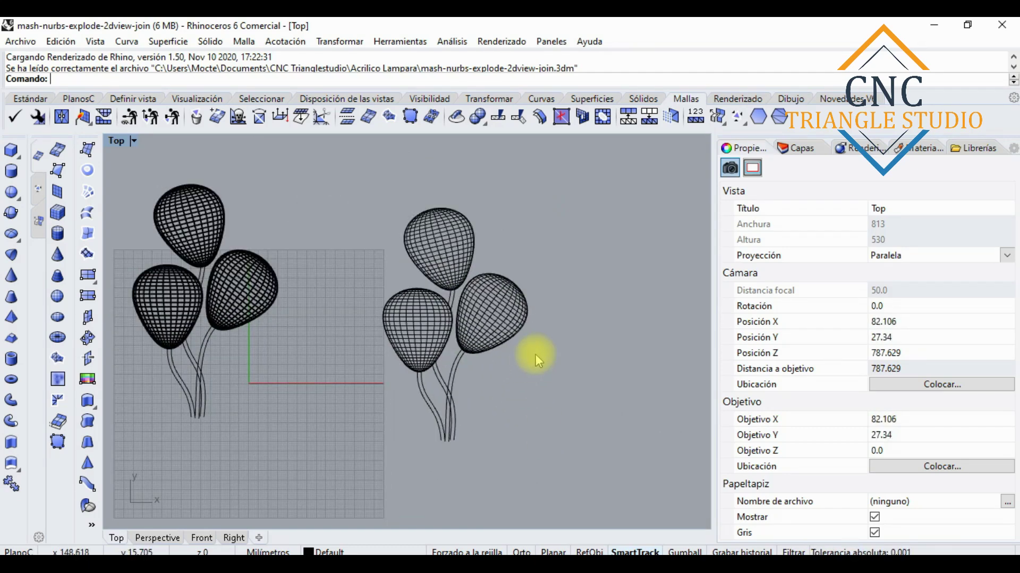
Examine the flattened line drawing of the three balloons beside the grid in the Top view.
scroll(534, 353, "up", 2)
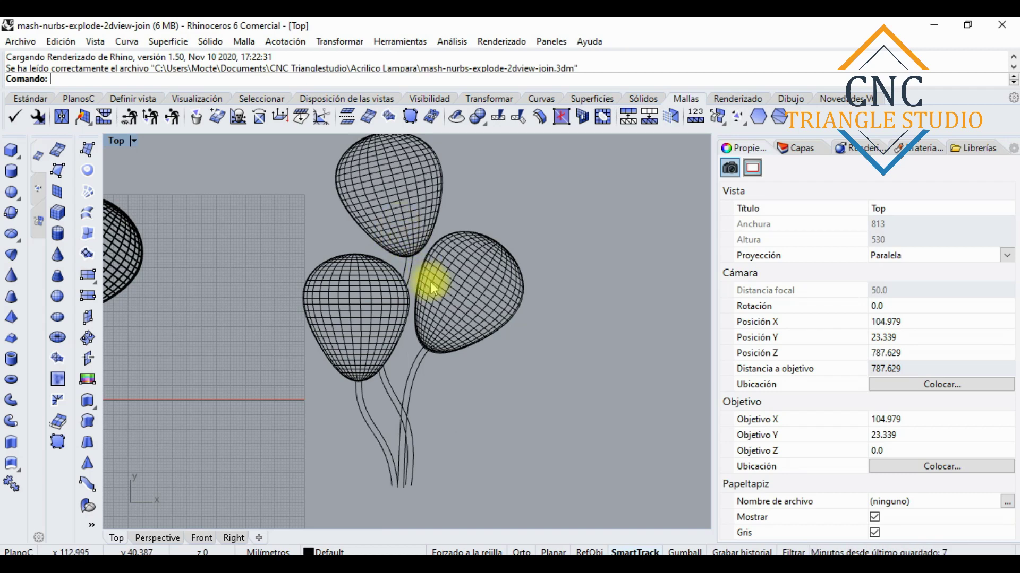
scroll(462, 227, "down", 2)
scroll(416, 226, "up", 3)
left_click(360, 221)
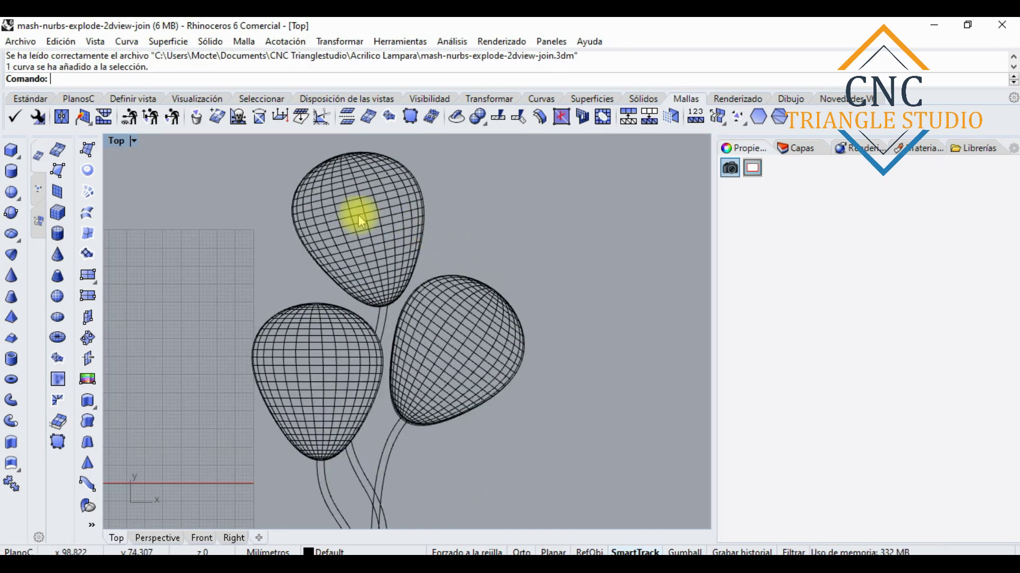
left_click(235, 225)
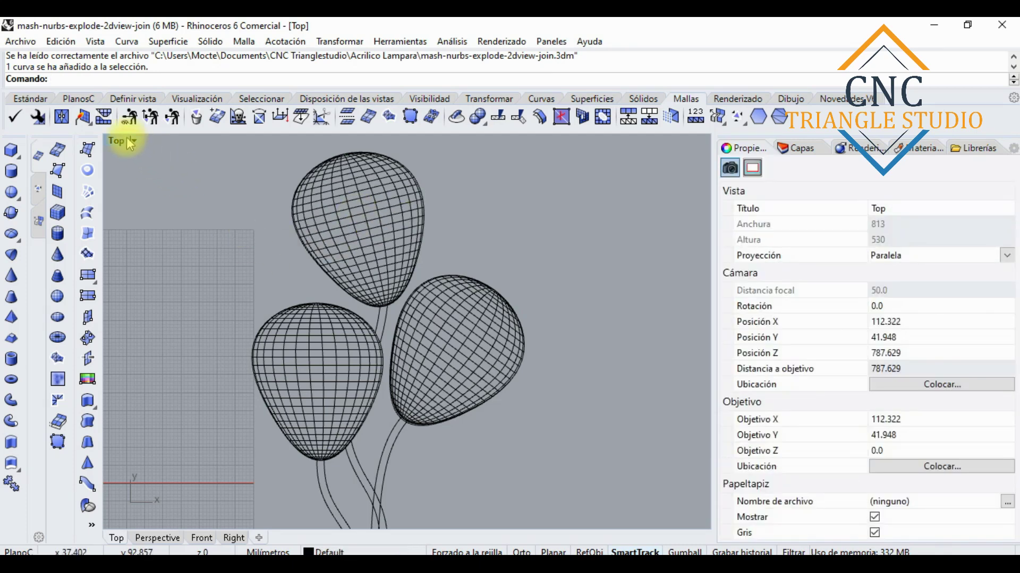
scroll(462, 319, "down", 3)
scroll(322, 253, "up", 3)
scroll(329, 329, "down", 2)
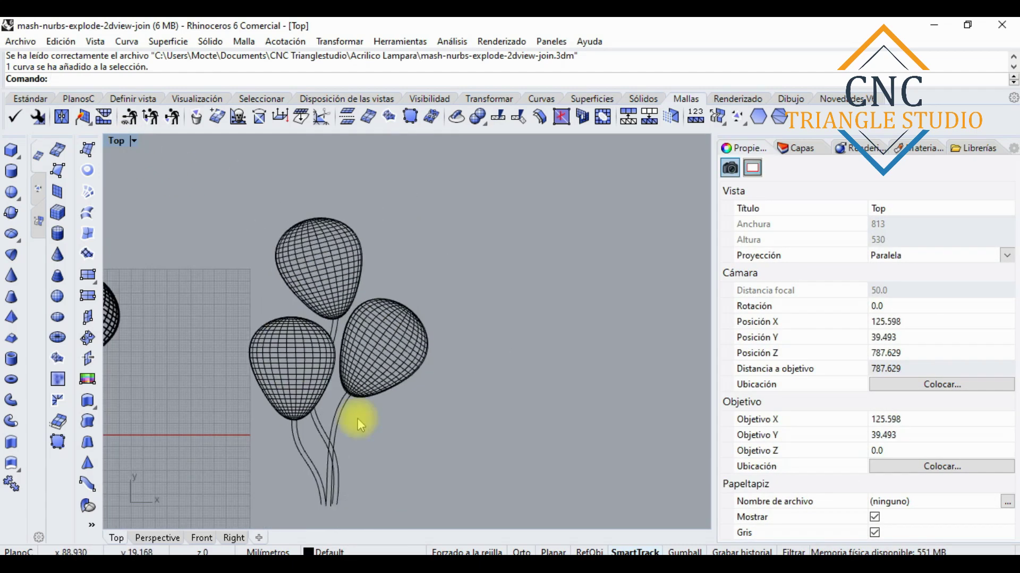
Select all curves of the flattened balloon drawing, examine the curve grid closely, and clear the selection.
left_click_drag(441, 514, 214, 150)
left_click(224, 159)
left_click_drag(253, 249, 494, 520)
scroll(367, 355, "up", 2)
scroll(367, 355, "down", 3)
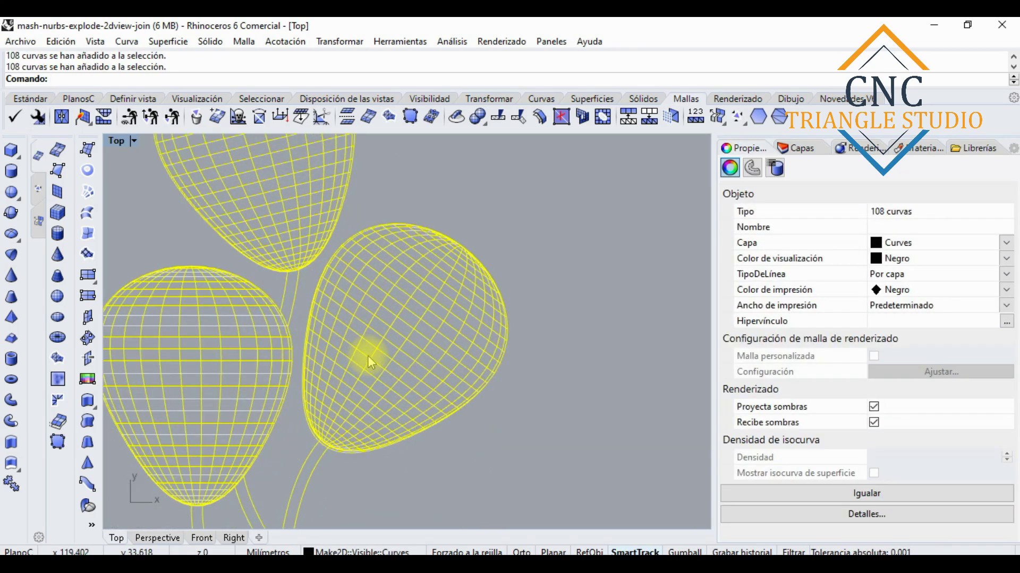
scroll(218, 327, "up", 2)
left_click(262, 260)
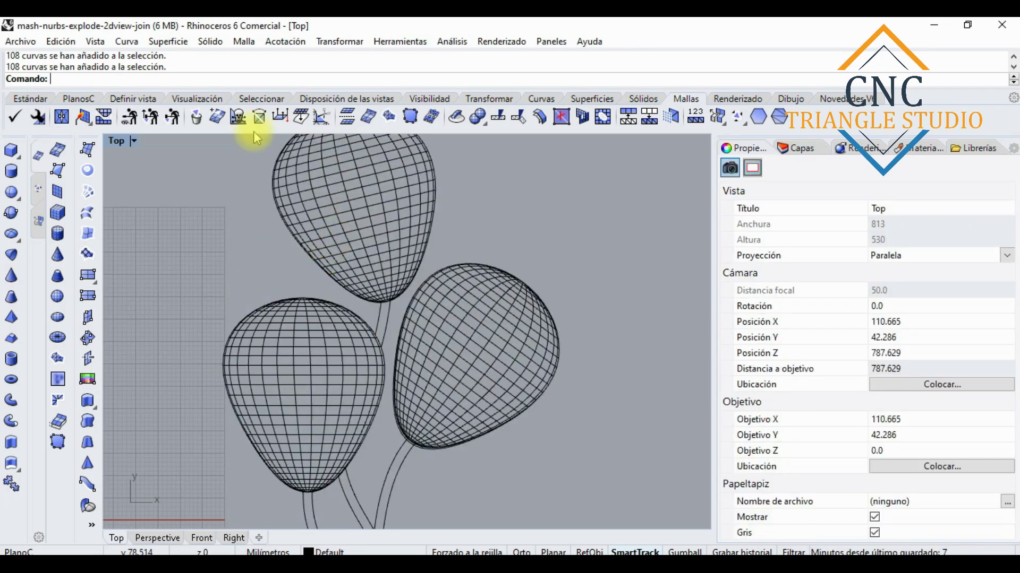
scroll(250, 291, "down", 3)
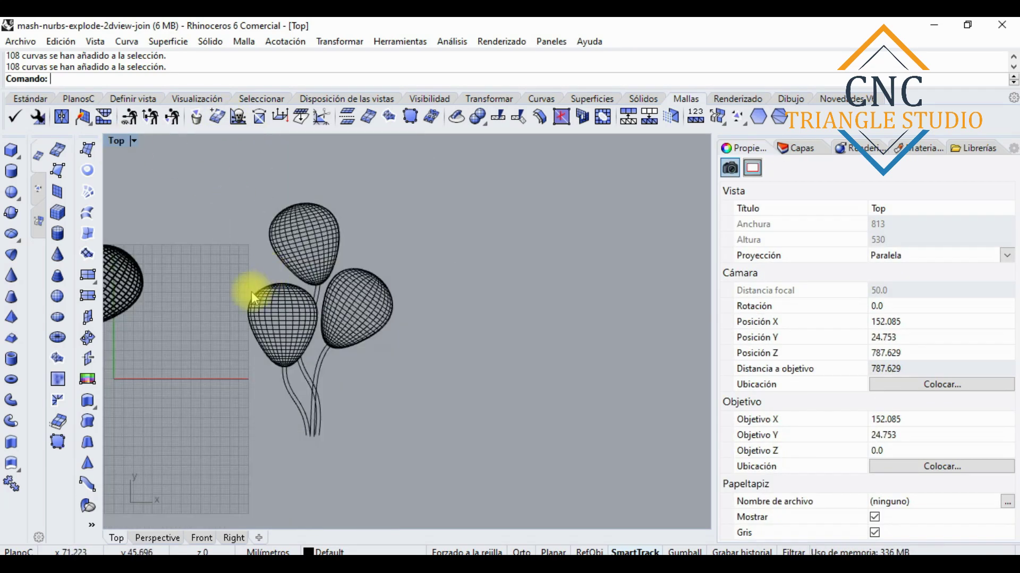
scroll(234, 300, "up", 2)
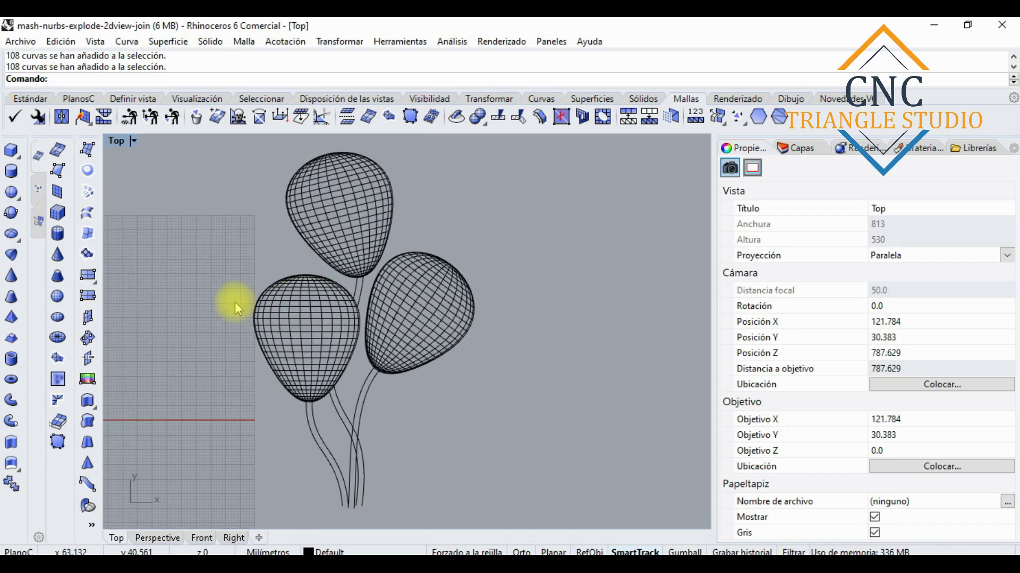
Maximize the Perspective view, examine the balloon models from several angles, and return to the four-view layout with the Top view zoomed out.
double_click(113, 142)
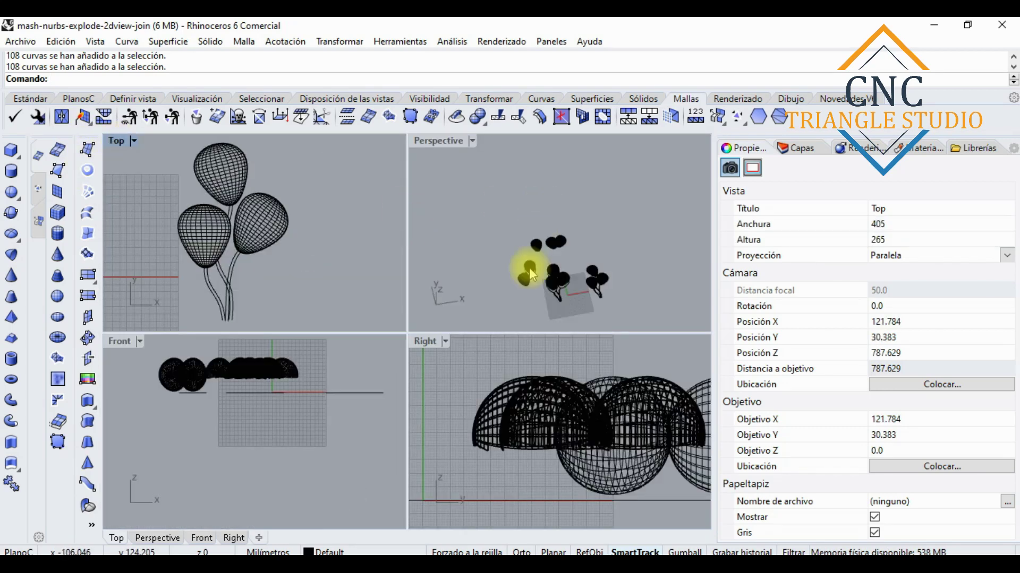
left_click(536, 276)
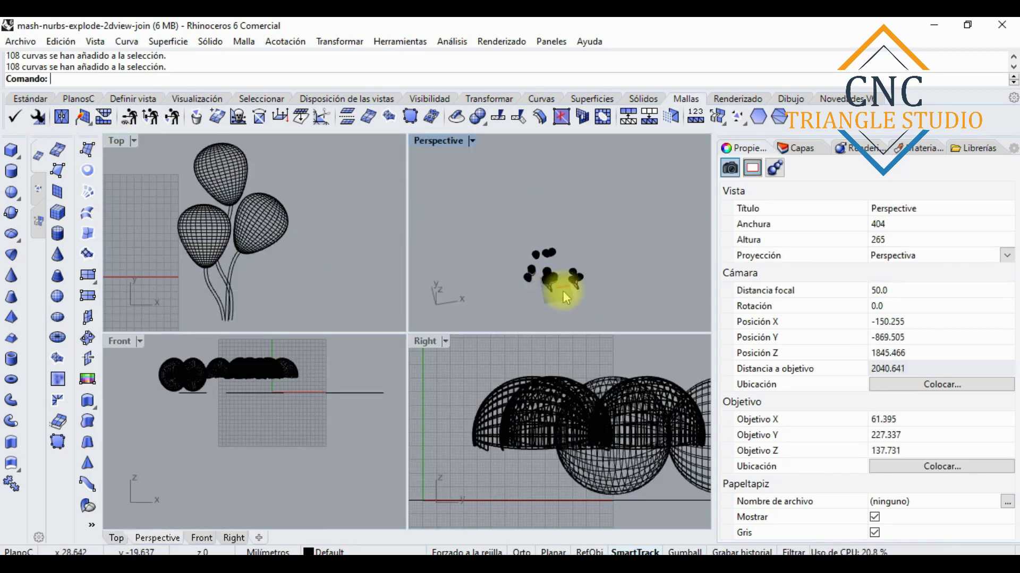
double_click(443, 142)
scroll(397, 438, "up", 5)
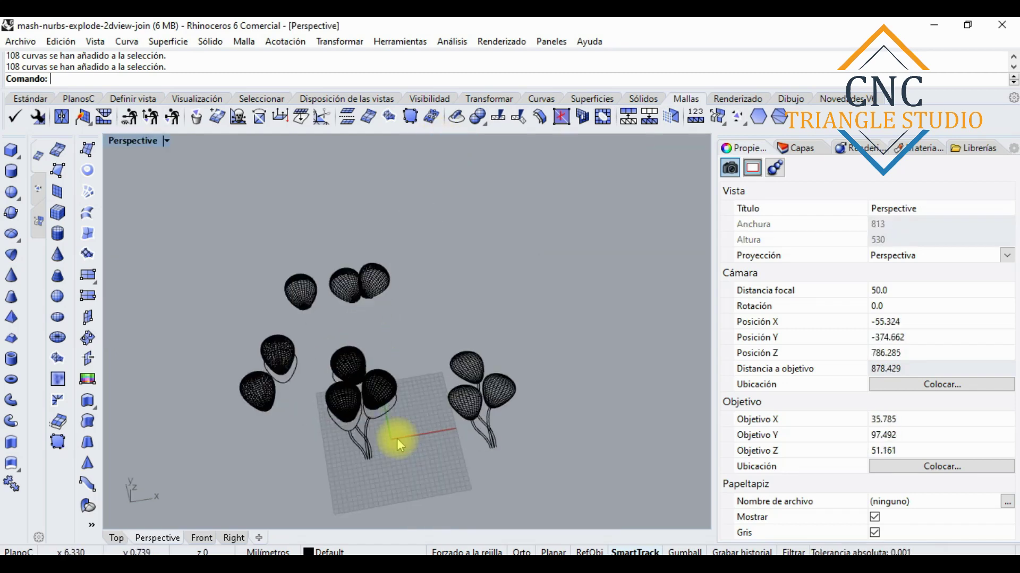
scroll(298, 381, "up", 5)
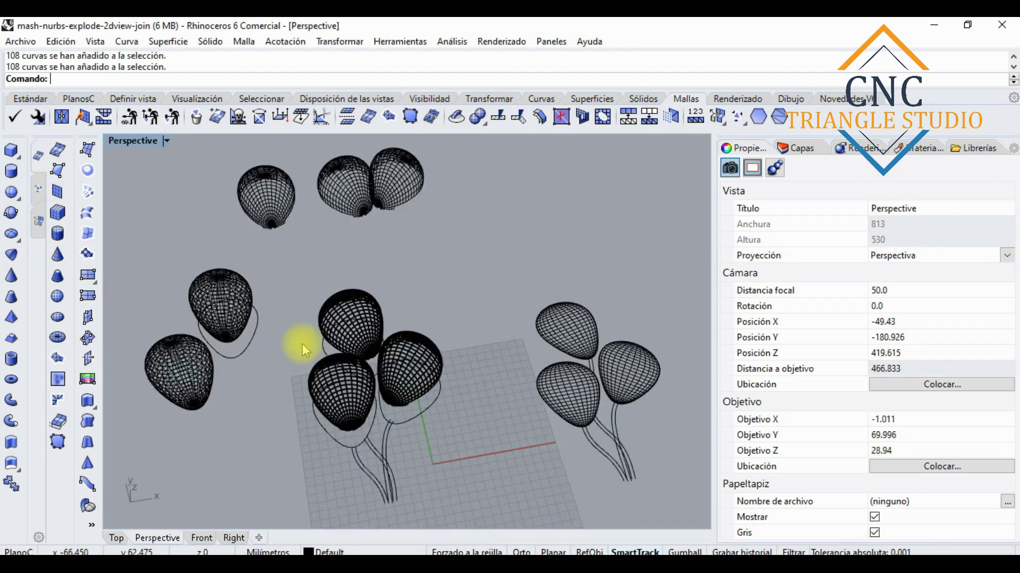
right_click_drag(362, 213, 190, 316)
scroll(176, 223, "up", 6)
scroll(190, 316, "down", 6)
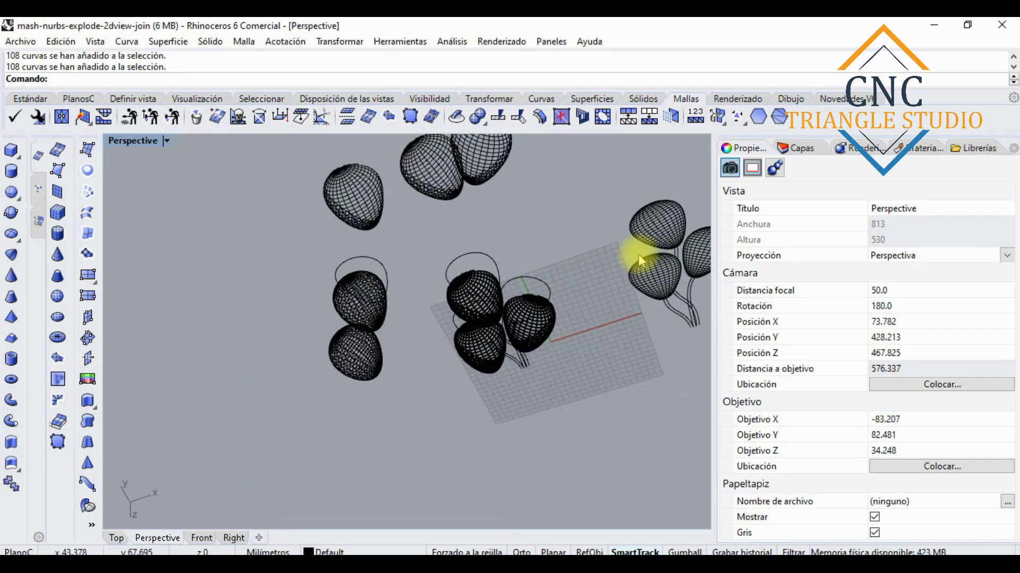
scroll(638, 254, "up", 7)
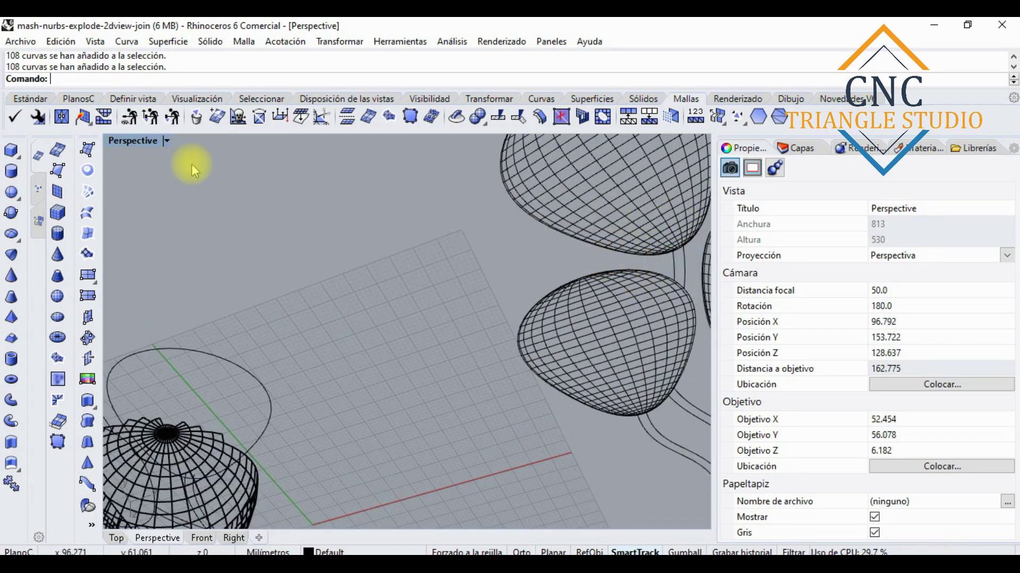
double_click(116, 140)
scroll(367, 229, "down", 3)
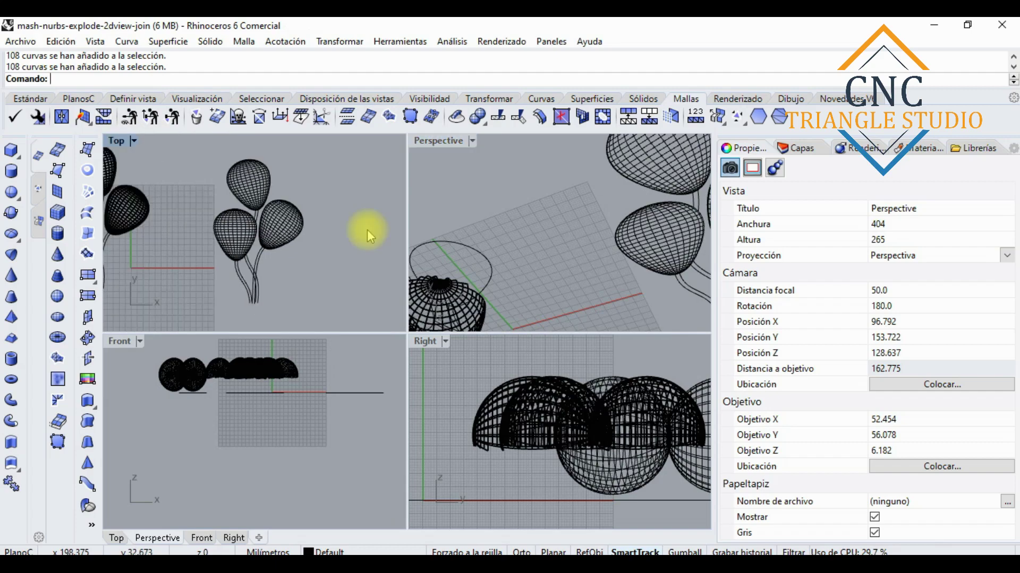
scroll(202, 247, "down", 4)
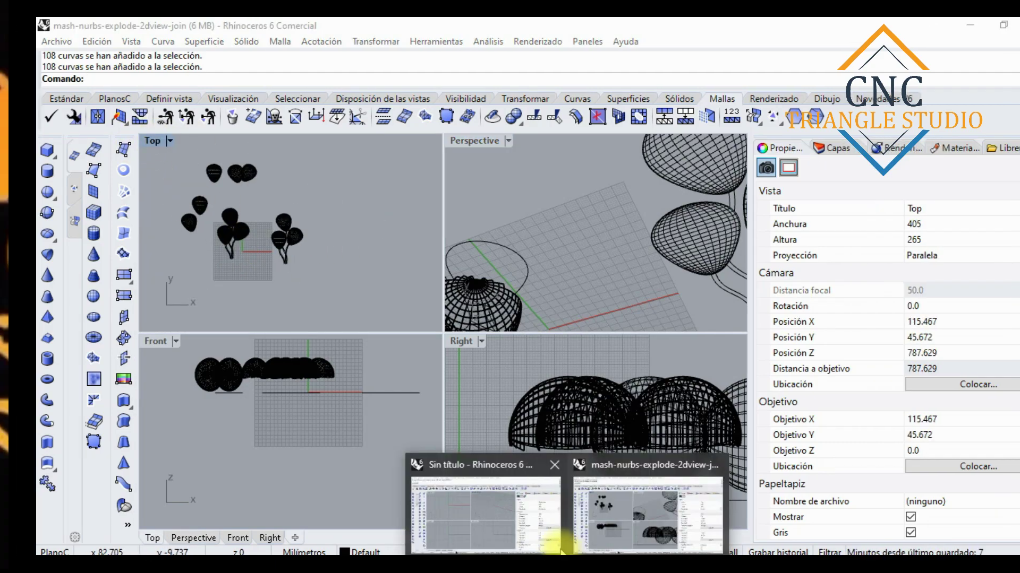
Switch to Aspire and examine the balloon engraving preview in 3D and its vectors in the 2D view.
left_click(504, 536)
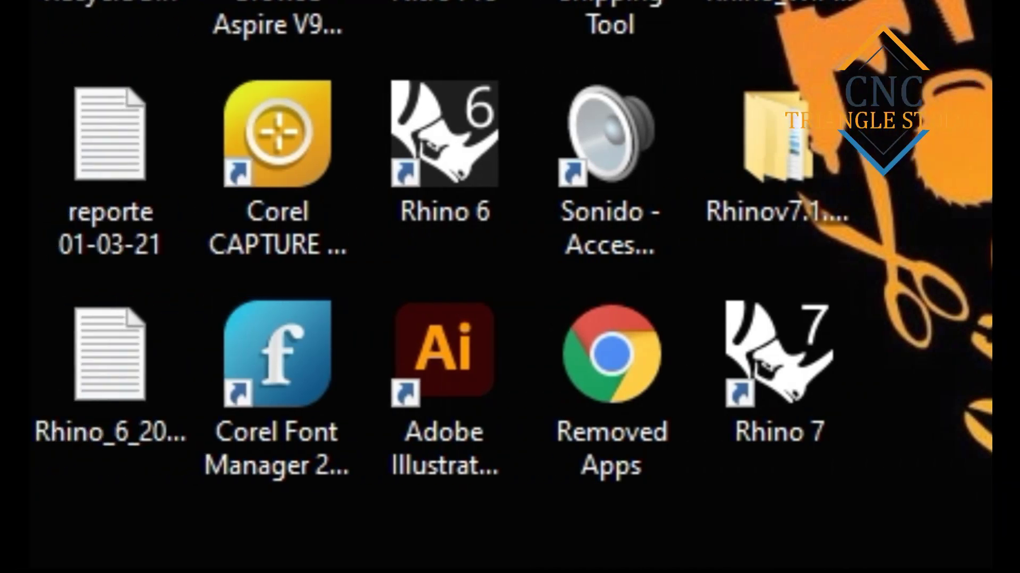
left_click(836, 369)
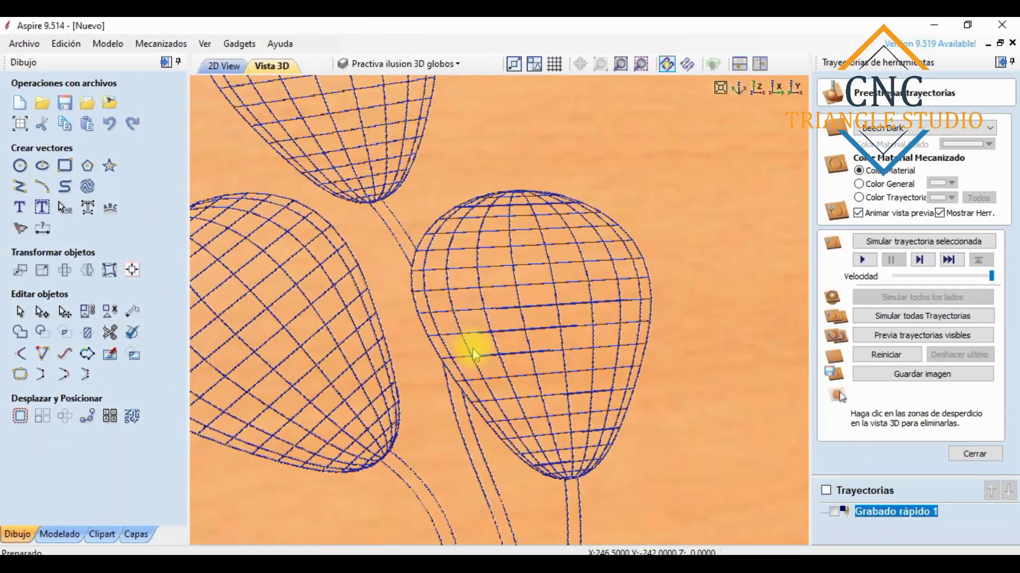
left_click_drag(552, 342, 600, 348)
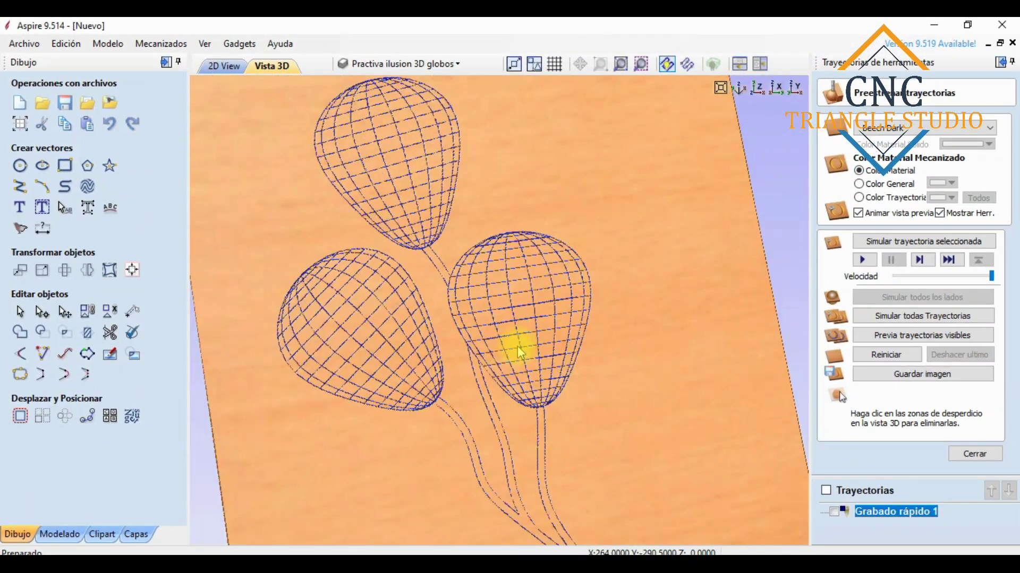
left_click(222, 65)
left_click(659, 475)
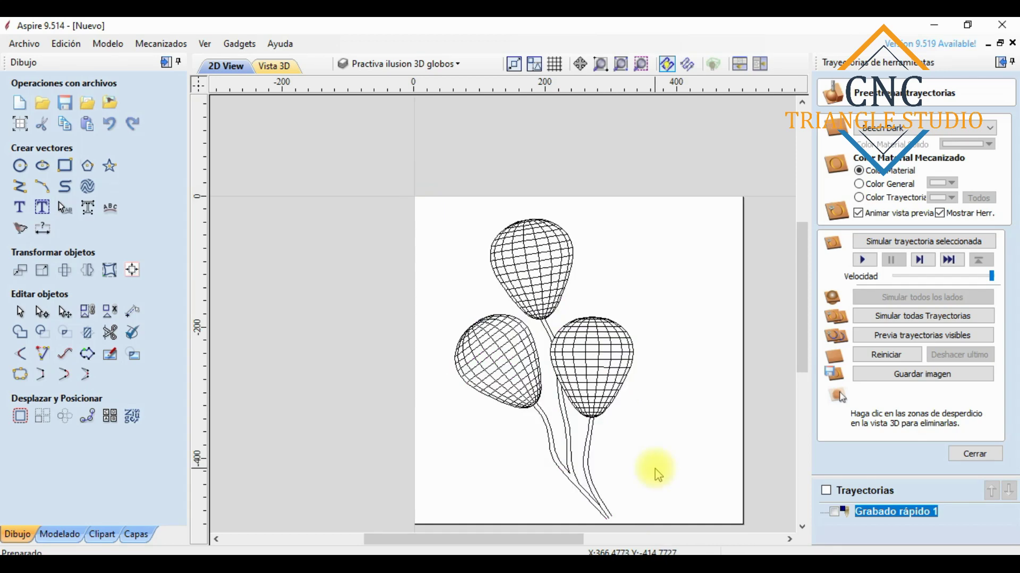
left_click_drag(666, 493, 440, 193)
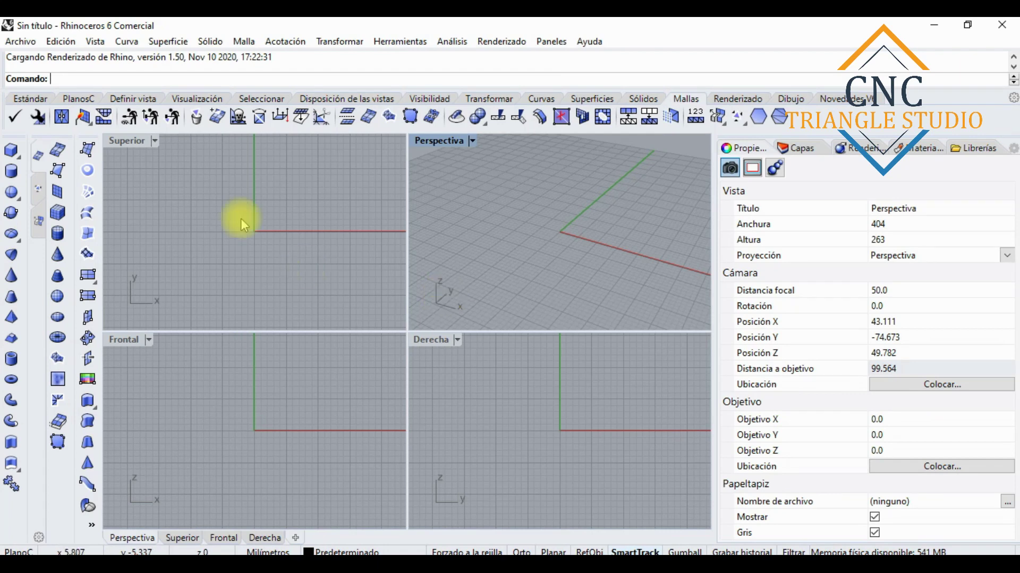
Create a mesh sphere with 20 vertical faces and 20 faces around in the Front view of the untitled Rhino document.
left_click(117, 145)
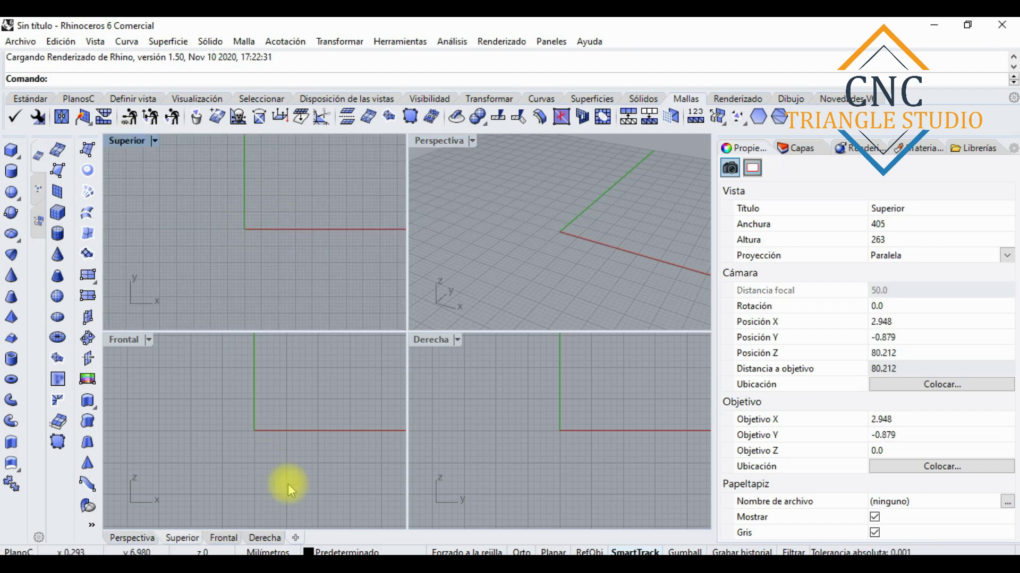
left_click(306, 425)
right_click_drag(342, 393, 377, 351)
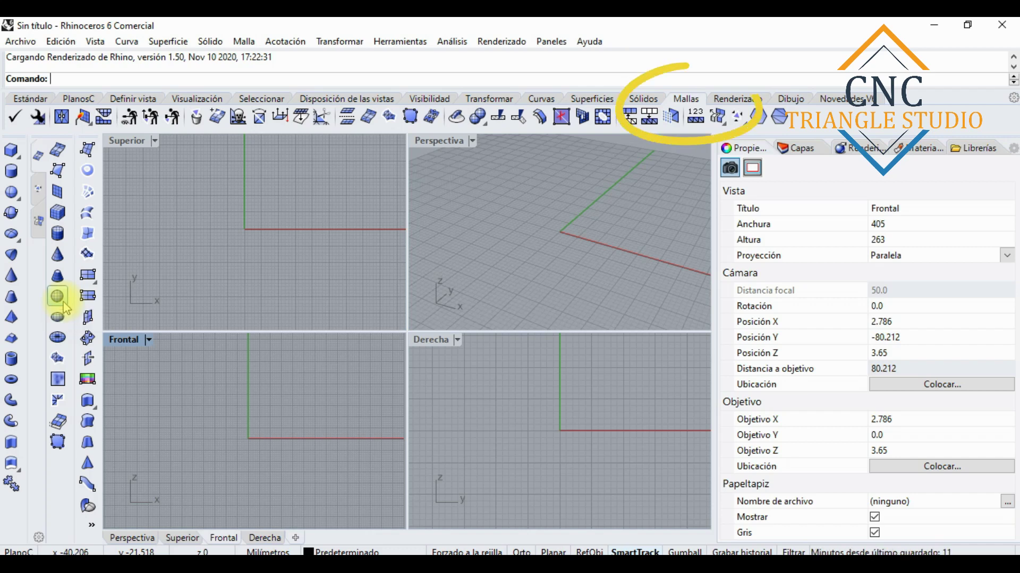
left_click(64, 305)
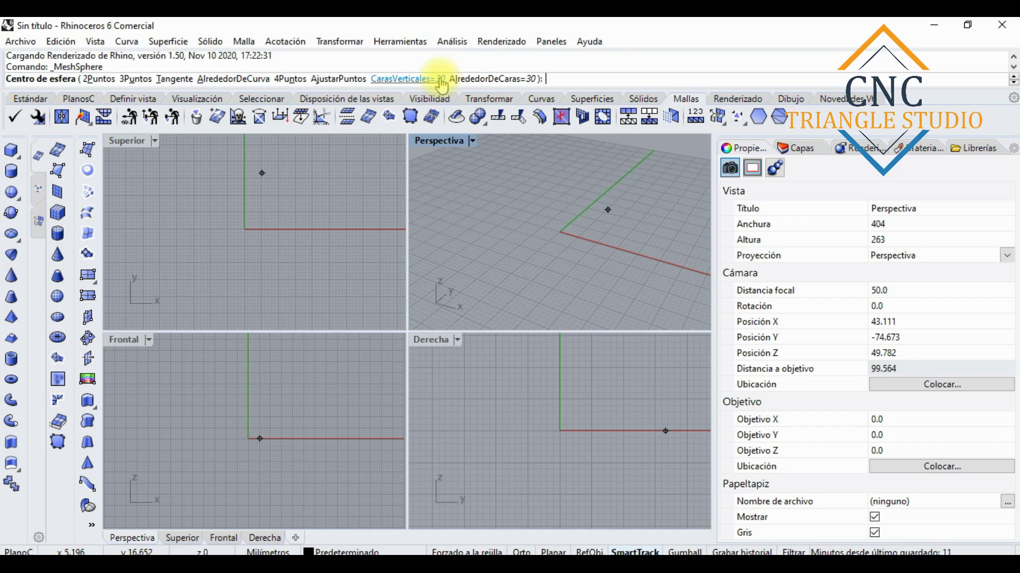
left_click(440, 79)
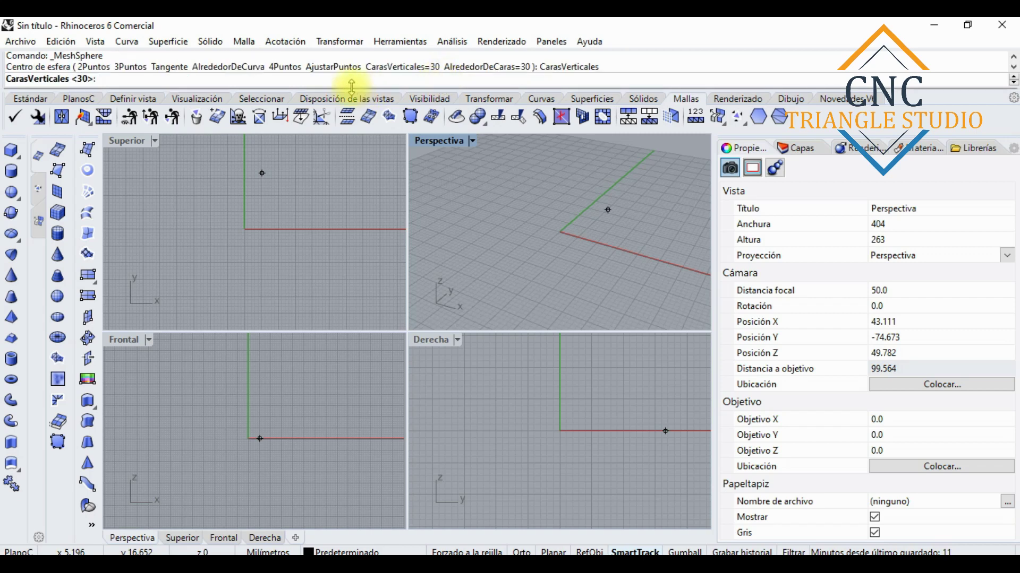
type("20")
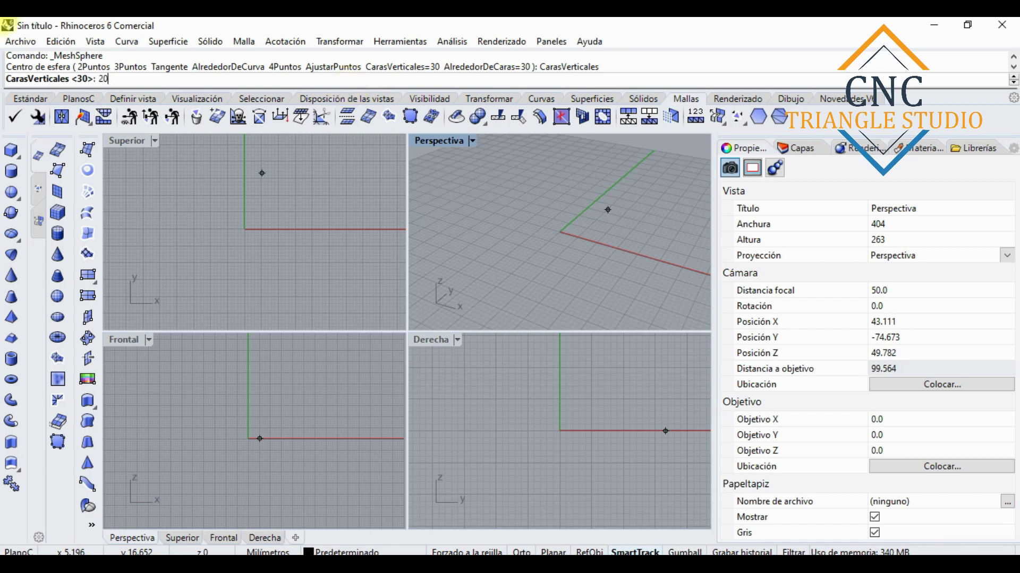
key("Return")
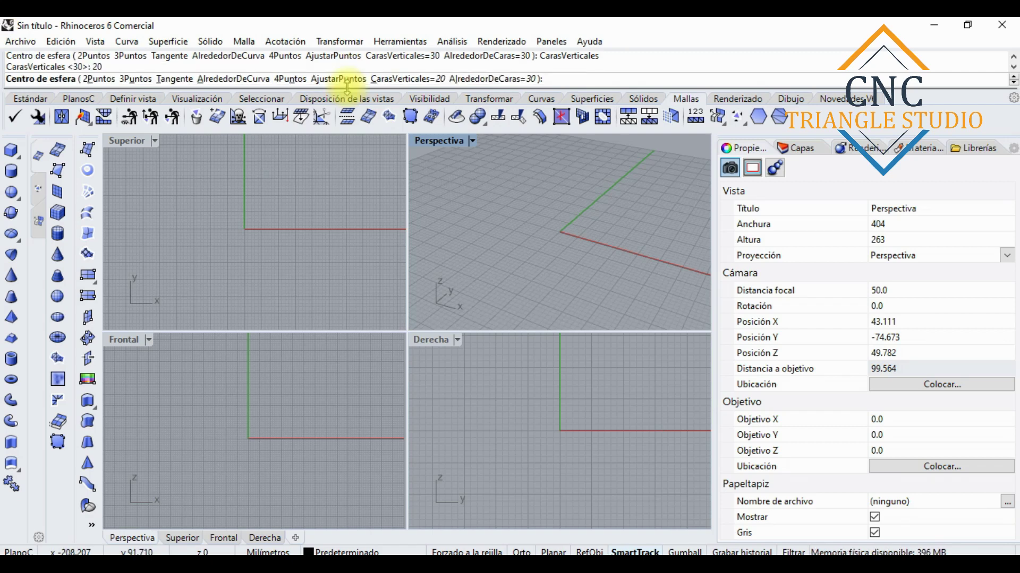
left_click(528, 80)
type("20")
key("Return")
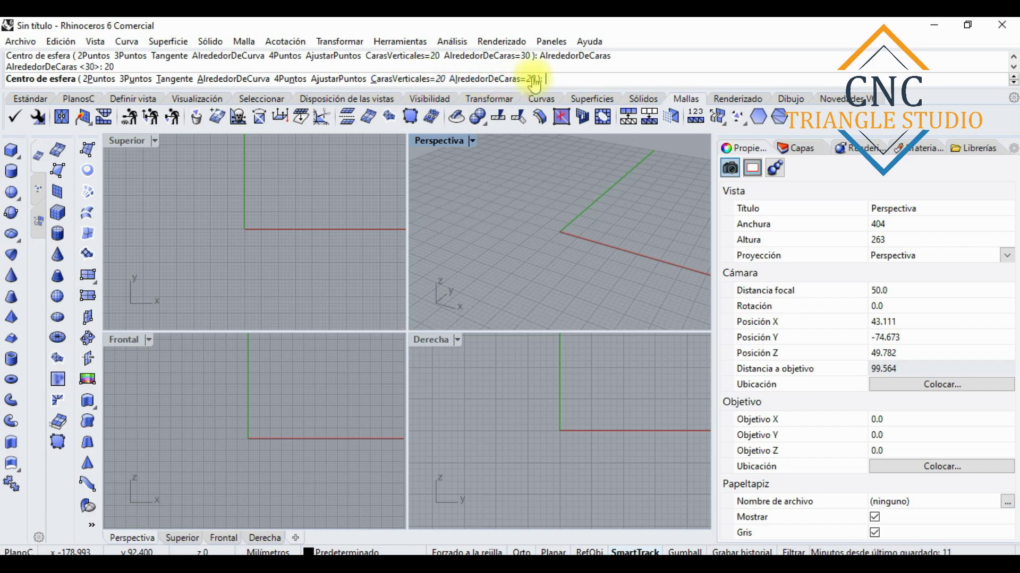
left_click(316, 390)
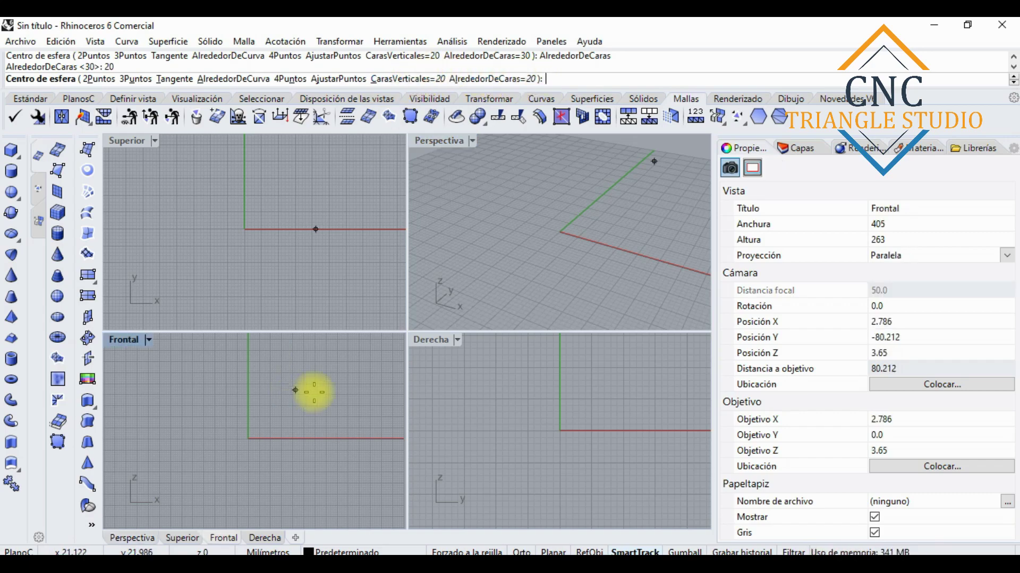
left_click(369, 398)
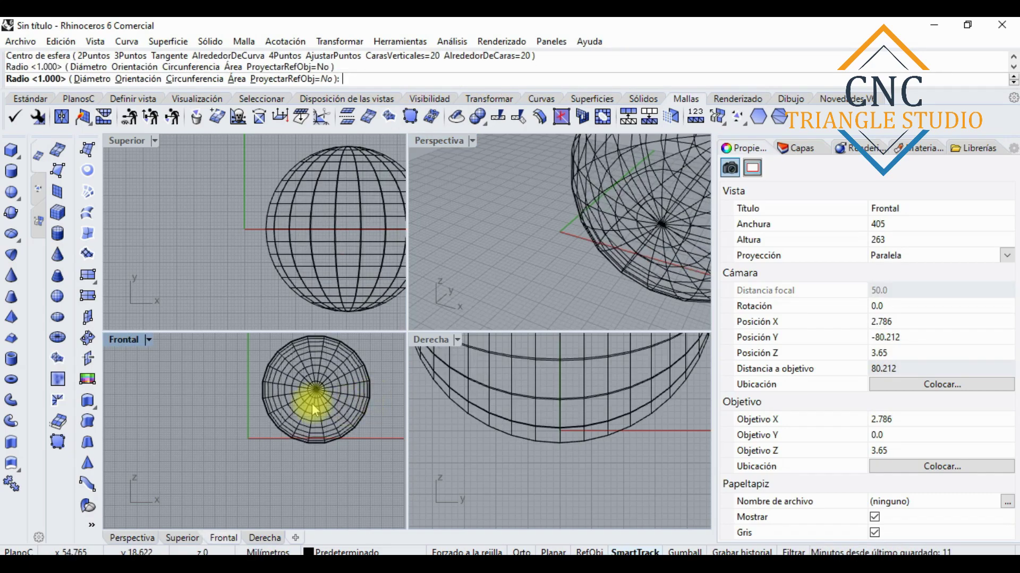
Move the mesh sphere above the X axis in both the Top view and the Front view.
scroll(293, 375, "down", 4)
scroll(372, 217, "up", 2)
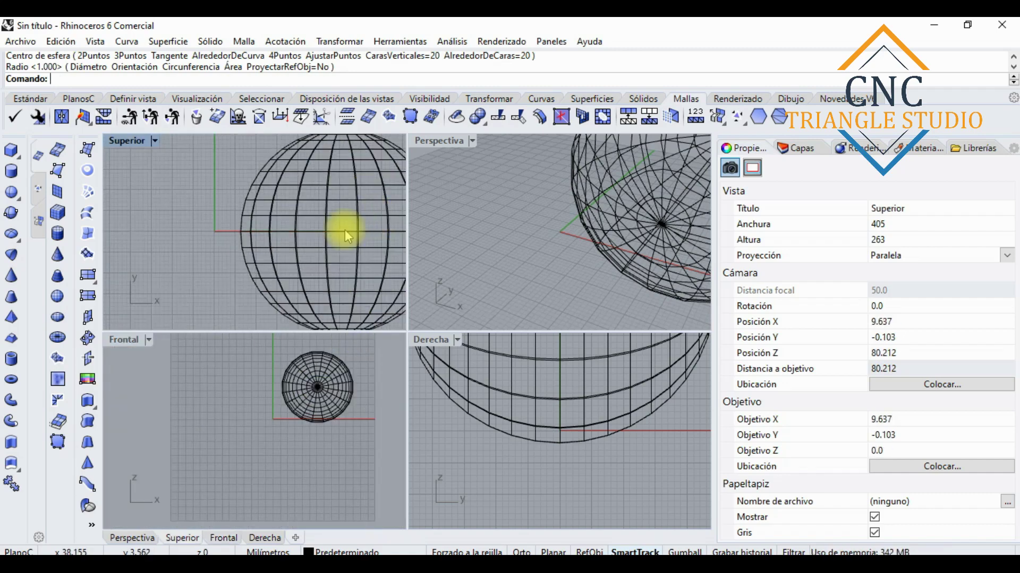
scroll(372, 218, "down", 3)
left_click_drag(339, 240, 335, 181)
left_click_drag(336, 361, 334, 374)
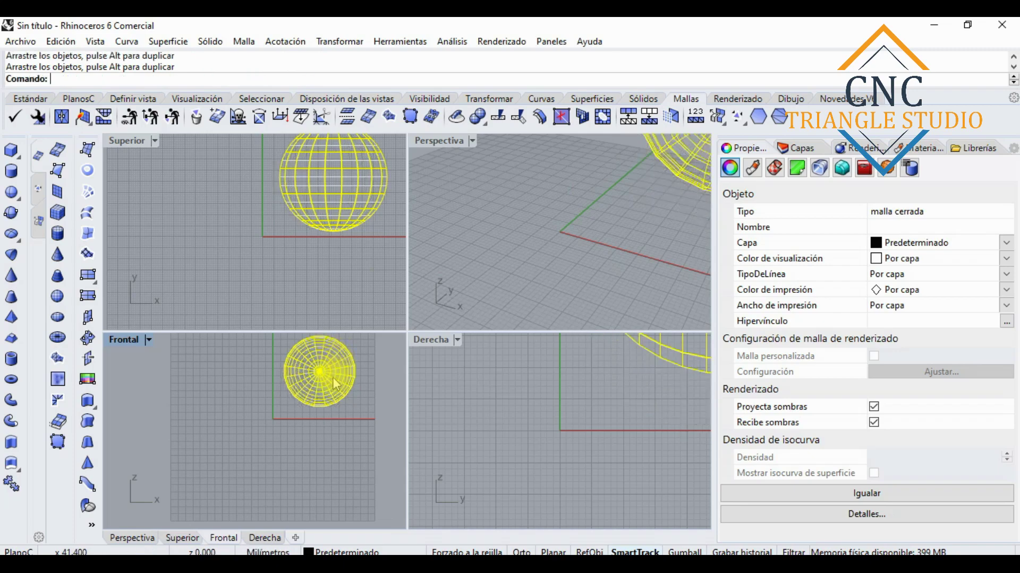
Frame the sphere in the Perspective view and set that view's display mode to Sombreado (shaded).
scroll(334, 374, "down", 1)
scroll(509, 251, "down", 5)
right_click_drag(569, 280, 516, 199)
right_click_drag(515, 291, 595, 295)
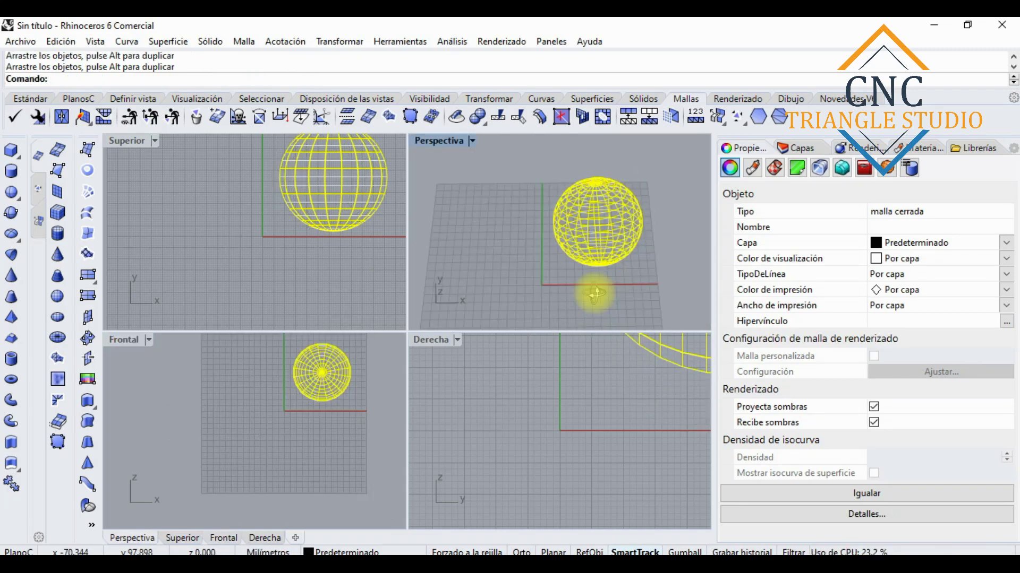
left_click(472, 141)
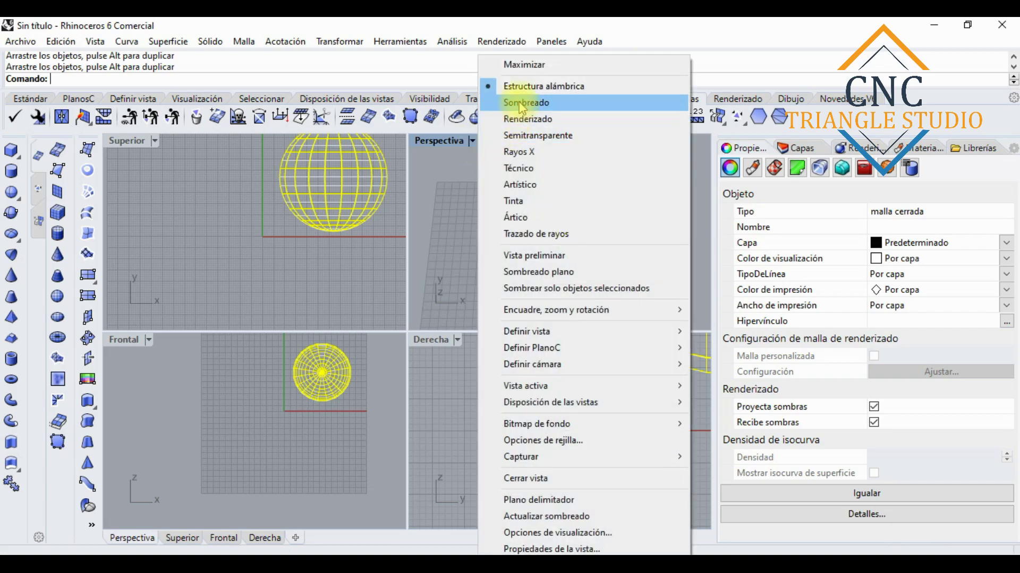
left_click(523, 105)
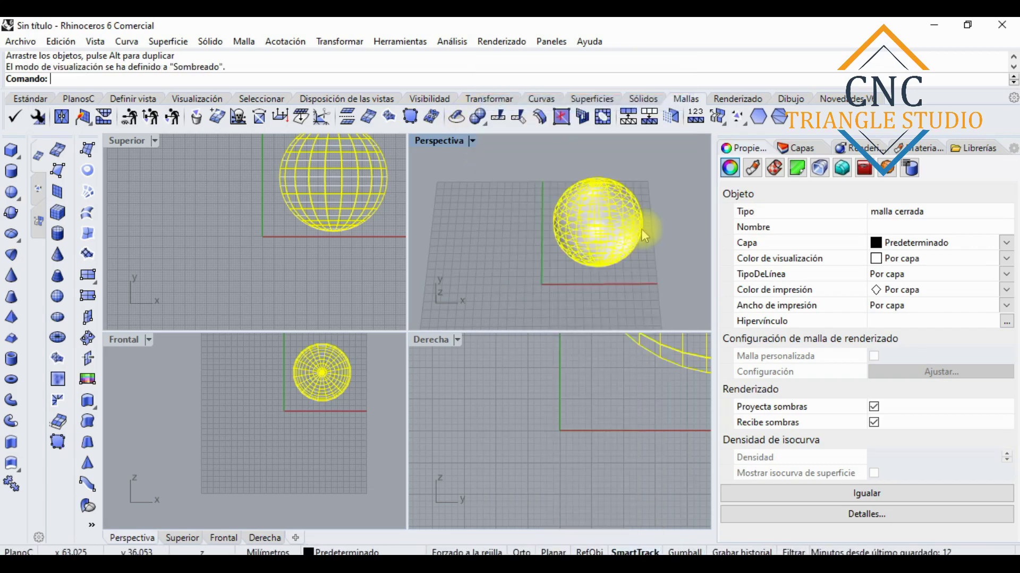
Inspect the shaded sphere in the Perspective view, select it, and enlarge the Top view to fill the workspace.
scroll(644, 236, "up", 3)
left_click(664, 258)
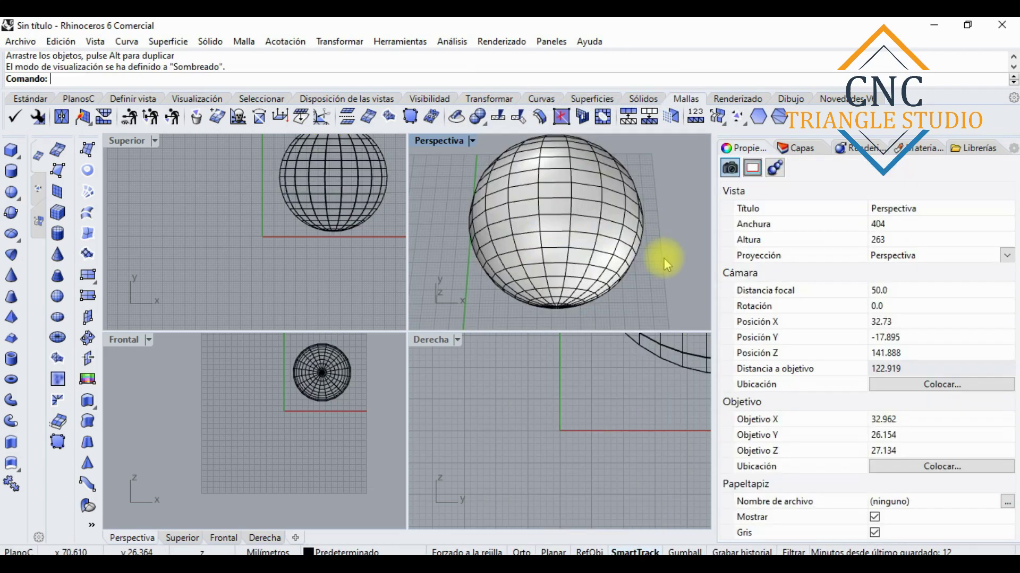
right_click_drag(553, 191, 536, 209)
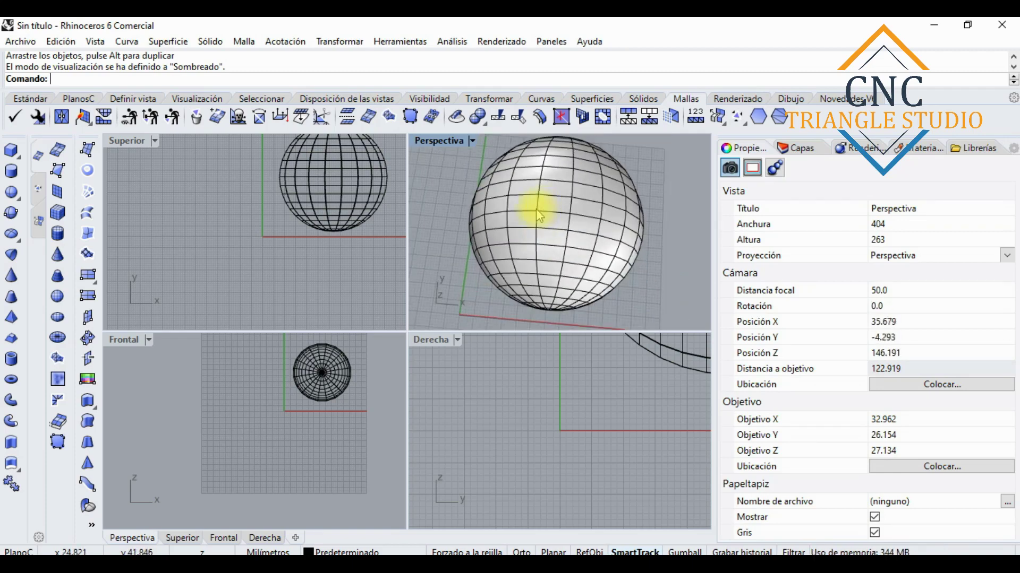
scroll(319, 194, "down", 1)
left_click(342, 200)
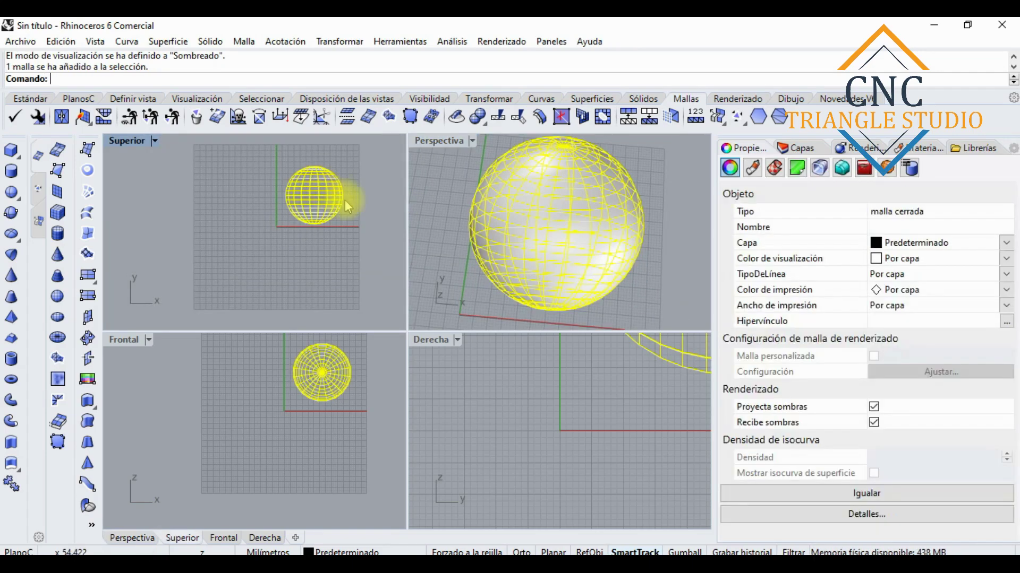
scroll(348, 202, "down", 1)
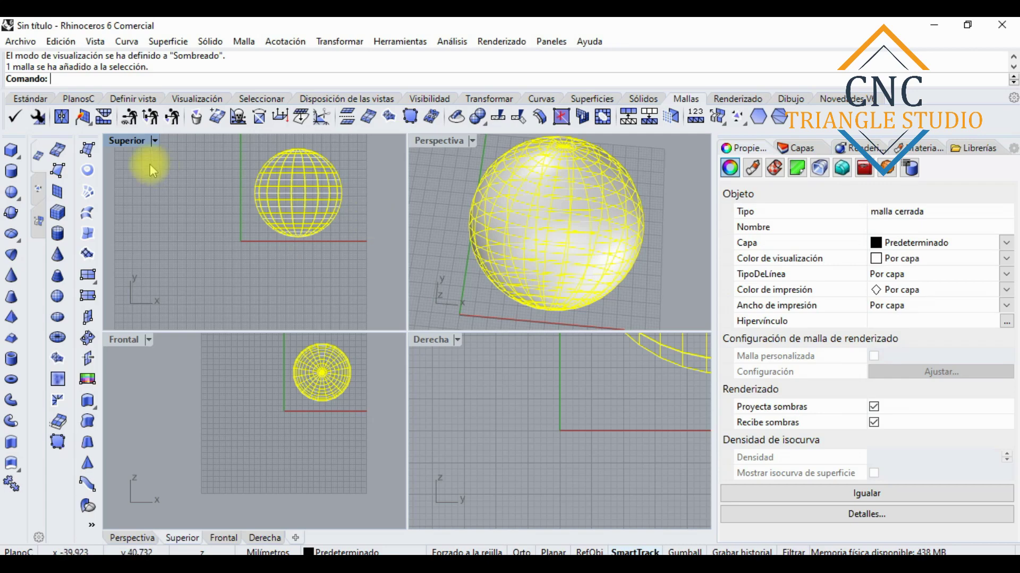
double_click(121, 141)
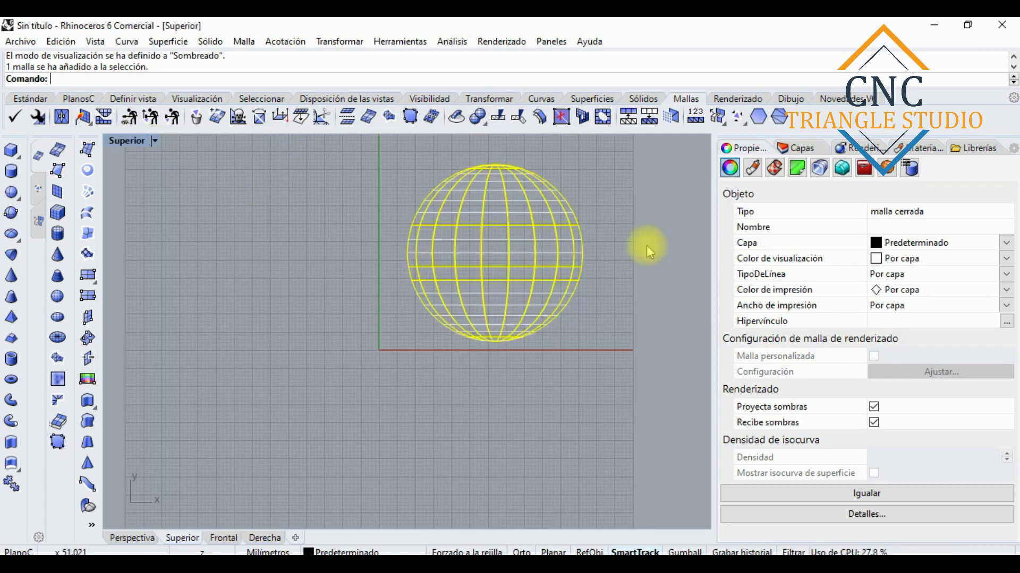
scroll(673, 188, "up", 2)
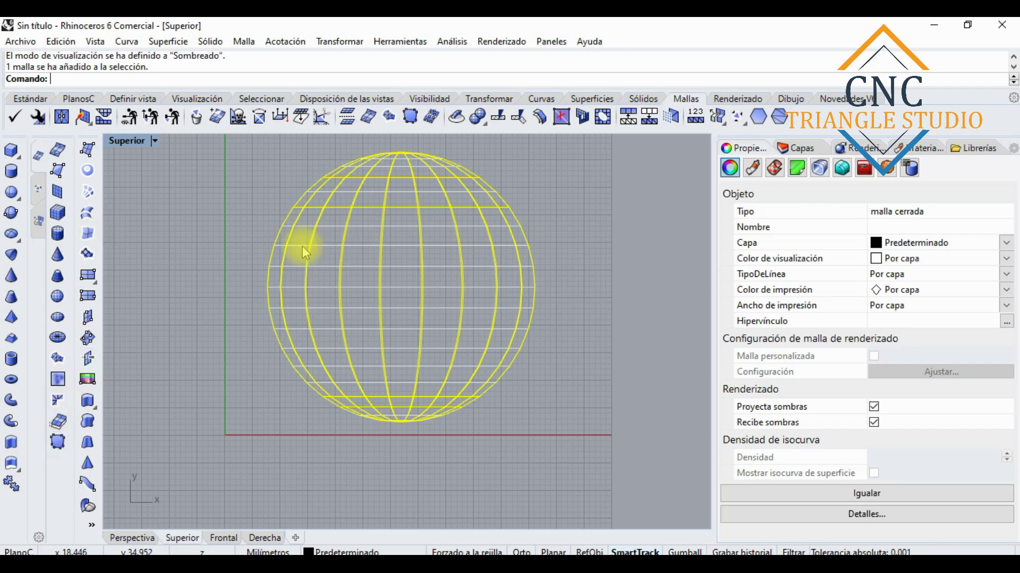
Apply CageEdit to the sphere with a bounding-box cage, Universal coordinates, 4 points and degree 3 in X, Y and Z, and a Global region.
left_click(23, 100)
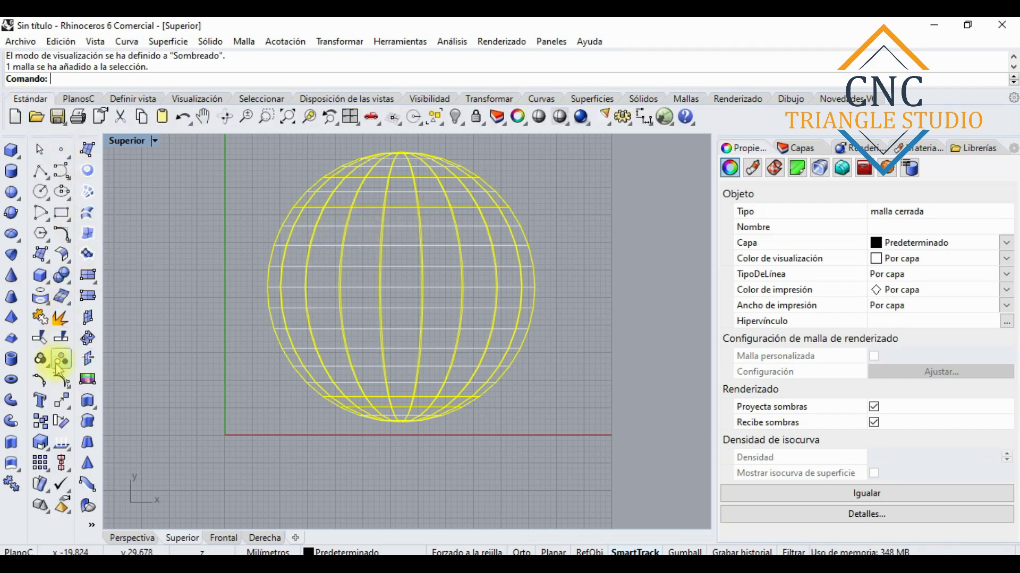
left_click(67, 394)
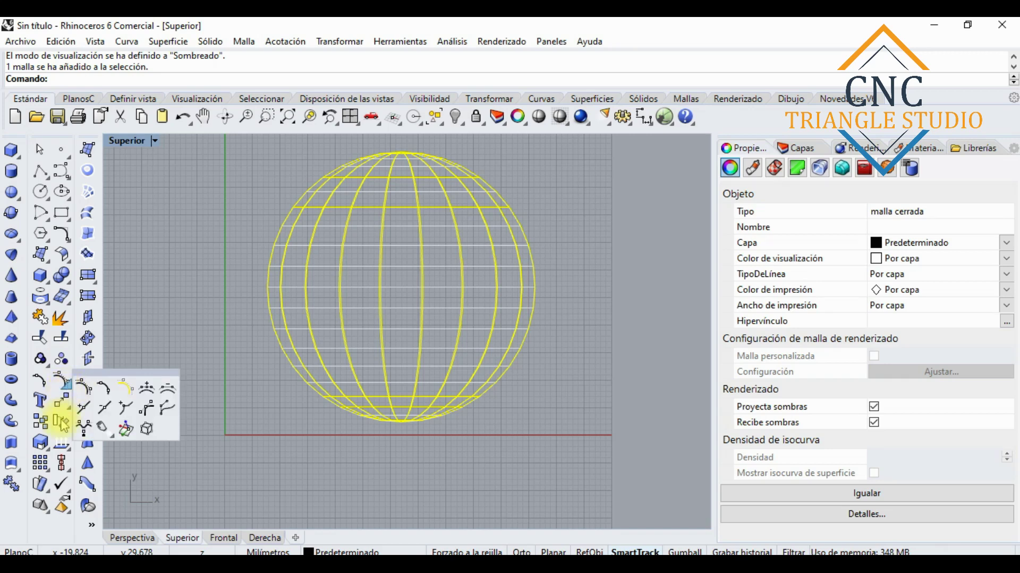
left_click(69, 409)
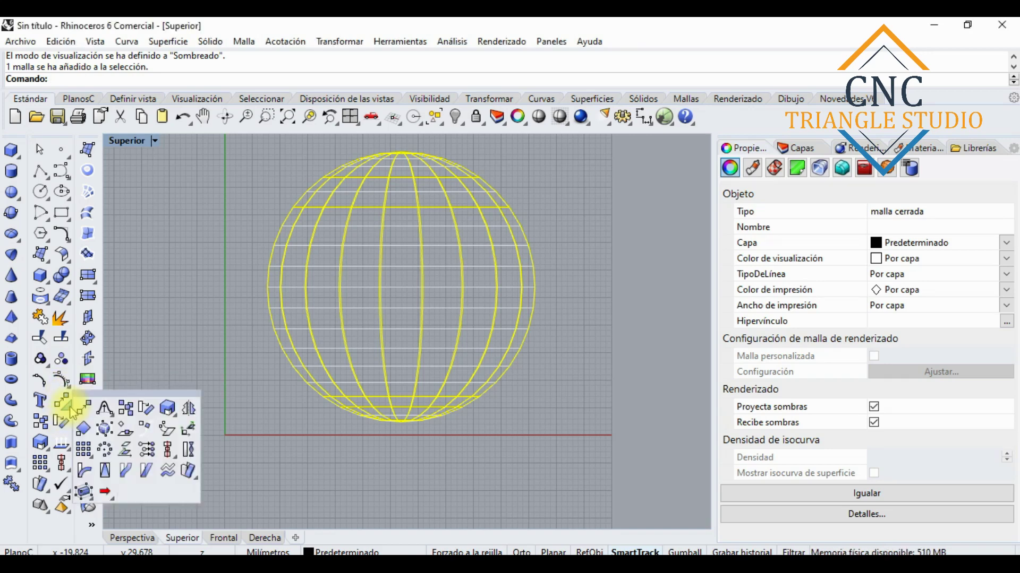
left_click(84, 494)
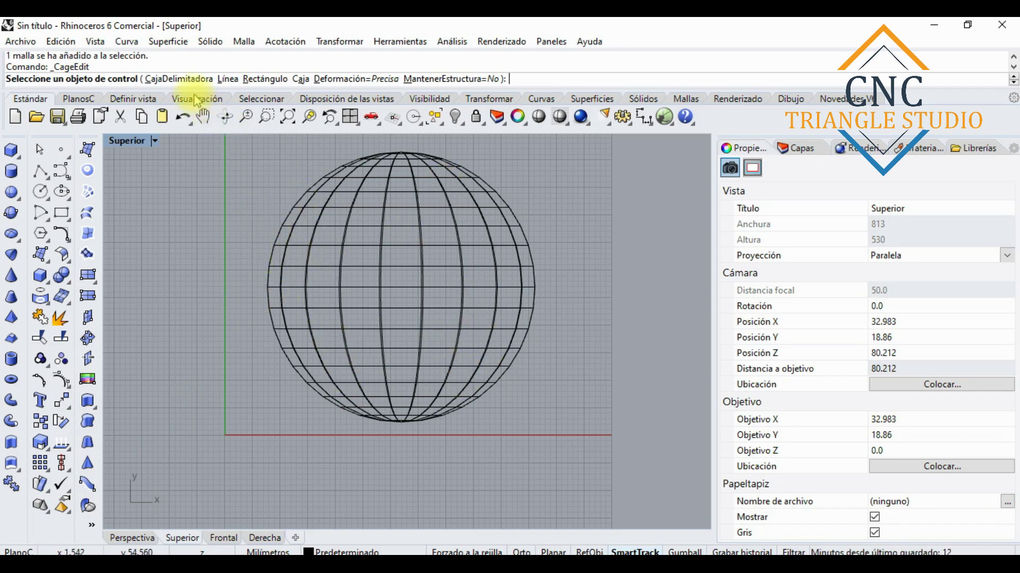
left_click(185, 80)
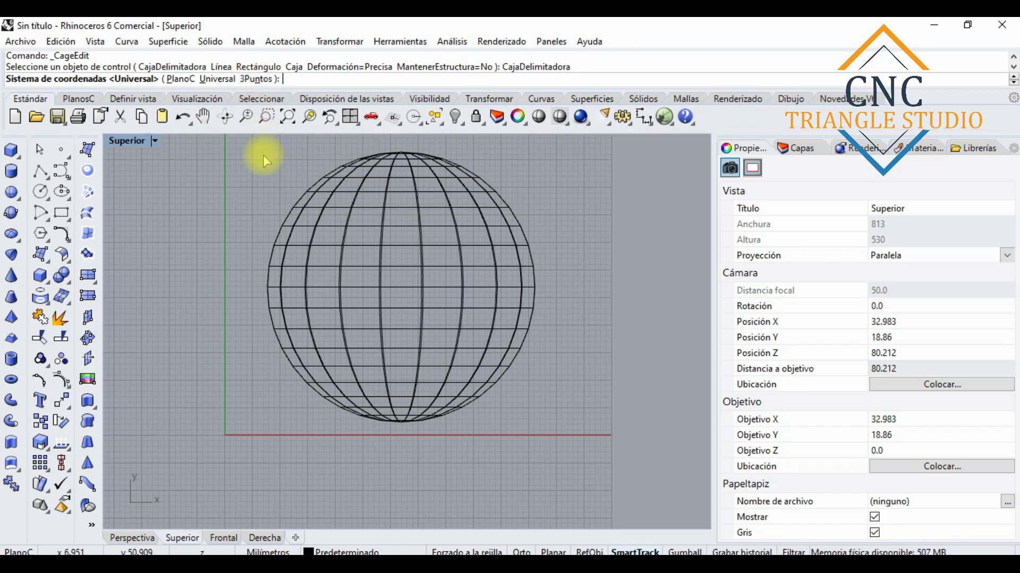
key("Return")
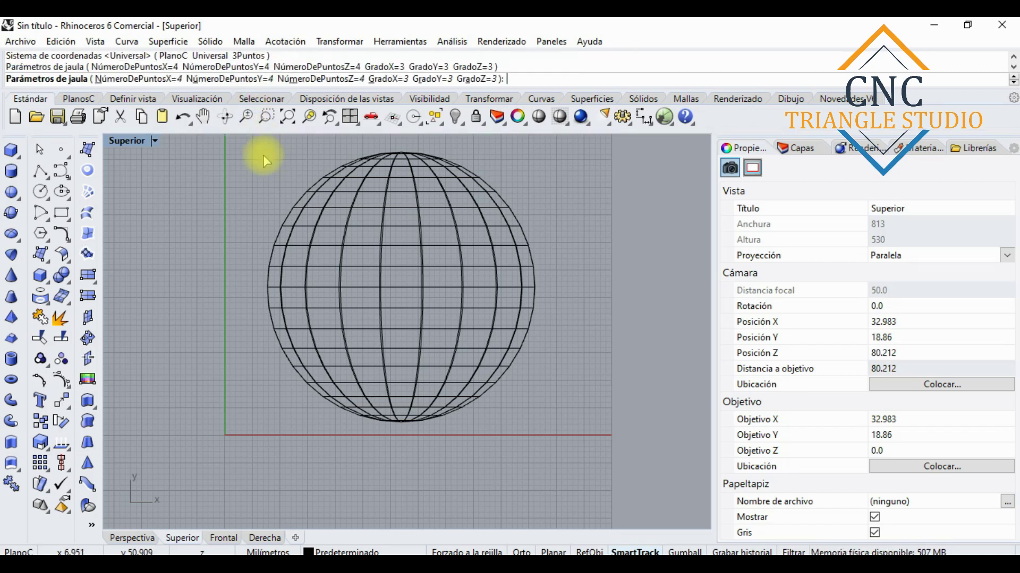
key("Return")
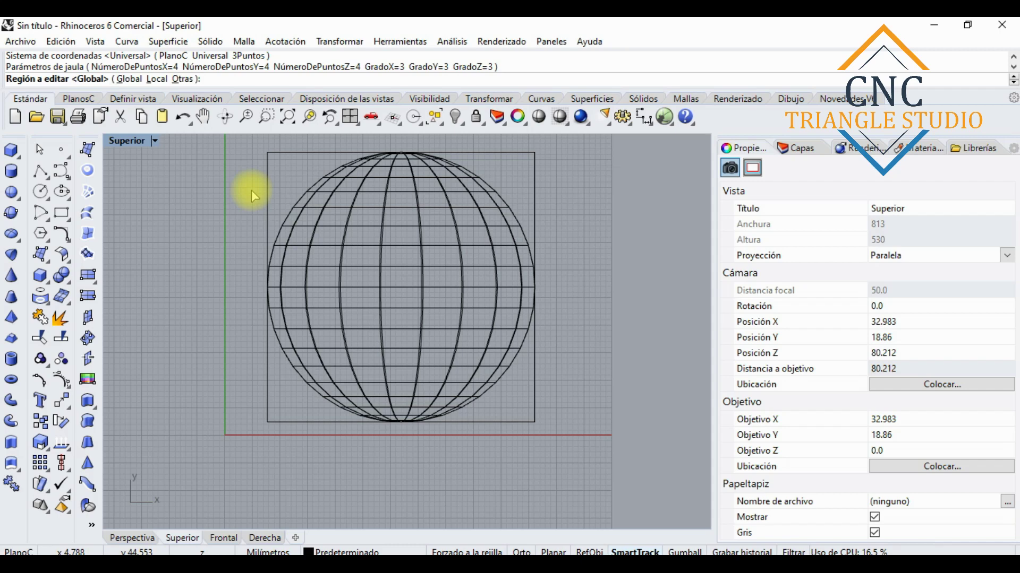
key("Return")
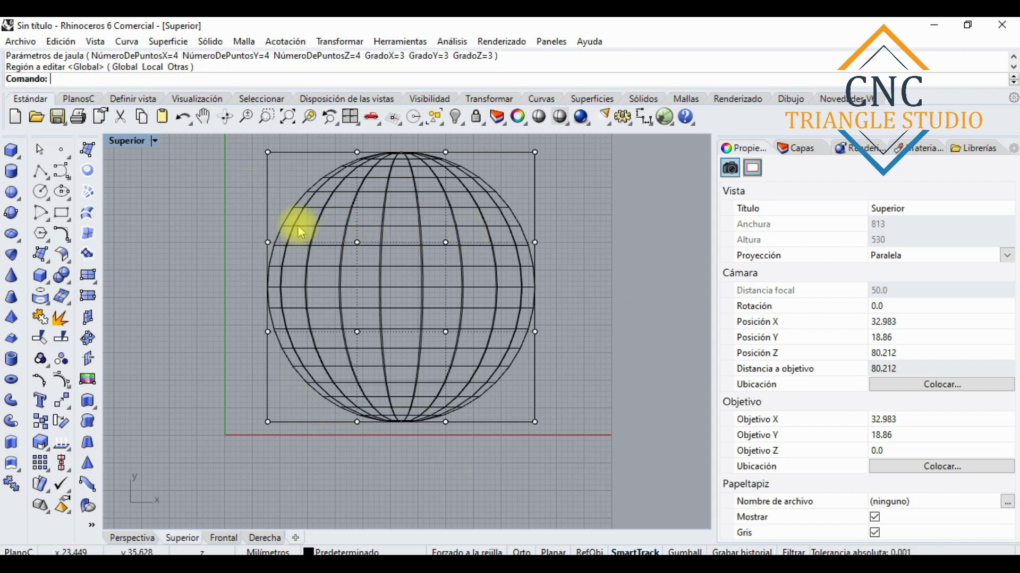
Restore the four-view layout and frame the caged sphere in the Perspective view.
scroll(300, 232, "up", 2)
scroll(405, 318, "down", 4)
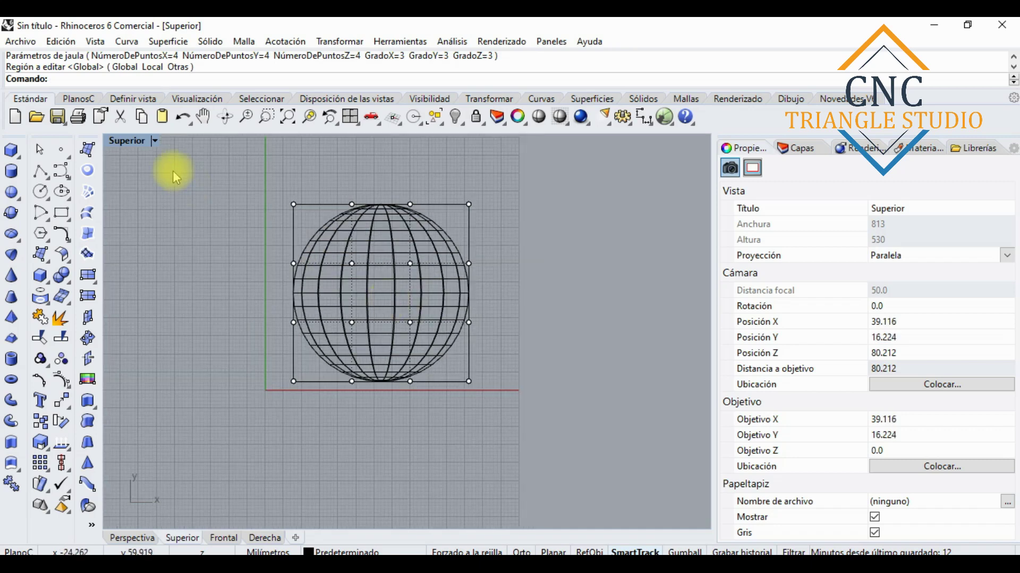
double_click(136, 142)
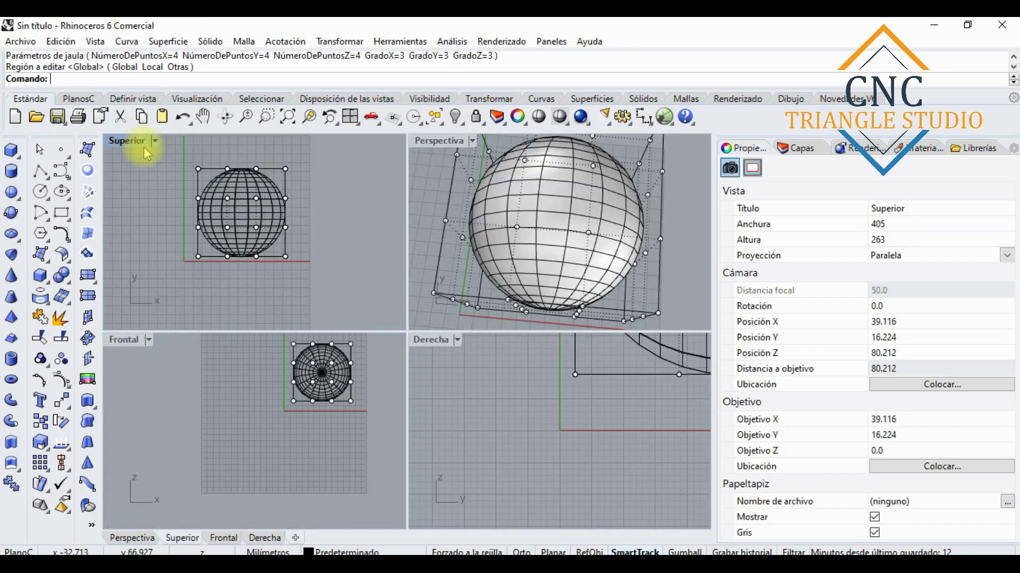
left_click(562, 228)
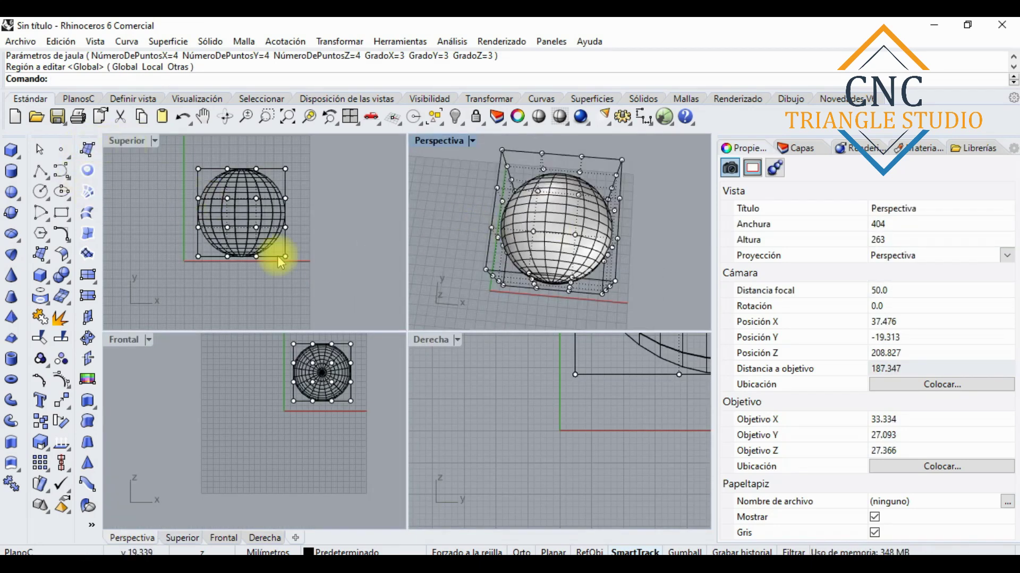
Scale the two lower rows of cage points horizontally with Scale1D in the Top view, narrowing them to about half width around the sphere's base.
scroll(298, 271, "up", 2)
left_click_drag(334, 305, 147, 209)
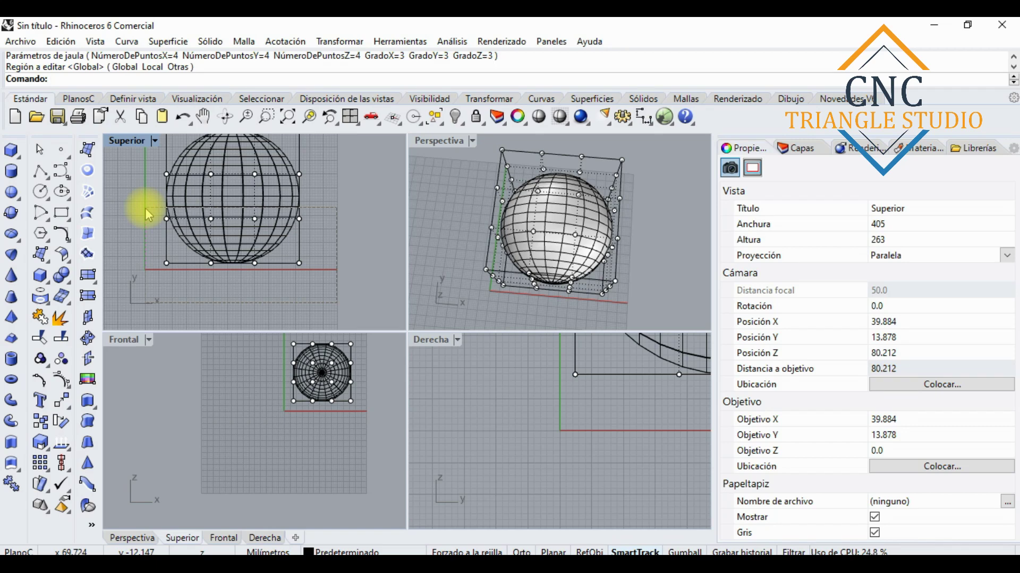
left_click_drag(145, 209, 145, 208)
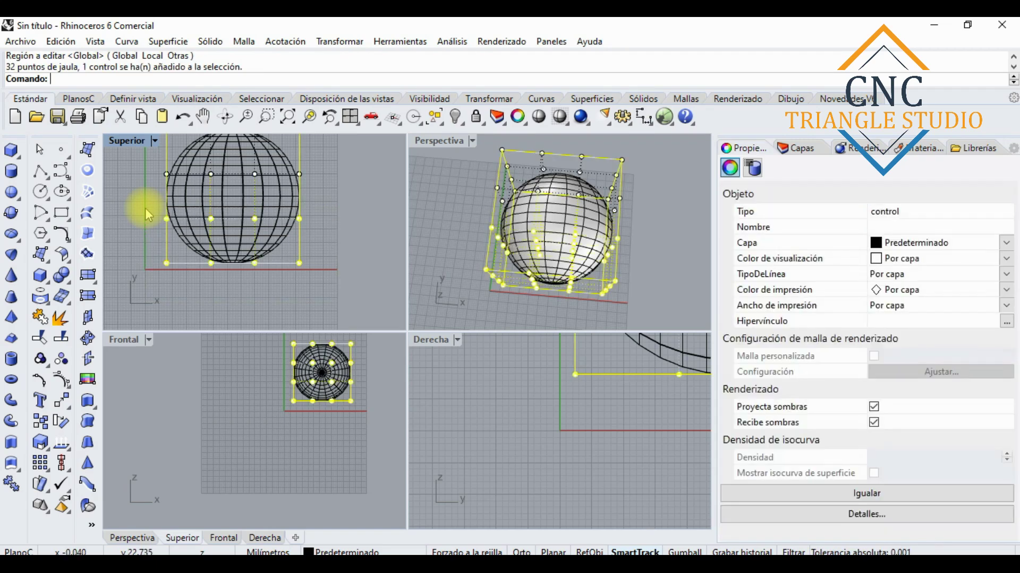
scroll(167, 234, "up", 5)
scroll(171, 210, "down", 3)
scroll(170, 208, "down", 2)
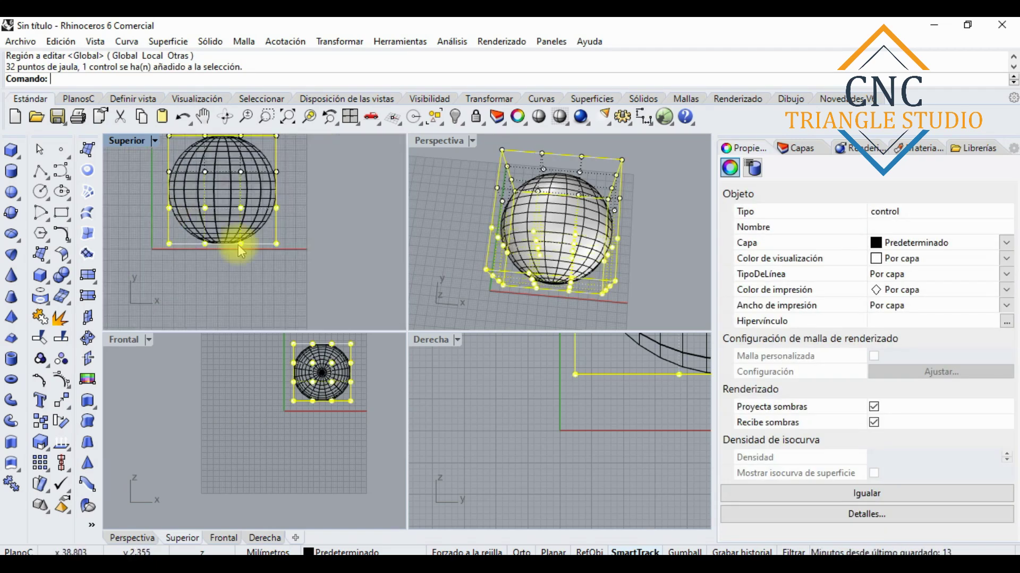
left_click(47, 452)
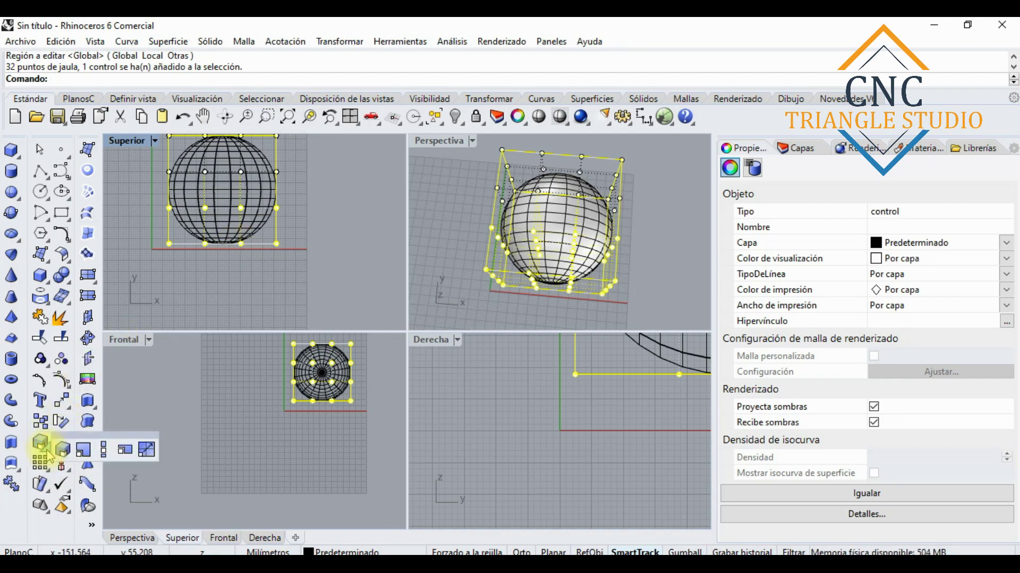
left_click(105, 450)
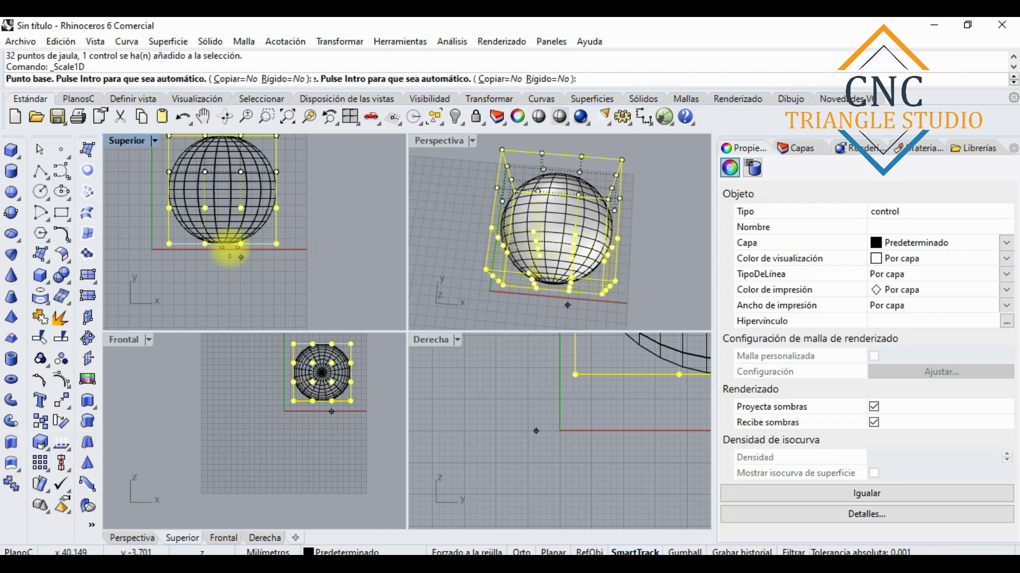
left_click(224, 240)
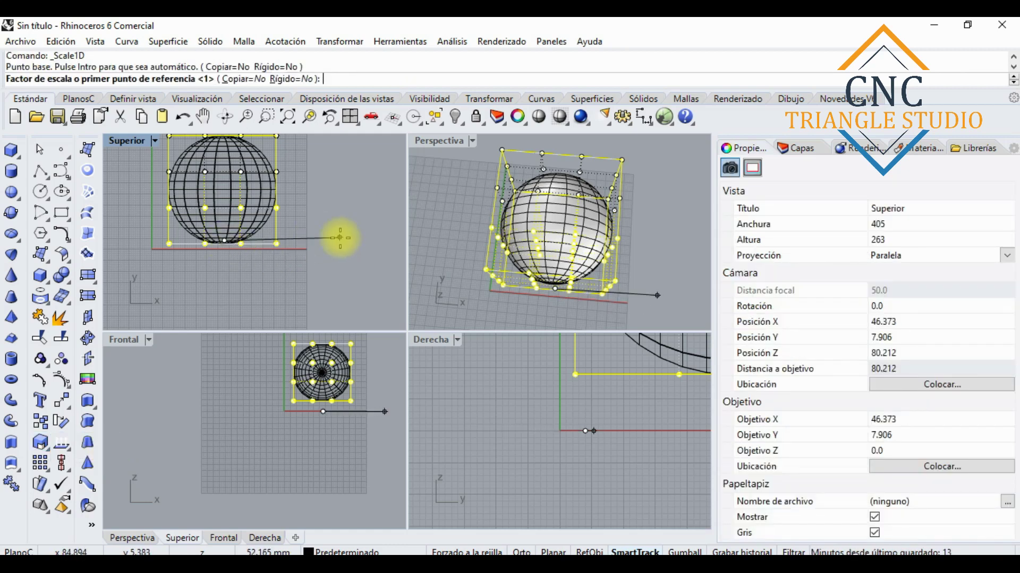
left_click(340, 241)
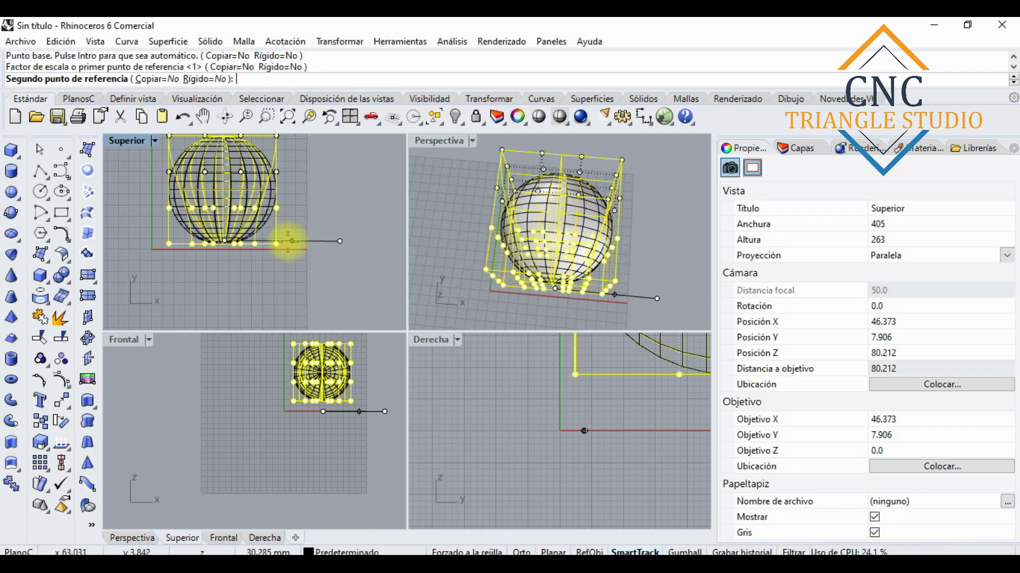
left_click(288, 242)
left_click(301, 206)
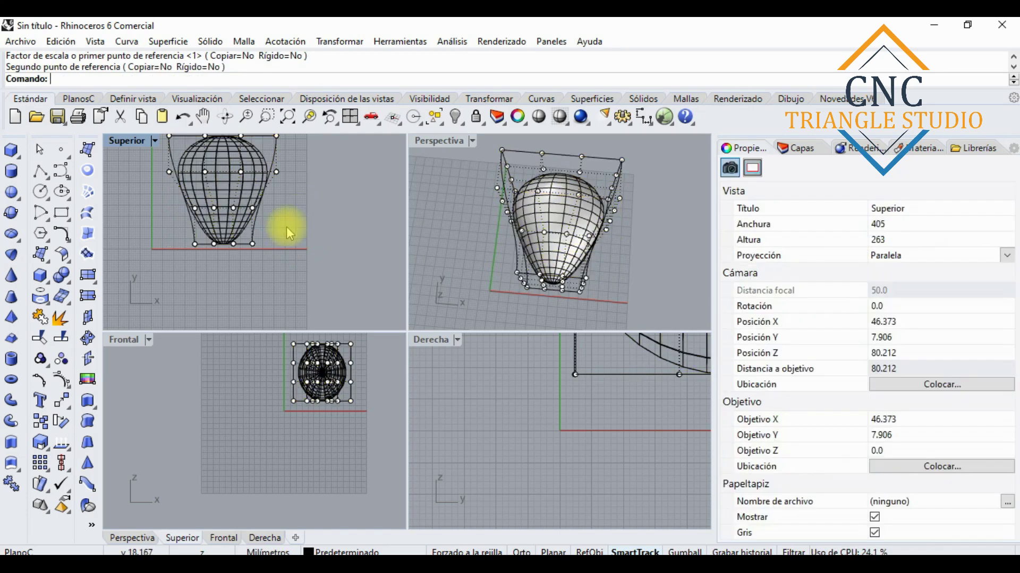
Delete the control cage around the balloon-shaped mesh.
scroll(263, 158, "down", 2)
scroll(290, 193, "up", 3)
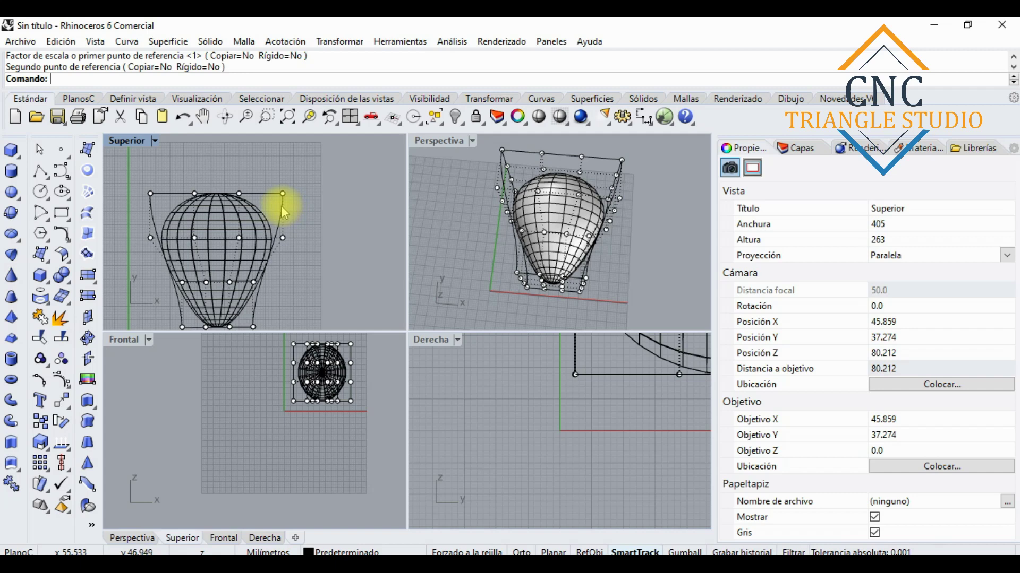
left_click(283, 206)
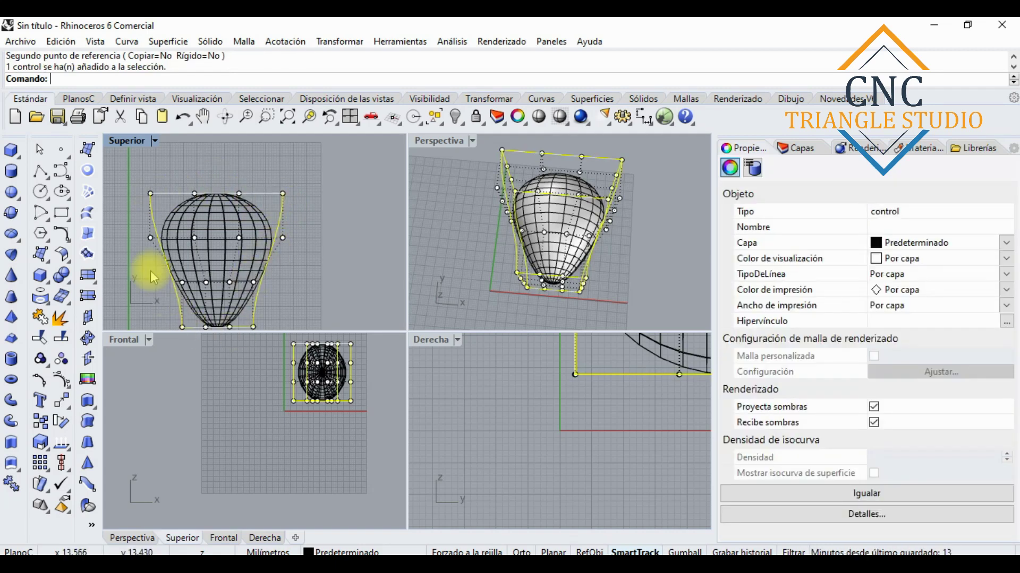
key("Delete")
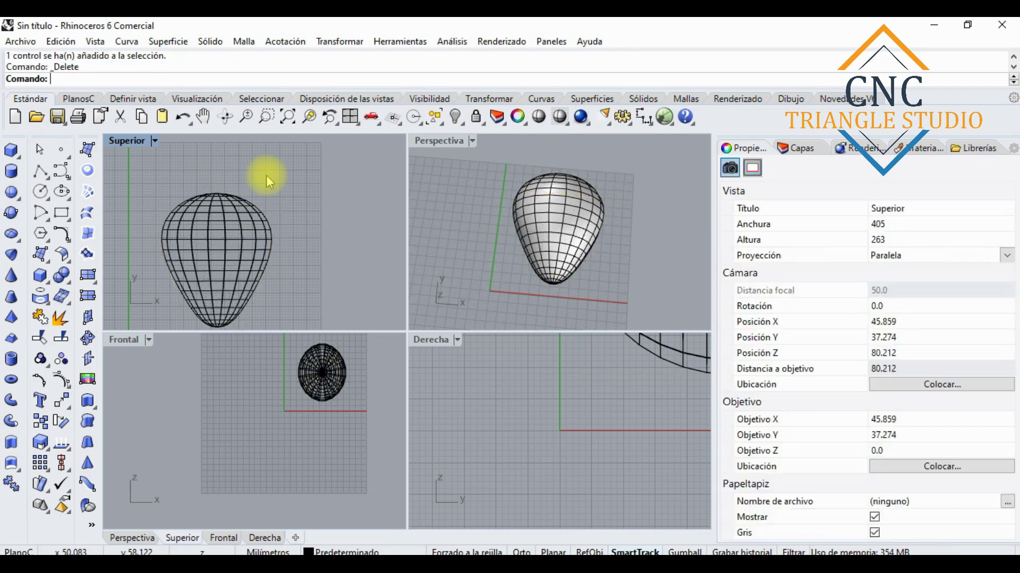
Frame the balloon mesh in the Top and Perspective views and select it with the Top view active.
right_click_drag(266, 172, 228, 233)
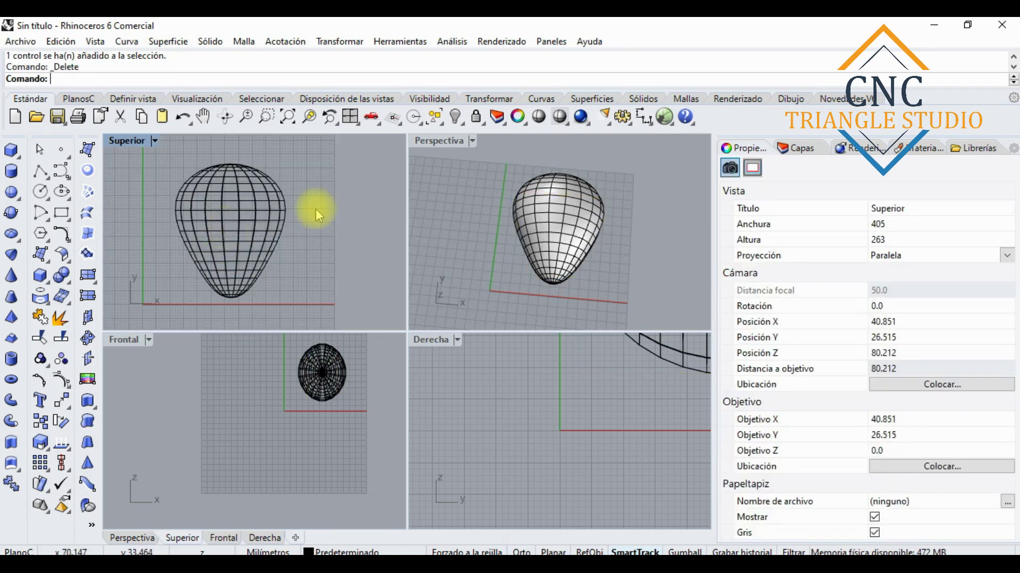
right_click_drag(289, 209, 318, 214)
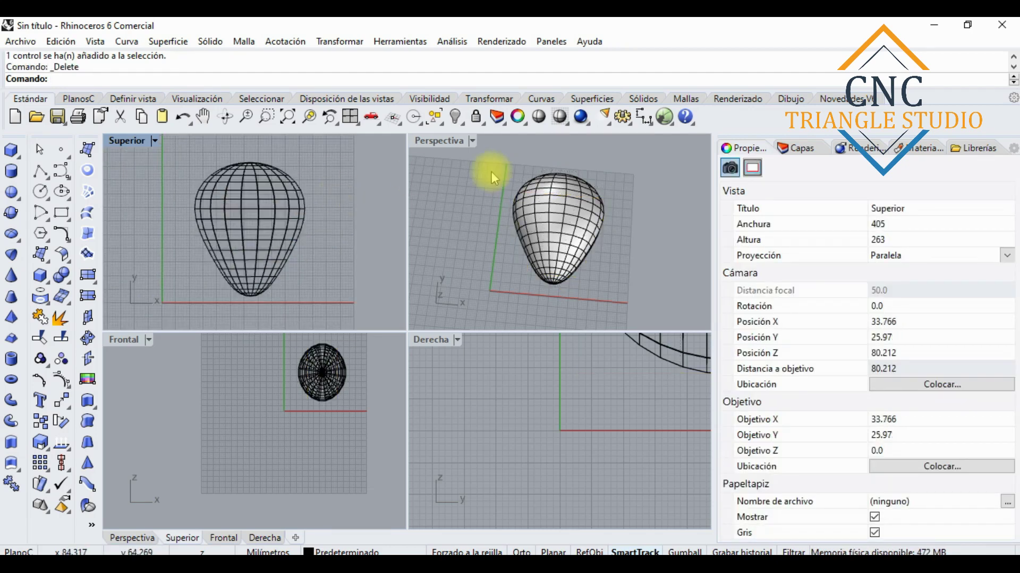
right_click_drag(505, 186, 519, 223)
left_click(519, 223)
left_click(285, 41)
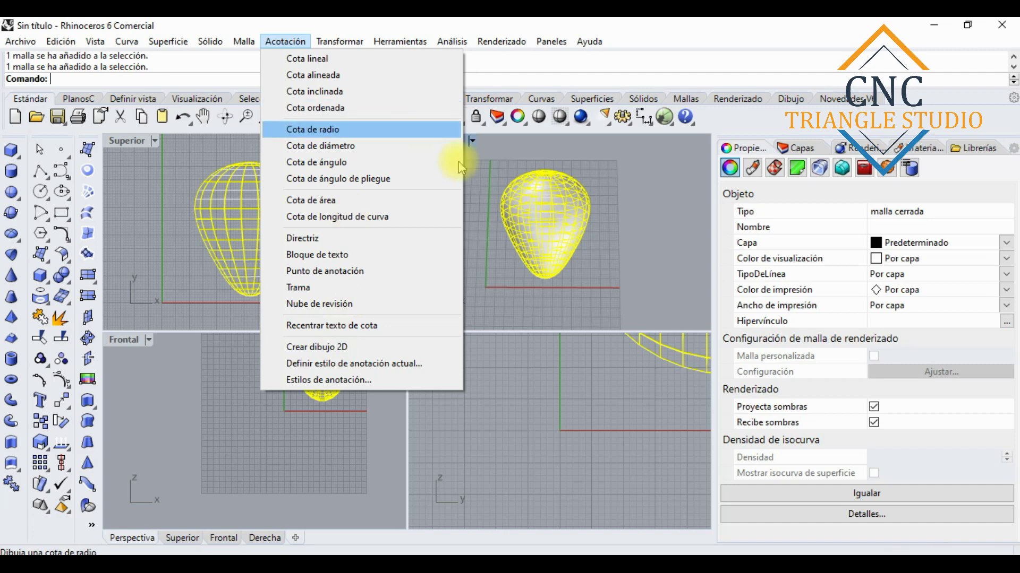
left_click(489, 254)
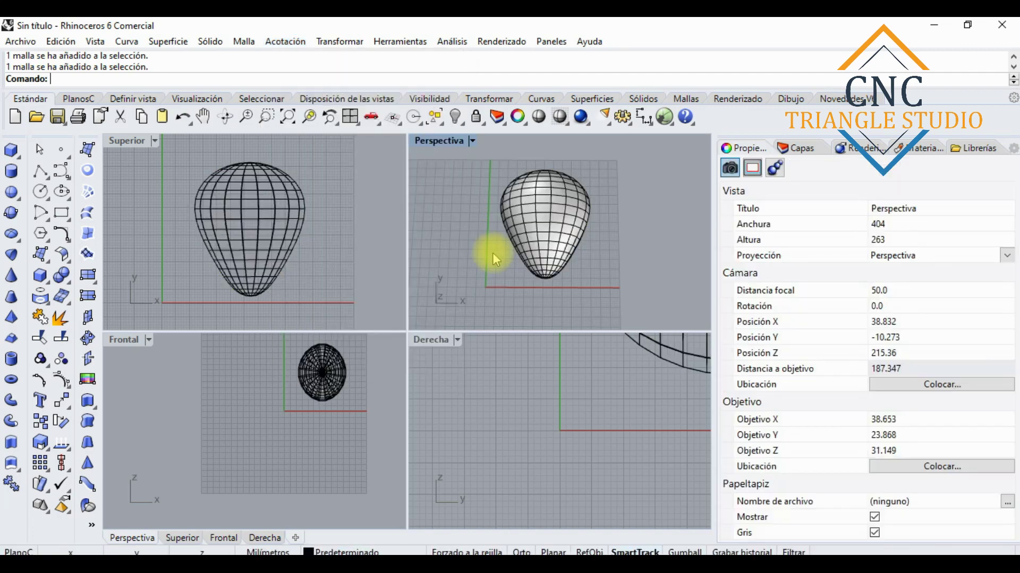
left_click(554, 210)
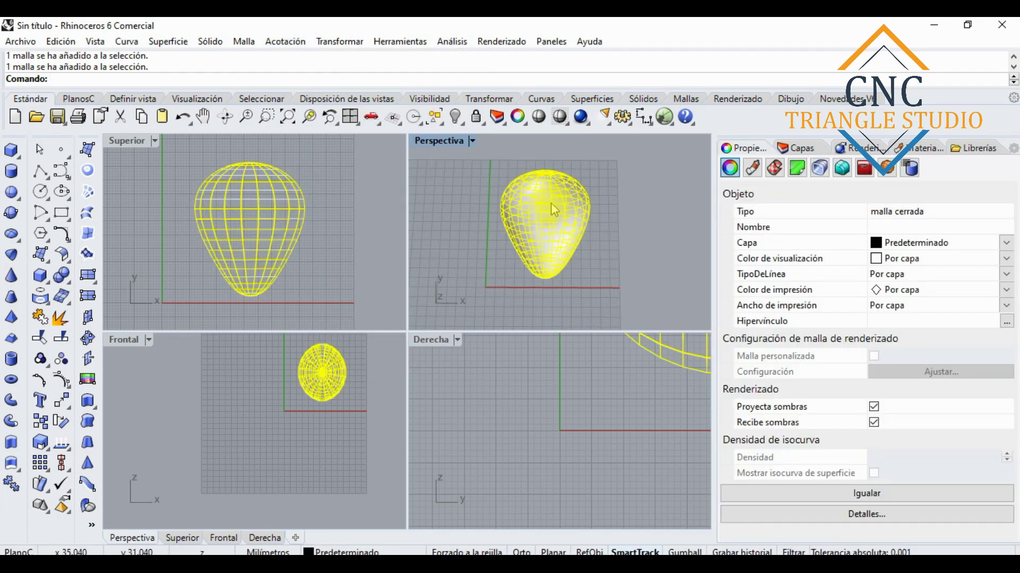
left_click(467, 248)
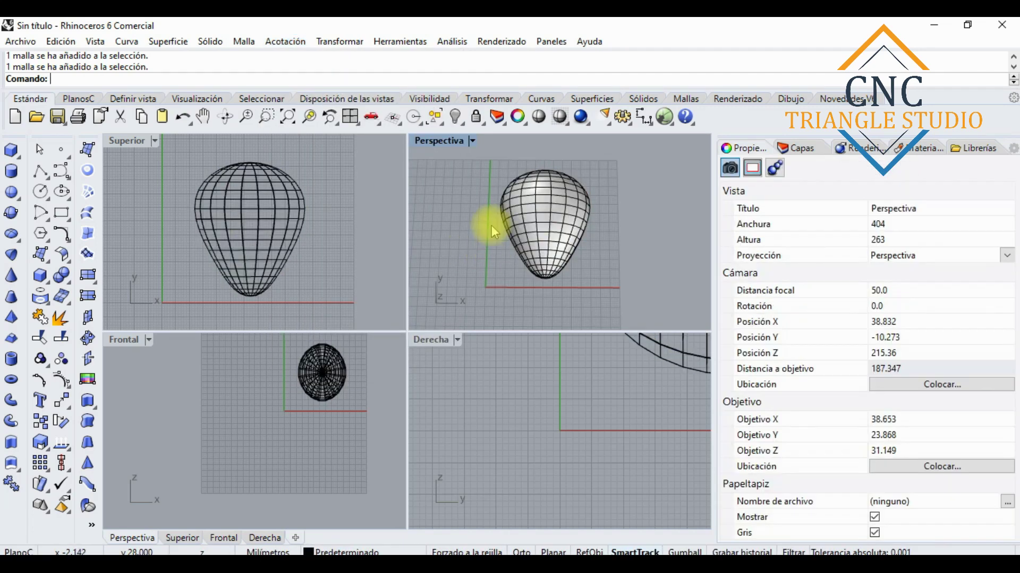
left_click(256, 242)
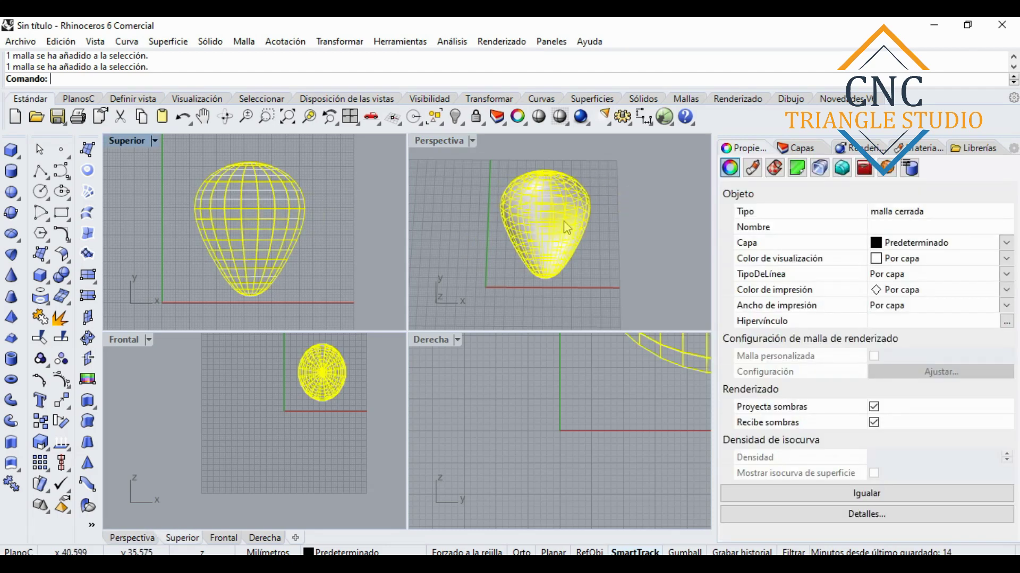
Set the Perspective view to wireframe display and frame the whole balloon mesh.
left_click(471, 140)
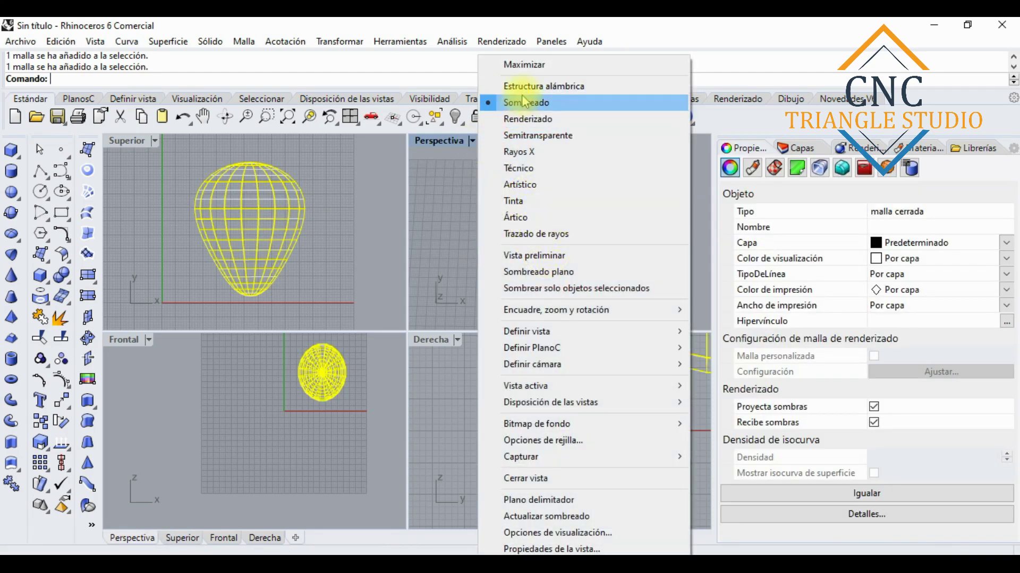
left_click(530, 85)
left_click(611, 242)
scroll(560, 210, "up", 5)
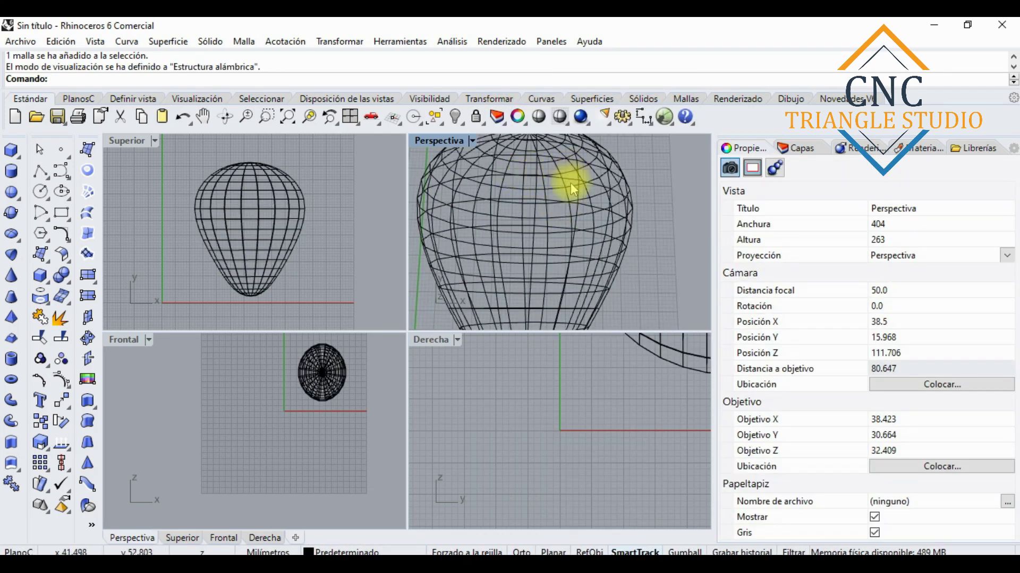
scroll(563, 202, "down", 5)
scroll(556, 209, "down", 2)
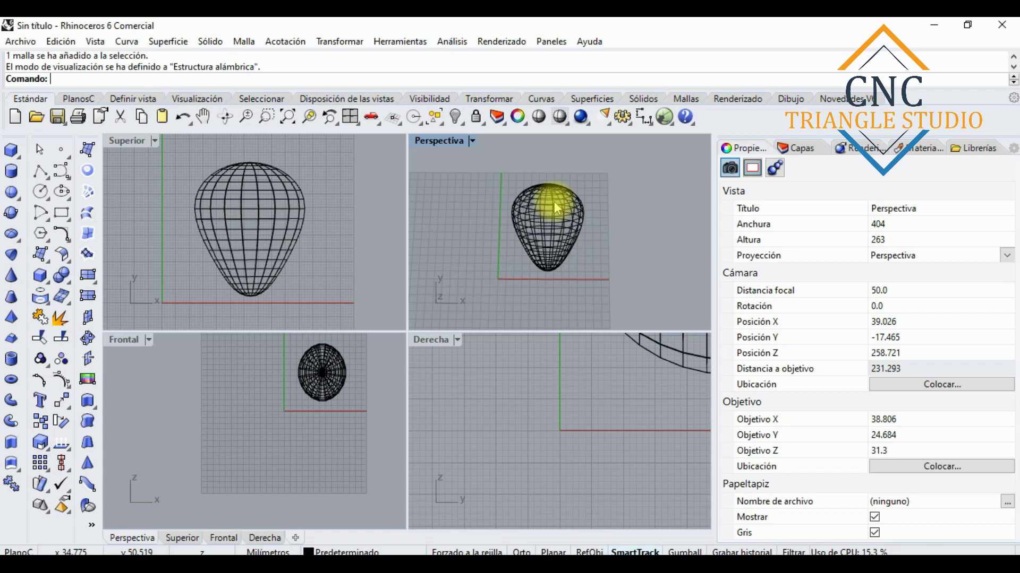
scroll(556, 208, "up", 3)
scroll(552, 208, "up", 3)
scroll(553, 206, "down", 3)
Create a 2D drawing of the balloon mesh from the Perspective view with tangent edges, hidden lines and grouped output on layer Make2D.
left_click(253, 210)
scroll(253, 210, "up", 2)
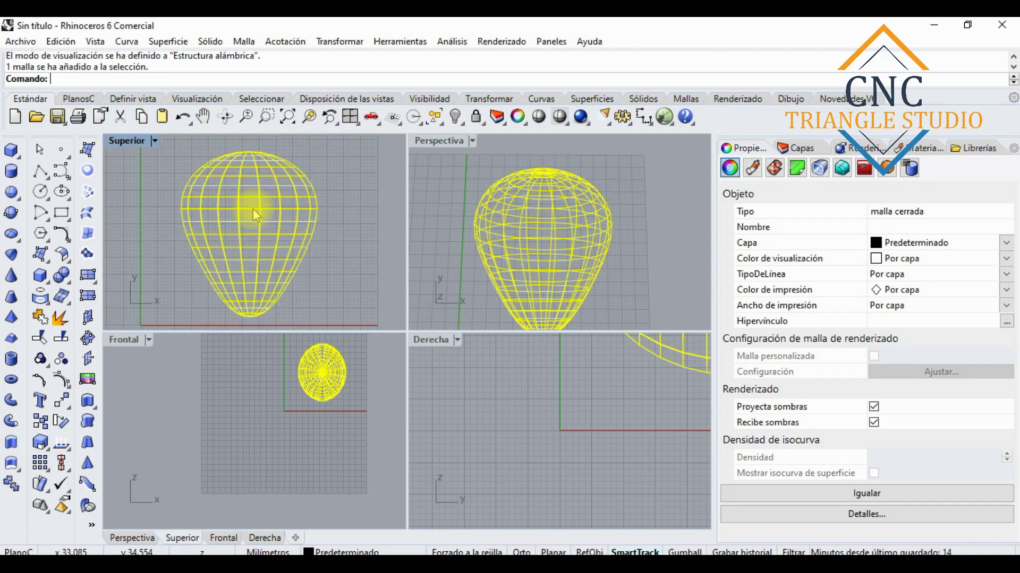
scroll(253, 208, "down", 2)
left_click(336, 213)
scroll(579, 222, "down", 2)
scroll(584, 226, "up", 2)
left_click(599, 232)
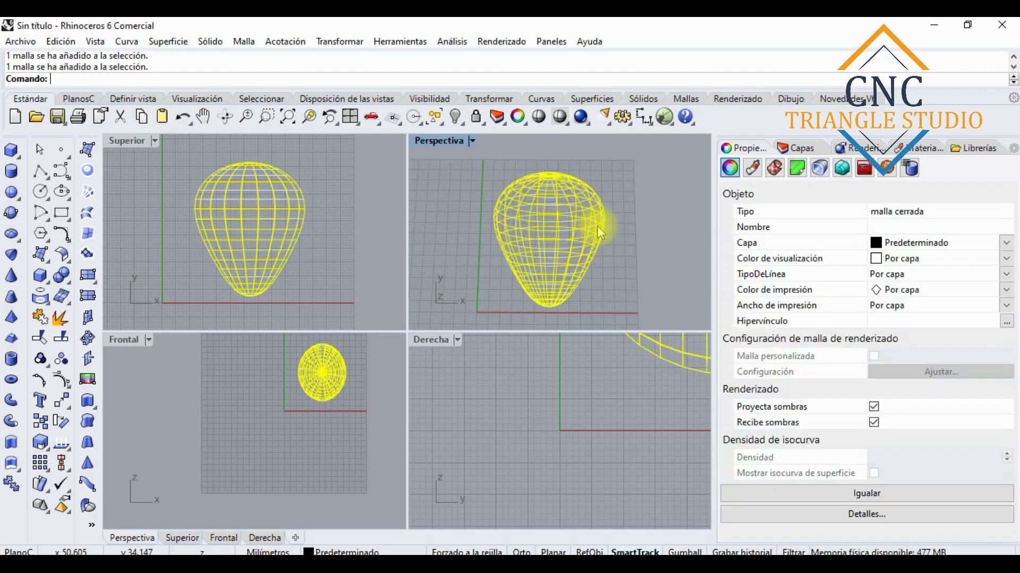
left_click(288, 44)
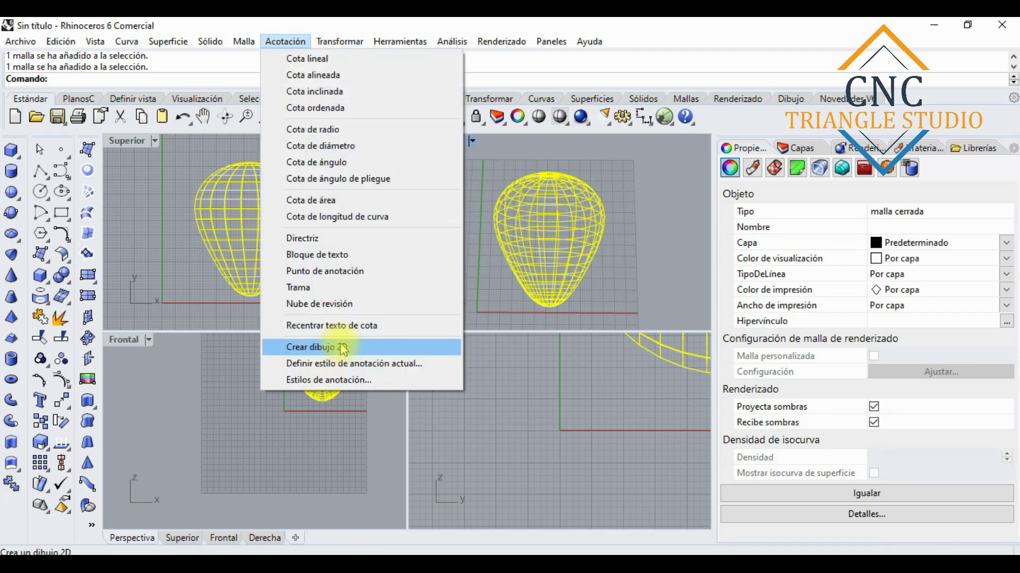
left_click(343, 349)
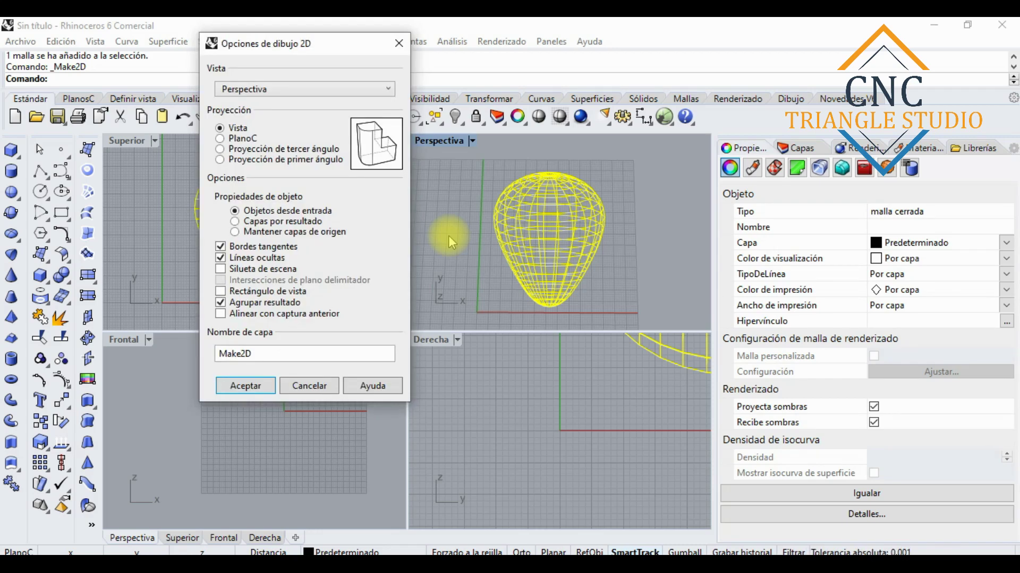
left_click(259, 387)
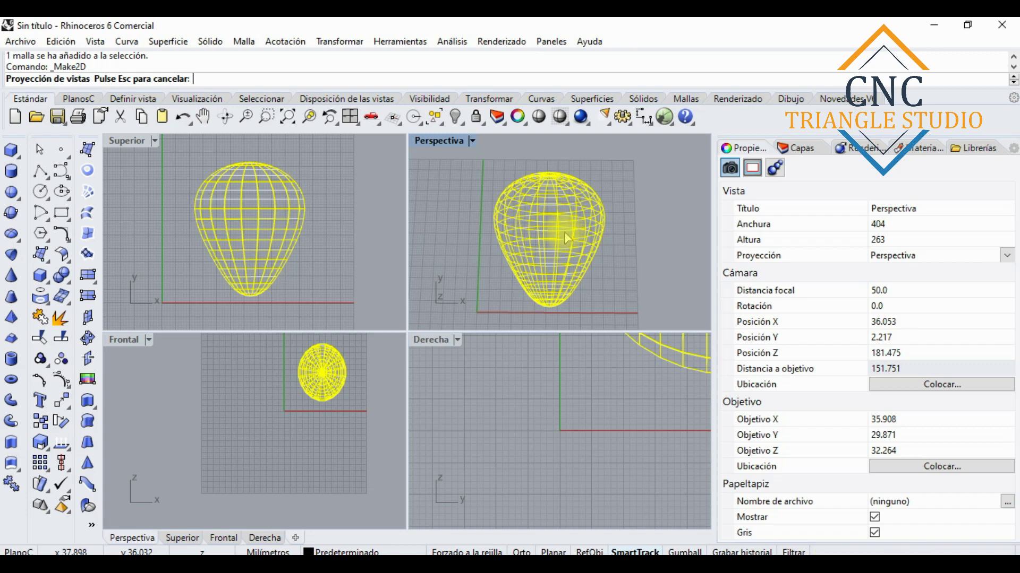
Move the generated 2D outline clear of the balloon mesh and delete it.
scroll(611, 262, "down", 3)
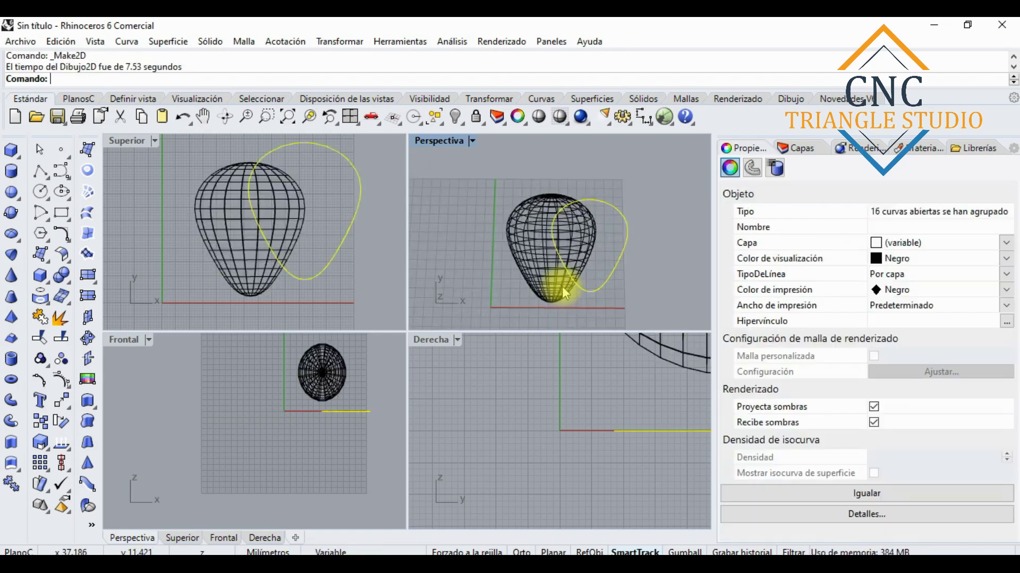
left_click_drag(613, 228, 590, 234)
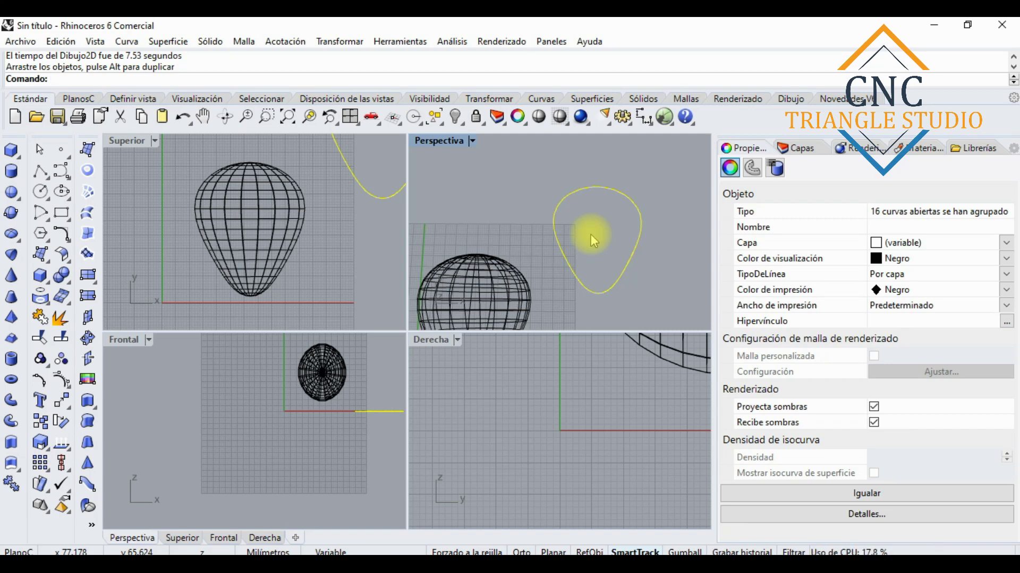
key("Delete")
scroll(560, 254, "down", 5)
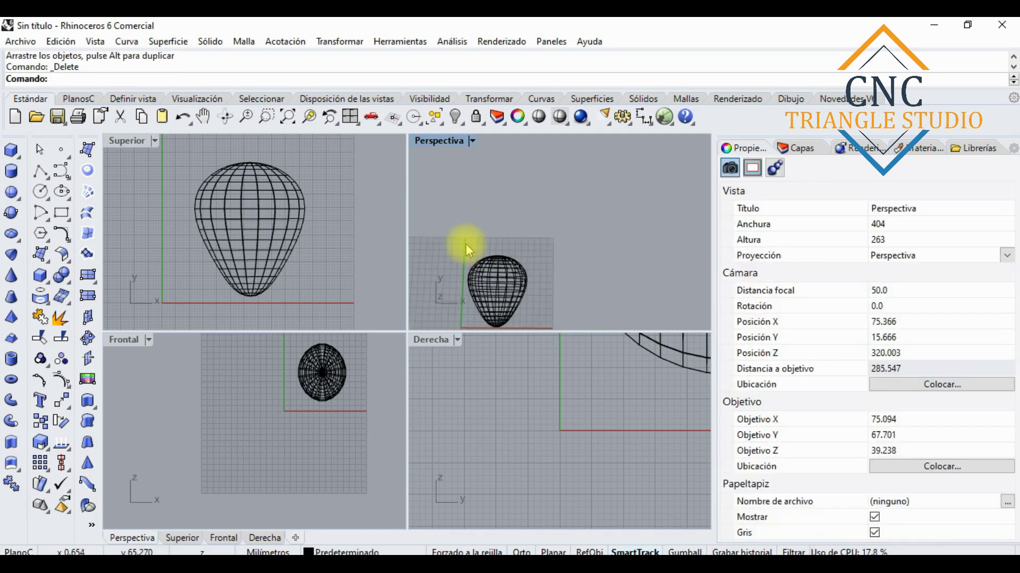
scroll(461, 291, "up", 10)
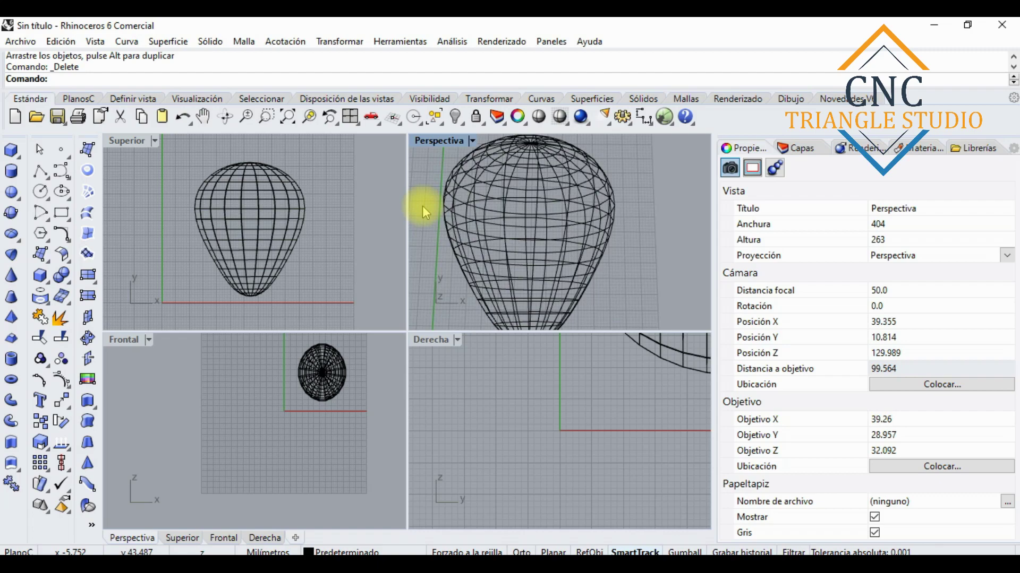
Nudge the balloon mesh so its base sits just above the X axis in the Top view, and restore the four-view layout.
left_click(294, 356)
scroll(294, 355, "up", 3)
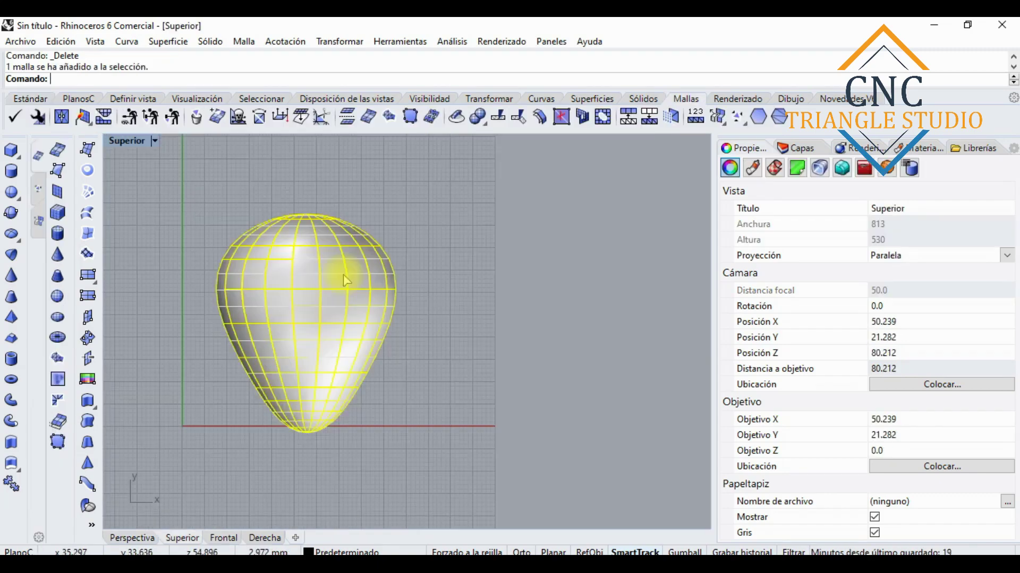
left_click(346, 270)
left_click(452, 306)
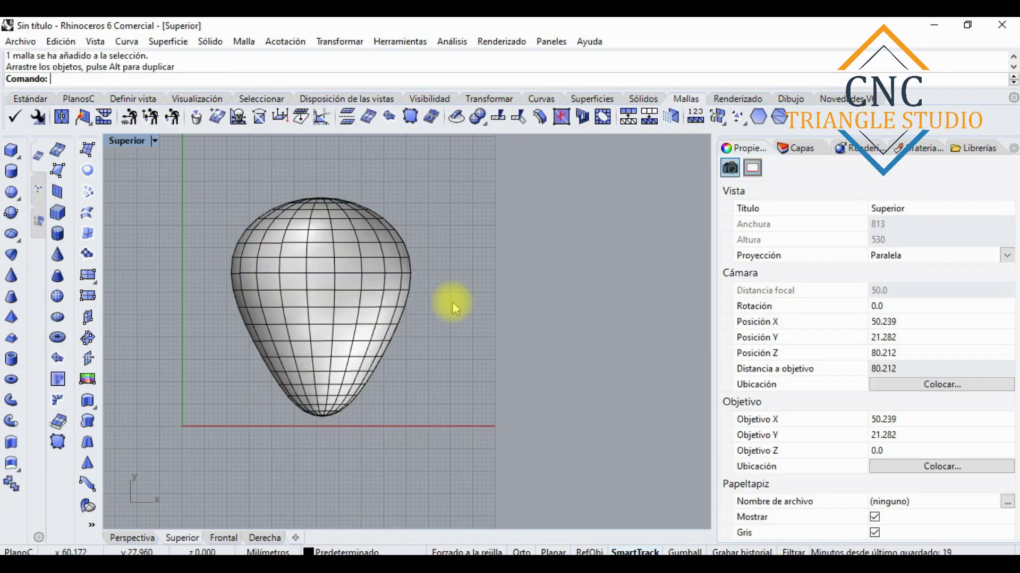
double_click(134, 145)
scroll(364, 268, "down", 3)
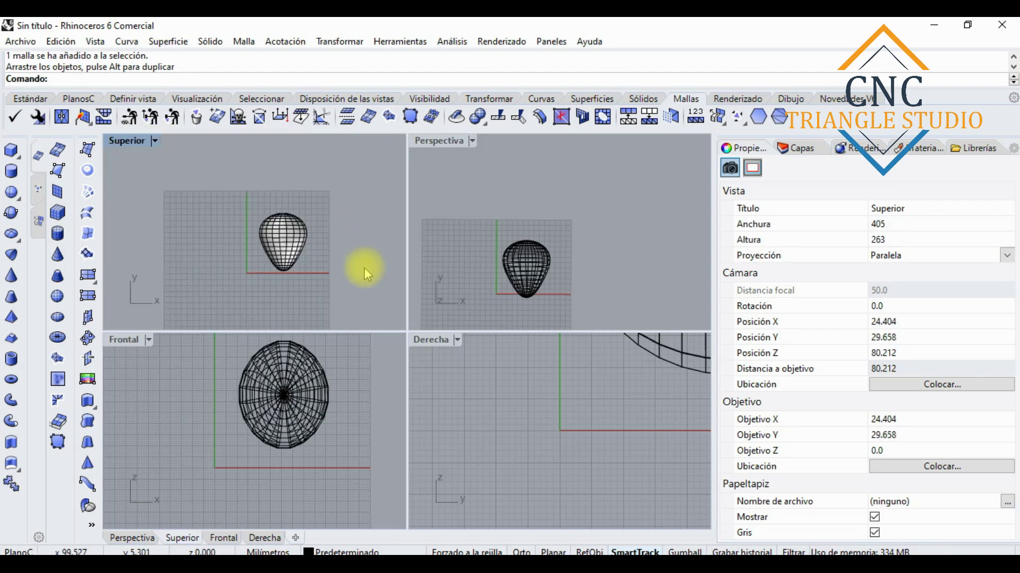
scroll(324, 249, "up", 5)
scroll(329, 157, "up", 1)
scroll(325, 165, "down", 3)
scroll(319, 165, "up", 3)
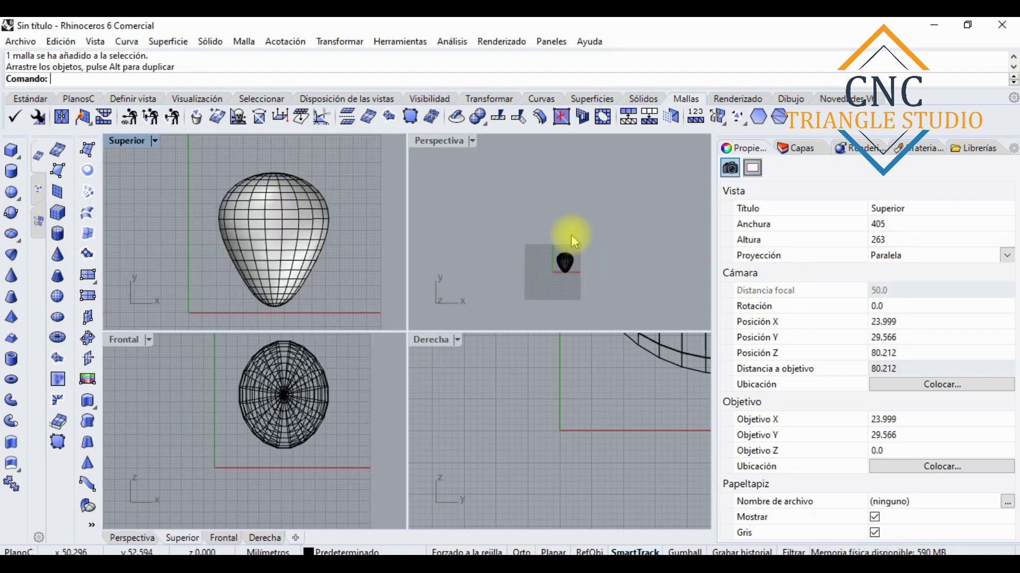
Orbit the Perspective view around the balloon mesh and set that view to Shaded display.
right_click_drag(558, 230, 559, 307)
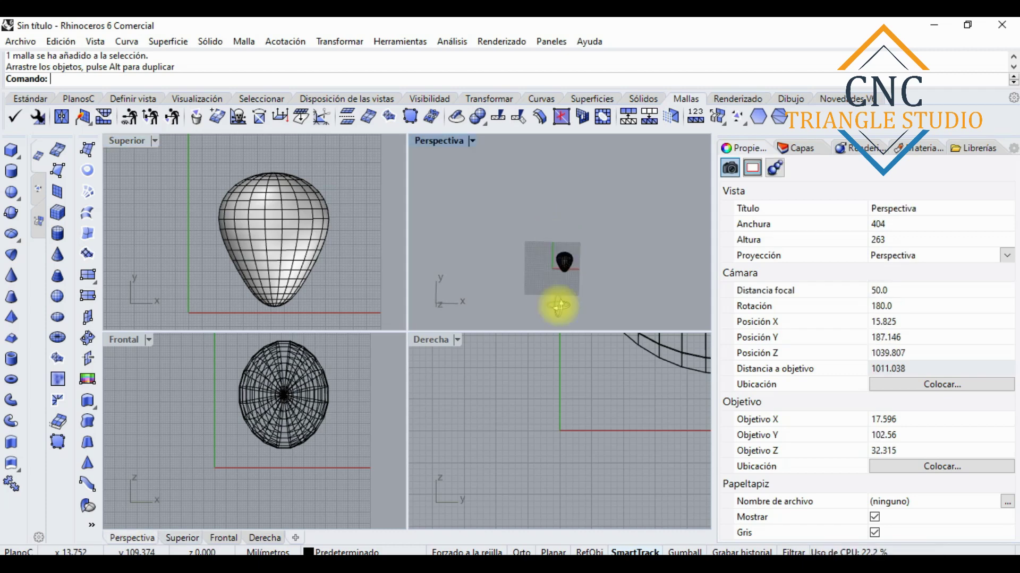
scroll(525, 244, "up", 6)
scroll(501, 170, "up", 2)
scroll(628, 233, "up", 3)
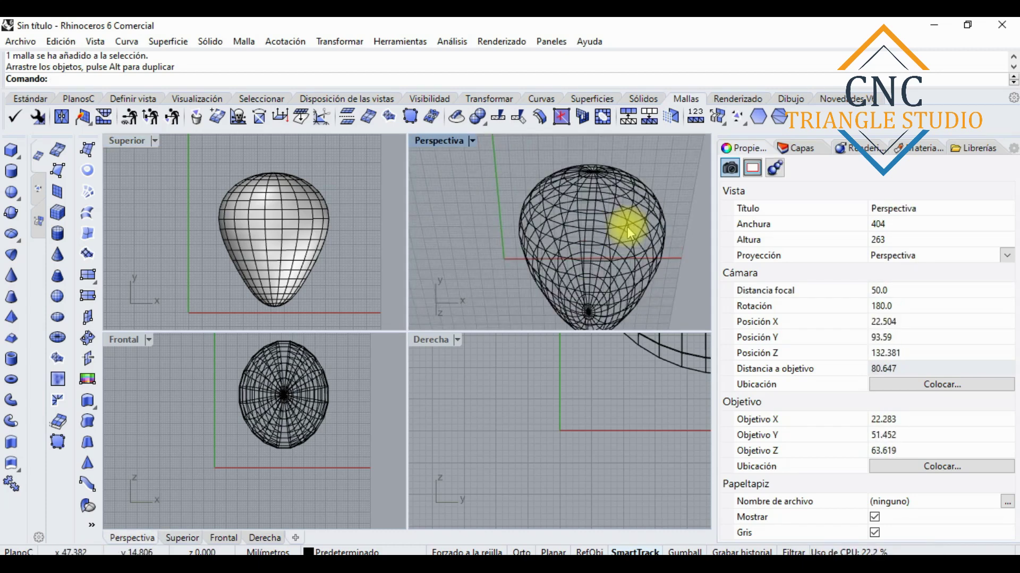
left_click(472, 141)
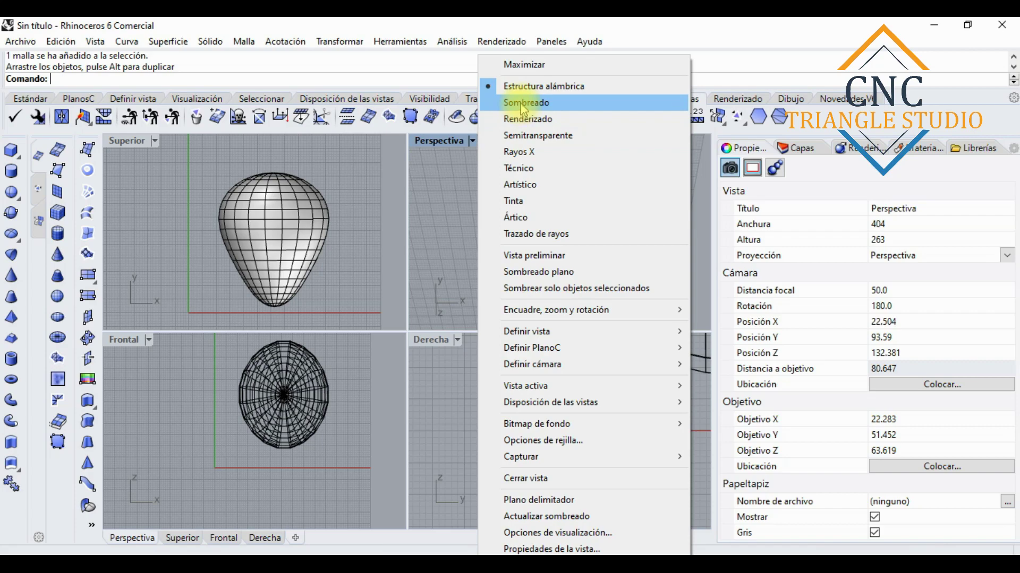
left_click(467, 204)
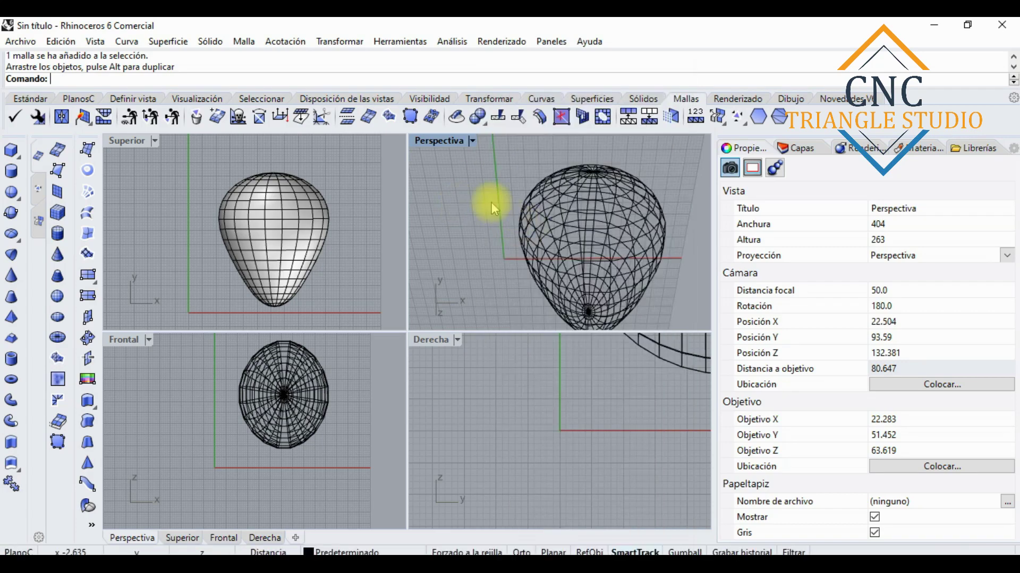
left_click(471, 141)
left_click(497, 102)
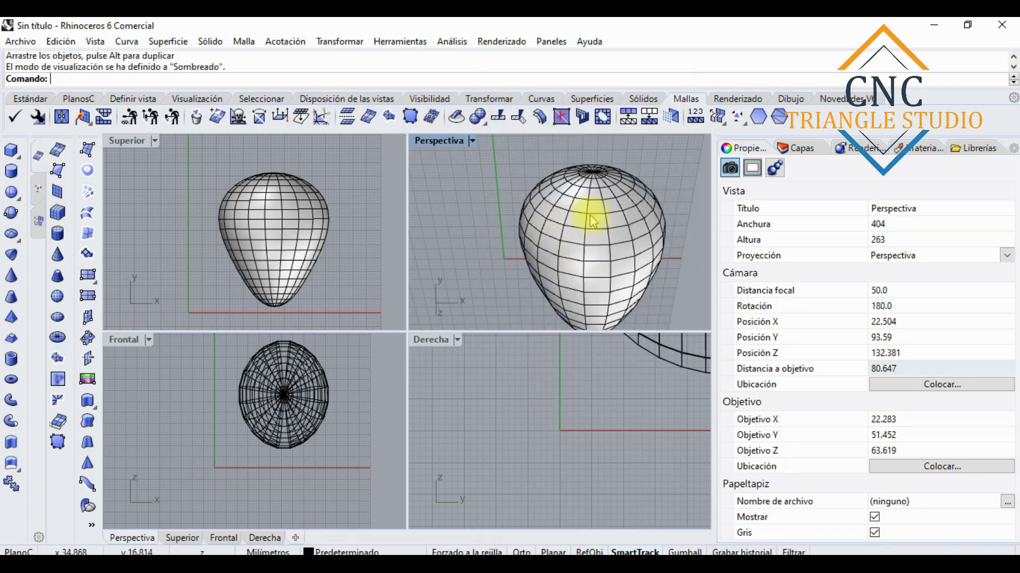
Examine the shaded balloon's mesh lines from several angles in the maximized Perspective view.
right_click_drag(608, 249, 494, 244)
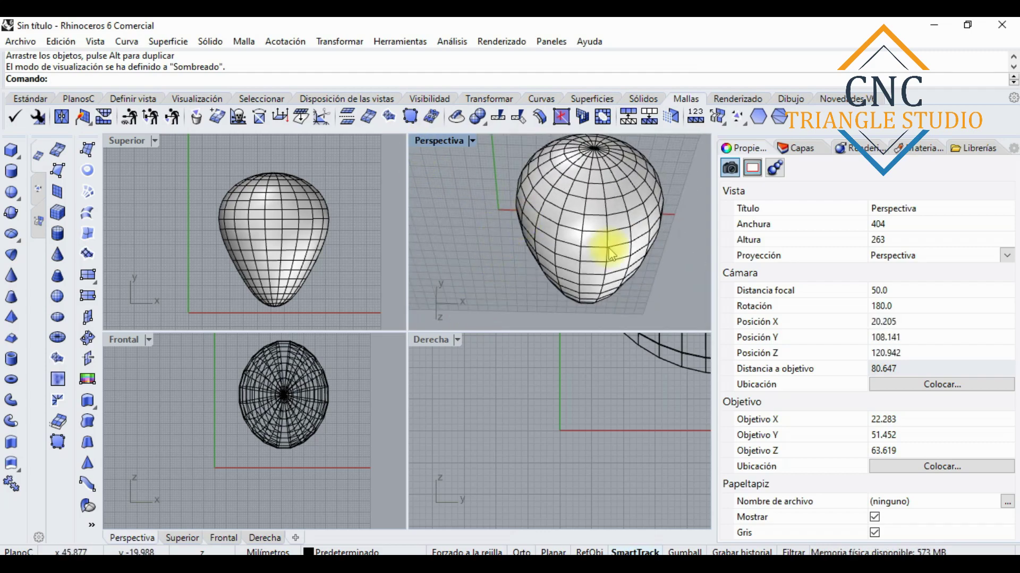
double_click(444, 141)
scroll(496, 246, "down", 4)
right_click_drag(569, 342, 583, 323)
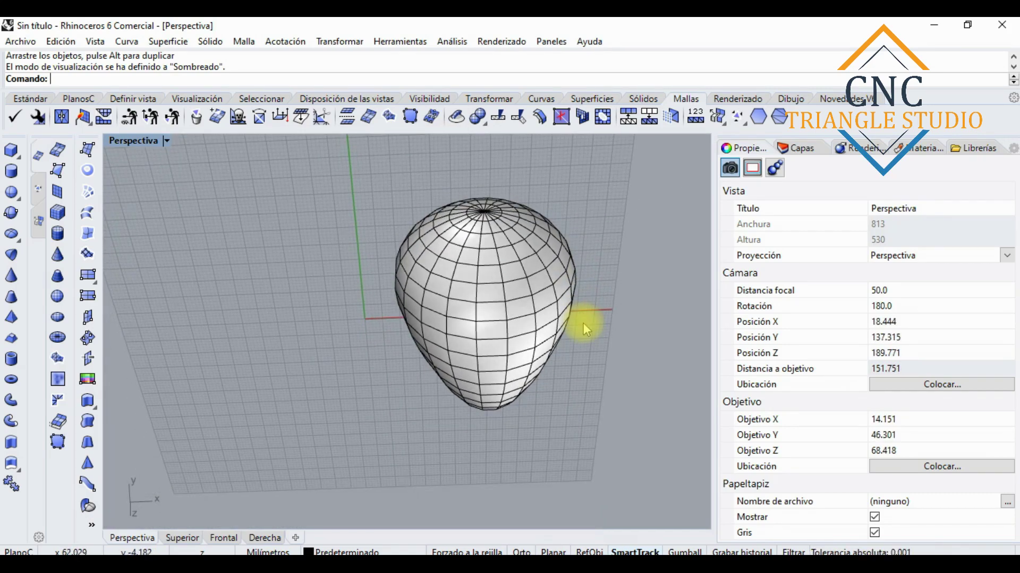
left_click(485, 246)
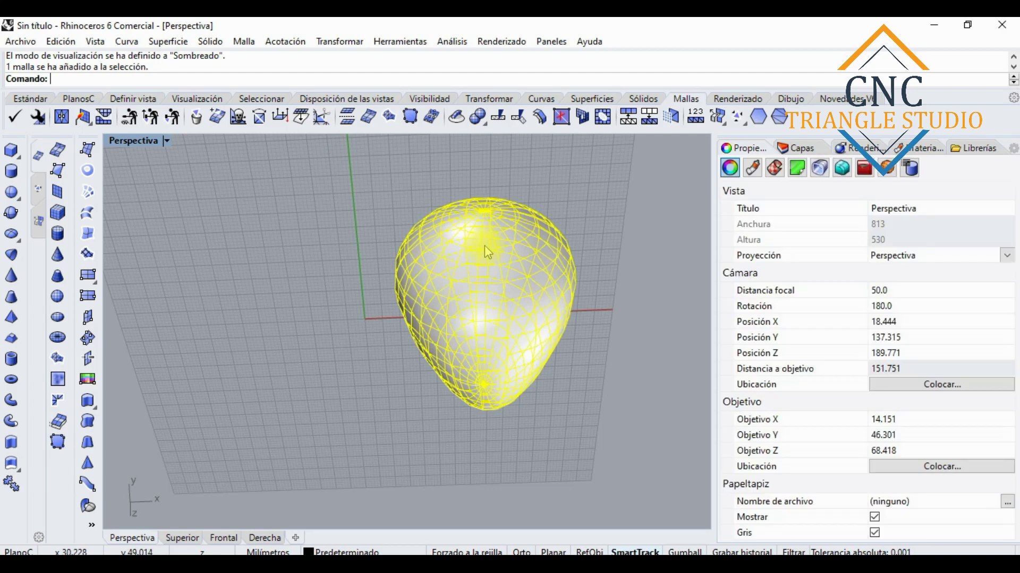
right_click_drag(485, 245, 584, 422)
left_click(576, 405)
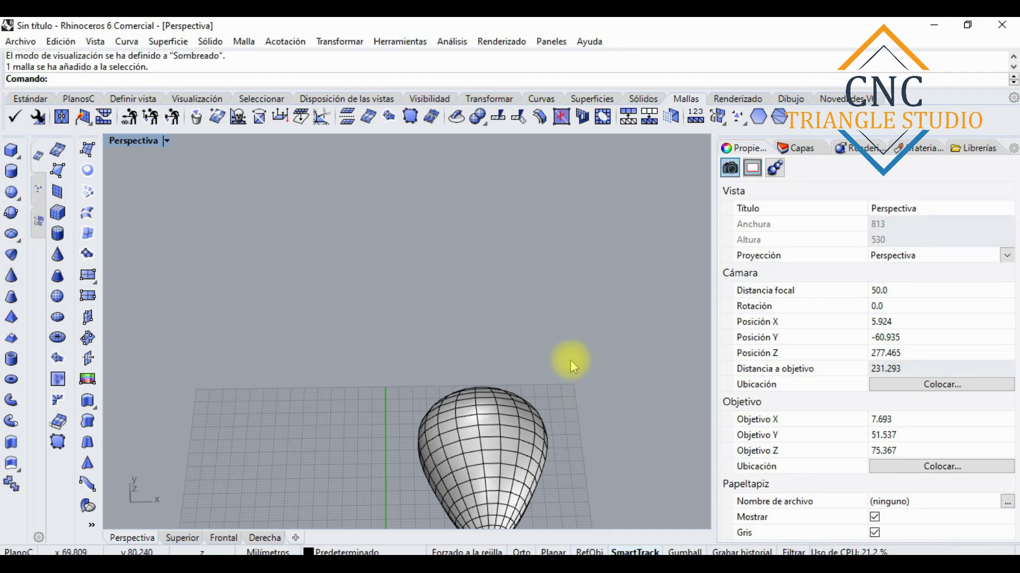
scroll(569, 362, "down", 4)
right_click_drag(569, 362, 493, 423)
scroll(492, 414, "up", 8)
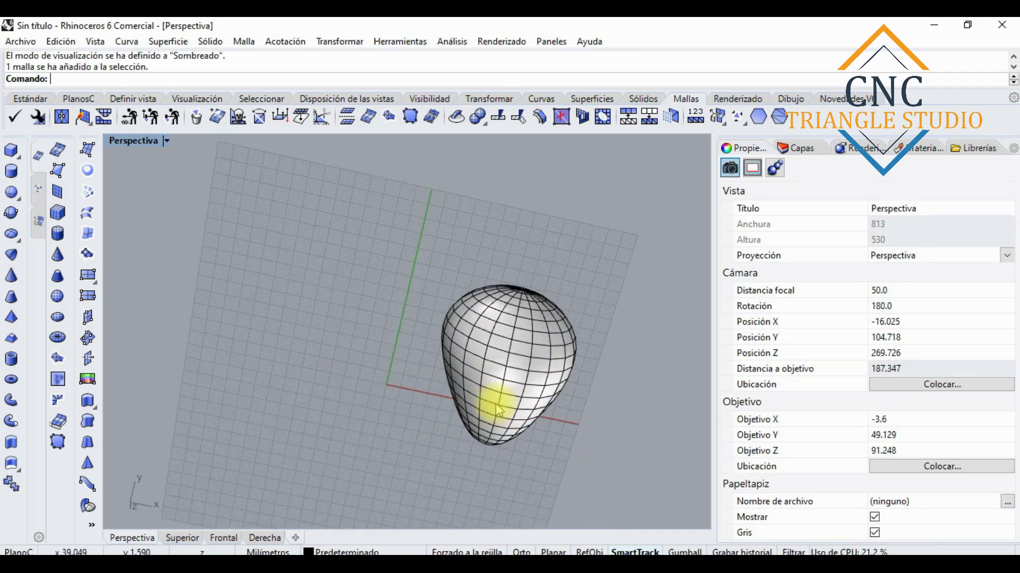
scroll(502, 400, "up", 4)
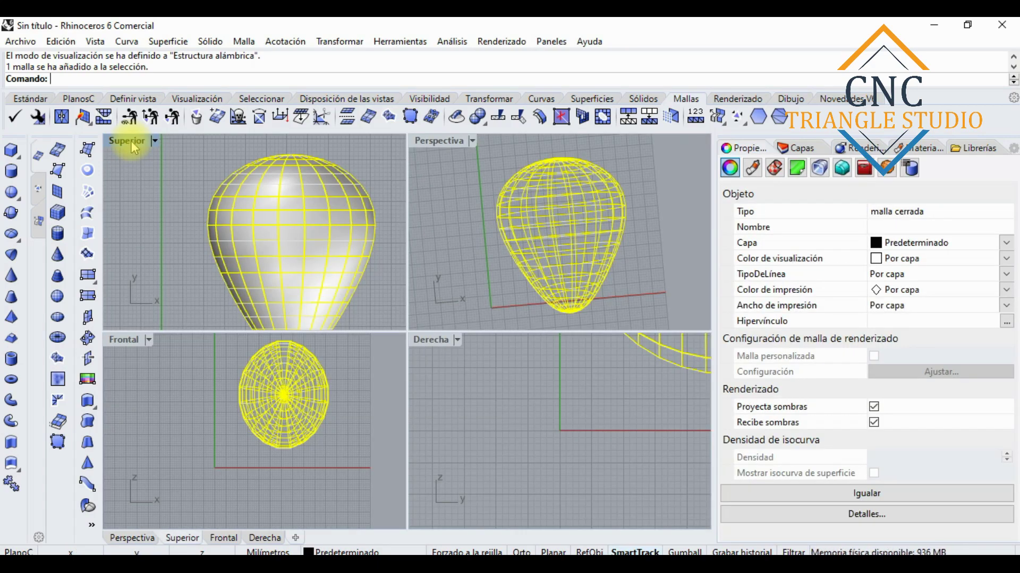
Check the balloon mesh in the maximized Top view and close up in Perspective, leaving it selected with the Top view active.
double_click(132, 141)
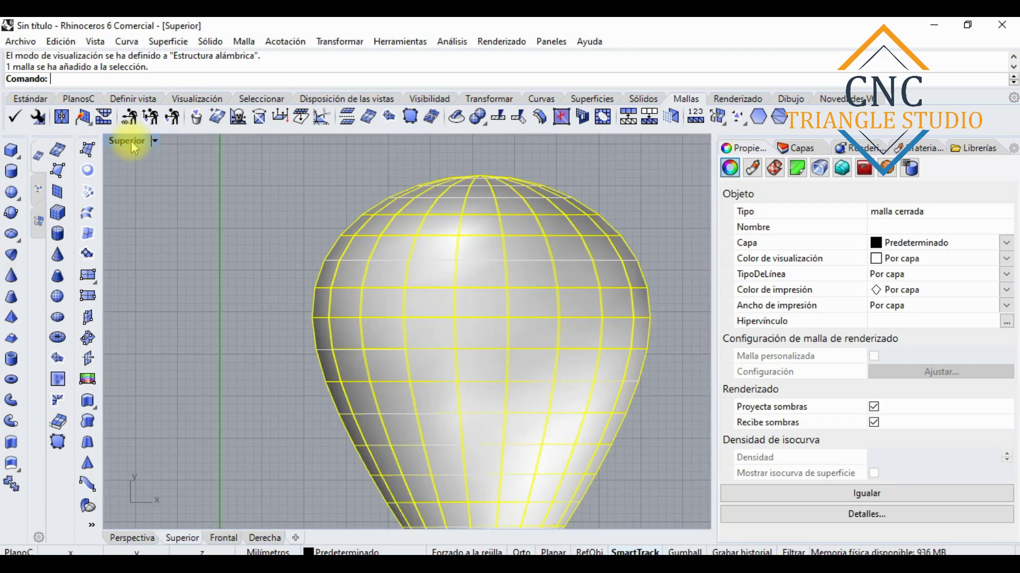
scroll(379, 239, "down", 5)
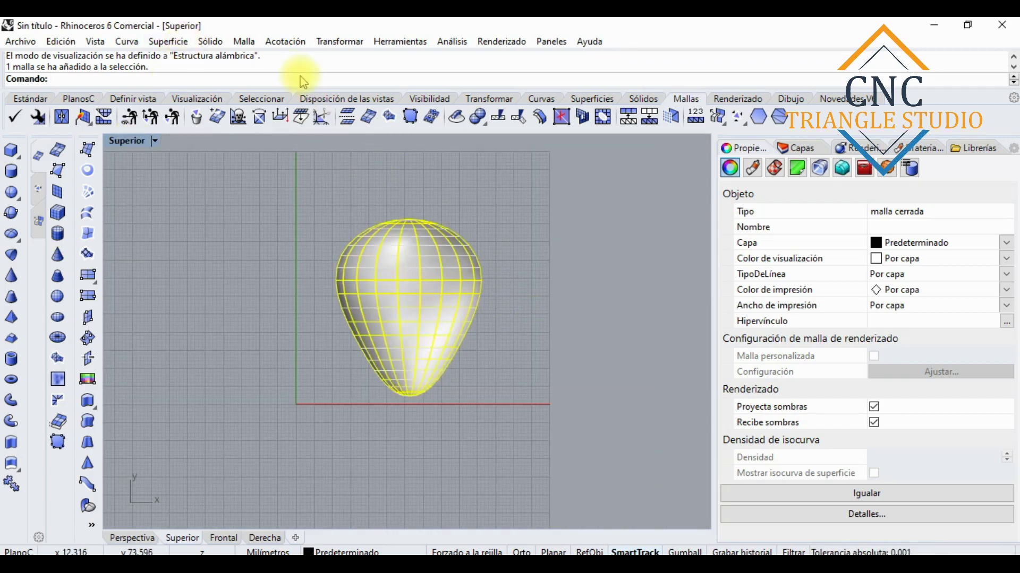
double_click(125, 141)
right_click_drag(605, 188, 598, 258)
right_click_drag(580, 159, 603, 183)
scroll(603, 184, "up", 5)
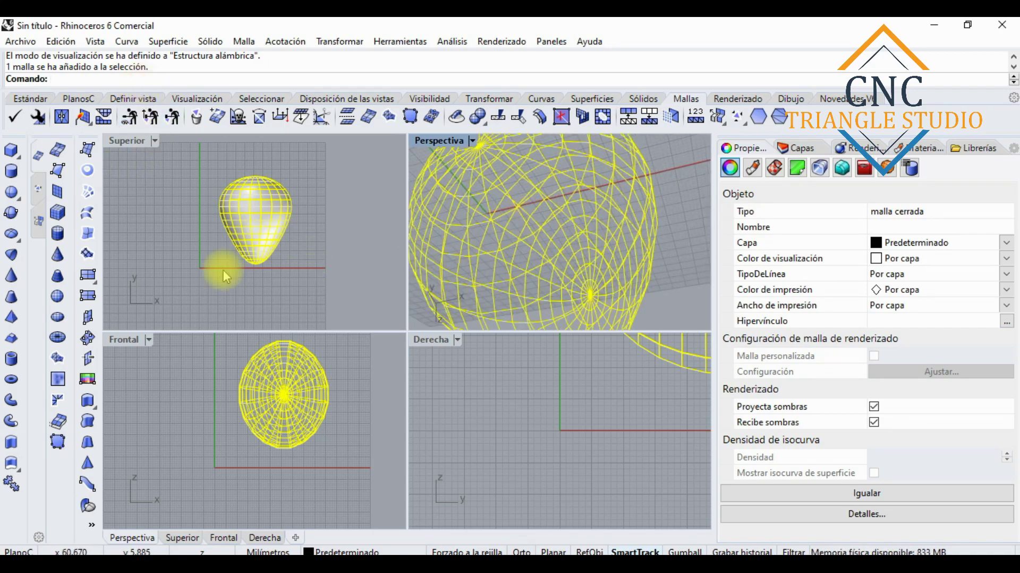
left_click(247, 240)
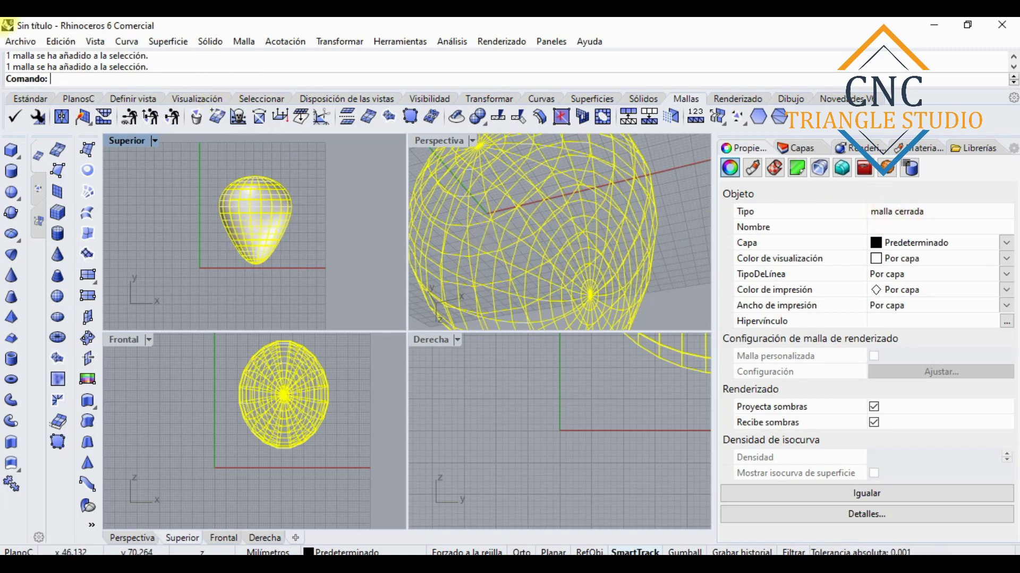
type("ExtraerBordesDeMalla")
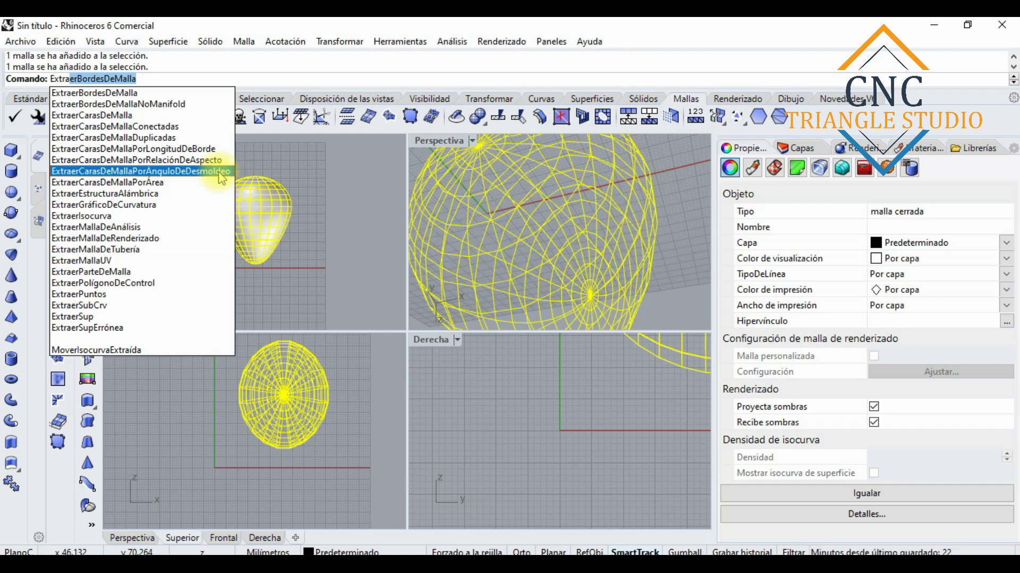
left_click(162, 87)
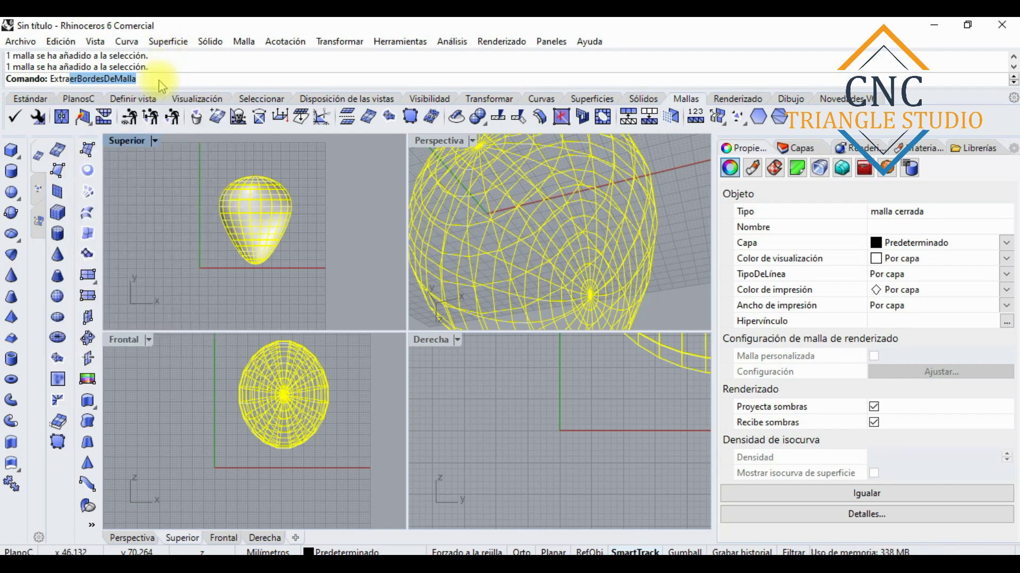
left_click_drag(160, 85, 37, 69)
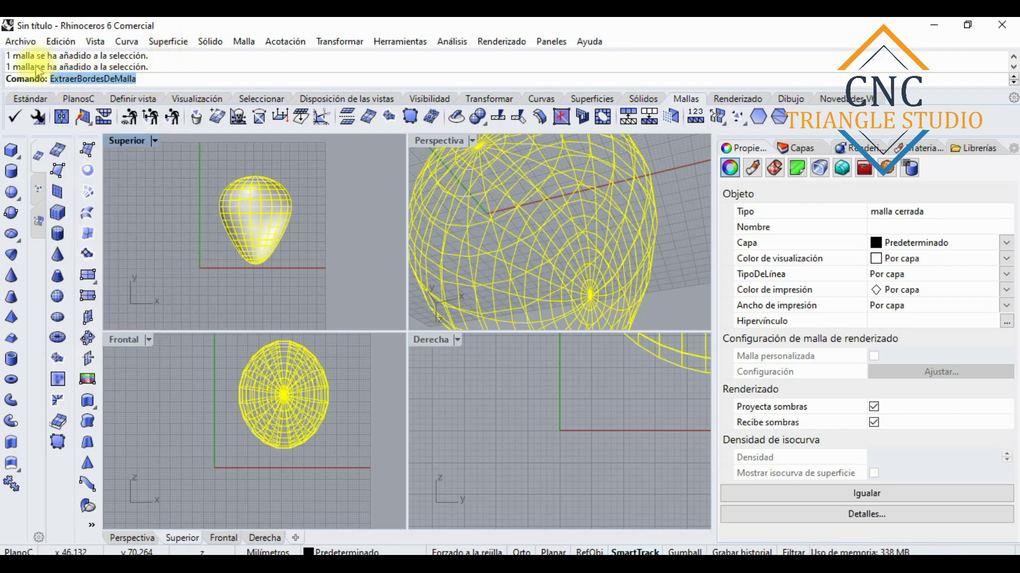
key("BackSpace")
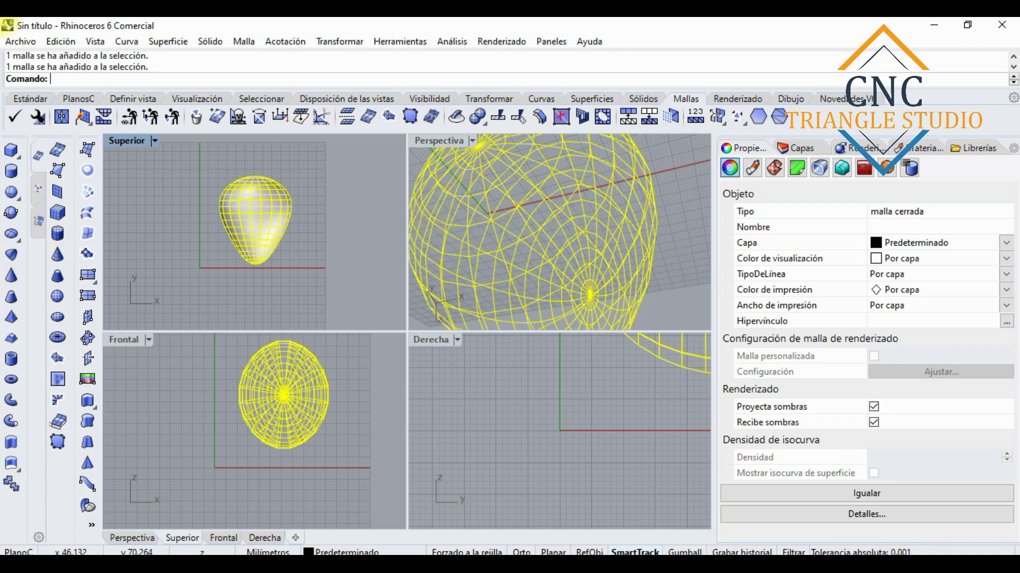
Start extracting the balloon's mesh faces by draft angle from the Top view, with the end angle from the camera direction at 72.
type("ExtraerBordesDeMalla")
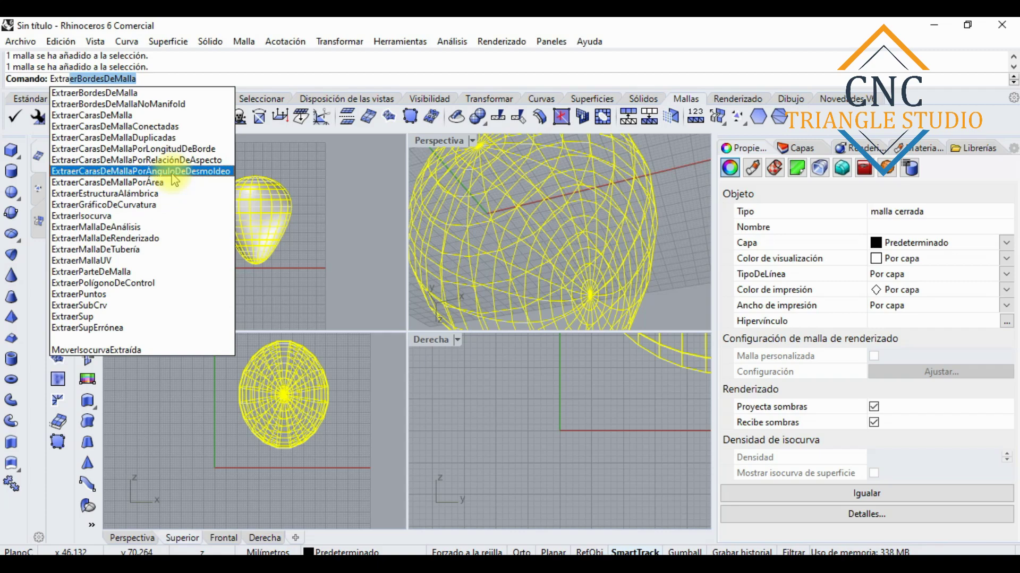
left_click(171, 175)
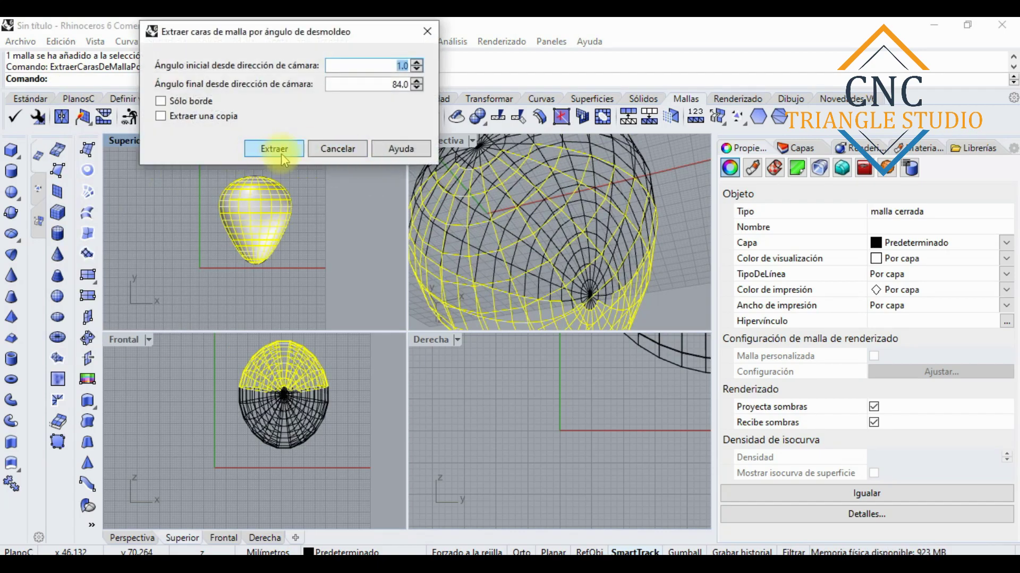
left_click_drag(266, 43, 192, 55)
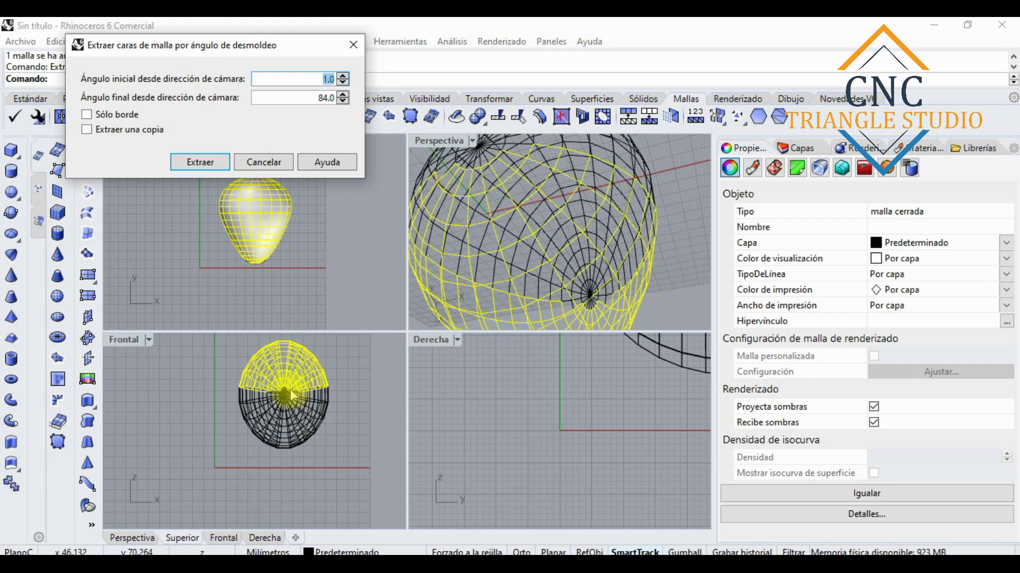
left_click(343, 100)
left_click(344, 101)
left_click(343, 101)
left_click(344, 101)
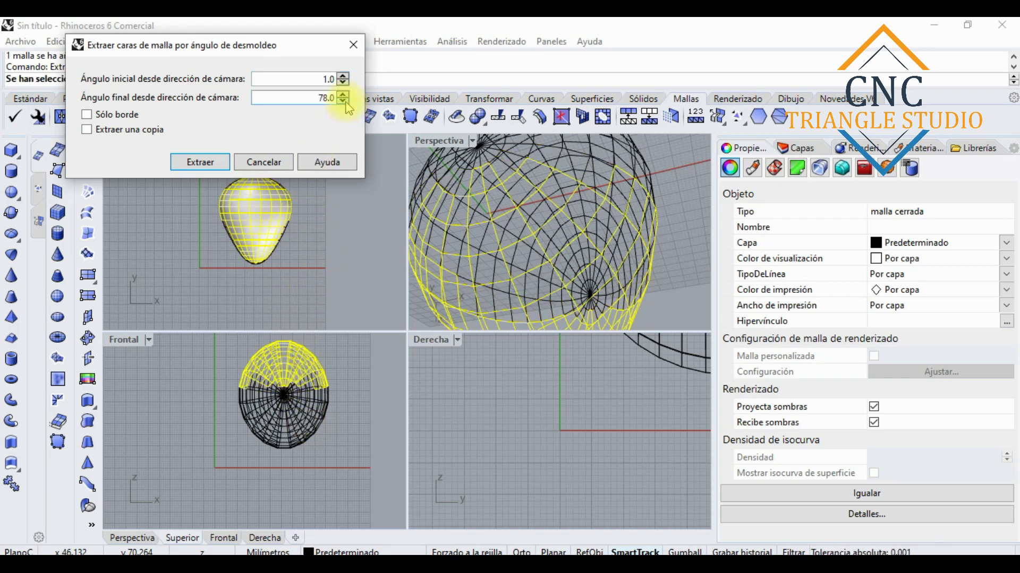
left_click(344, 100)
left_click(344, 101)
left_click(343, 101)
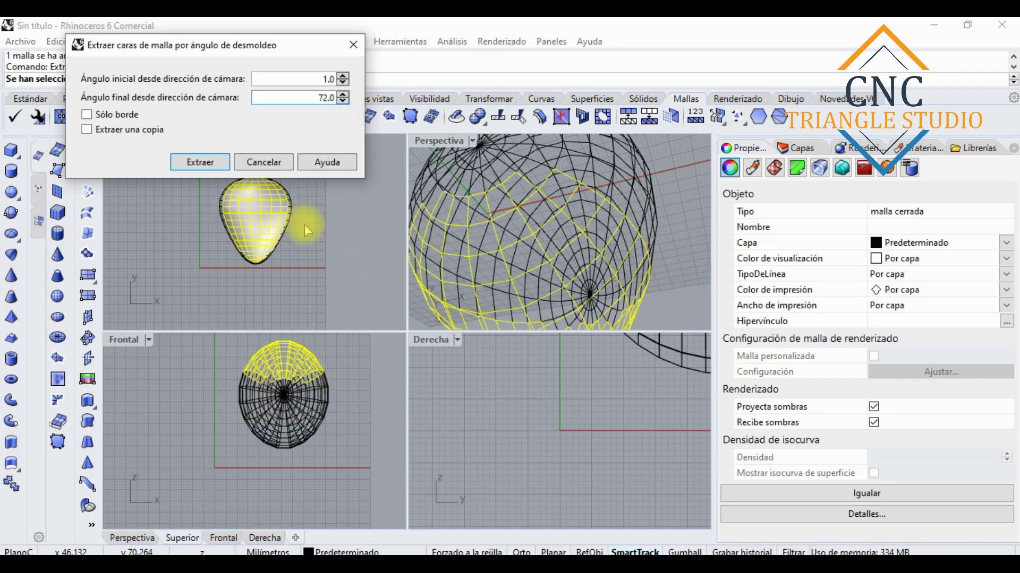
Examine the previewed face selection on the balloon in the Top and Perspective views.
scroll(250, 239, "up", 5)
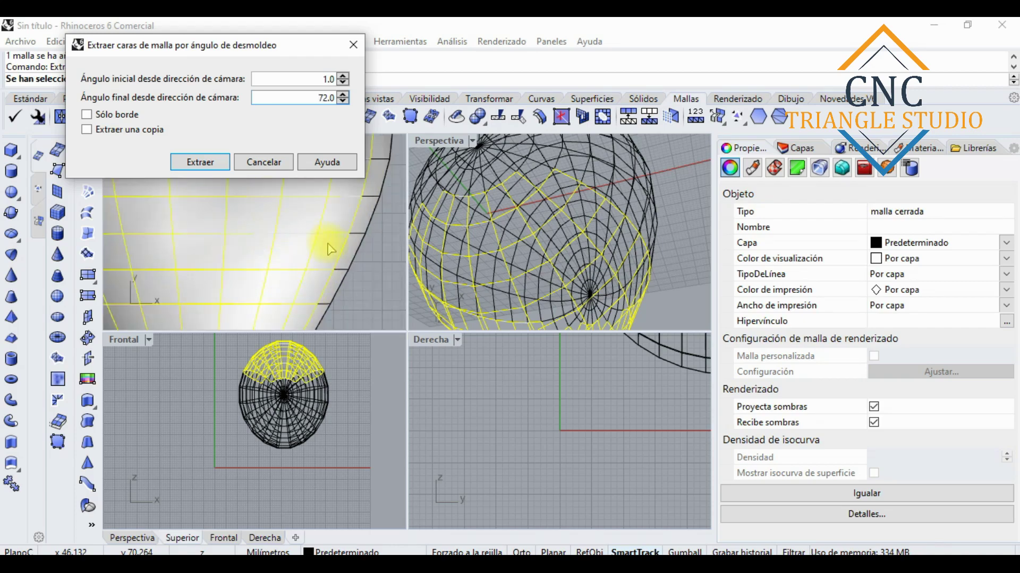
scroll(434, 146, "down", 5)
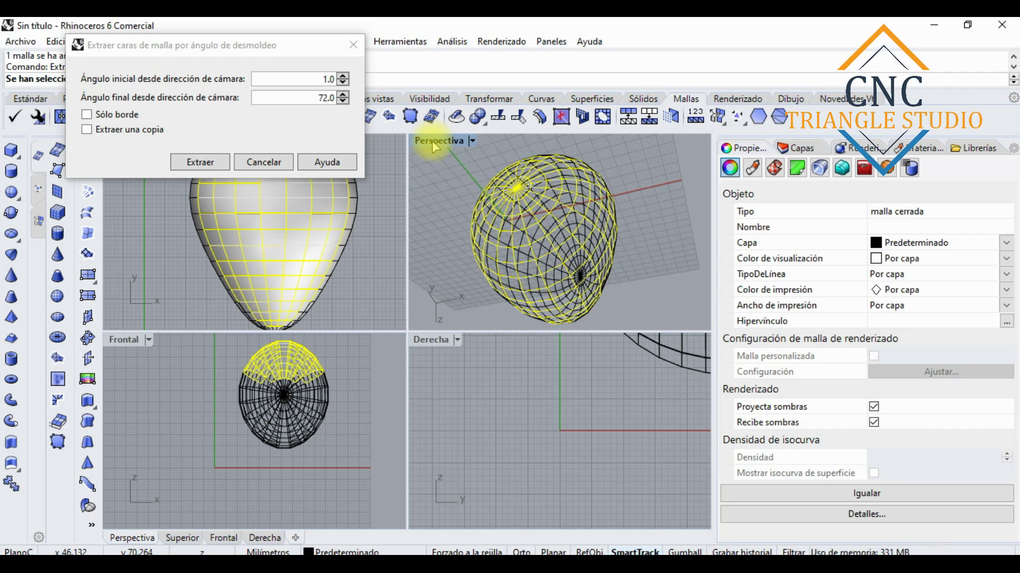
double_click(435, 147)
double_click(136, 141)
scroll(289, 278, "down", 5)
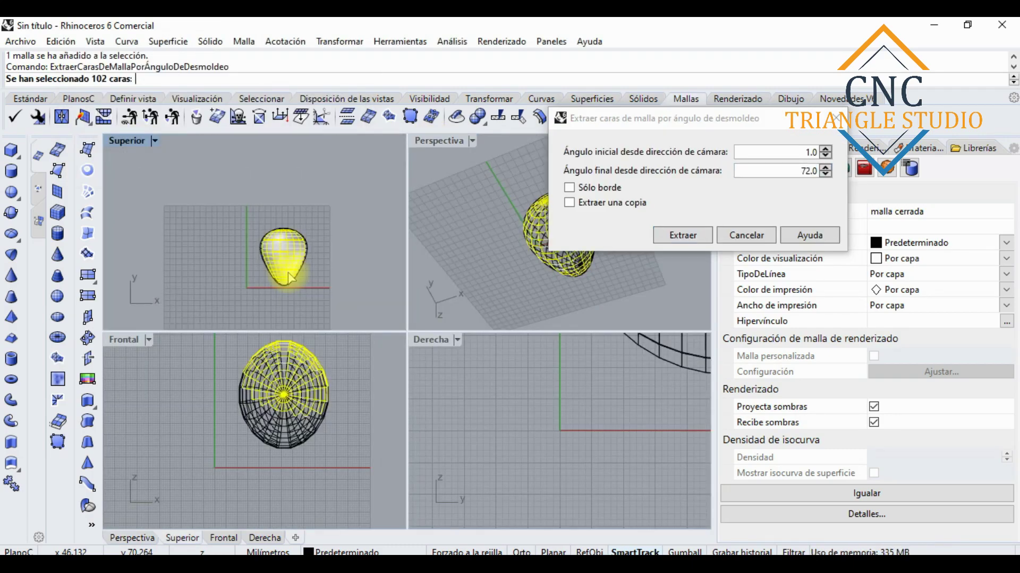
scroll(289, 277, "up", 6)
scroll(302, 252, "down", 1)
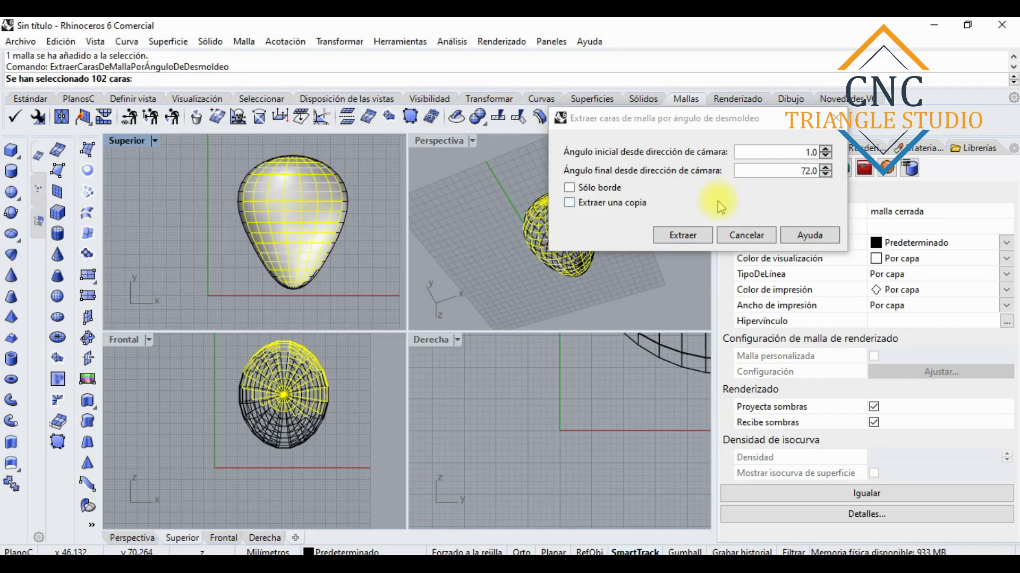
Raise the extraction's end angle from the camera direction to 88 while checking the highlighted faces in the Top view.
left_click(825, 167)
left_click(824, 167)
left_click(825, 166)
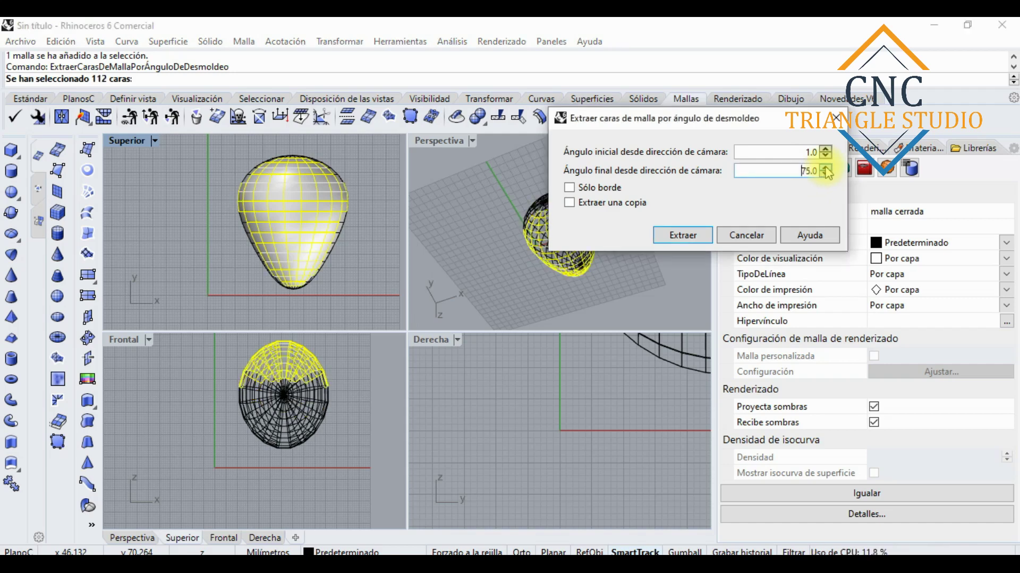
left_click(824, 167)
scroll(308, 173, "up", 2)
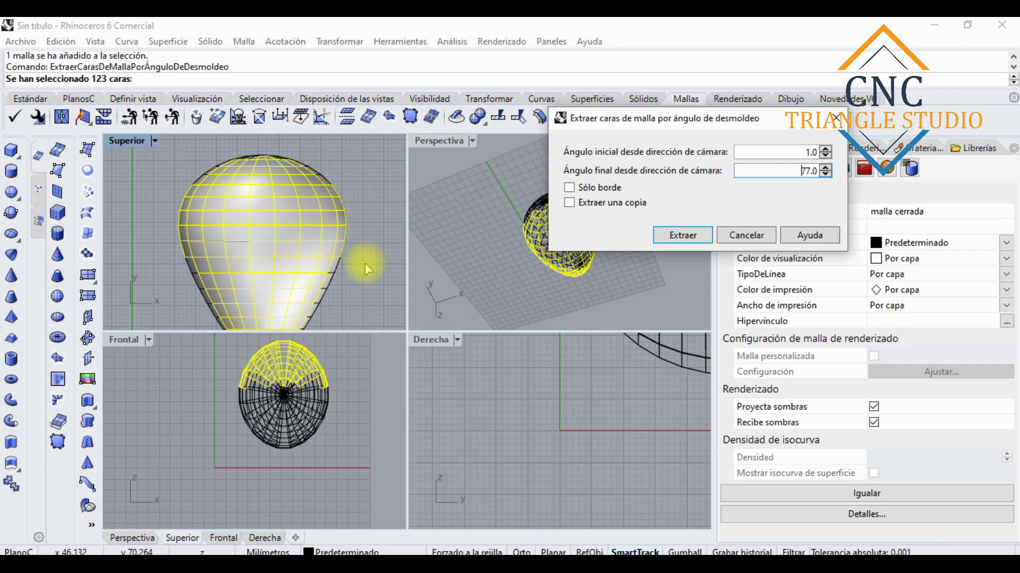
left_click(825, 167)
left_click(825, 167)
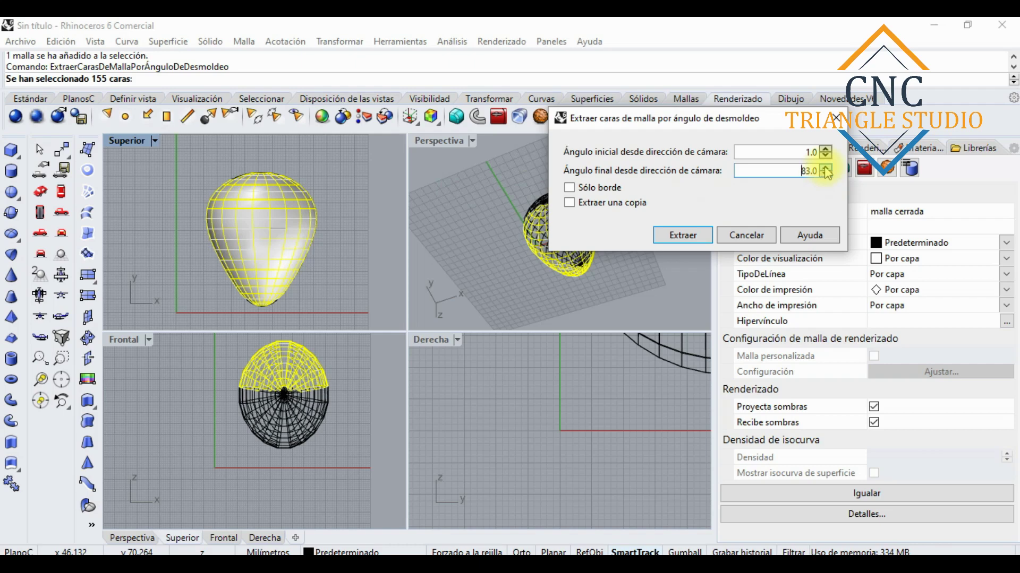
left_click(824, 168)
left_click(825, 167)
left_click(824, 168)
left_click(825, 168)
left_click(825, 168)
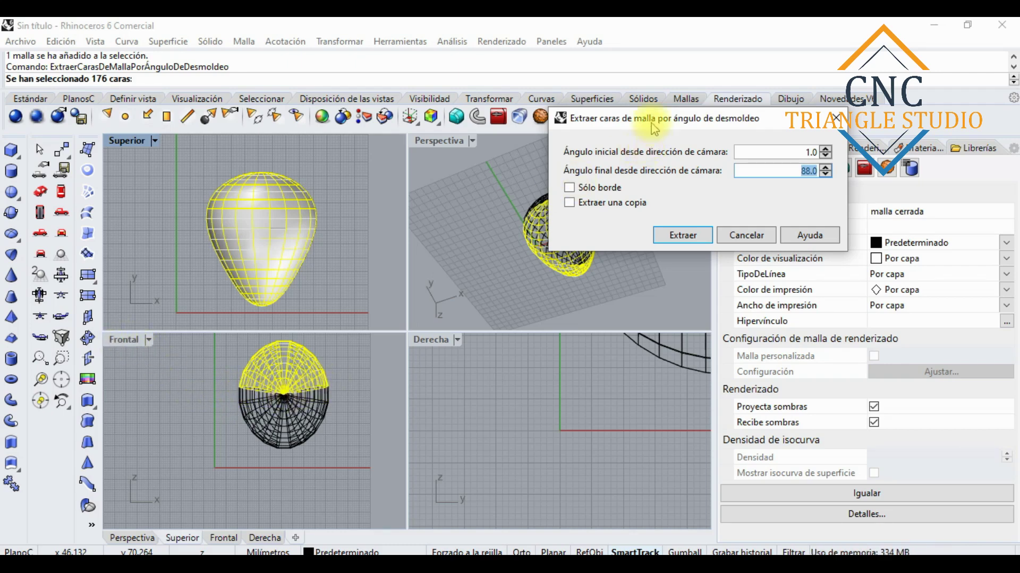
Extract the highlighted faces as a copy and move that open mesh to the right of the original balloon in the Top view.
left_click_drag(648, 117, 393, 84)
left_click(356, 171)
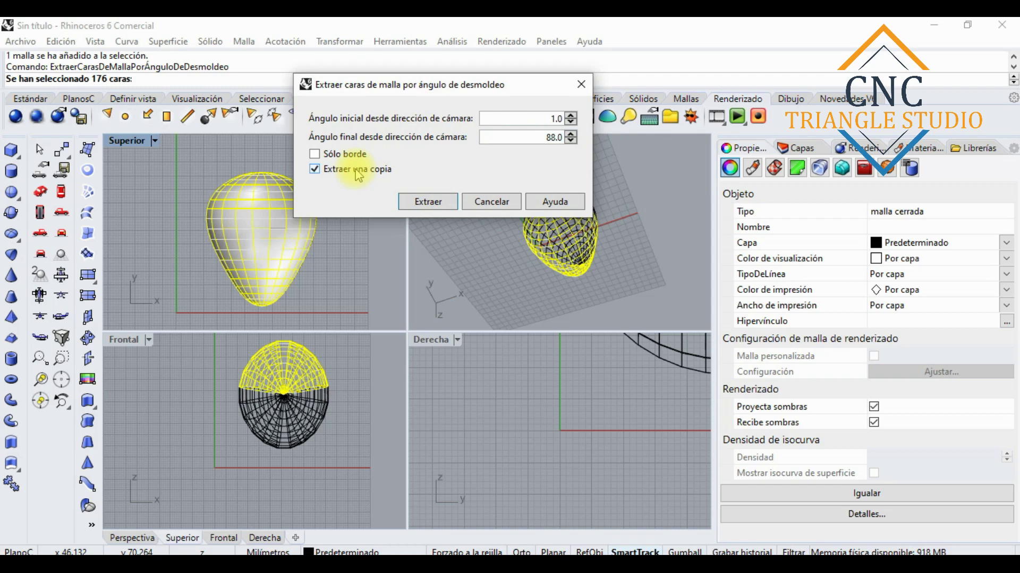
left_click(433, 202)
scroll(241, 240, "down", 3)
scroll(242, 241, "down", 1)
left_click_drag(243, 240, 296, 236)
key("Escape")
Set the Top view to Wireframe display.
scroll(294, 236, "up", 2)
left_click(156, 141)
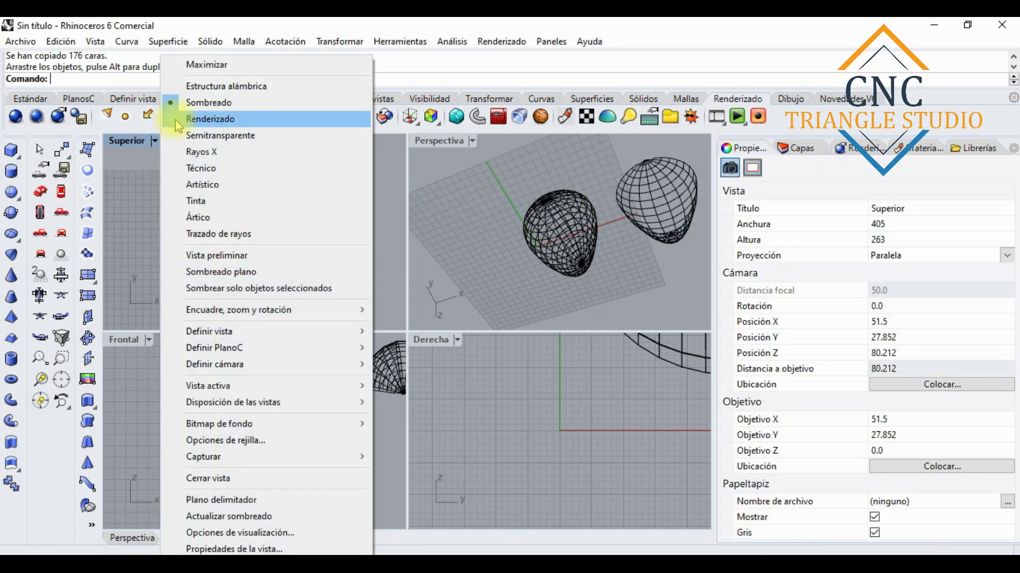
left_click(199, 86)
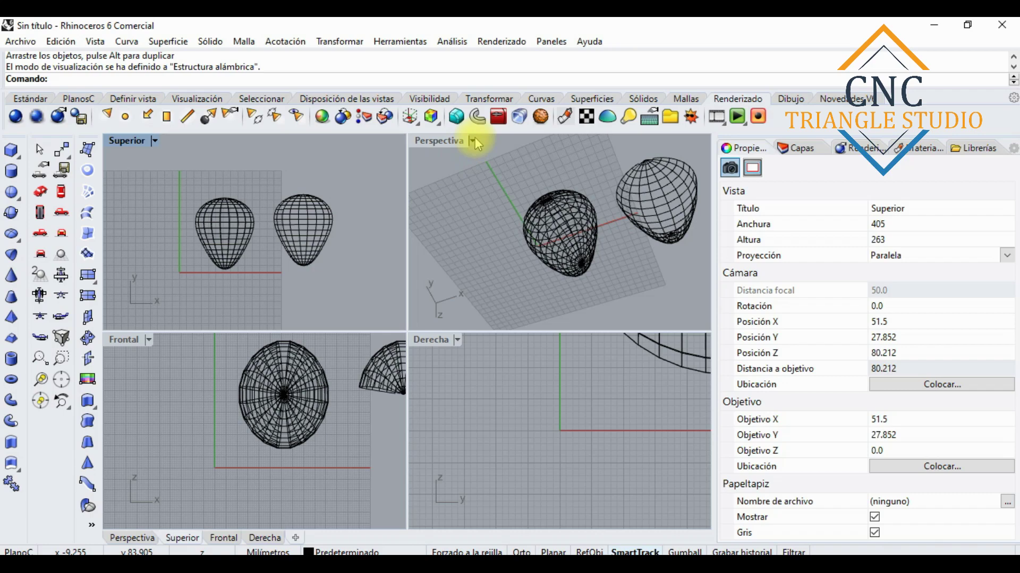
Compare the original balloon and the extracted half mesh from several angles in the maximized Perspective view.
left_click(450, 141)
double_click(451, 142)
right_click_drag(432, 268, 417, 350)
scroll(423, 290, "down", 5)
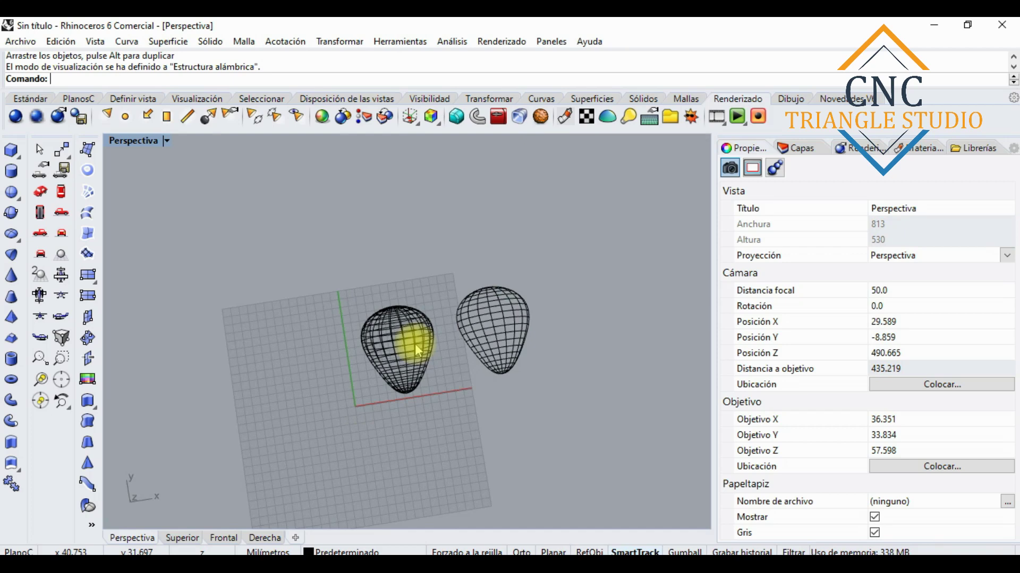
key("Home")
right_click_drag(489, 342, 522, 295)
key("End")
scroll(522, 294, "up", 4)
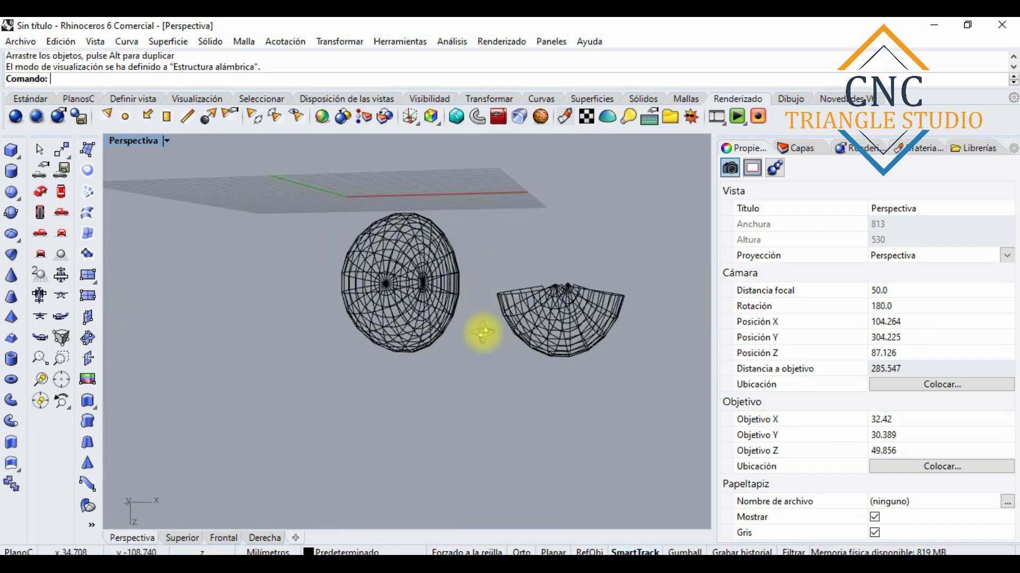
right_click_drag(484, 333, 558, 330)
left_click(558, 331)
scroll(561, 335, "up", 5)
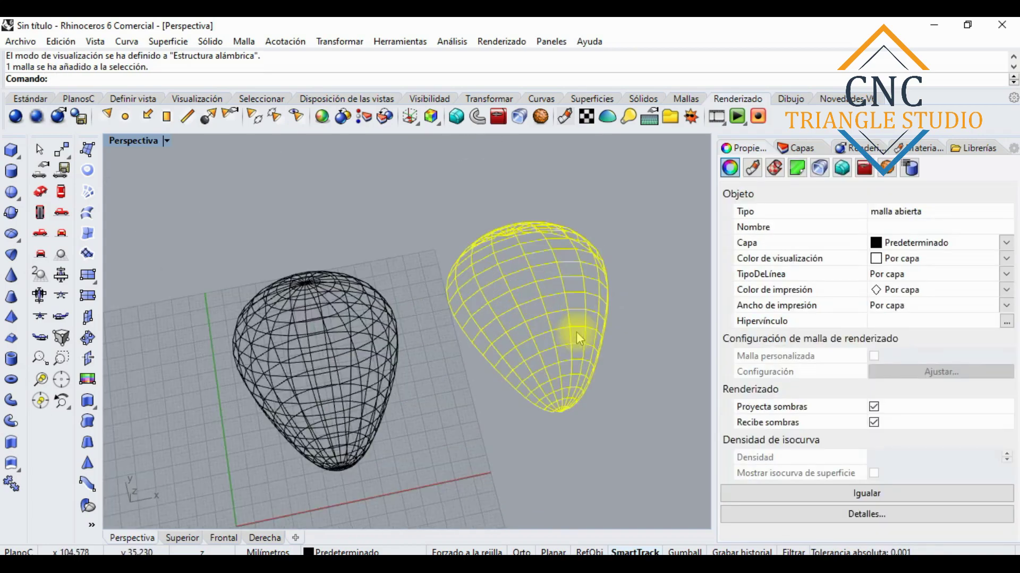
scroll(484, 275, "up", 3)
scroll(515, 353, "down", 6)
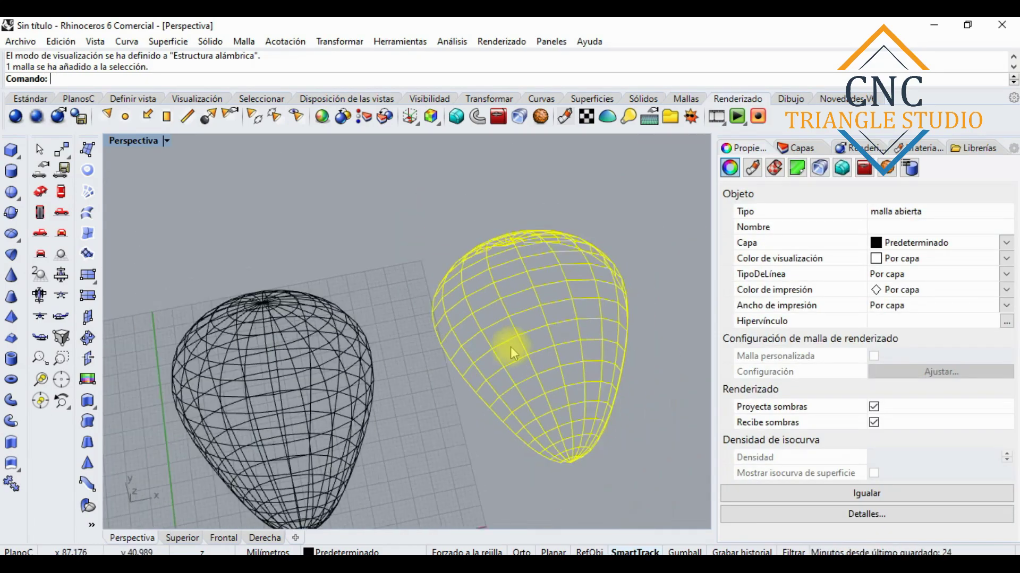
In the maximized Top view, move the closed balloon away to the left of the grid and the extracted half mesh onto the grid's upper-right quadrant.
double_click(128, 141)
left_click(283, 265)
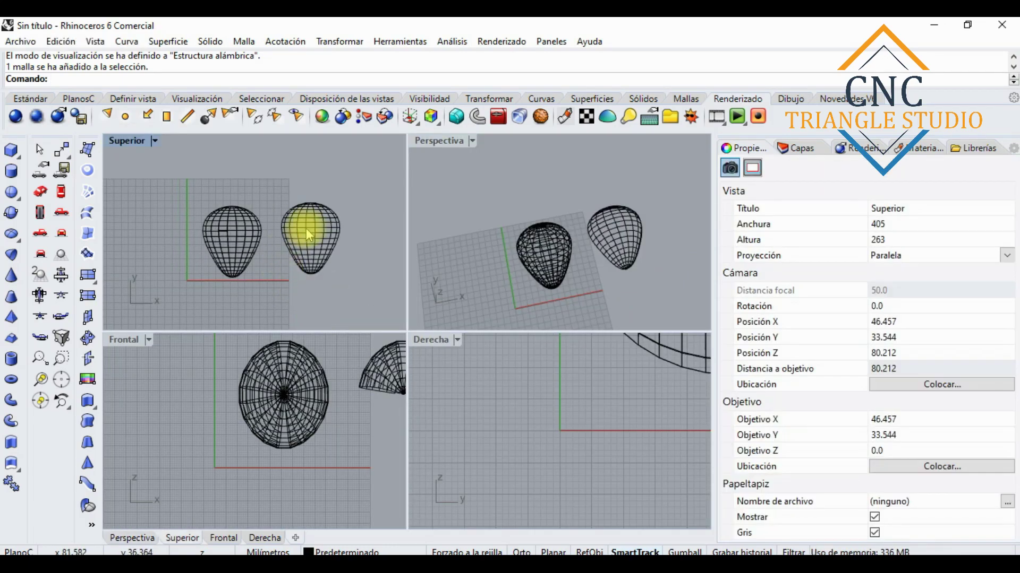
left_click(308, 207)
left_click_drag(308, 207, 273, 174)
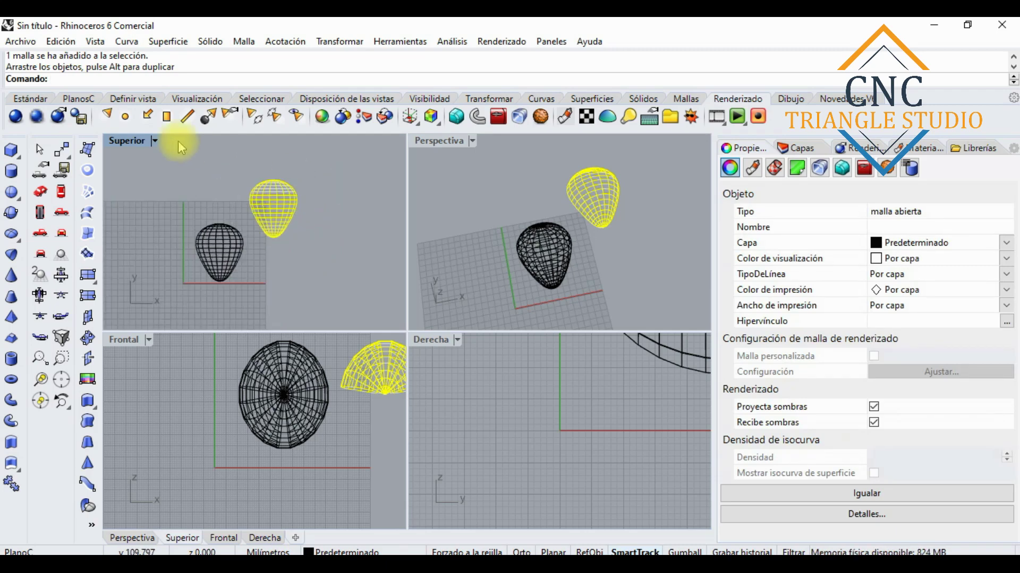
double_click(133, 145)
left_click_drag(425, 266, 502, 280)
left_click_drag(353, 354, 157, 243)
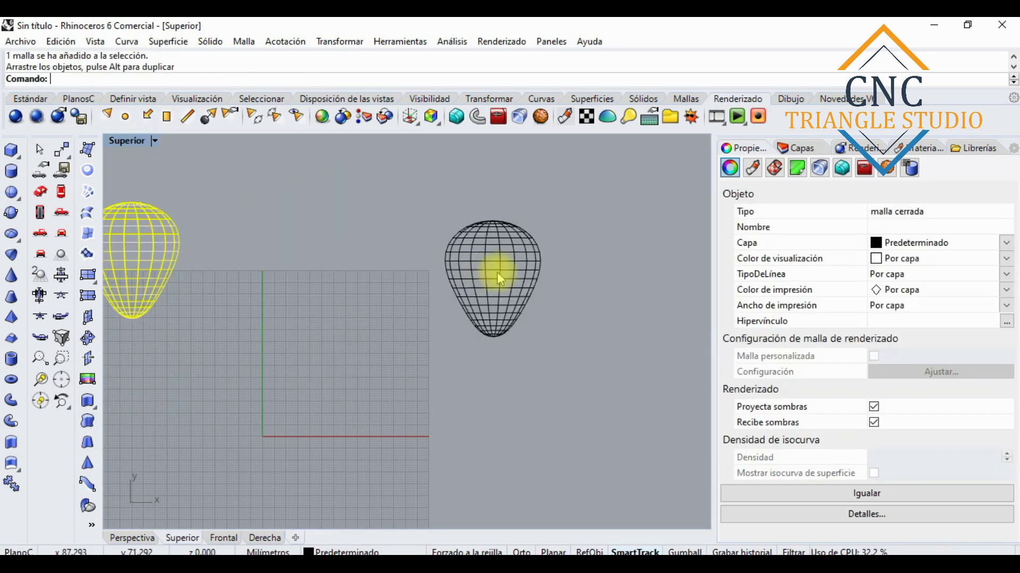
left_click_drag(504, 279, 337, 333)
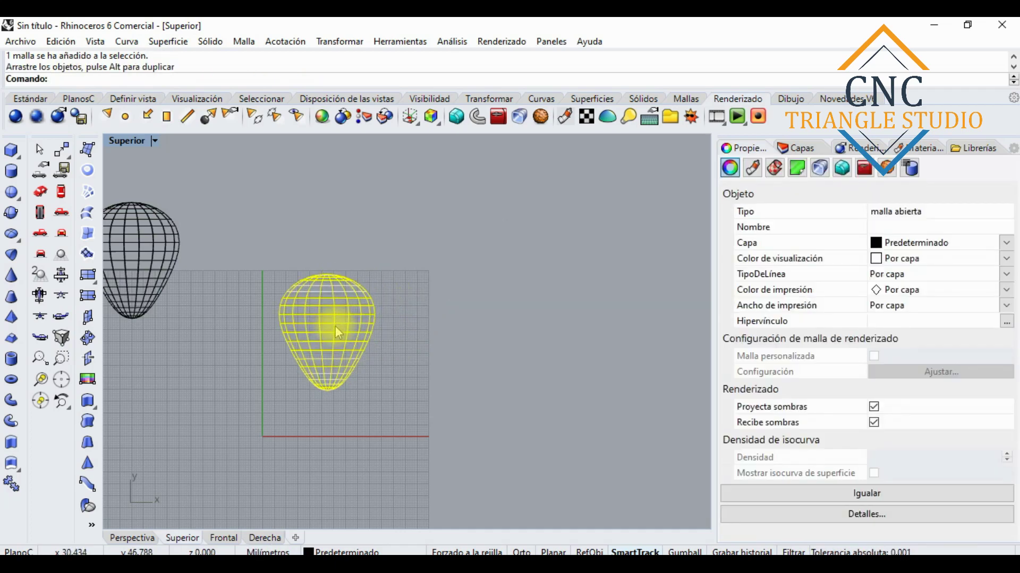
Duplicate the half balloon mesh to its right and rotate the copy clockwise so it leans to the right.
key("ctrl+c")
key("ctrl+v")
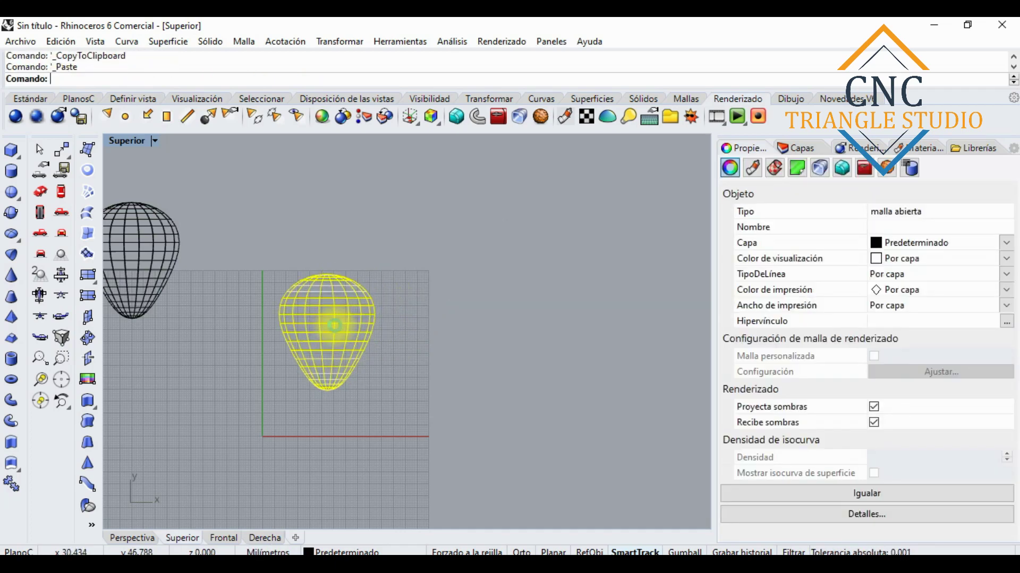
left_click_drag(335, 325, 439, 325)
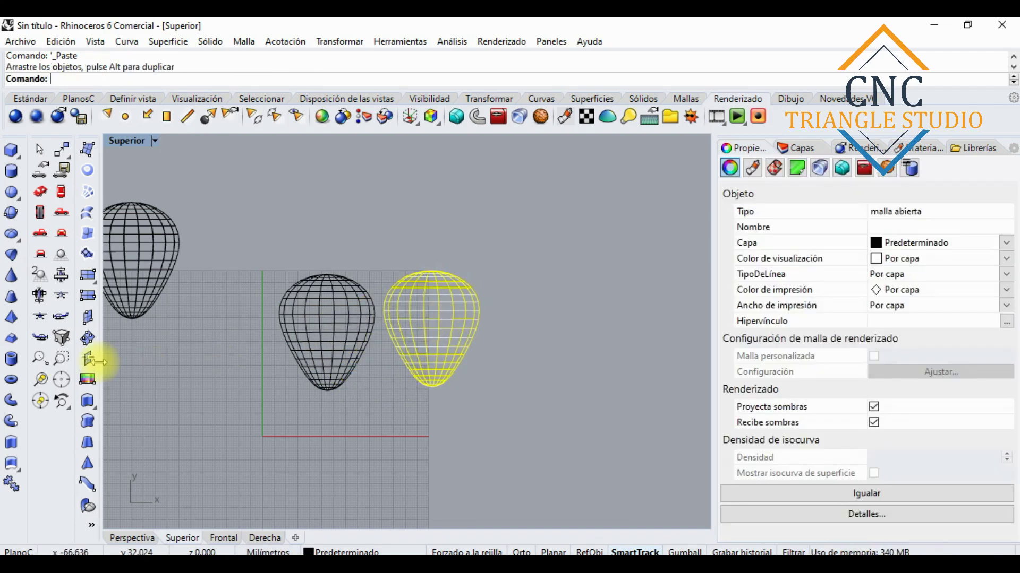
left_click(31, 100)
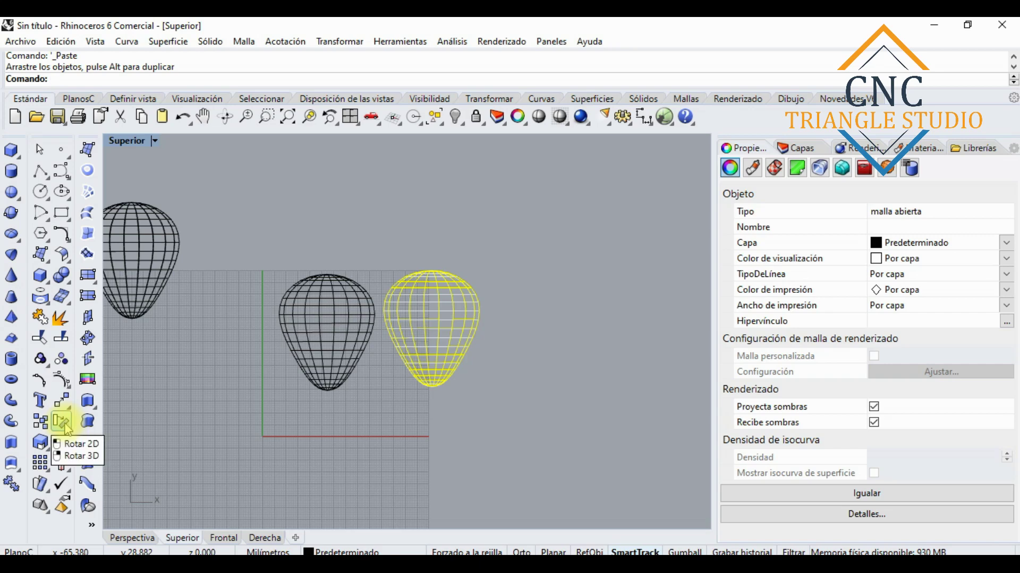
left_click(62, 423)
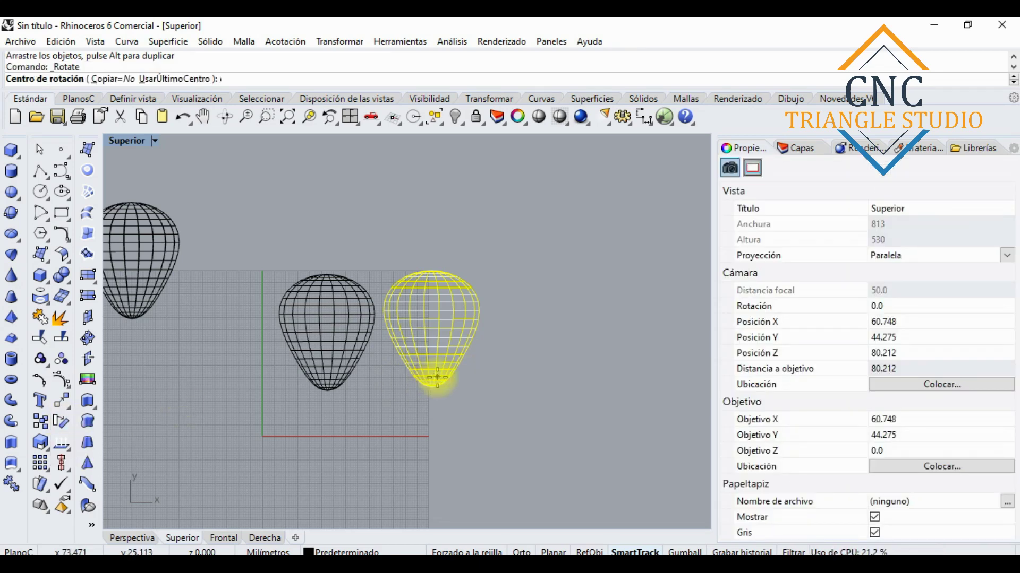
left_click(437, 378)
left_click(432, 425)
left_click(437, 340)
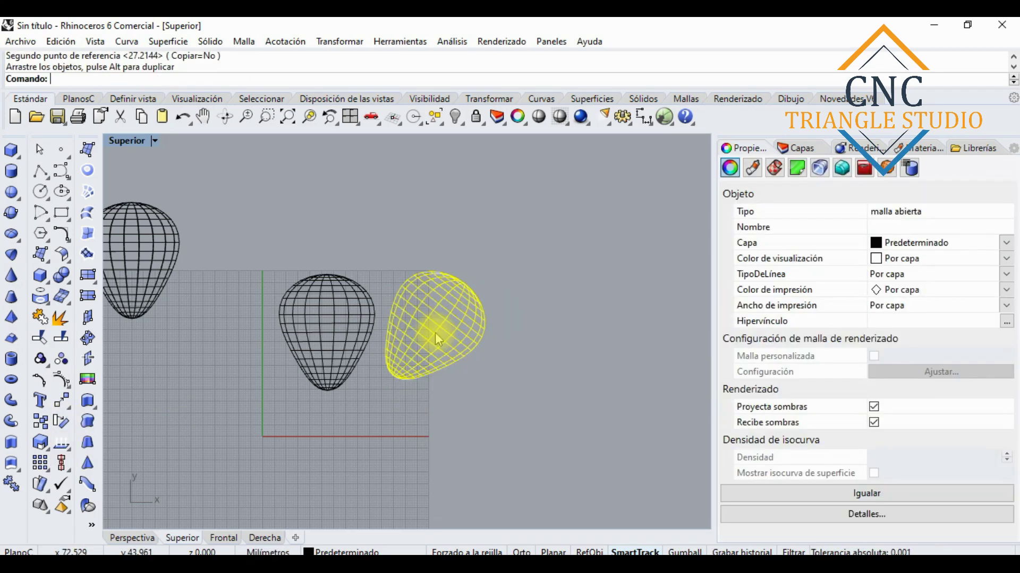
Duplicate the tilted balloon, place the copy above the other two, and rotate it counter-clockwise so it leans to the left.
key("ctrl+c")
key("ctrl+v")
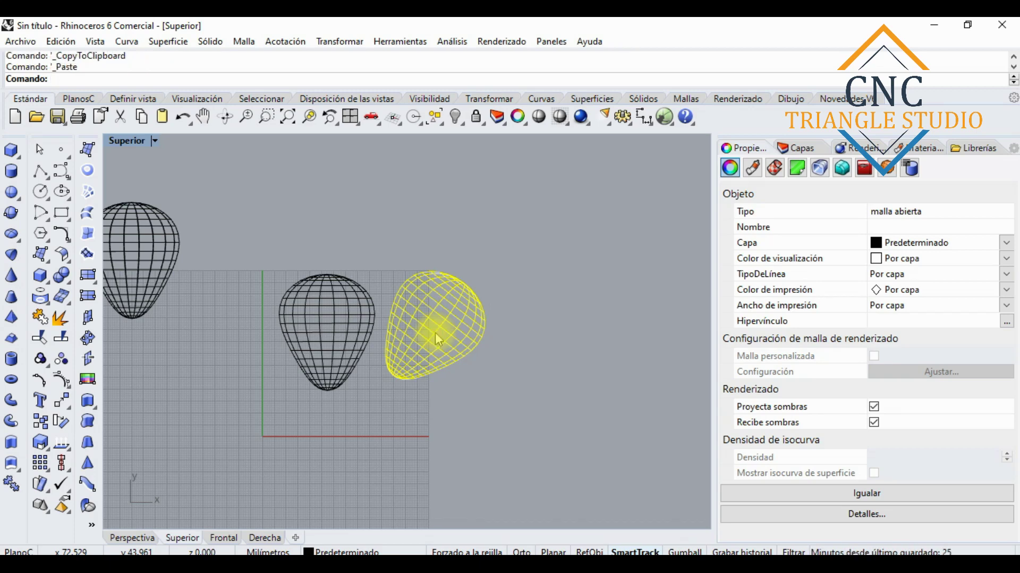
left_click_drag(435, 333, 403, 220)
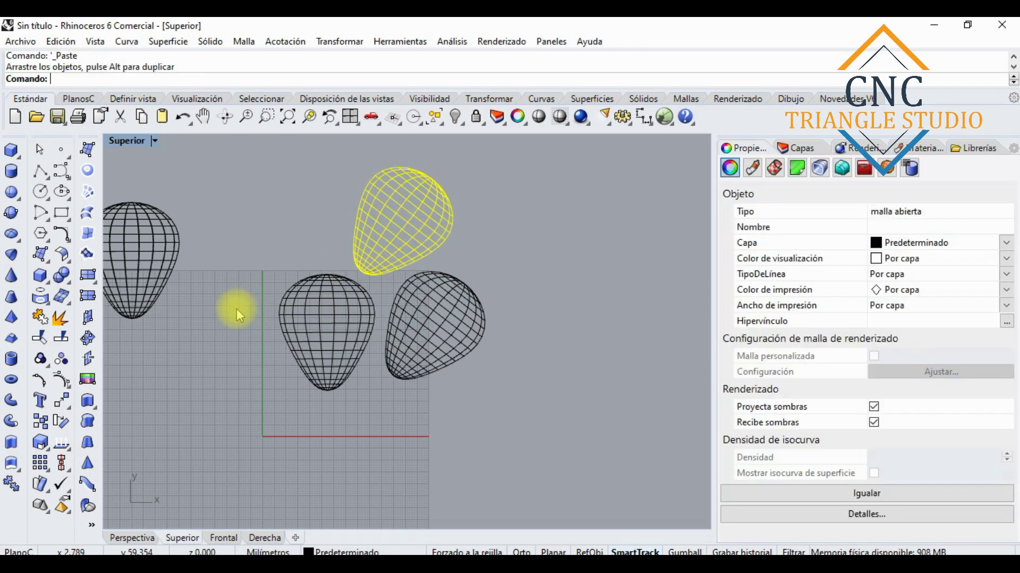
left_click(61, 421)
left_click(391, 277)
left_click(389, 295)
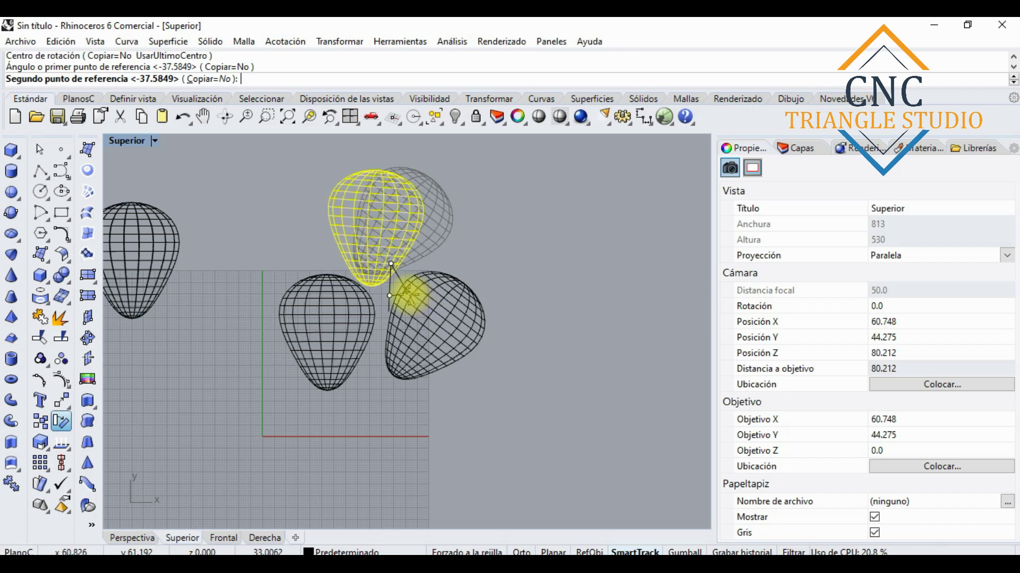
left_click(384, 263)
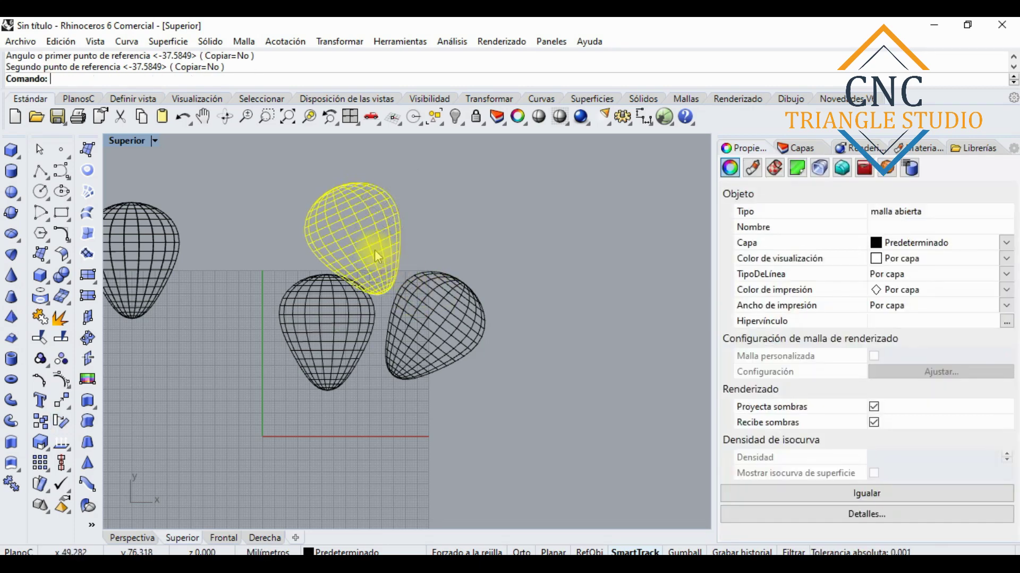
left_click_drag(370, 239, 374, 218)
Generate outline curves around the three half balloon meshes on the grid with the ContornoDeMalla command.
left_click(446, 410)
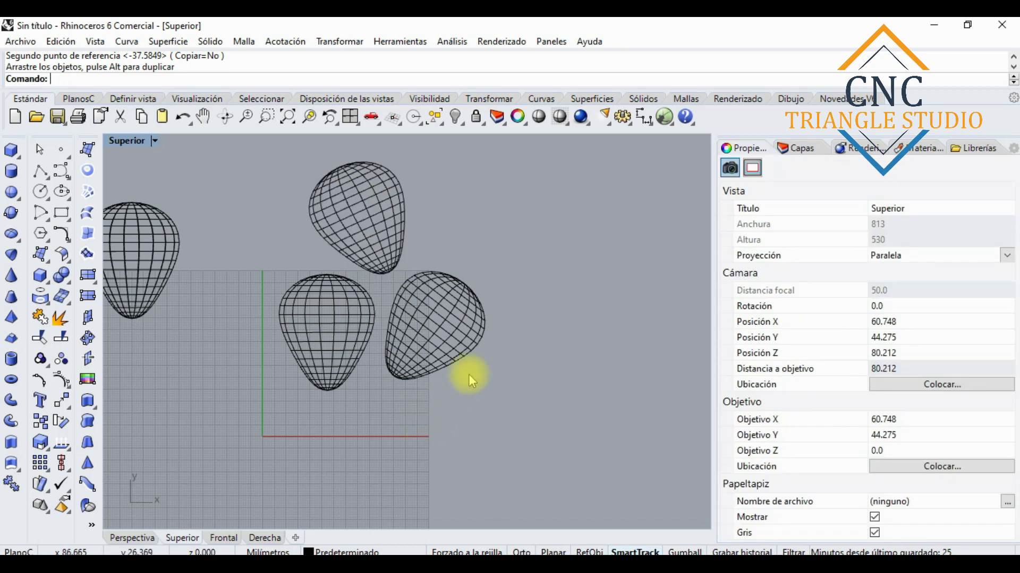
left_click_drag(490, 419, 268, 143)
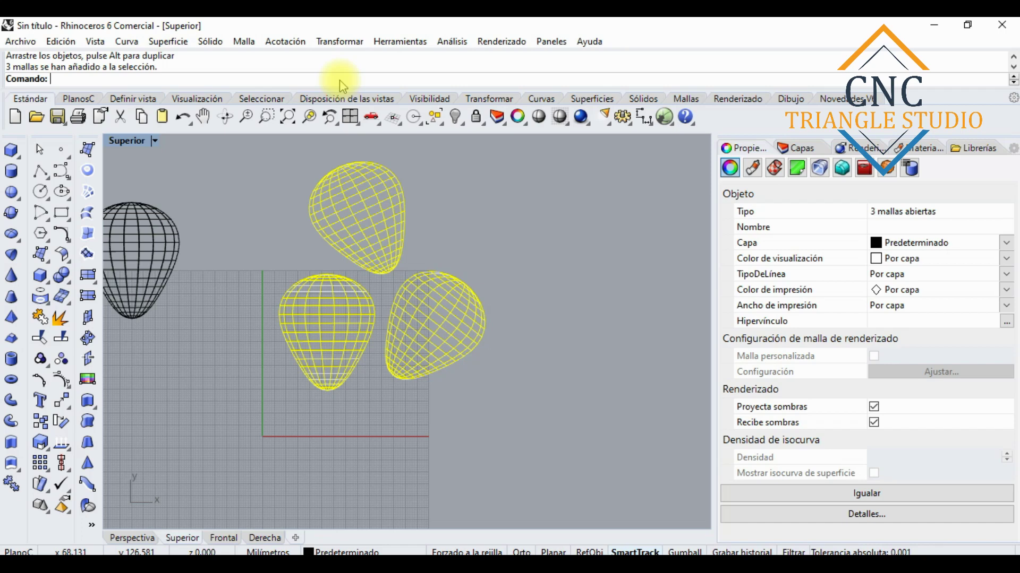
type("Contron")
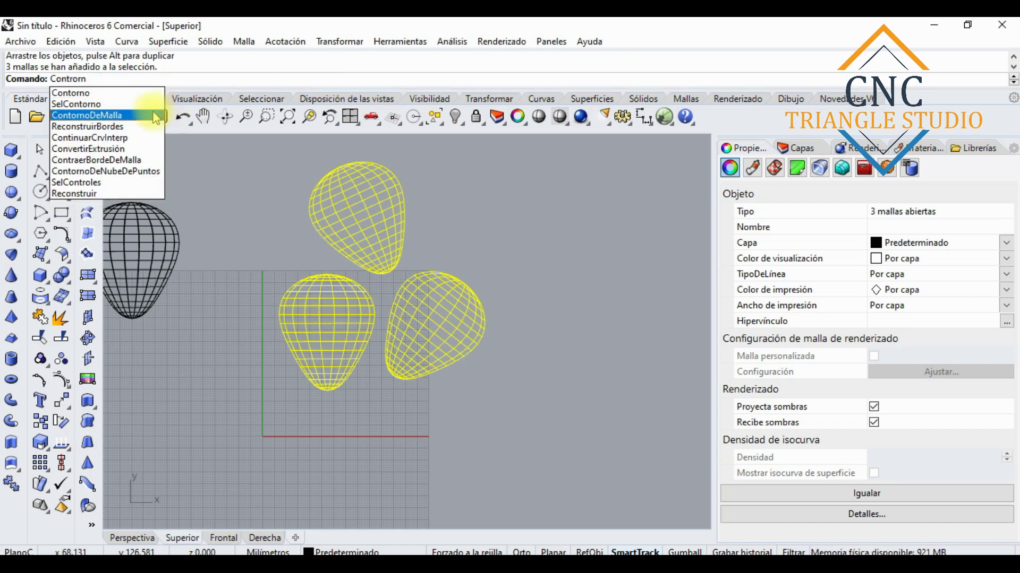
left_click(158, 115)
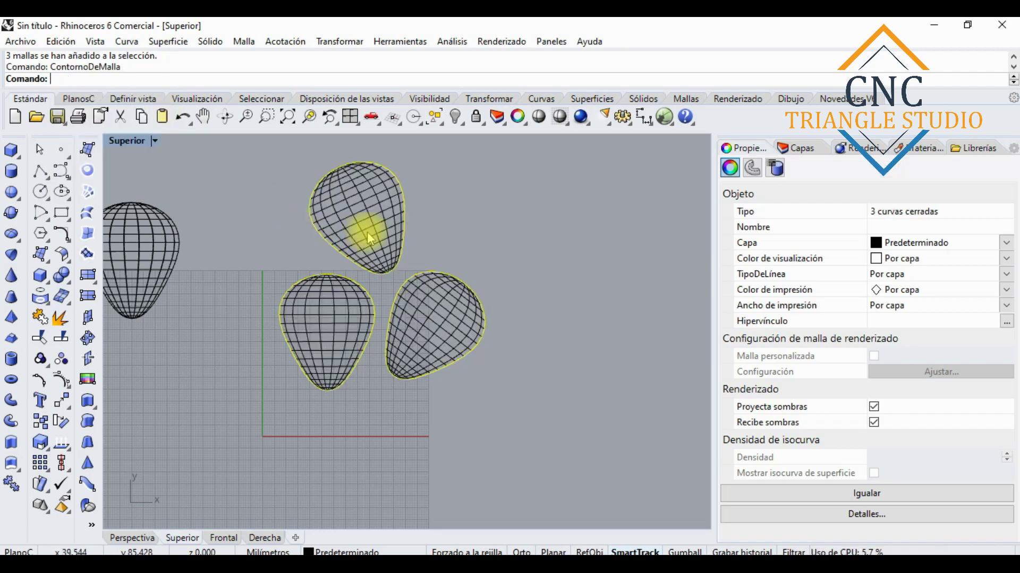
scroll(422, 205, "up", 4)
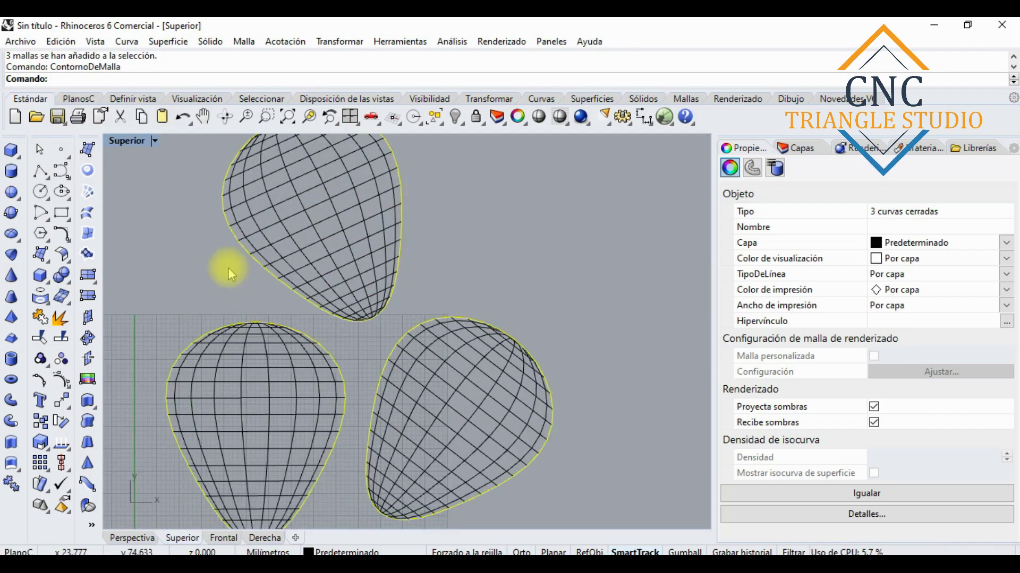
scroll(374, 267, "down", 2)
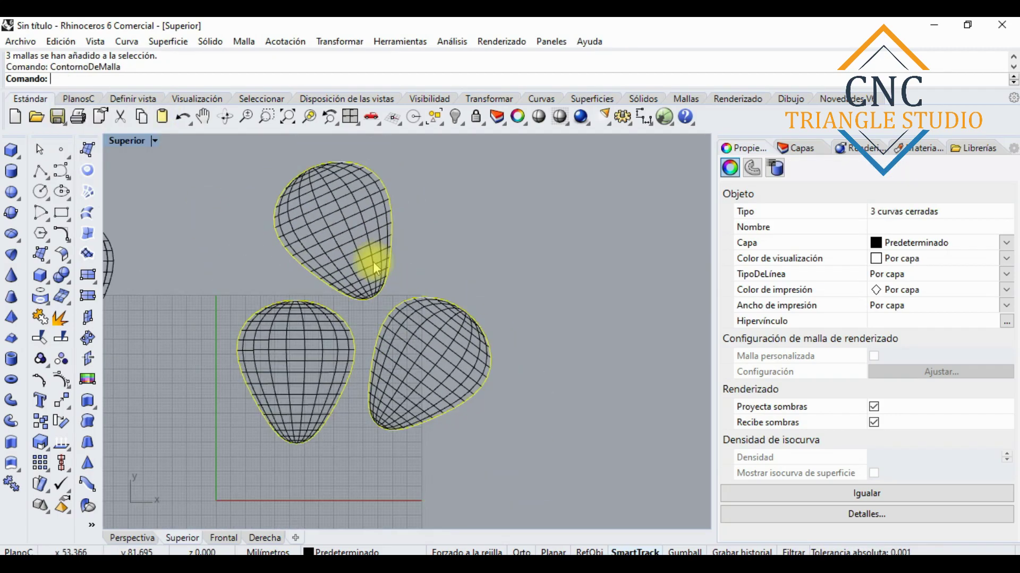
scroll(462, 332, "up", 1)
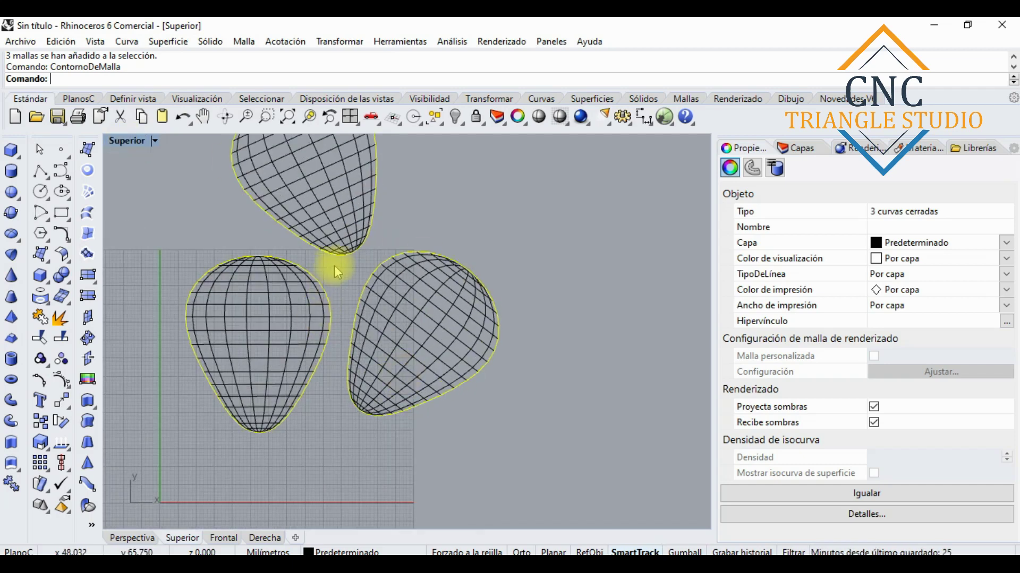
Try creating a 2D drawing of the three half balloon meshes from the Top view with the default options, and delete the resulting curves.
left_click(339, 190)
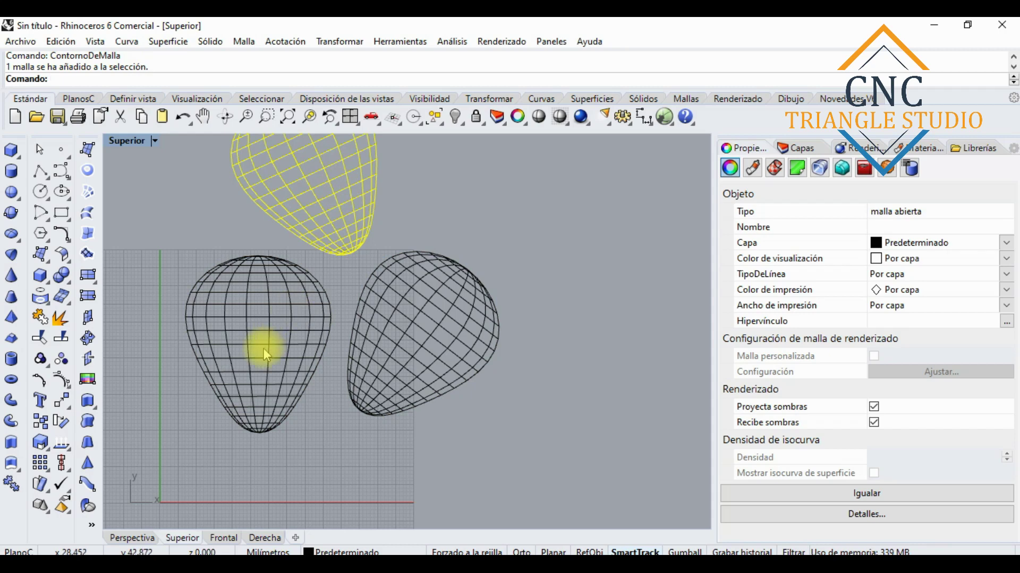
left_click(431, 321, "shift")
scroll(431, 321, "down", 2)
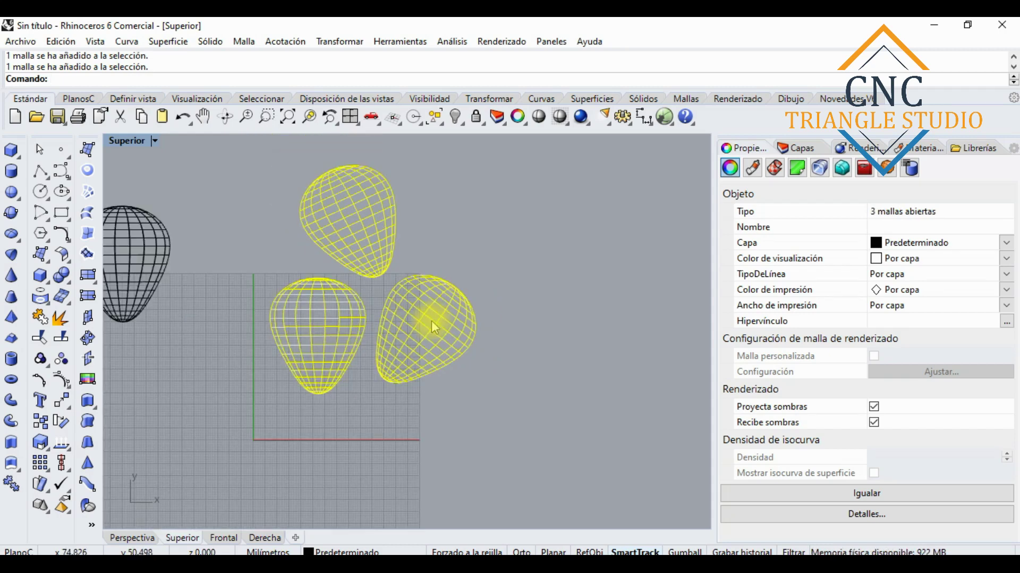
left_click(284, 41)
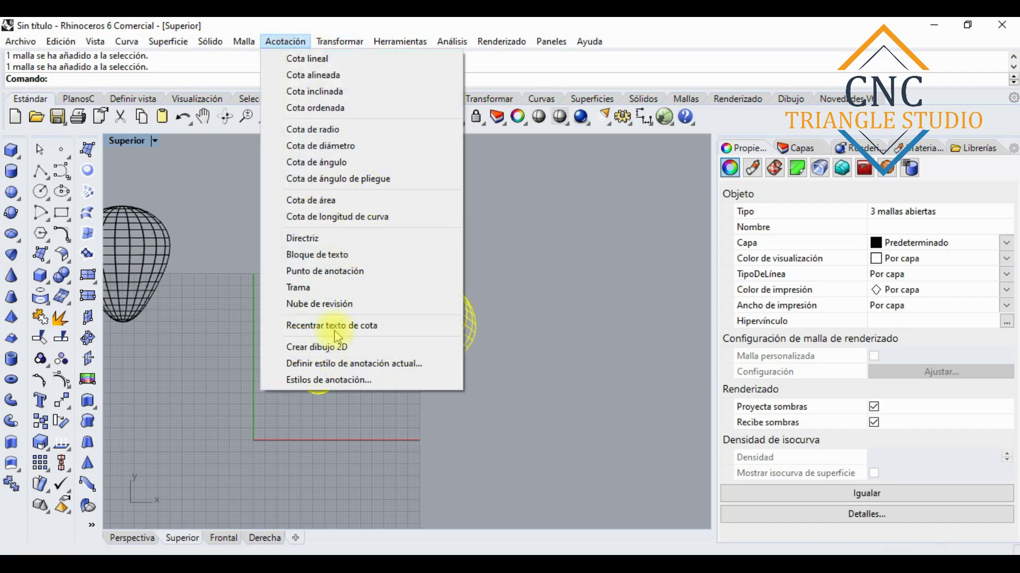
left_click(441, 348)
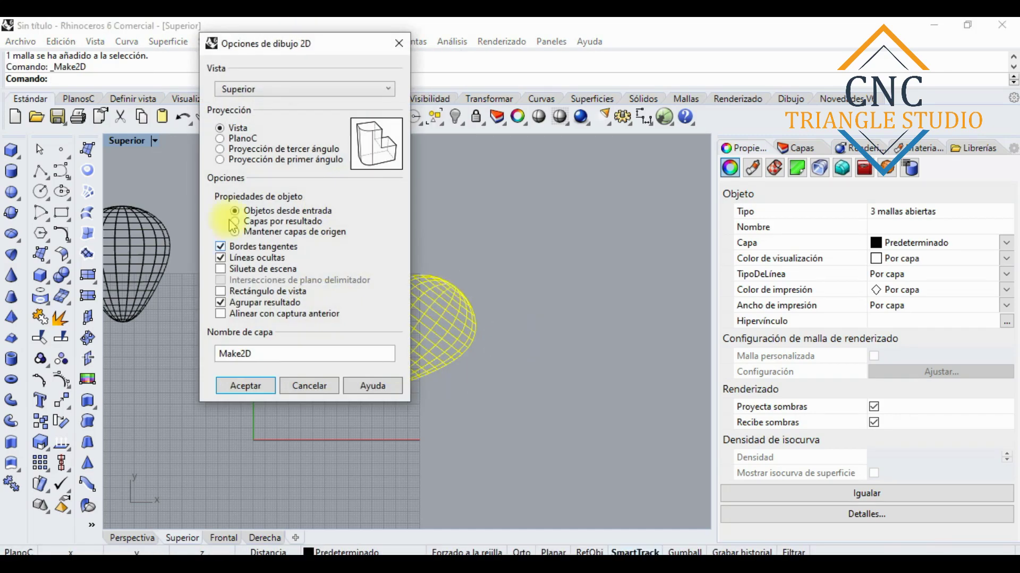
key("Return")
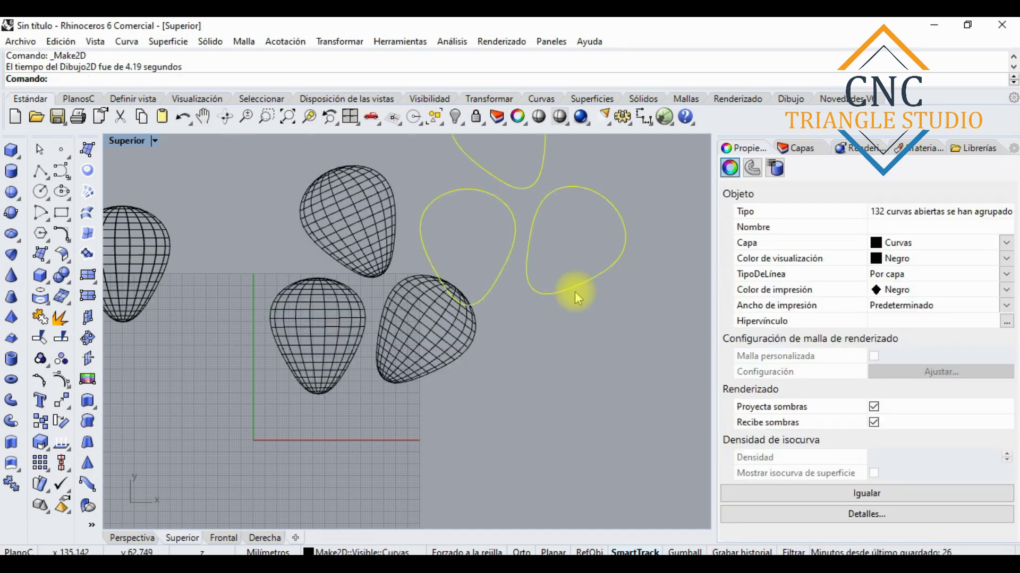
key("Delete")
Inspect the half balloon meshes in the enlarged Perspective view and return to the maximized Top view.
scroll(515, 346, "up", 5)
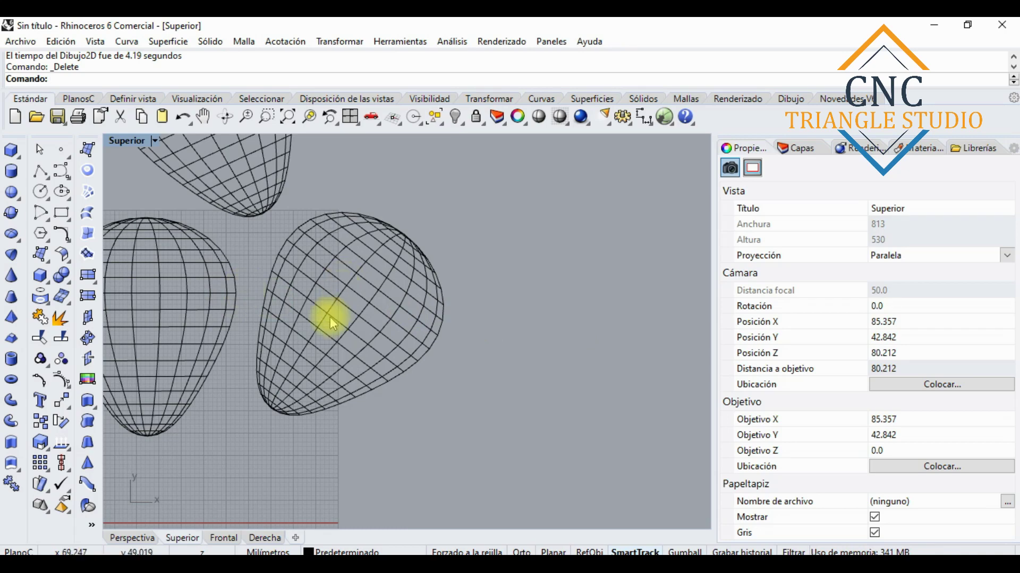
scroll(399, 273, "down", 4)
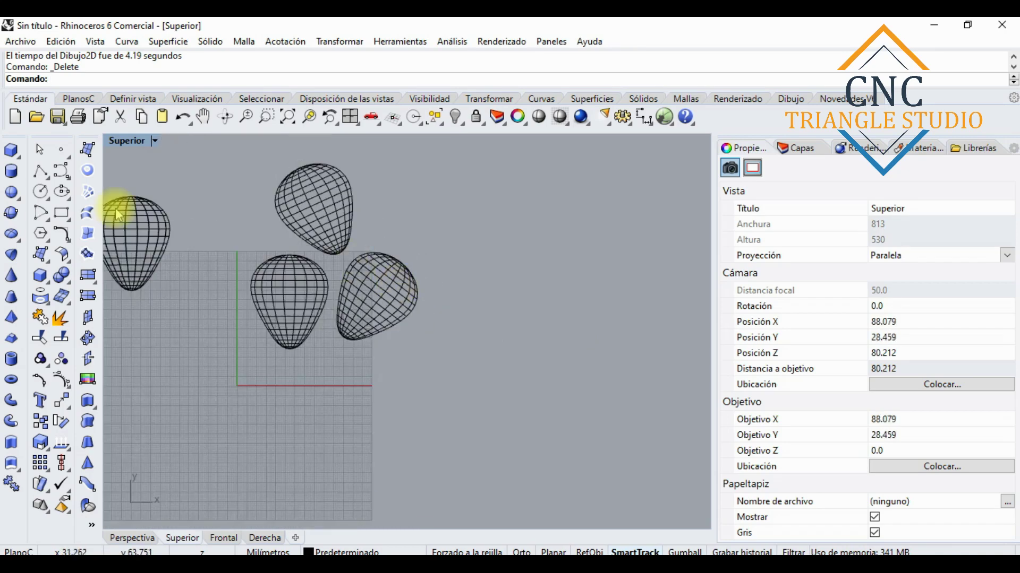
double_click(130, 141)
mouse_move(560, 201)
right_mouse_down()
mouse_move(577, 277)
mouse_move(558, 136)
mouse_move(569, 193)
right_mouse_up()
key("Home")
double_click(445, 142)
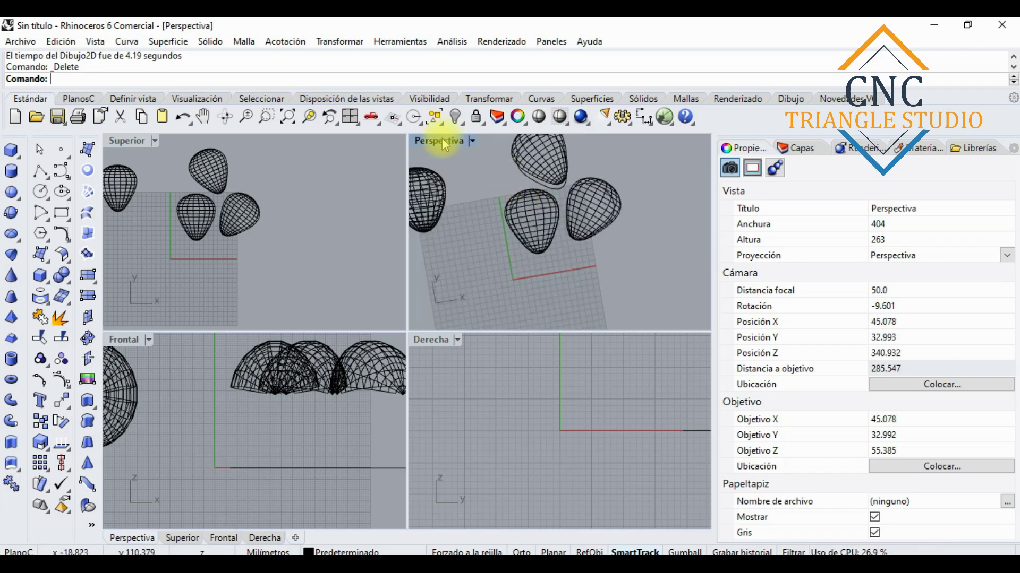
right_click_drag(499, 177, 499, 197)
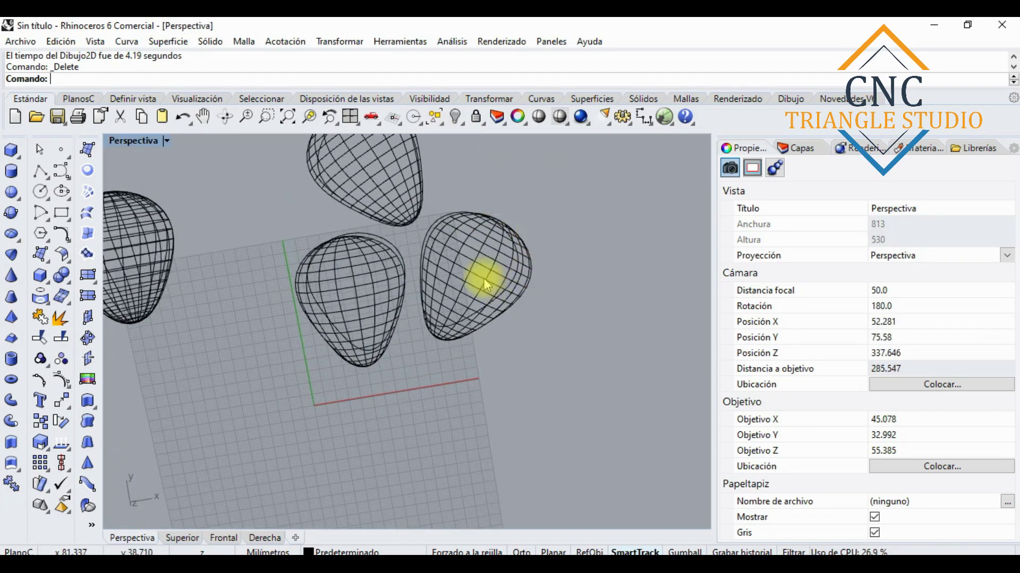
left_click(300, 43)
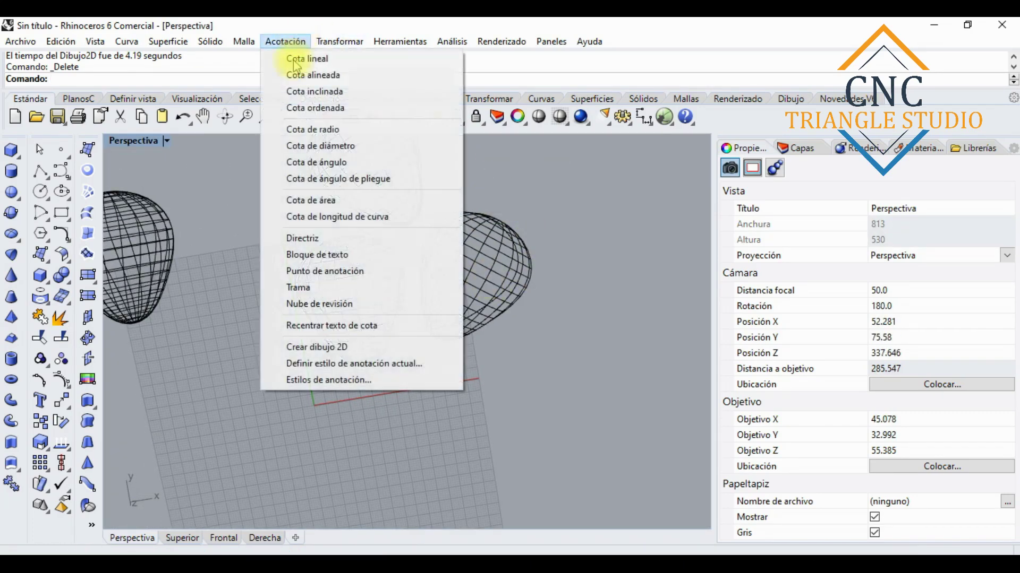
left_click(250, 269)
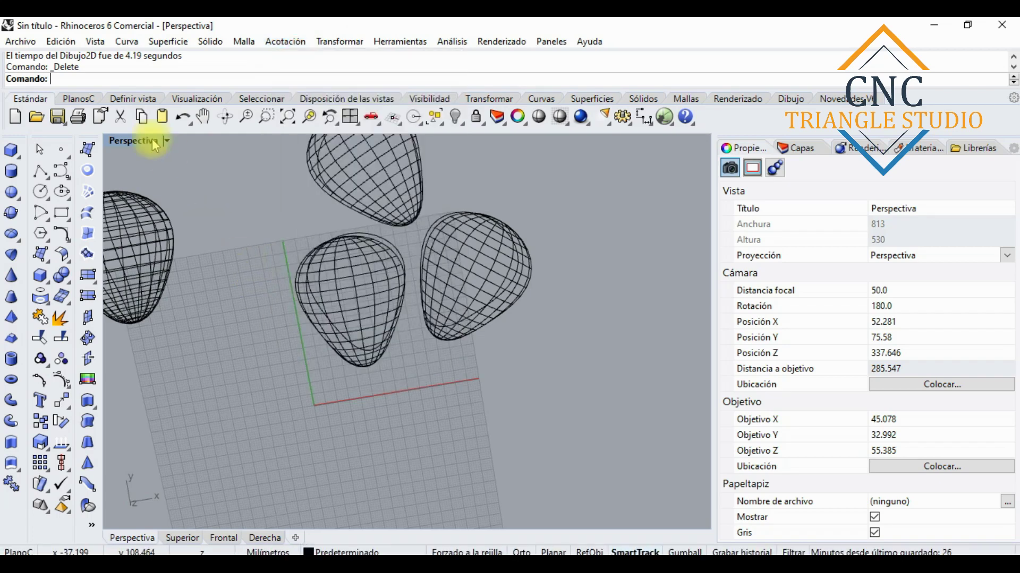
double_click(152, 138)
left_click(221, 236)
right_click_drag(248, 155, 264, 189)
scroll(257, 170, "up", 2)
left_click(264, 188)
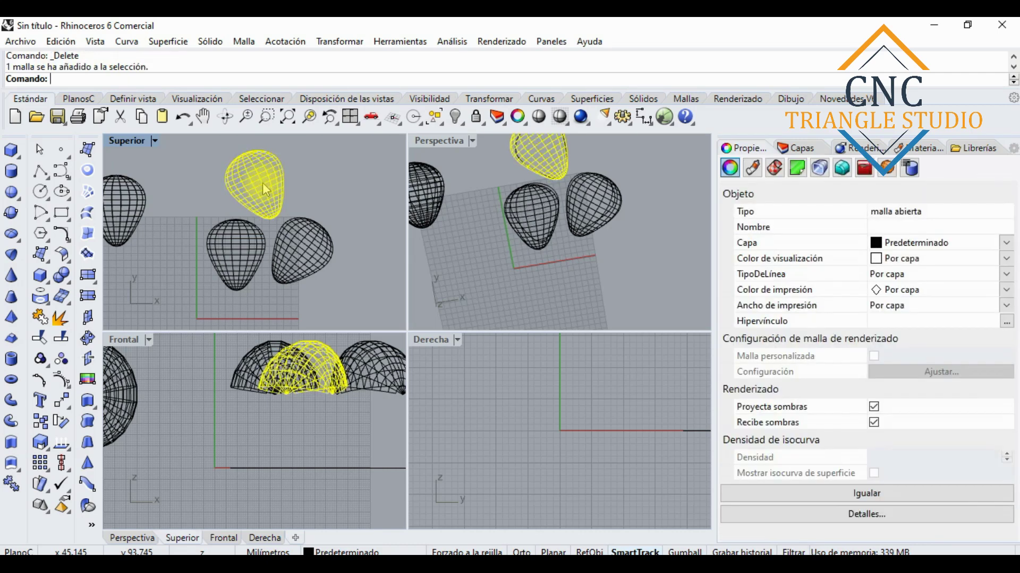
double_click(138, 147)
left_click_drag(592, 474, 259, 142)
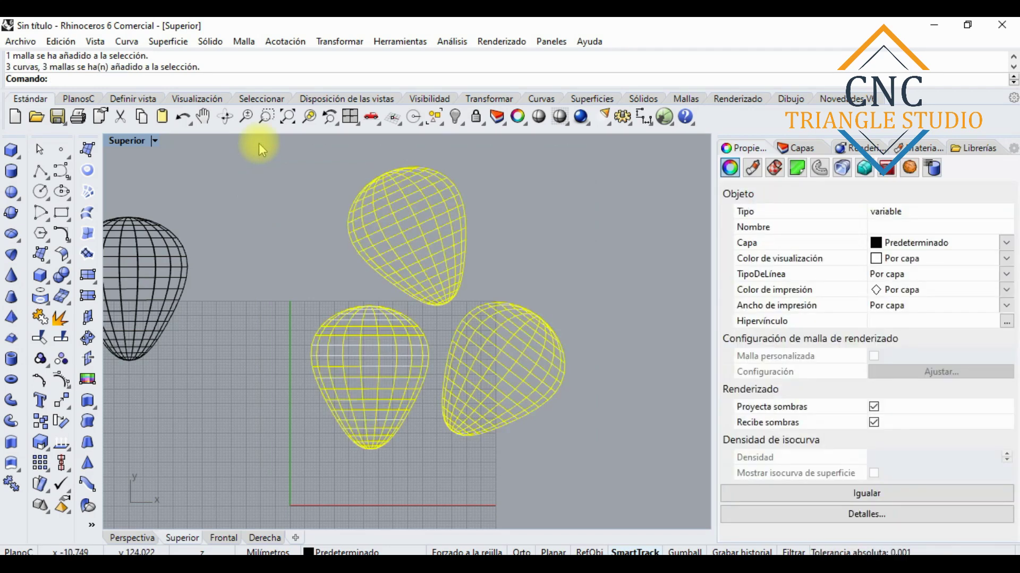
type("M")
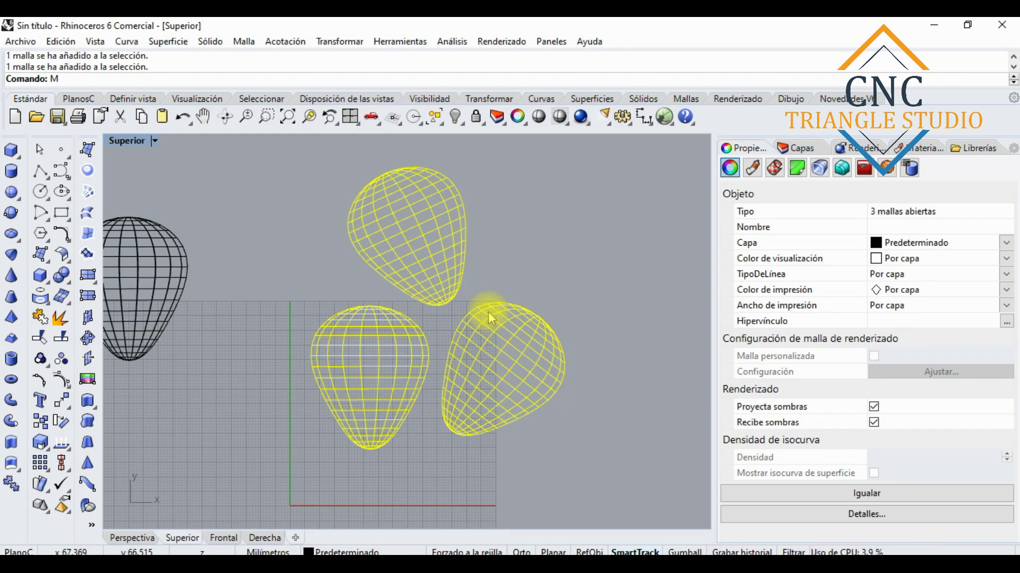
left_click(512, 285)
Convert the three half balloon meshes, without their outline curves, to NURBS polysurfaces with the MallaANurb command.
left_click(455, 218)
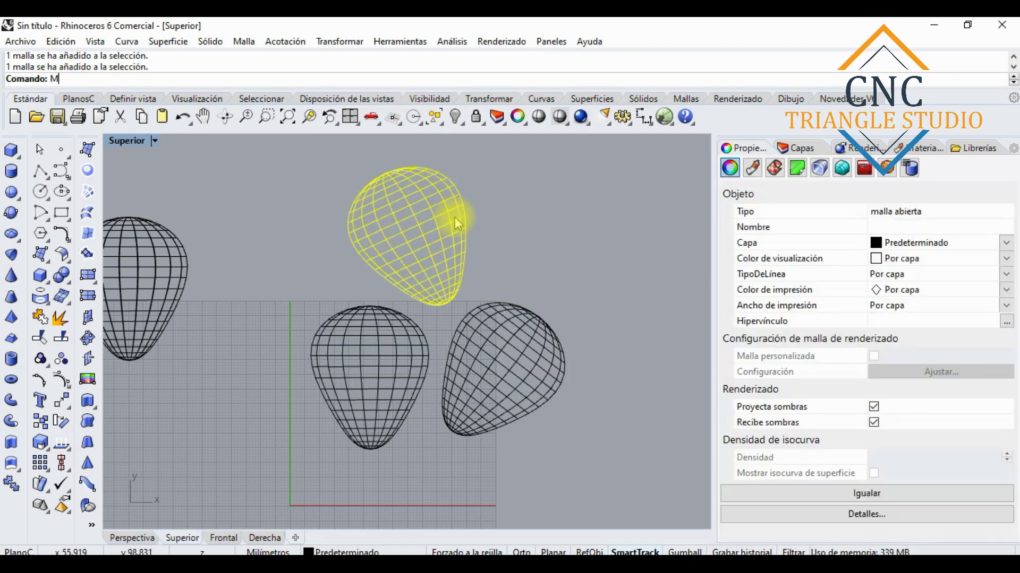
left_click(384, 361, "shift")
left_click(502, 363, "shift")
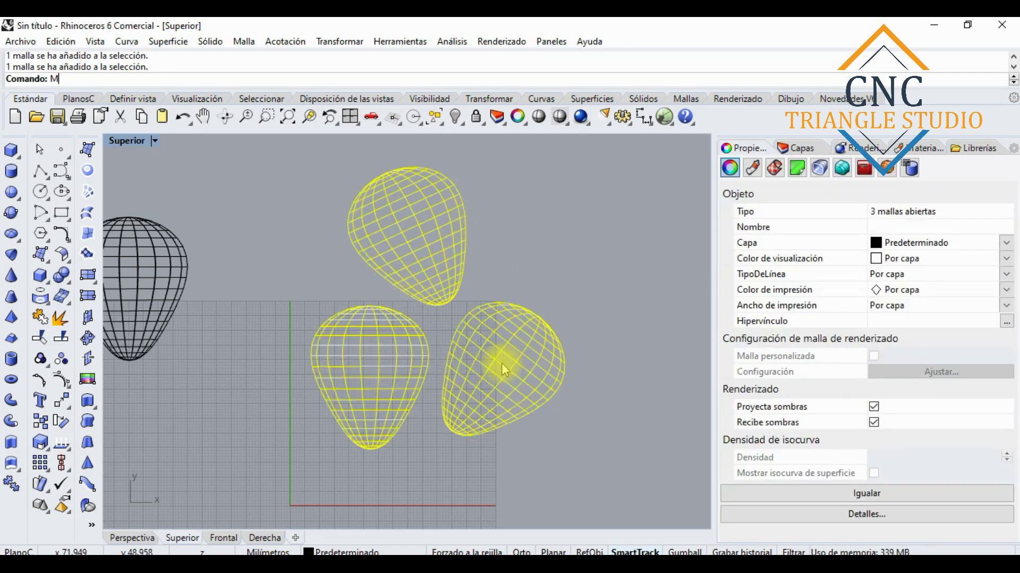
left_click(300, 78)
type("M")
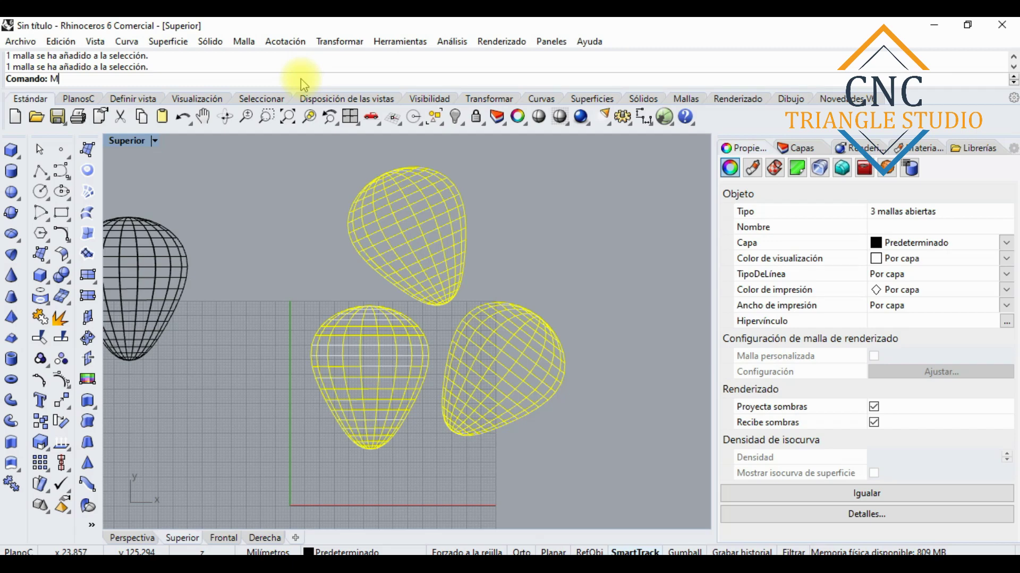
type("al")
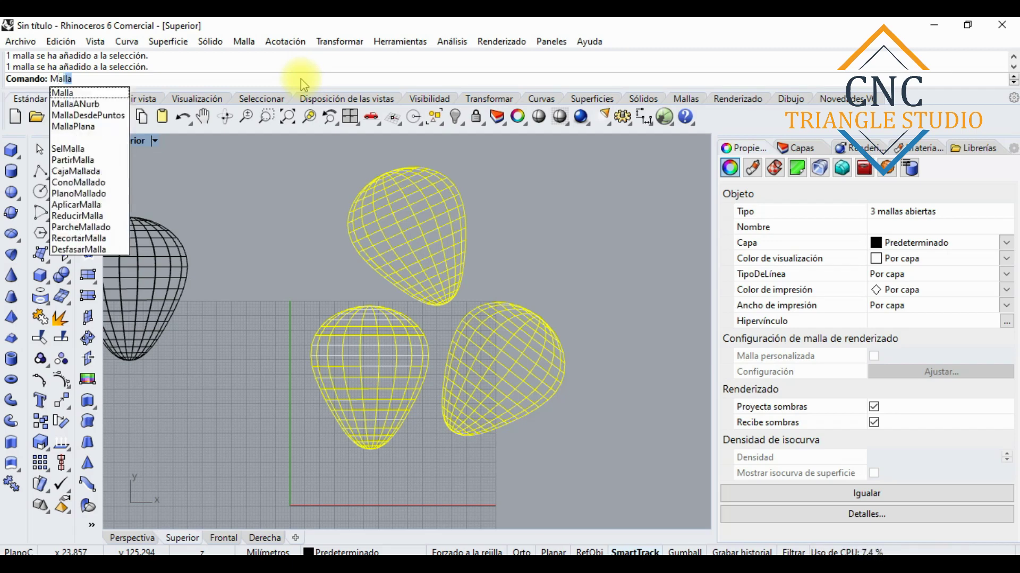
type("lato")
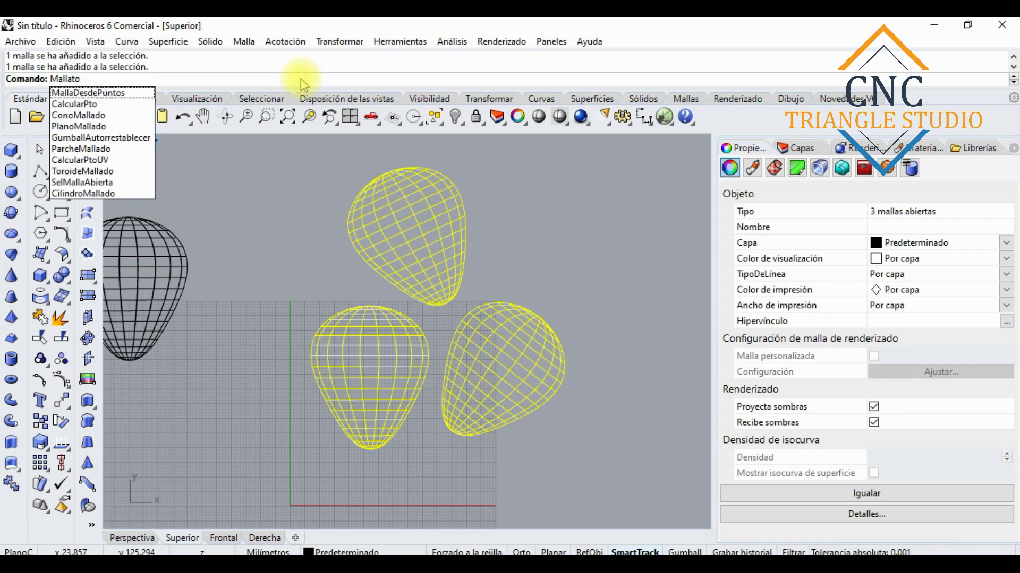
key("BackSpace")
key("BackSpace")
type("ANurb")
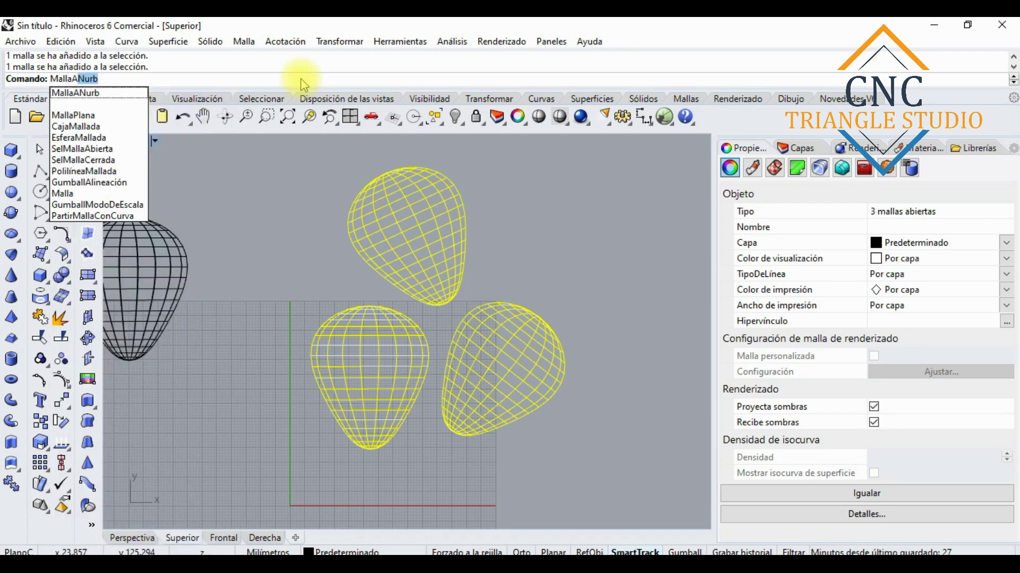
left_click(131, 94)
scroll(509, 262, "down", 3)
scroll(505, 266, "up", 2)
scroll(451, 236, "up", 5)
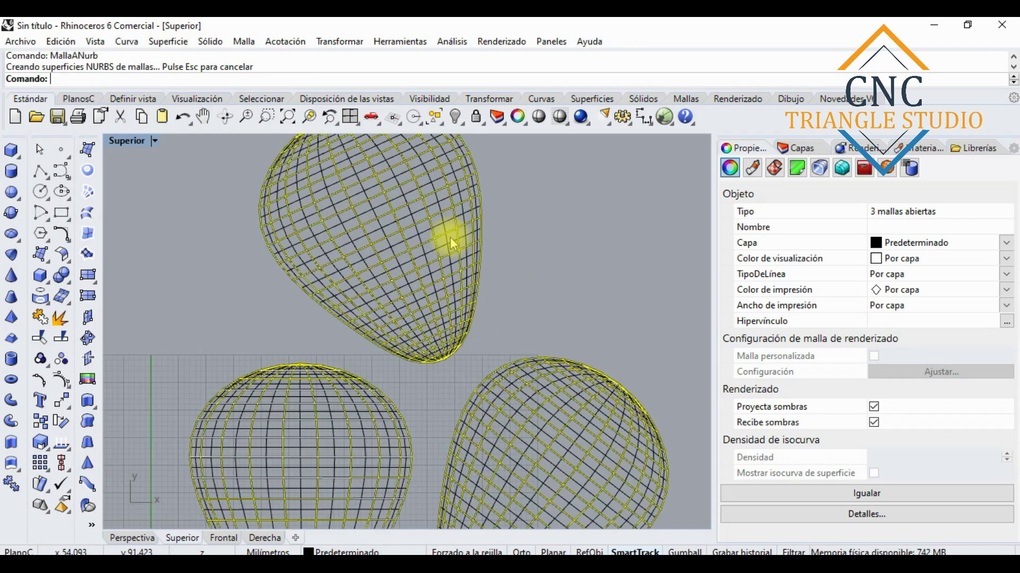
Move the three source half meshes off the new polysurfaces to an empty area below and left of the closed balloon.
scroll(450, 237, "down", 4)
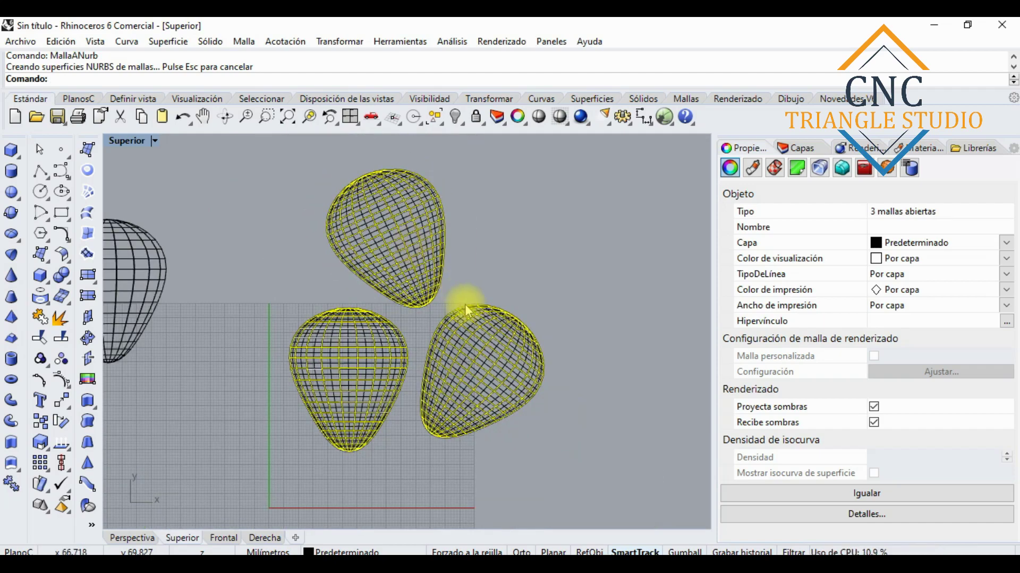
scroll(420, 262, "down", 3)
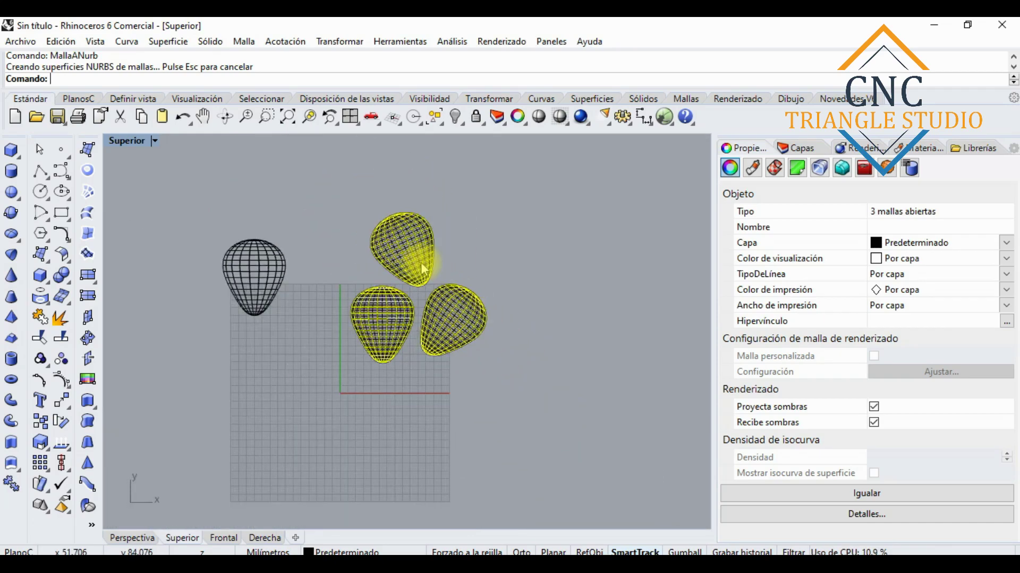
left_click_drag(418, 260, 175, 329)
left_click(412, 420)
Turn off the surface isocurve display for the three half balloon polysurfaces.
scroll(396, 295, "up", 3)
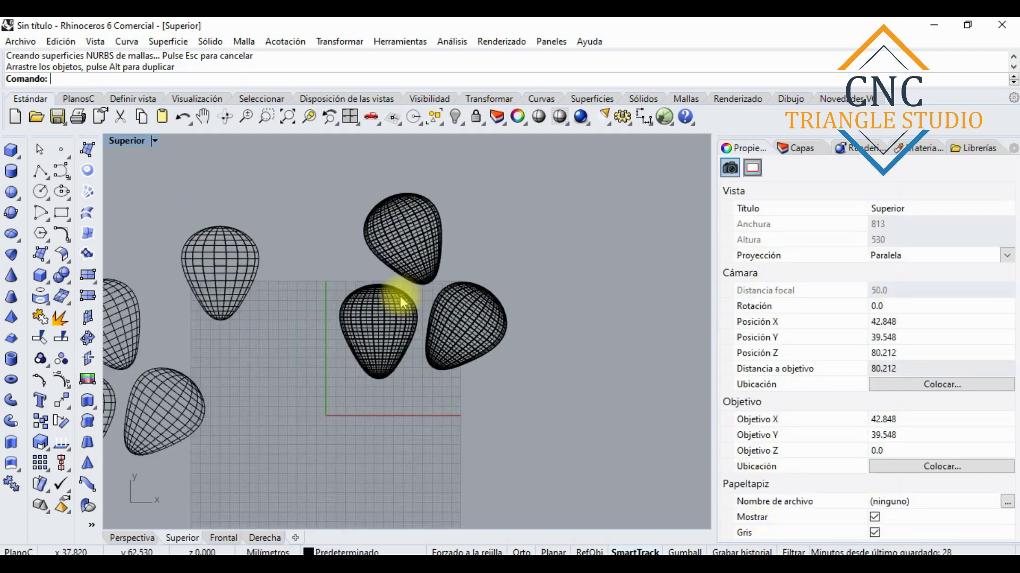
left_click(384, 312)
left_click(404, 234)
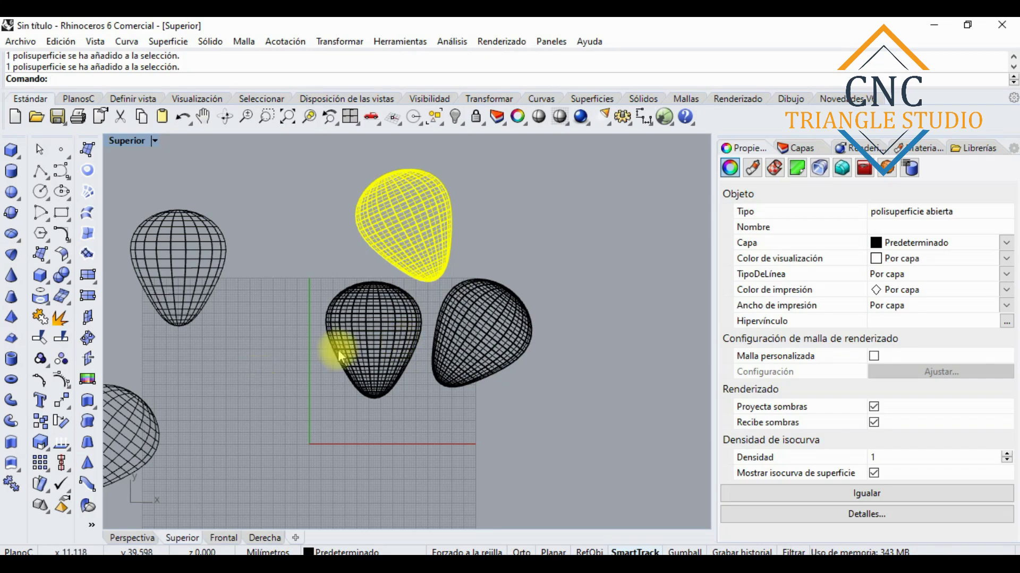
scroll(384, 333, "up", 5)
left_click(384, 323)
scroll(445, 278, "down", 3)
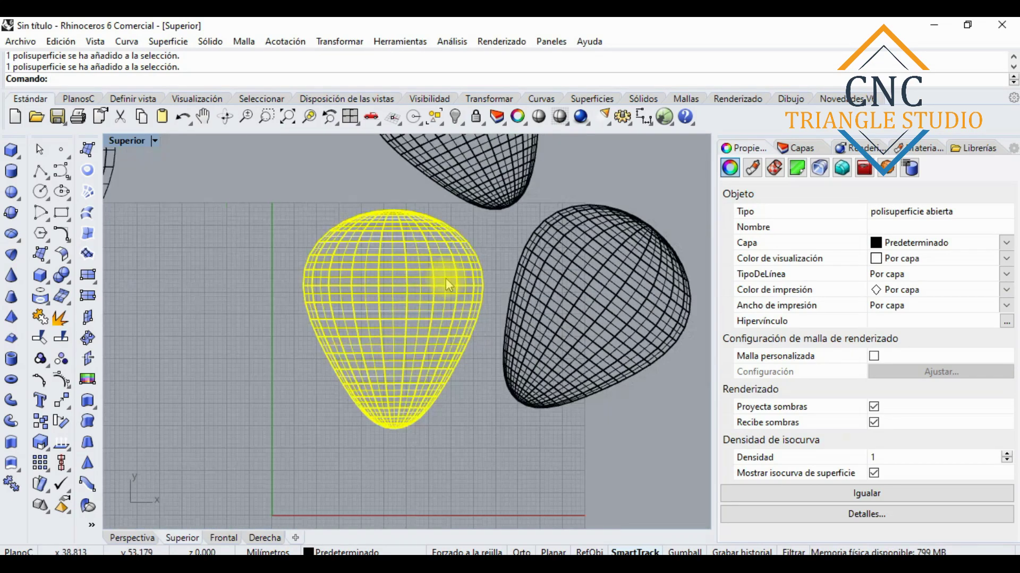
left_click(478, 211, "shift")
left_click(596, 282, "shift")
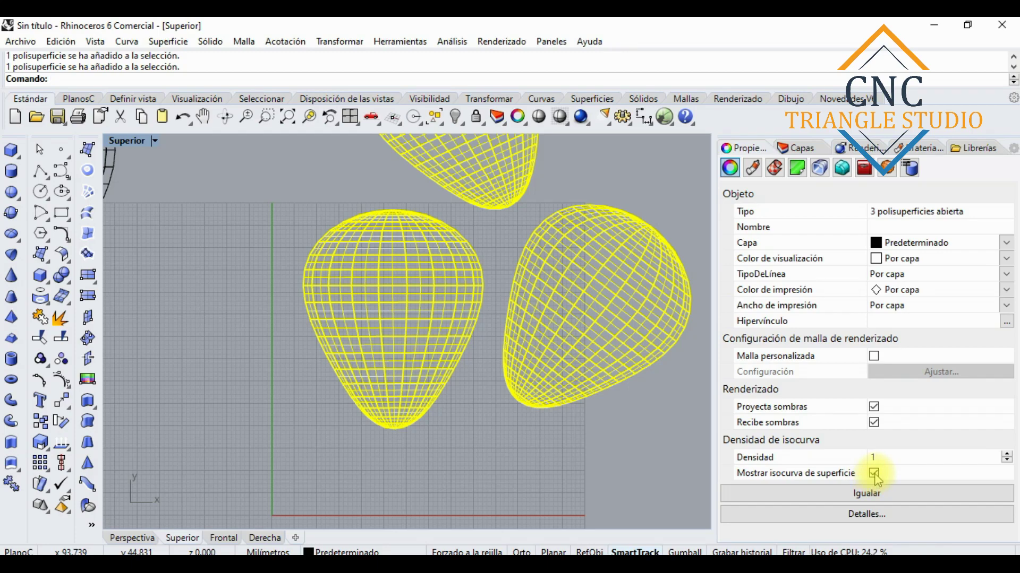
left_click(479, 446)
scroll(476, 445, "down", 4)
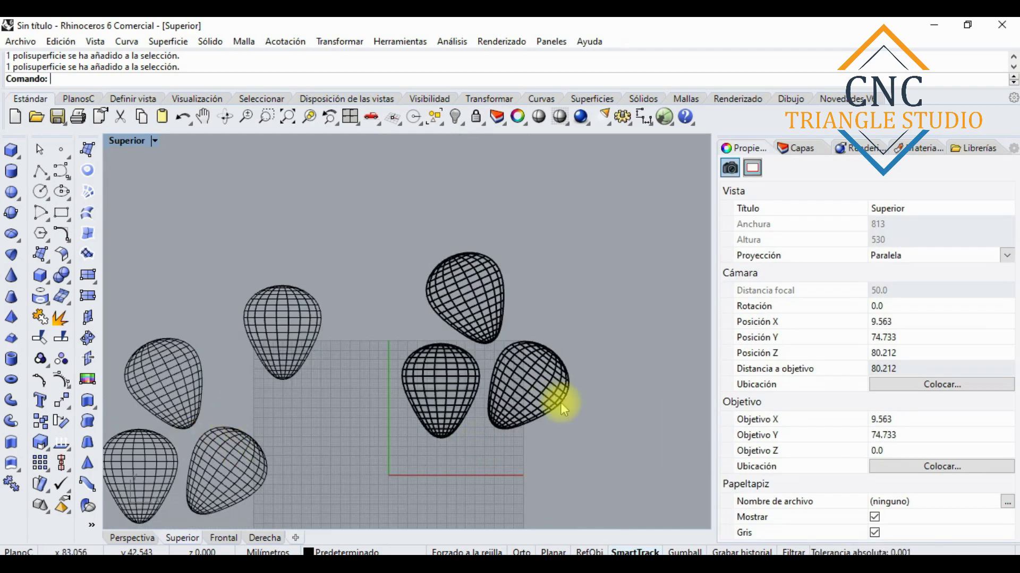
Examine the edge of the rightmost half balloon, picking out its outline curve from the overlapping polysurface.
scroll(584, 409, "up", 5)
scroll(531, 375, "up", 2)
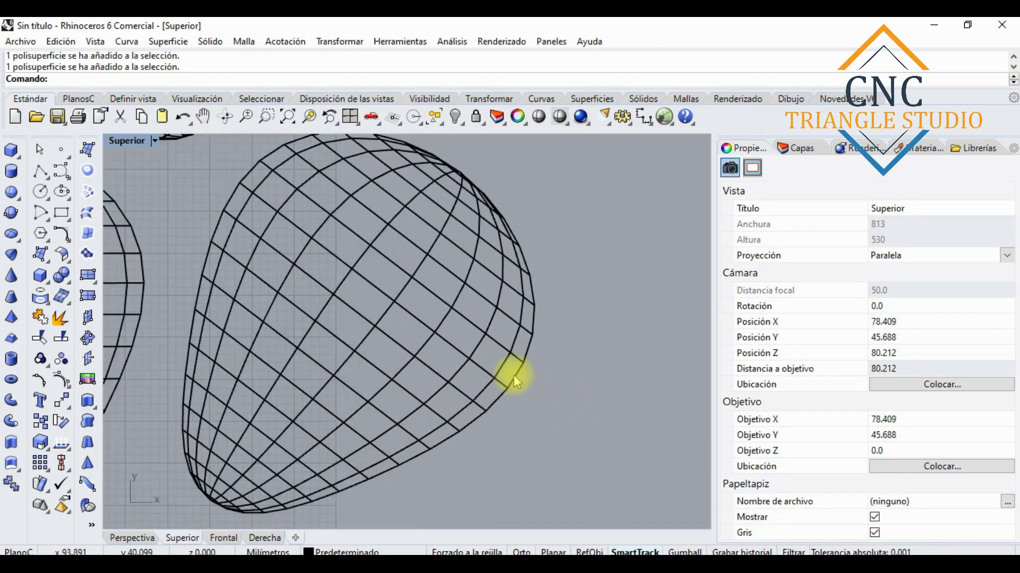
left_click(519, 373)
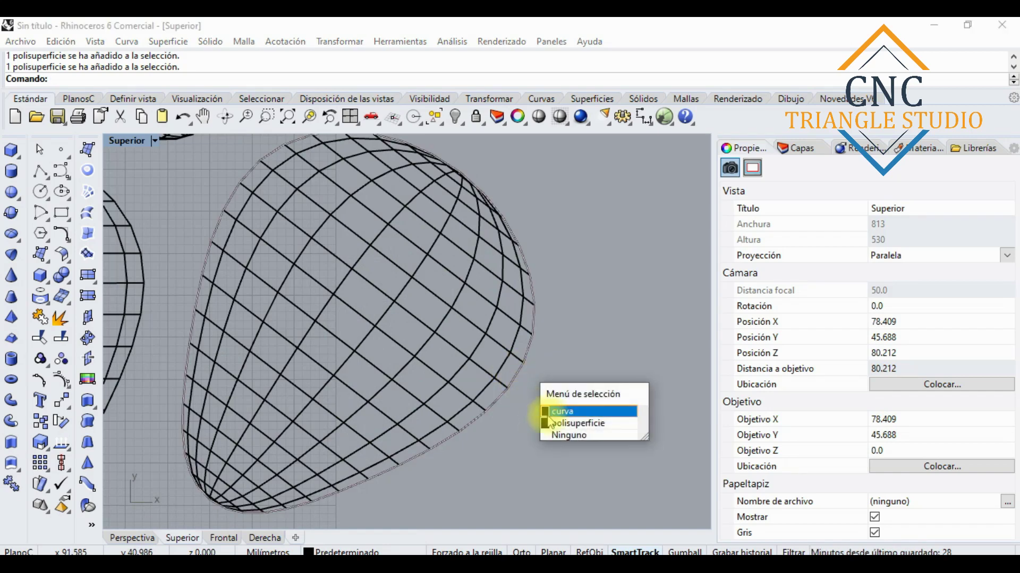
left_click(552, 412)
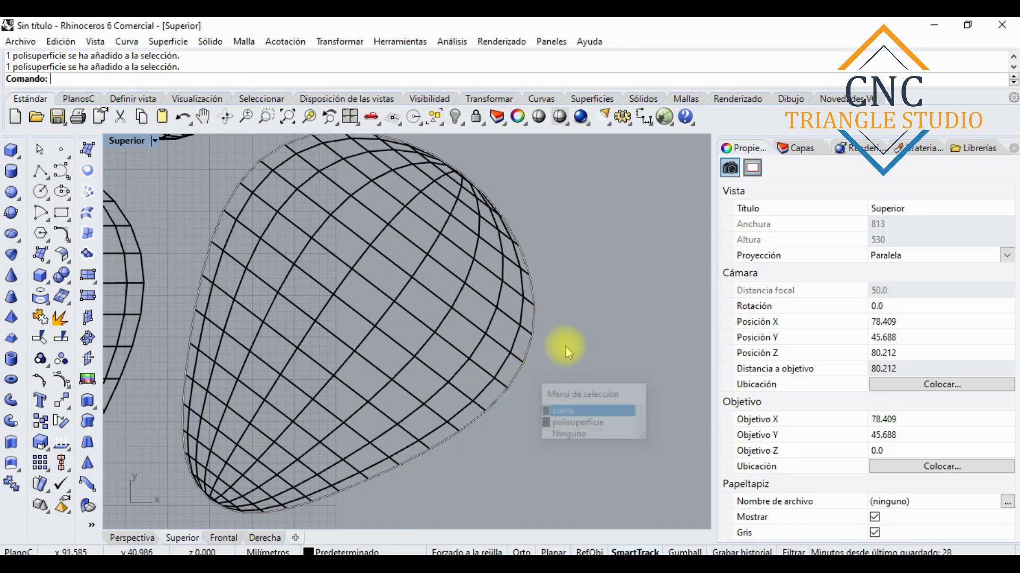
left_click(530, 345)
Create a grouped 2D drawing of the three half balloon polysurfaces and their outline curves, projected from the Top view.
scroll(529, 398, "down", 5)
left_click_drag(565, 485, 210, 132)
scroll(265, 223, "down", 3)
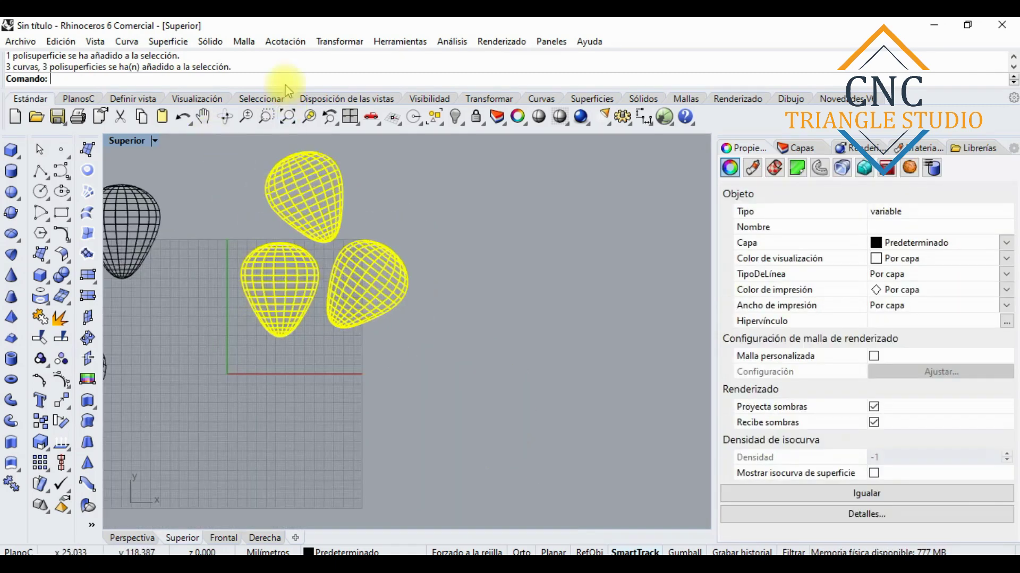
left_click(285, 41)
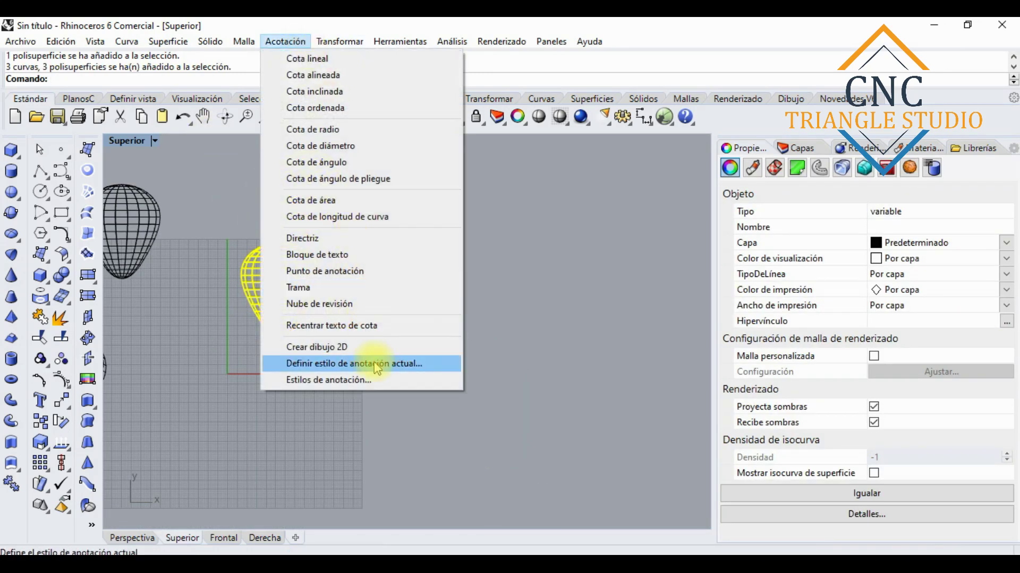
left_click(435, 347)
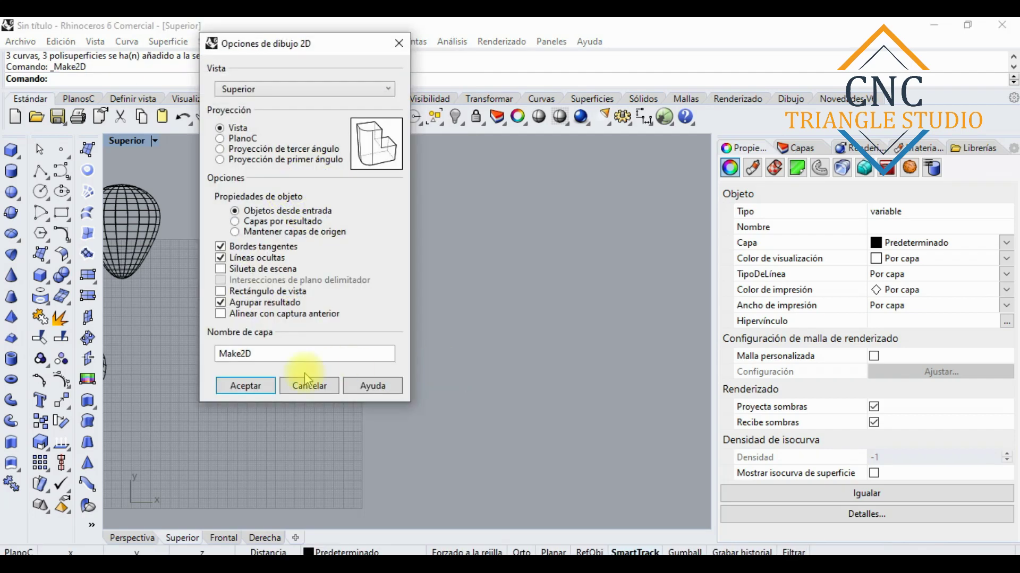
key("Return")
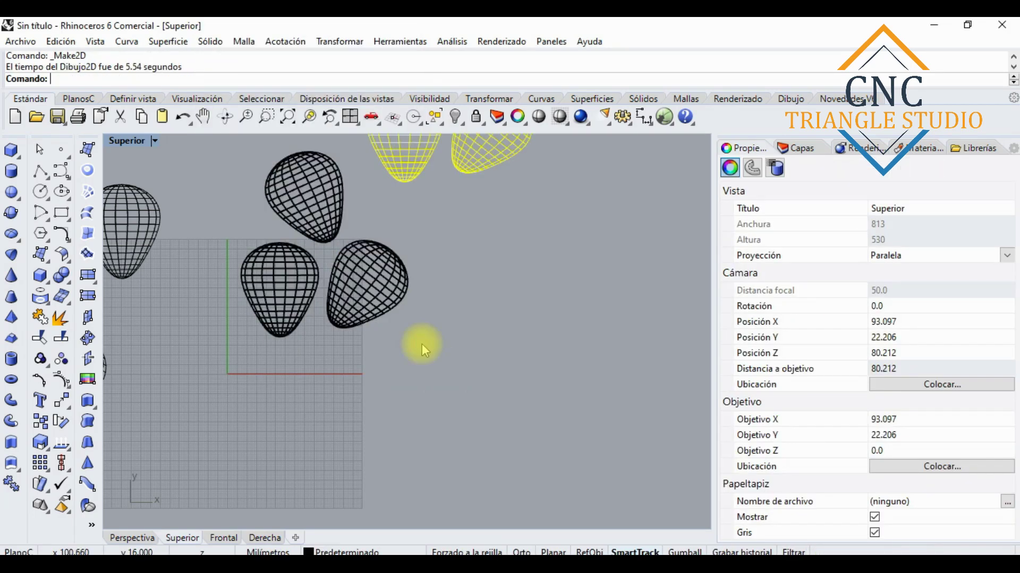
Examine the generated Top view 2D drawings, selecting each balloon's grouped curves in turn.
left_click_drag(421, 343, 417, 266)
left_click(512, 197)
left_click(416, 243)
scroll(422, 218, "up", 5)
scroll(422, 218, "down", 3)
left_click(363, 407)
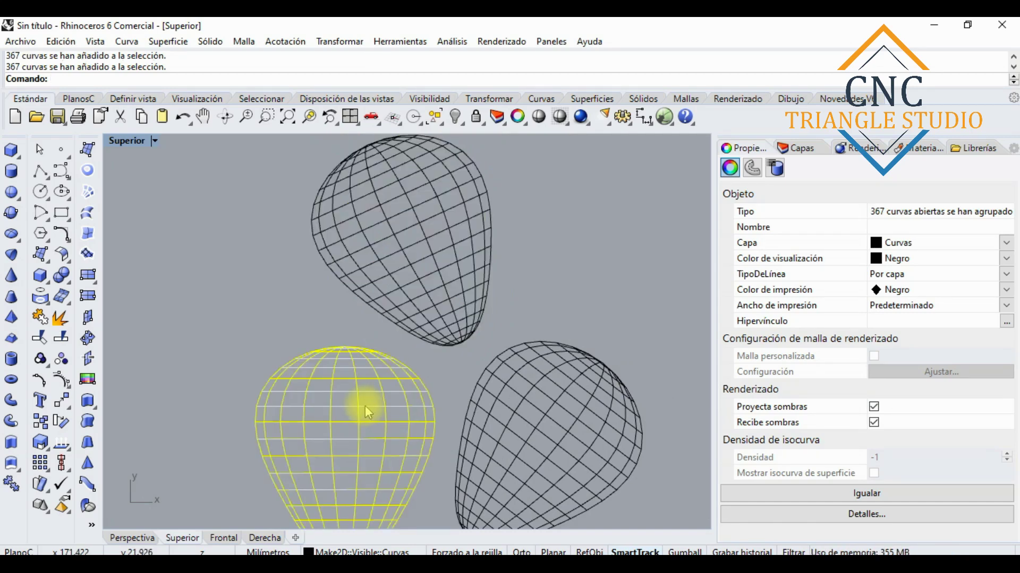
left_click(603, 391)
left_click(436, 240)
scroll(496, 285, "down", 3)
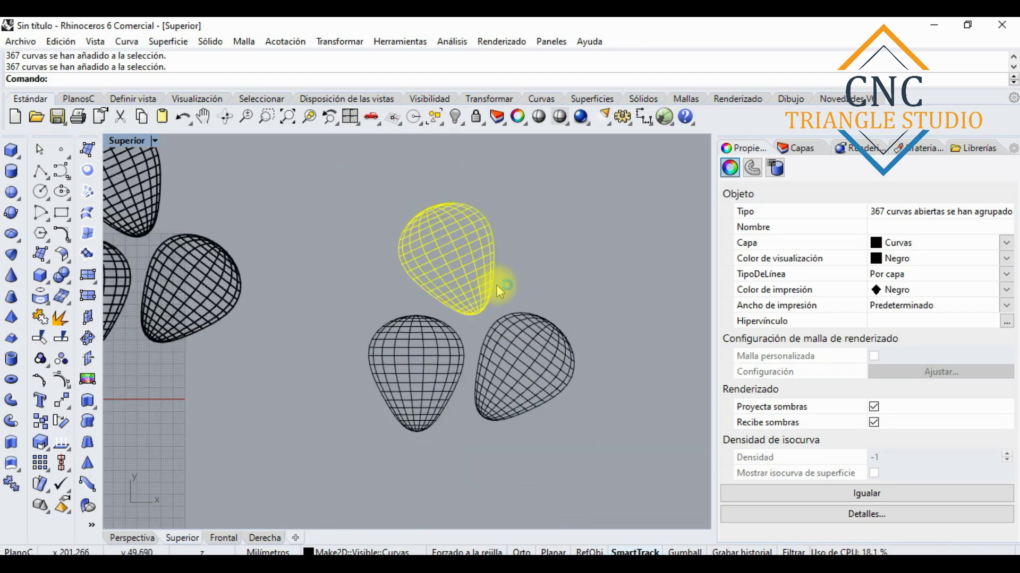
Delete the three 2D balloon drawings generated from the Top view.
key("Up")
left_click(588, 452)
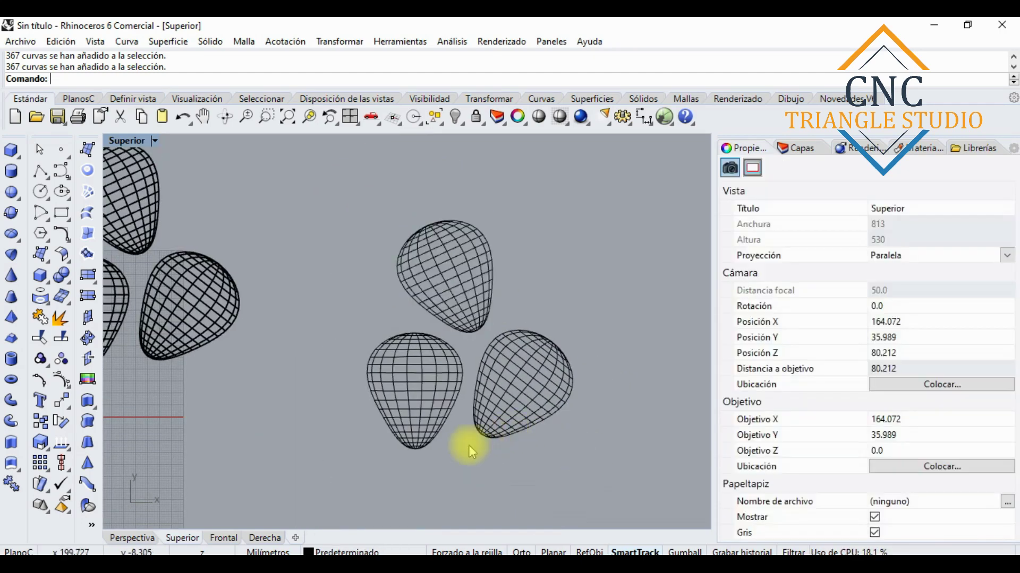
left_click_drag(591, 481, 132, 159)
key("Delete")
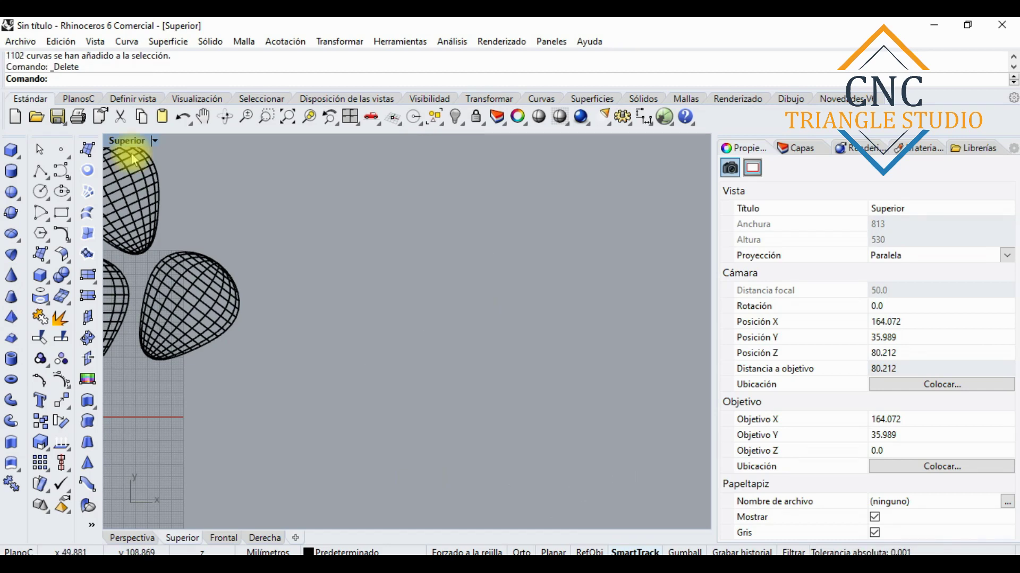
Examine the half balloon polysurfaces in the maximized Perspective view, selecting them apart from their outline curves.
double_click(131, 142)
double_click(432, 141)
scroll(419, 184, "down", 5)
scroll(420, 184, "up", 4)
left_click(399, 170)
left_click(367, 316)
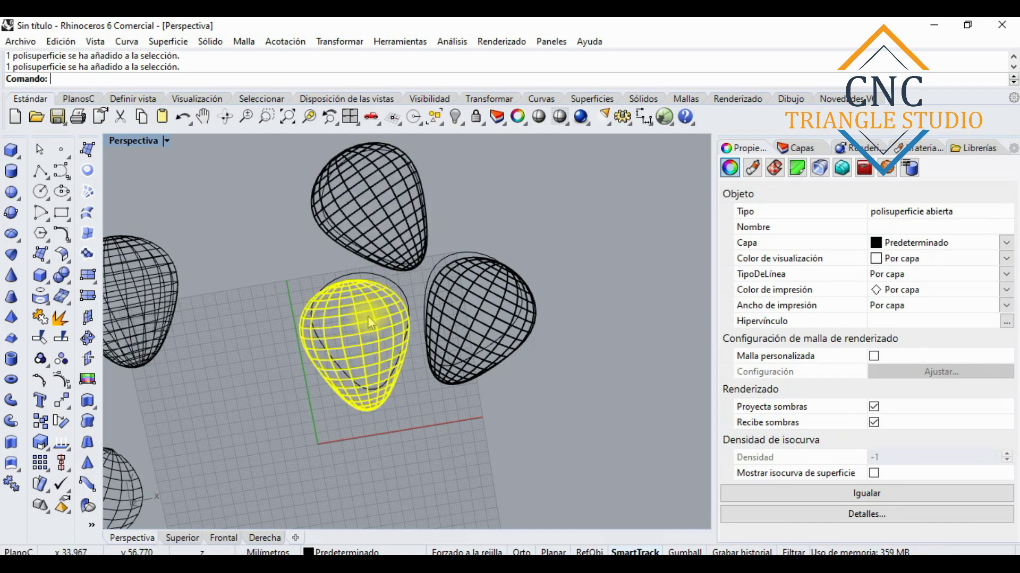
left_click(458, 316, "shift")
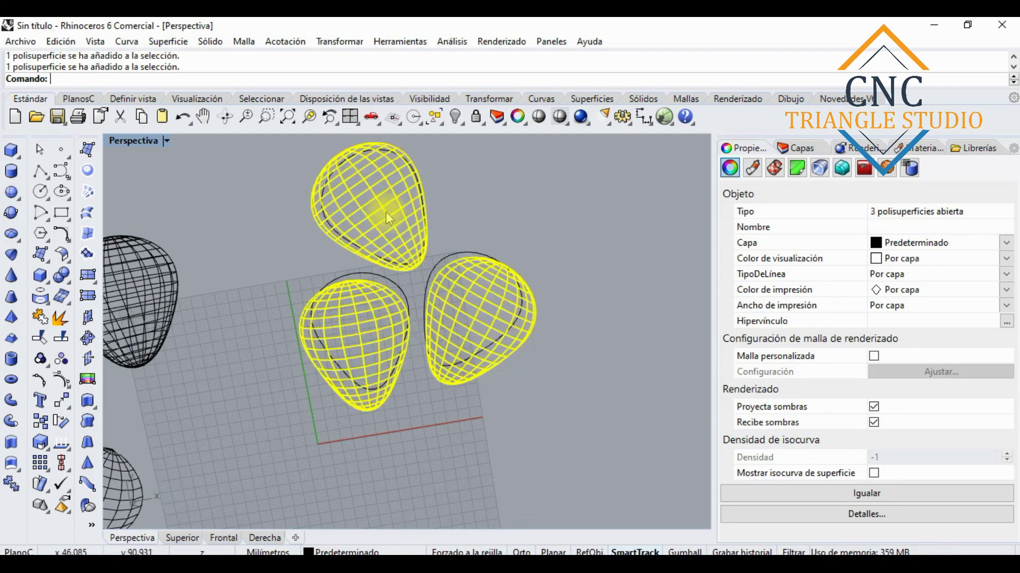
Create a grouped 2D drawing of the three half balloon polysurfaces and their outline curves, projected from the Perspective view.
left_click_drag(544, 452, 113, 141)
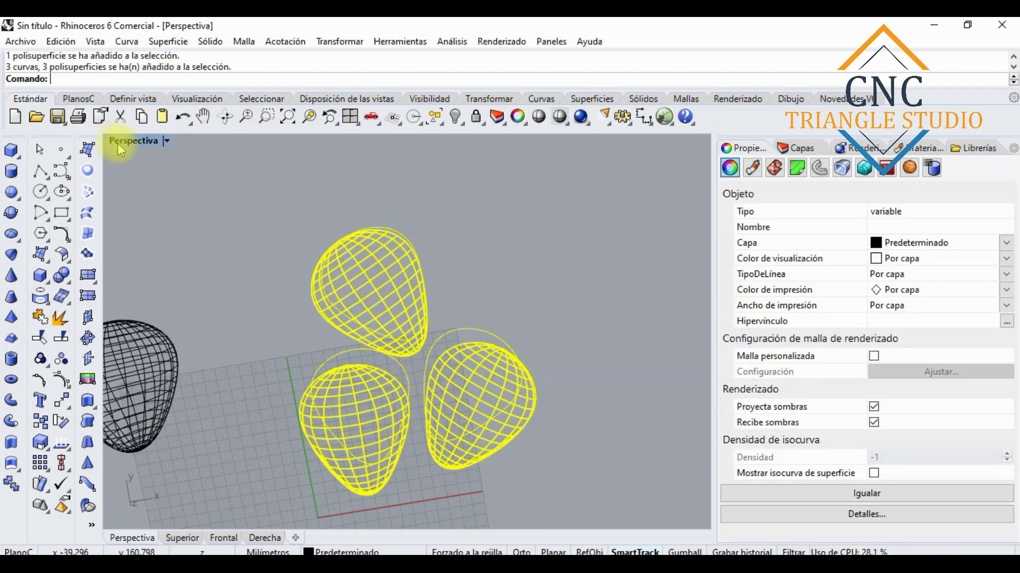
double_click(120, 144)
scroll(141, 228, "up", 2)
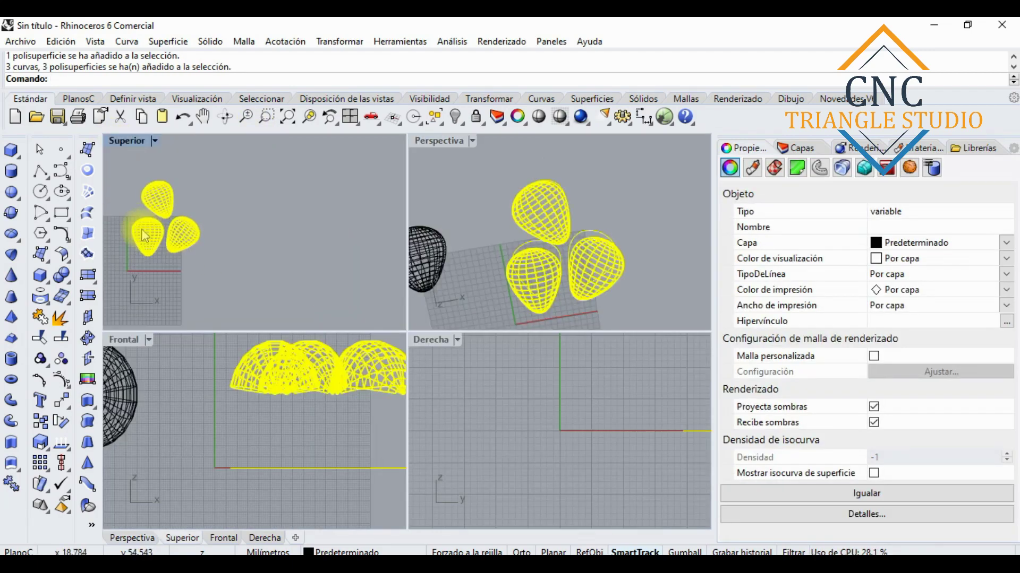
double_click(455, 141)
mouse_move(455, 300)
right_mouse_down()
mouse_move(470, 302)
mouse_move(454, 280)
mouse_move(457, 294)
right_mouse_up()
scroll(439, 237, "down", 2)
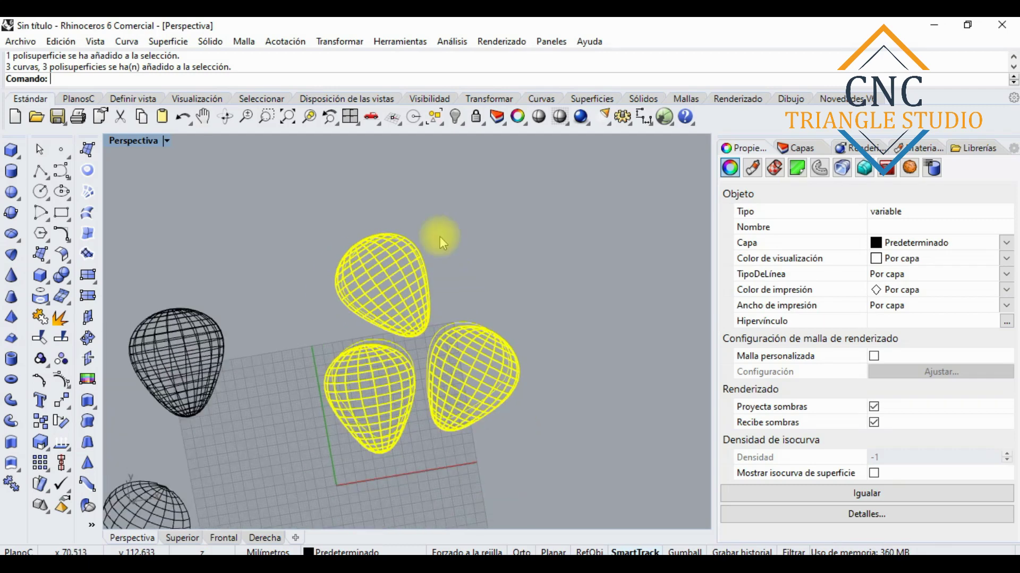
scroll(439, 237, "down", 1)
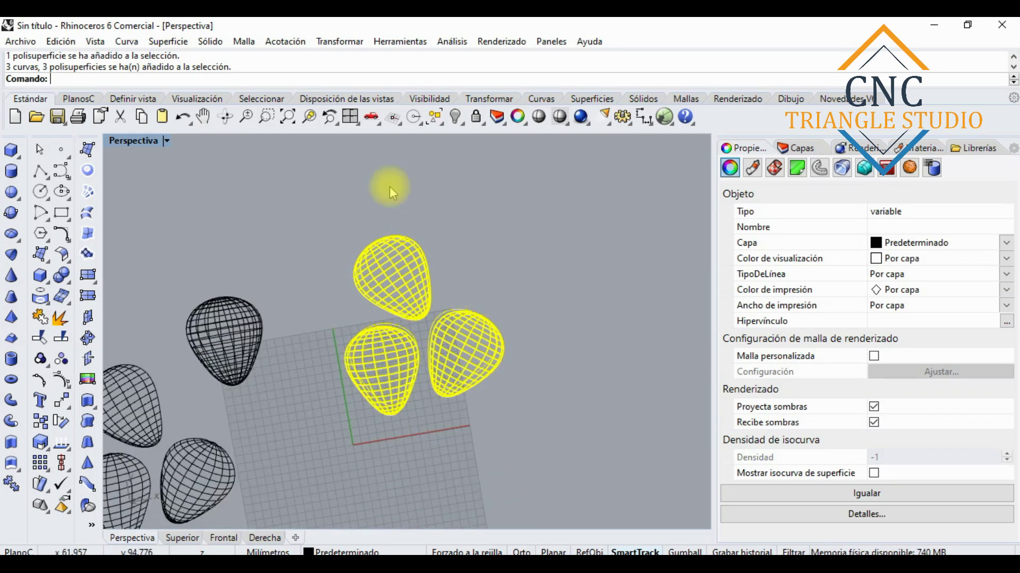
left_click(287, 42)
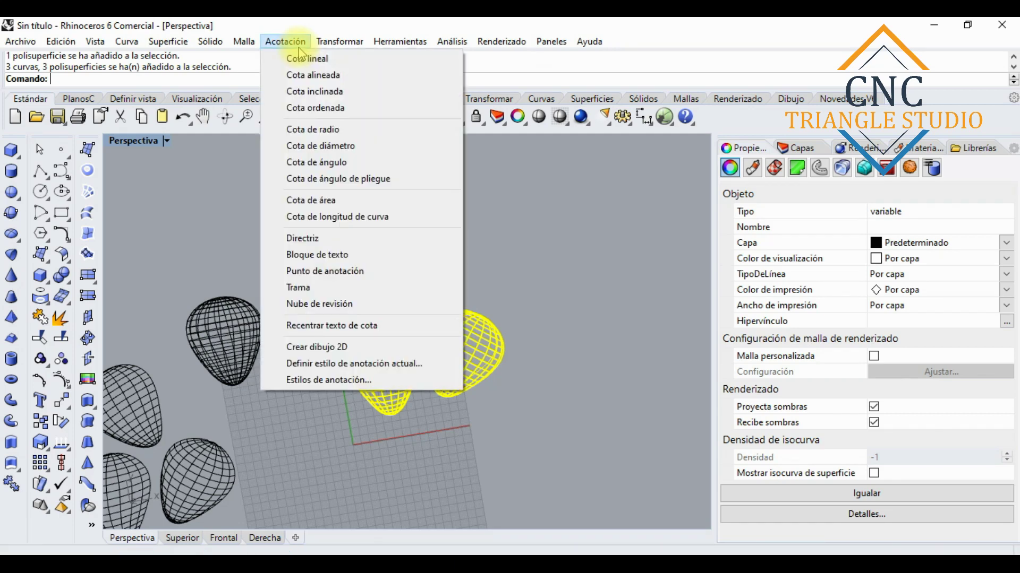
left_click(364, 346)
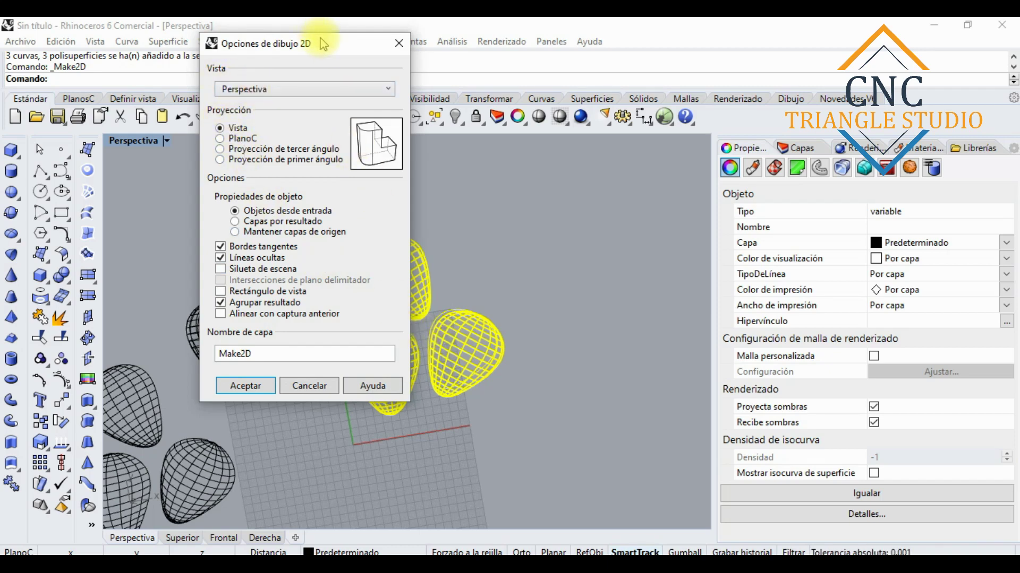
left_click_drag(316, 37, 261, 22)
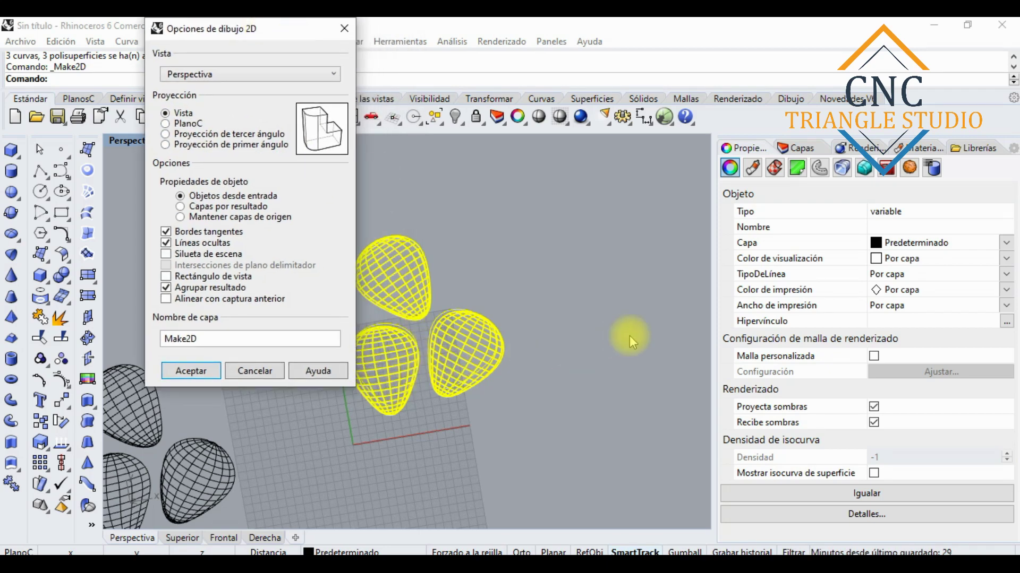
left_click(192, 371)
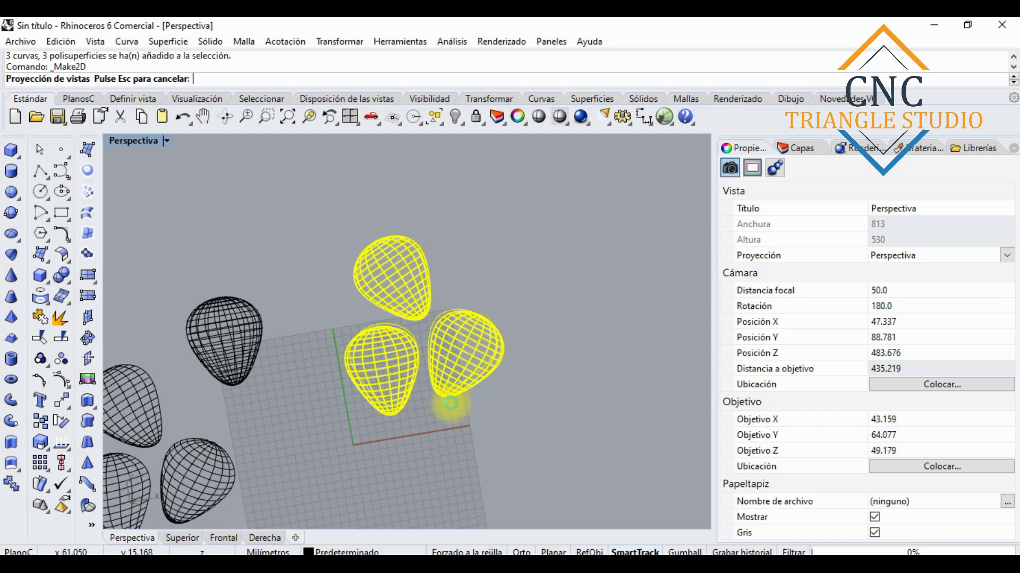
left_click(674, 186)
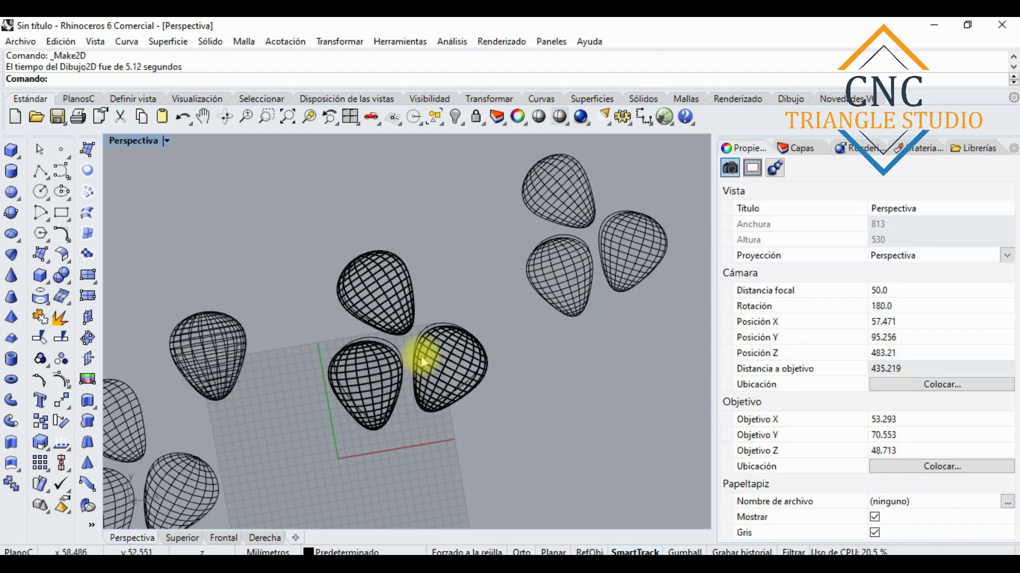
Delete the offset outline curves beside the rightmost balloon in the Perspective 2D drawing, keeping its mesh lines.
scroll(404, 412, "up", 3)
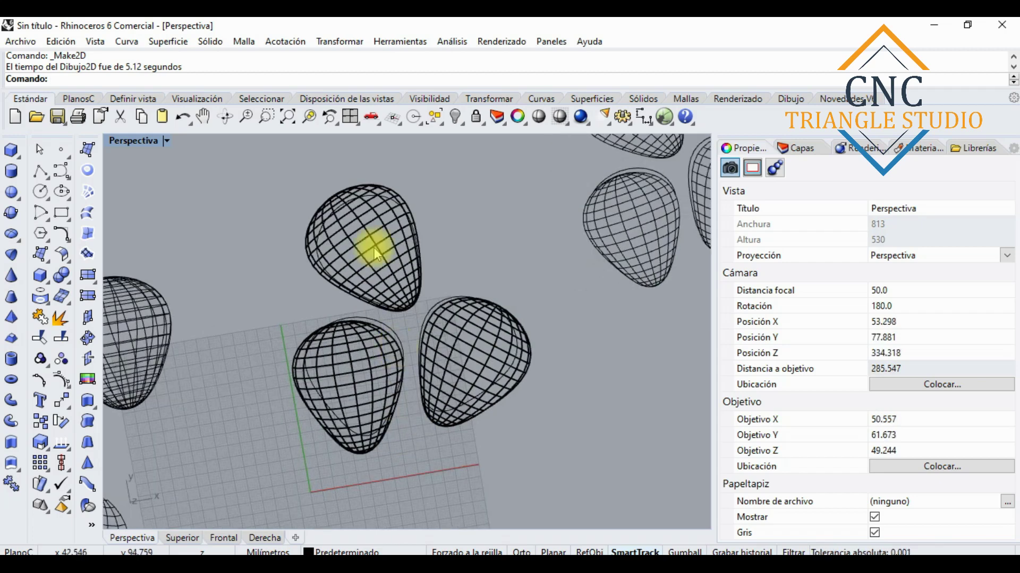
right_click_drag(374, 247, 599, 200, "shift")
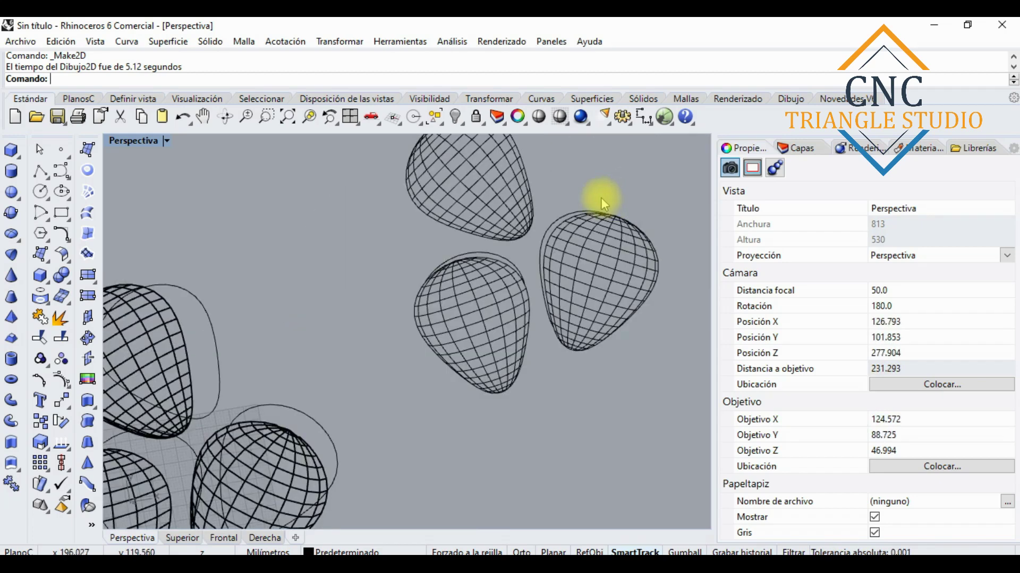
scroll(573, 210, "up", 2)
left_click(533, 246)
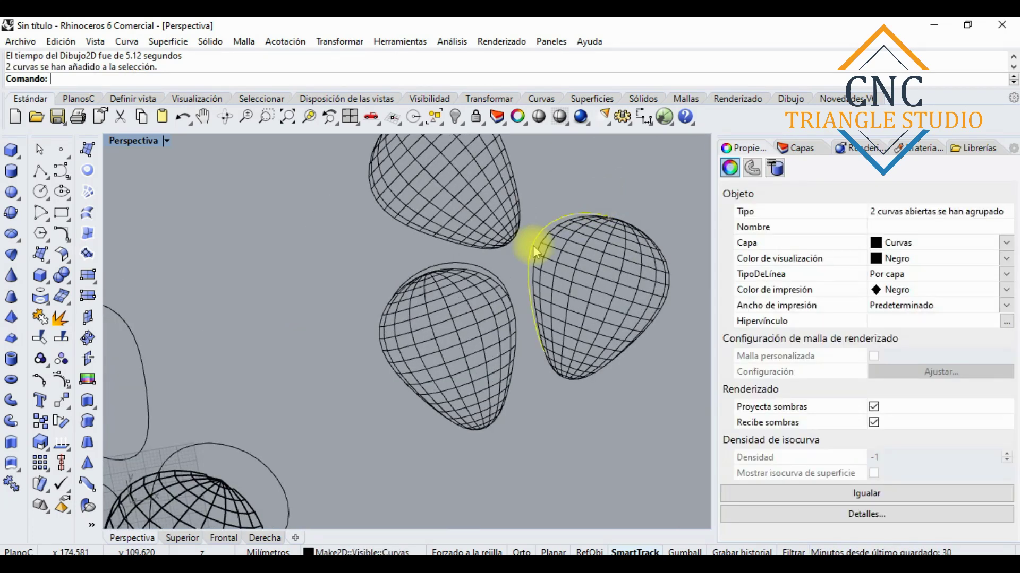
scroll(697, 275, "up", 2)
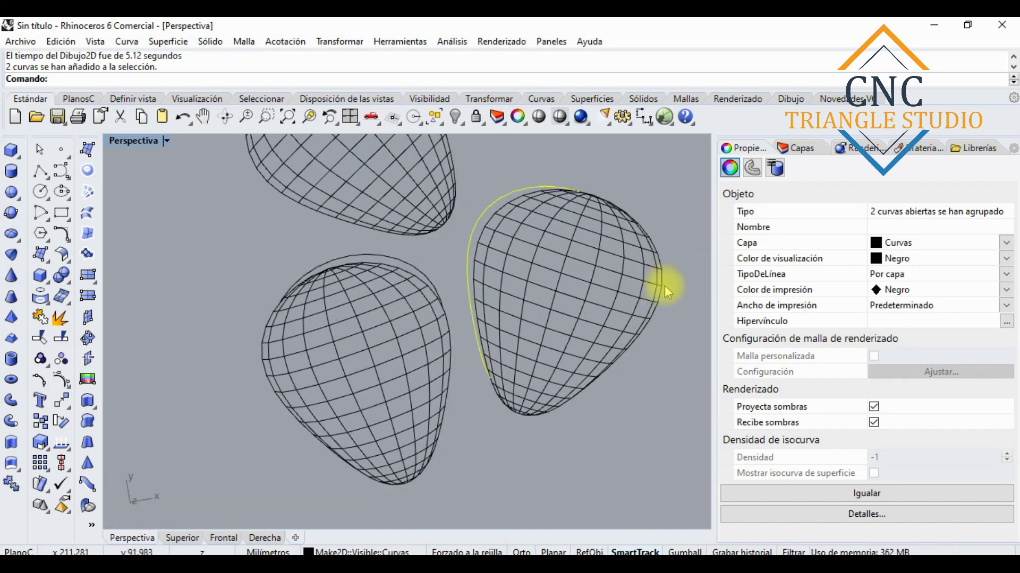
left_click(658, 282)
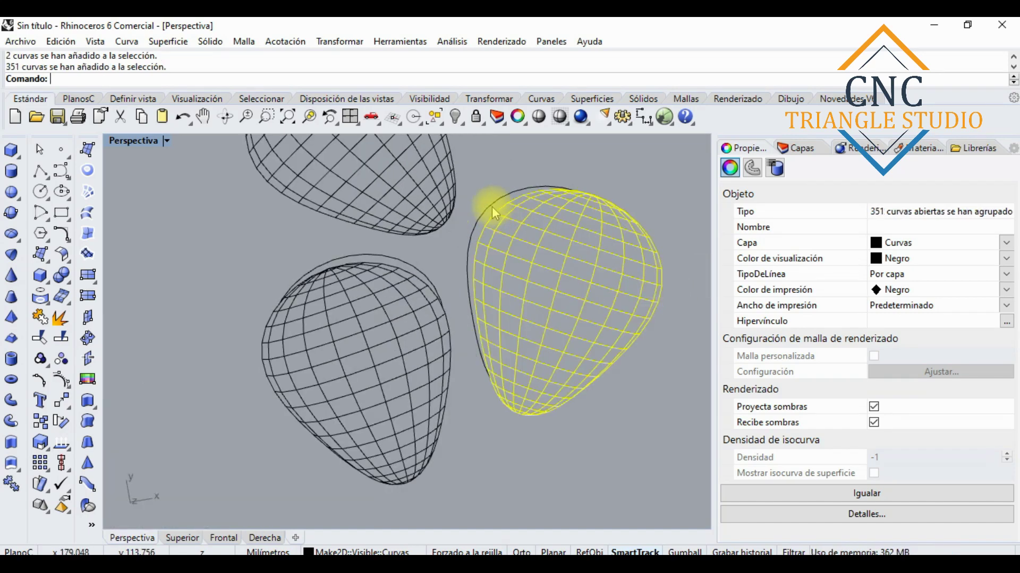
key("Delete")
scroll(155, 394, "down", 3)
scroll(155, 394, "up", 2)
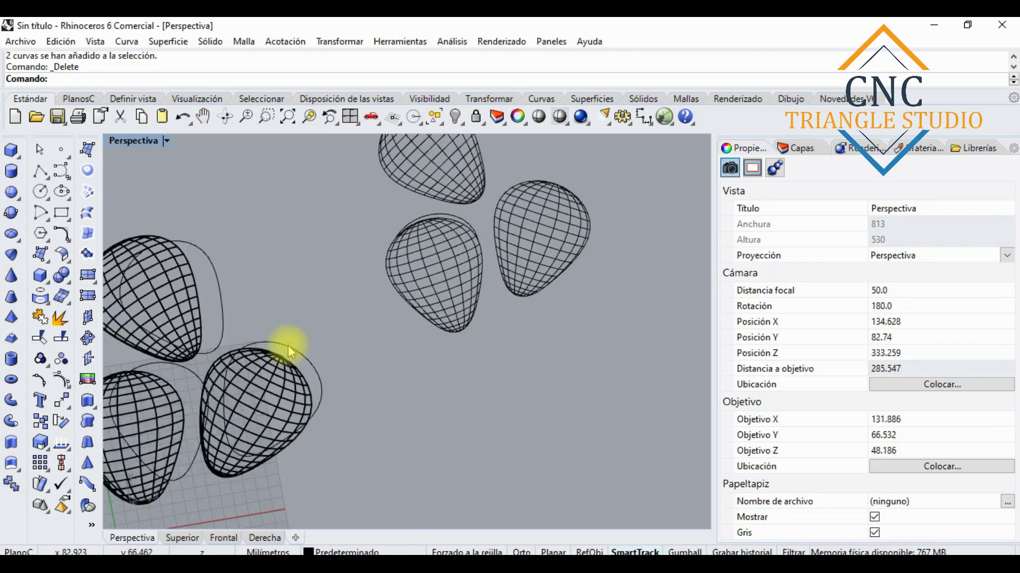
Compare the outline curve and the half balloon polysurfaces across the Top and Perspective views.
left_click(288, 345)
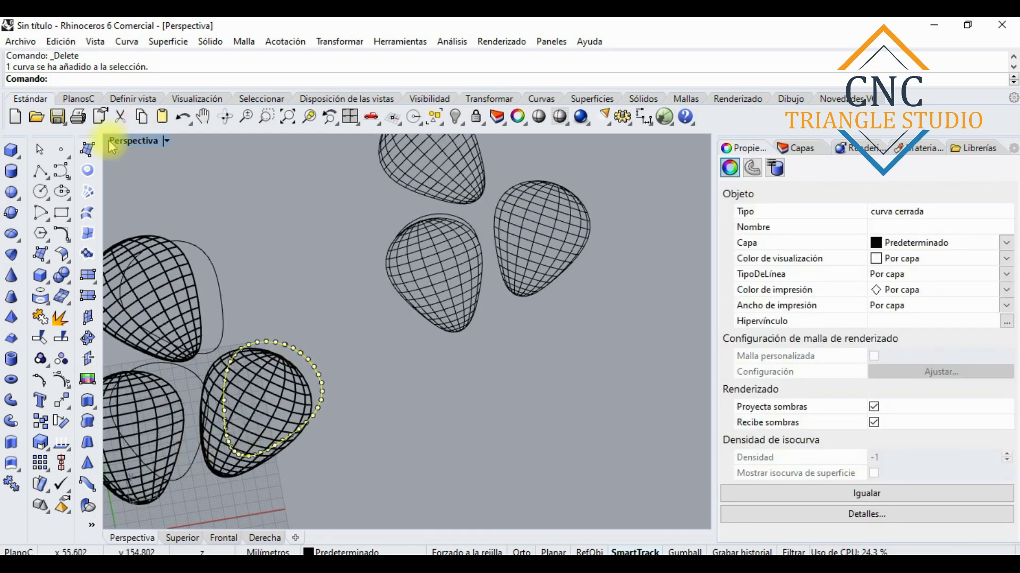
double_click(119, 141)
scroll(172, 250, "up", 2)
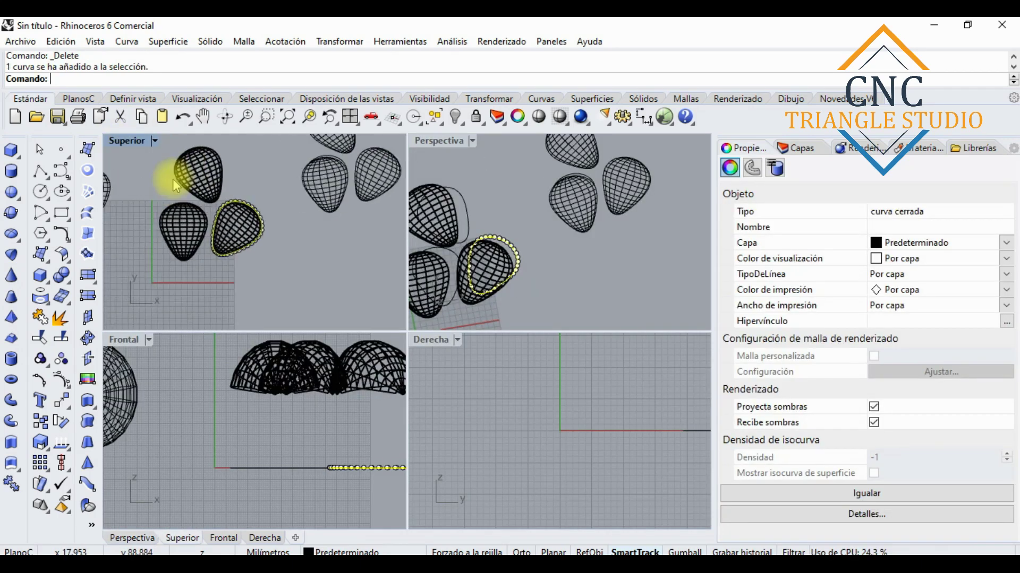
scroll(262, 179, "up", 2)
left_click(221, 271)
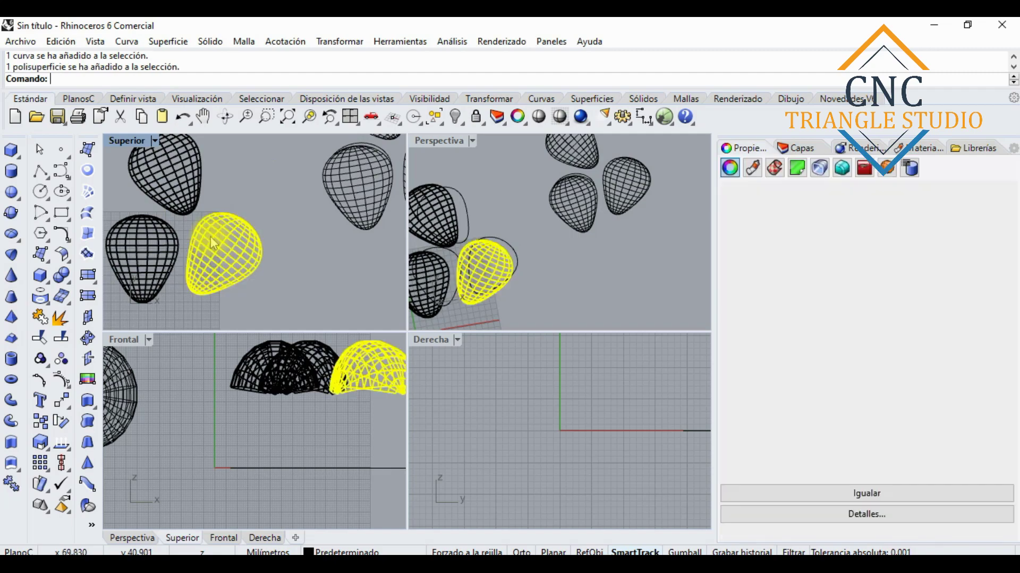
left_click(154, 272)
Delete the 2D balloon drawings generated from the Perspective view and return to the maximized Top view.
scroll(154, 272, "down", 3)
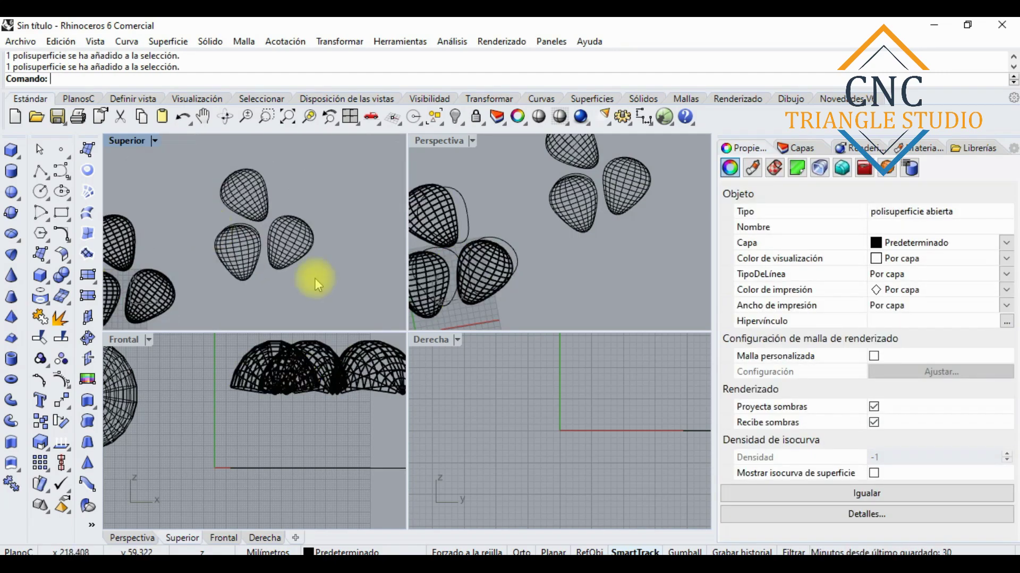
left_click_drag(314, 278, 186, 152)
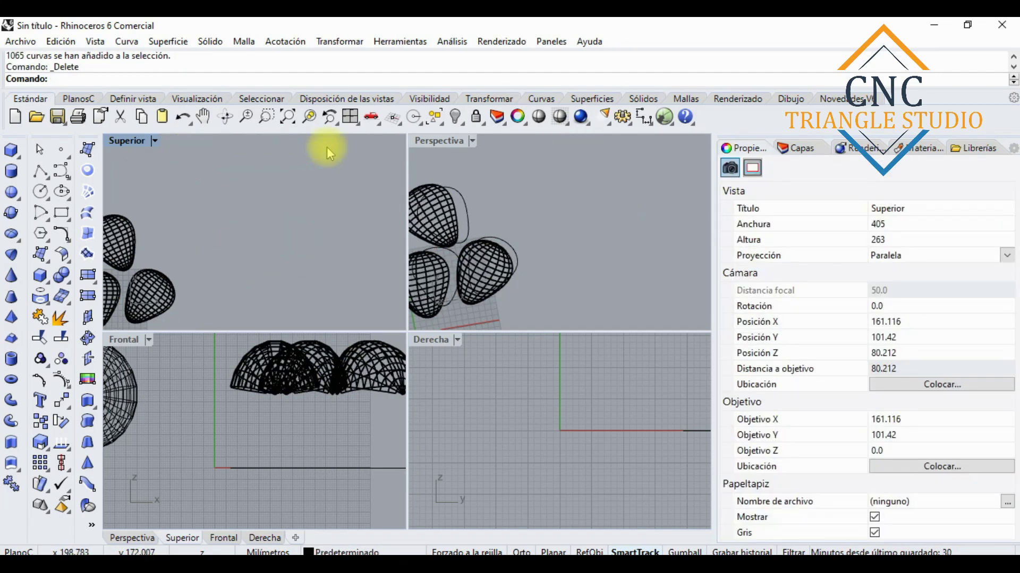
double_click(428, 141)
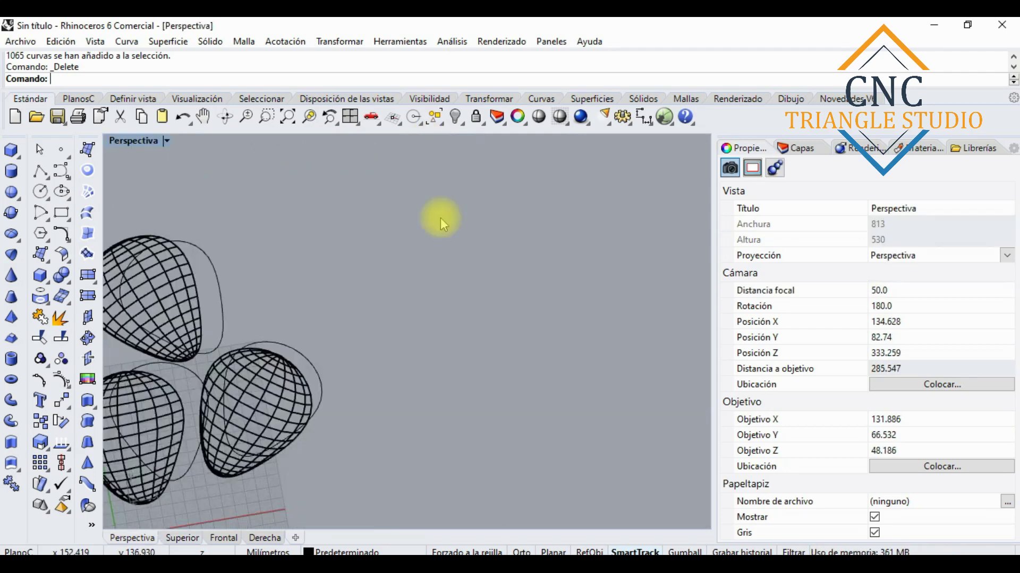
double_click(143, 142)
double_click(123, 141)
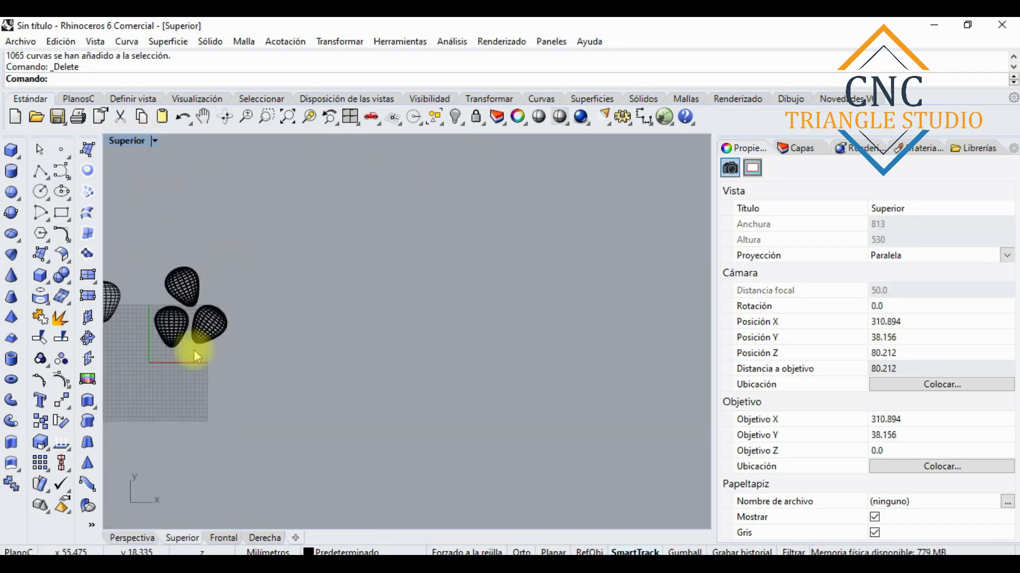
Draw a degree 3 control-point curve as a wavy string hanging from the lower tip of the left balloon.
scroll(176, 342, "up", 5)
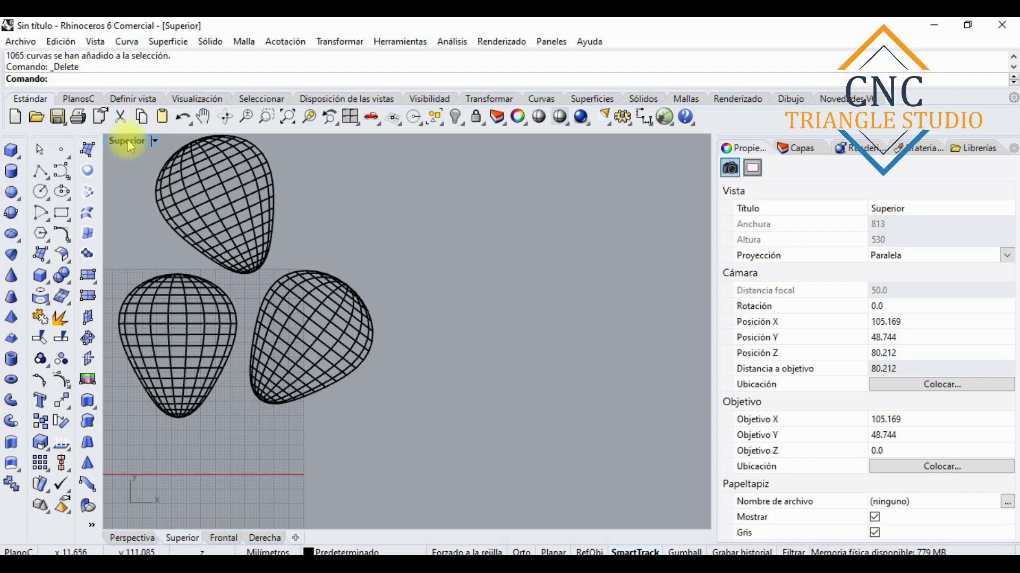
scroll(170, 342, "down", 2)
scroll(170, 342, "up", 2)
left_click(62, 170)
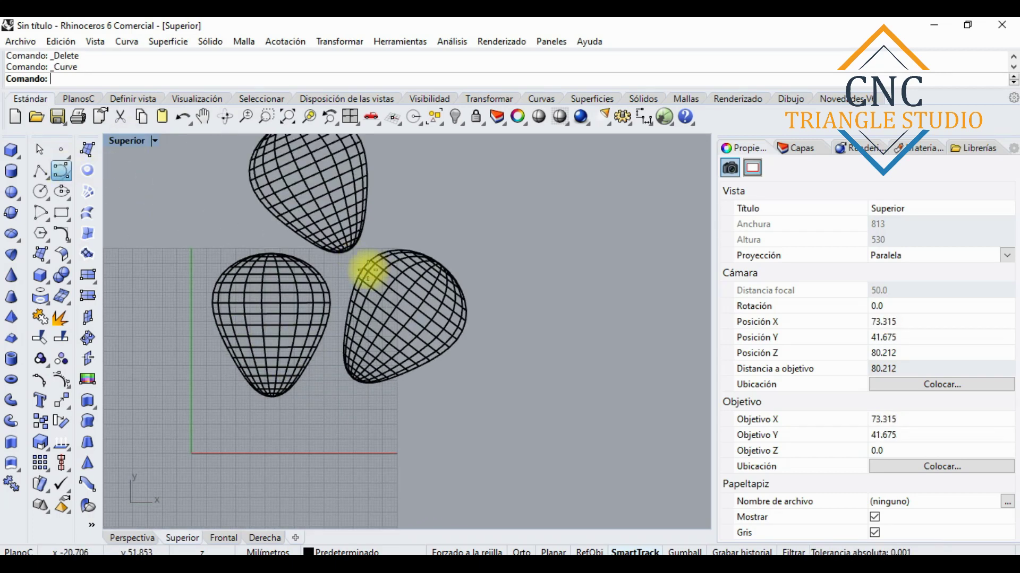
scroll(289, 405, "up", 2)
right_click_drag(289, 406, 273, 249)
left_click(273, 248)
left_click(280, 348)
left_click(318, 353)
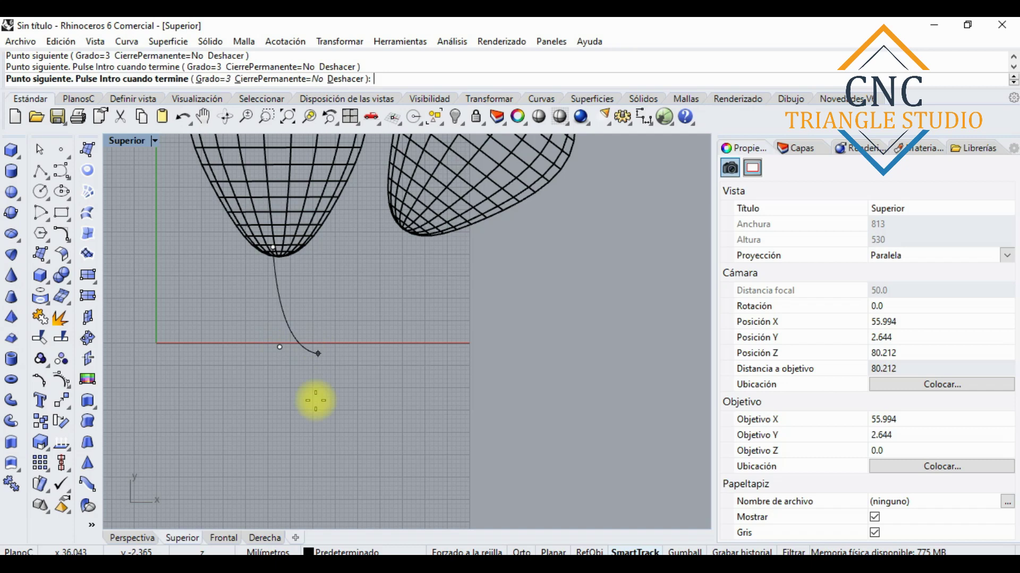
left_click(235, 470)
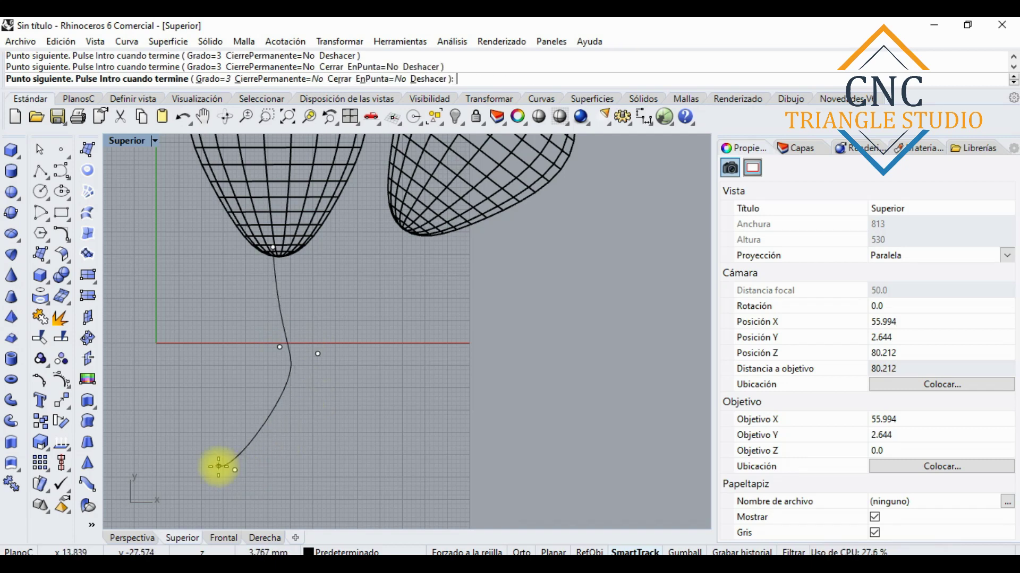
key("Return")
Draw a second wavy string curve from the top balloon's tip, ending beside the lower end of the first string.
scroll(371, 310, "down", 2)
scroll(450, 281, "up", 3)
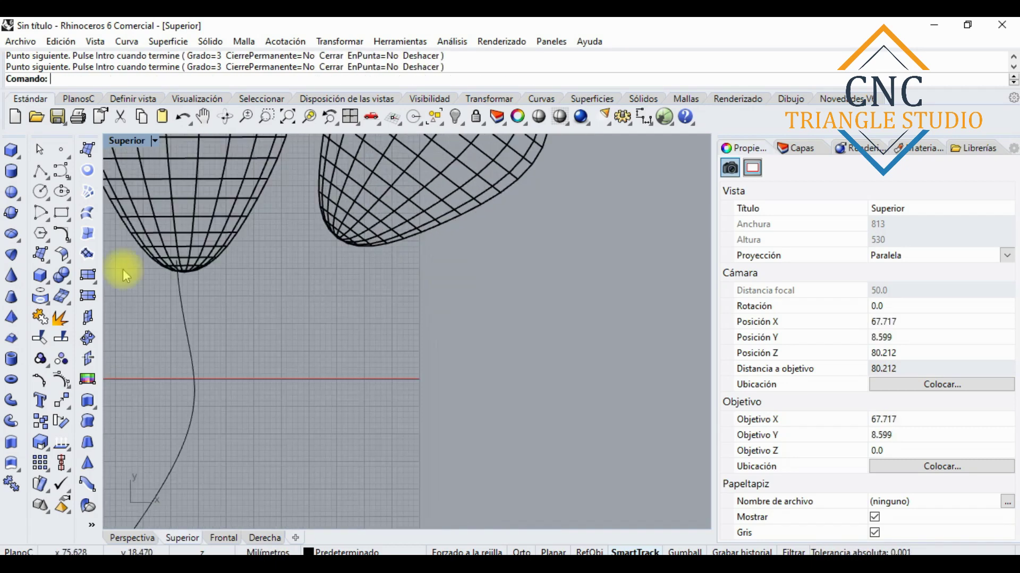
left_click(41, 171)
left_click(280, 153)
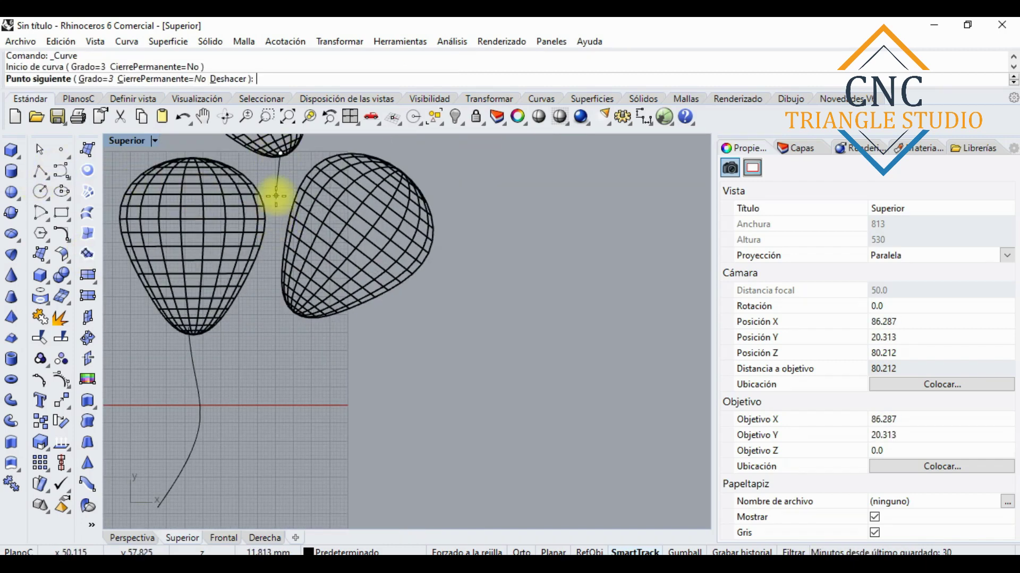
left_click(243, 209)
left_click(254, 292)
left_click(218, 374)
left_click(241, 442)
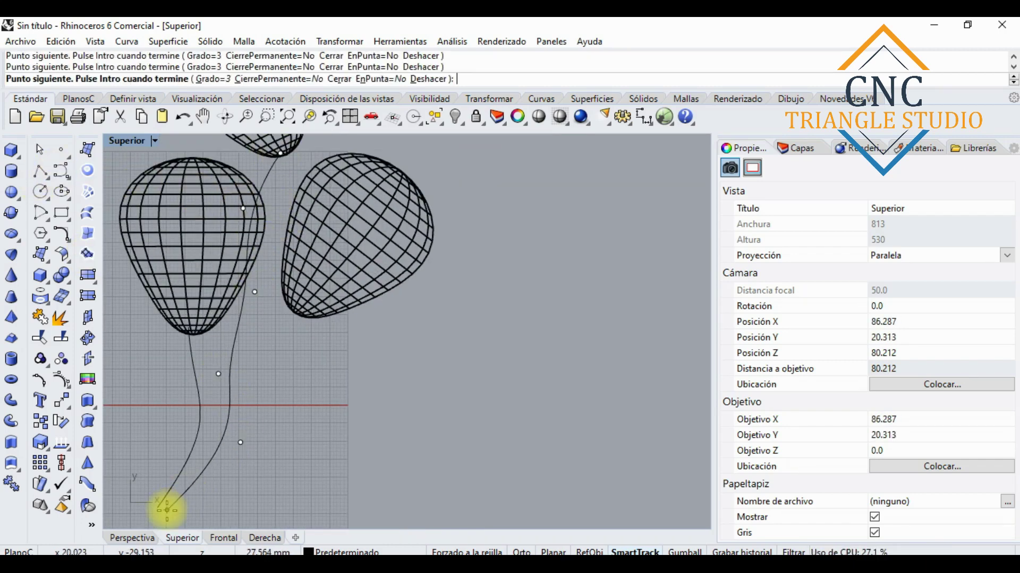
left_click(164, 509)
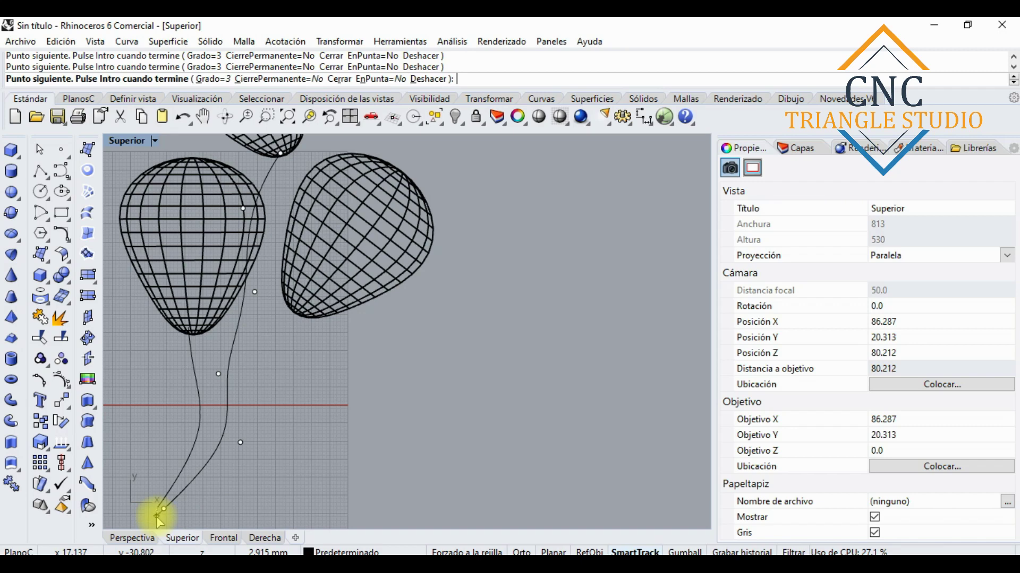
key("Return")
scroll(263, 313, "down", 3)
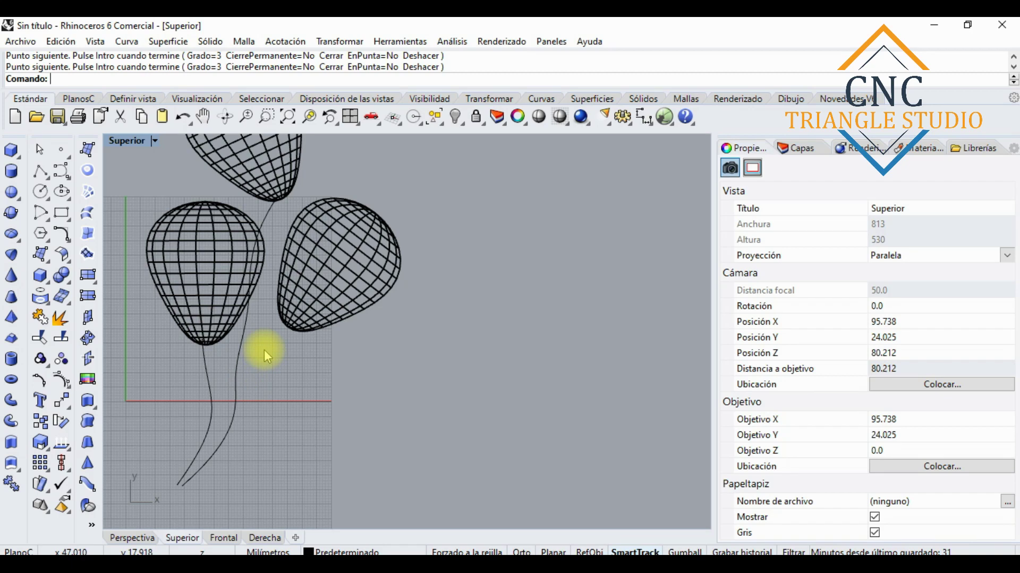
Draw a third string curve from the right balloon's tip down to the lower ends of the other strings.
key("Return")
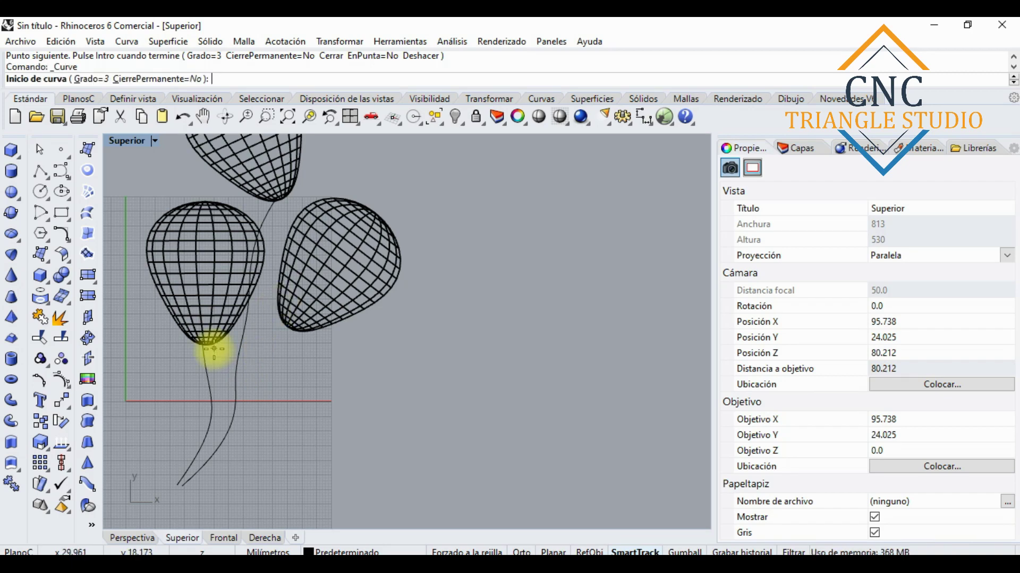
scroll(201, 367, "down", 2)
scroll(229, 355, "up", 5)
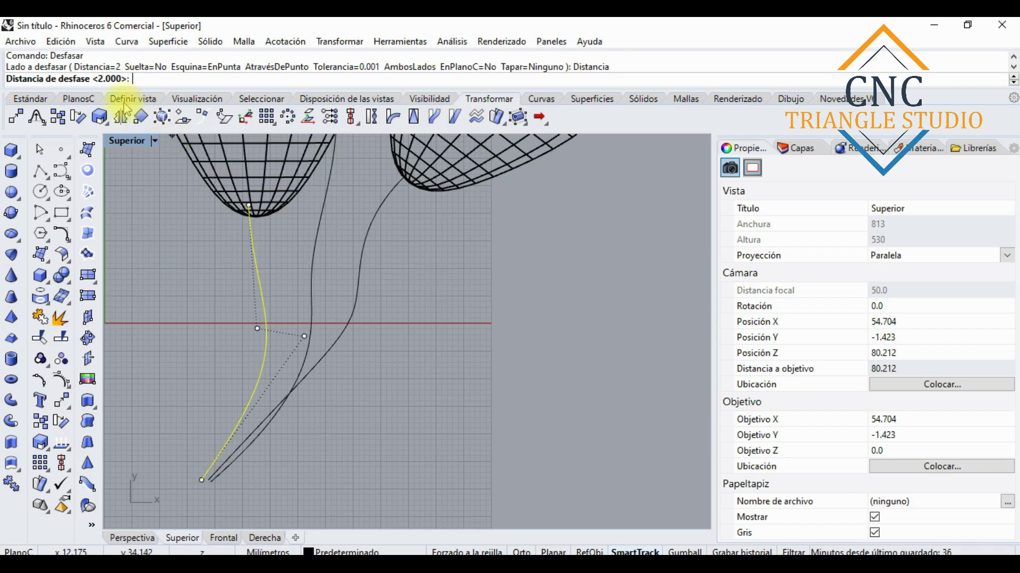
Offset the left balloon's string curve to its right side with a distance of 2 mm.
left_click(257, 270)
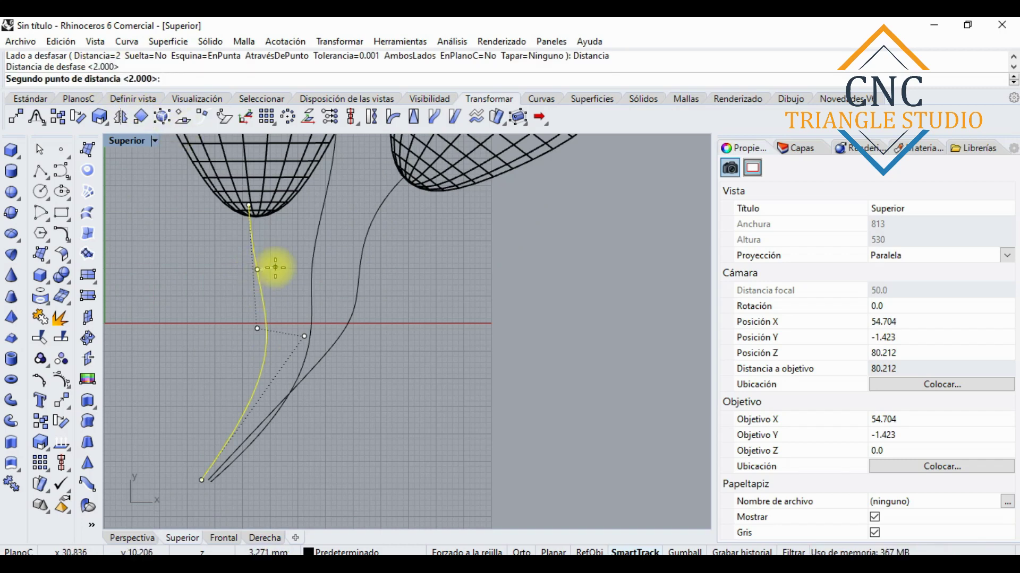
key("Escape")
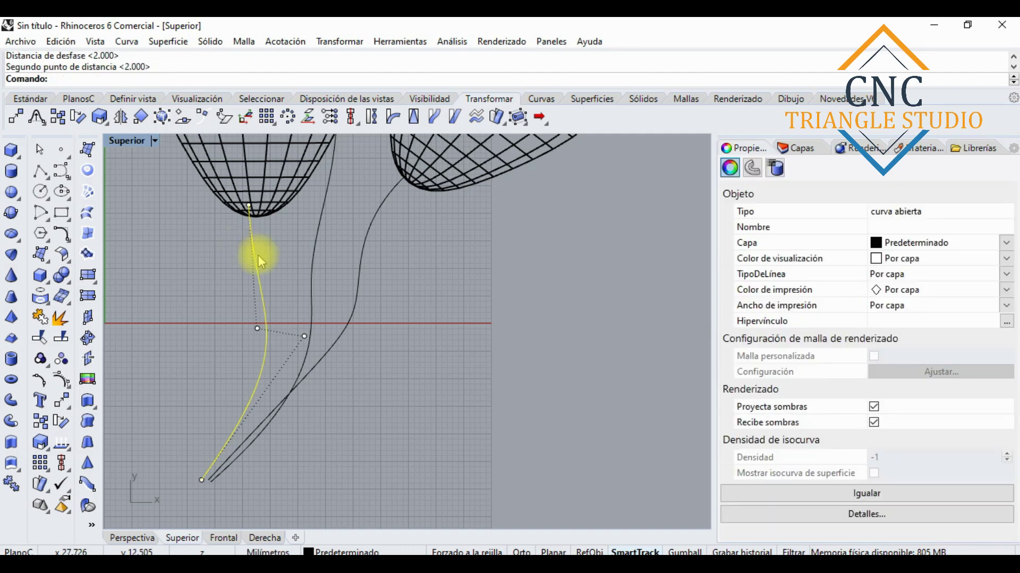
type("Des")
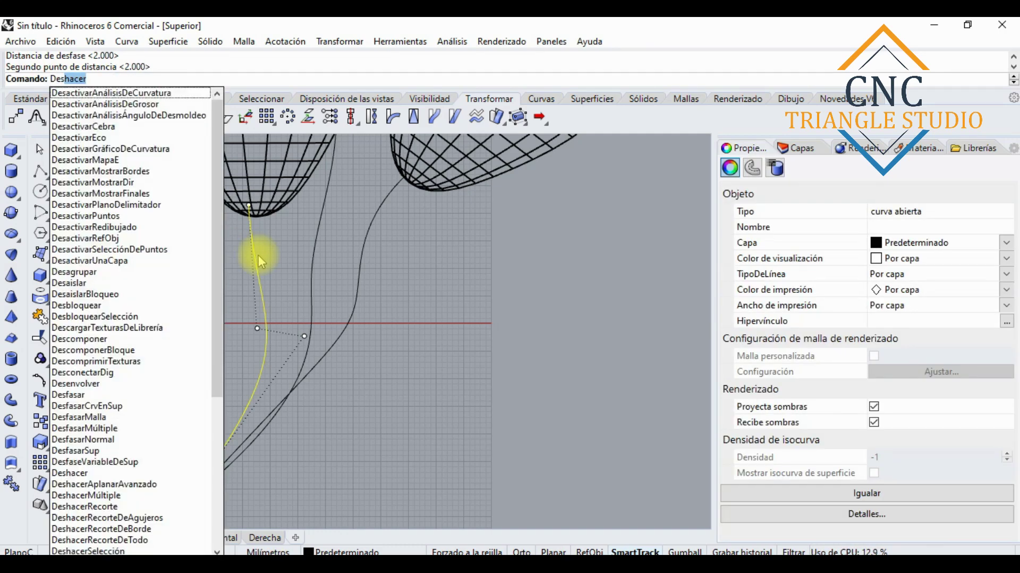
type("fasa")
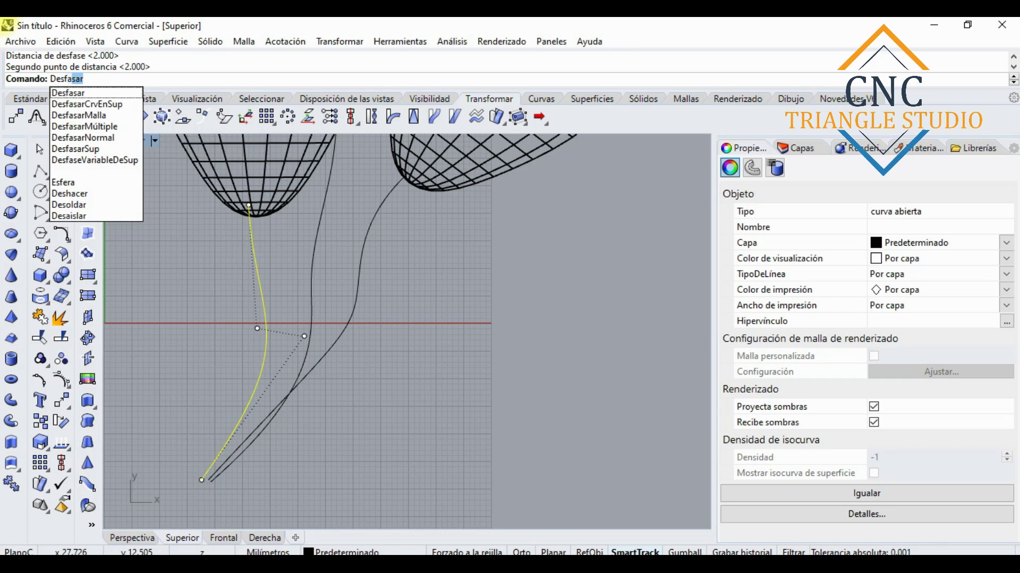
key("Return")
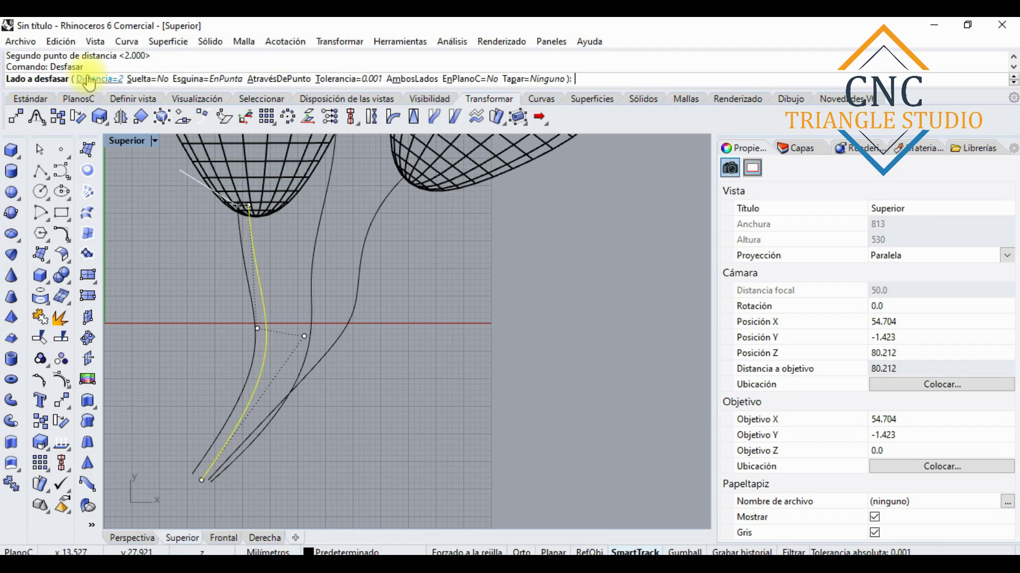
left_click(90, 79)
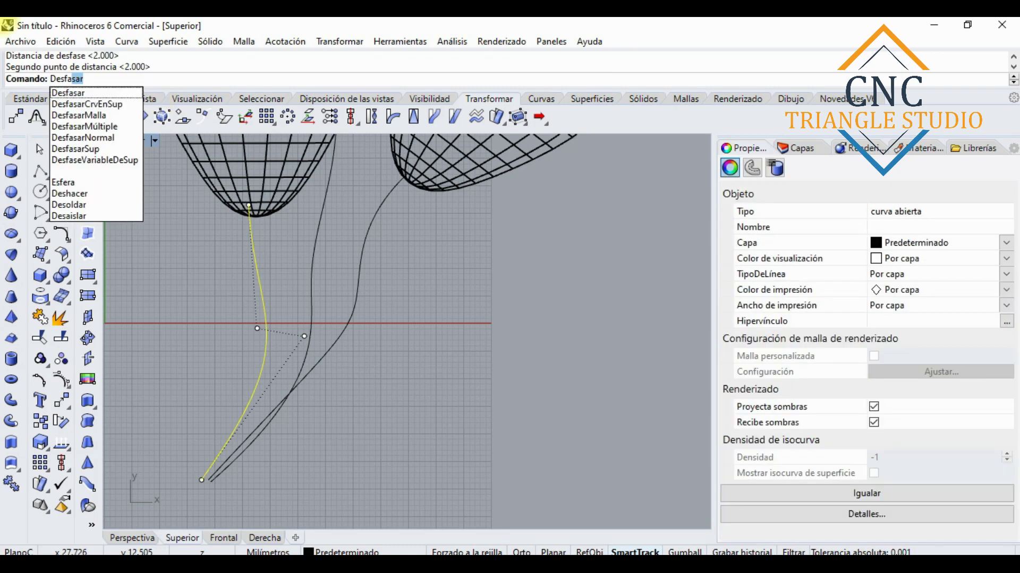
key("Return")
left_click(91, 80)
key("Return")
left_click(274, 319)
left_click(325, 393)
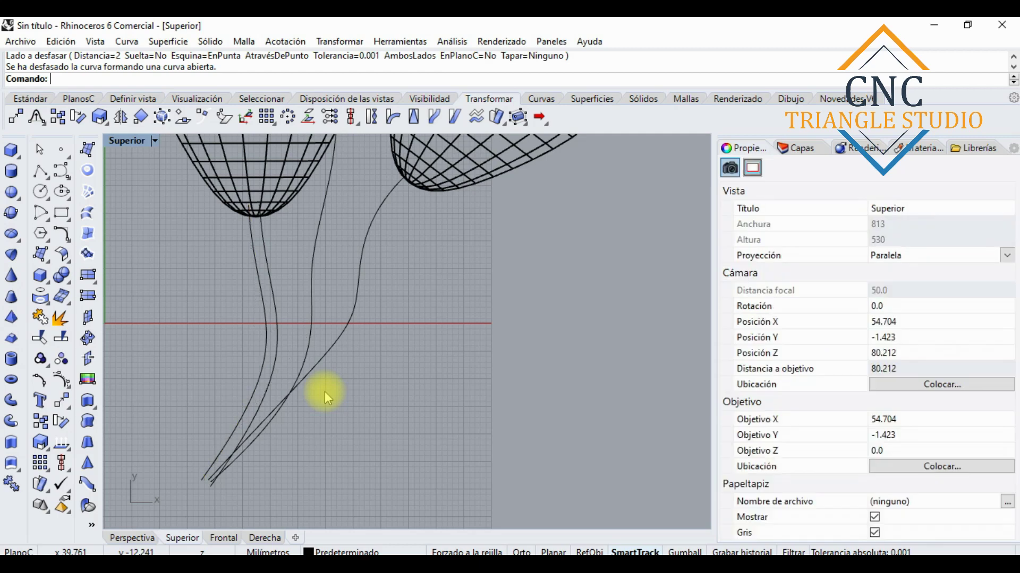
Offset the strings of the top and right balloons by 2 mm each to their right side.
scroll(321, 314, "down", 4)
left_click(331, 308)
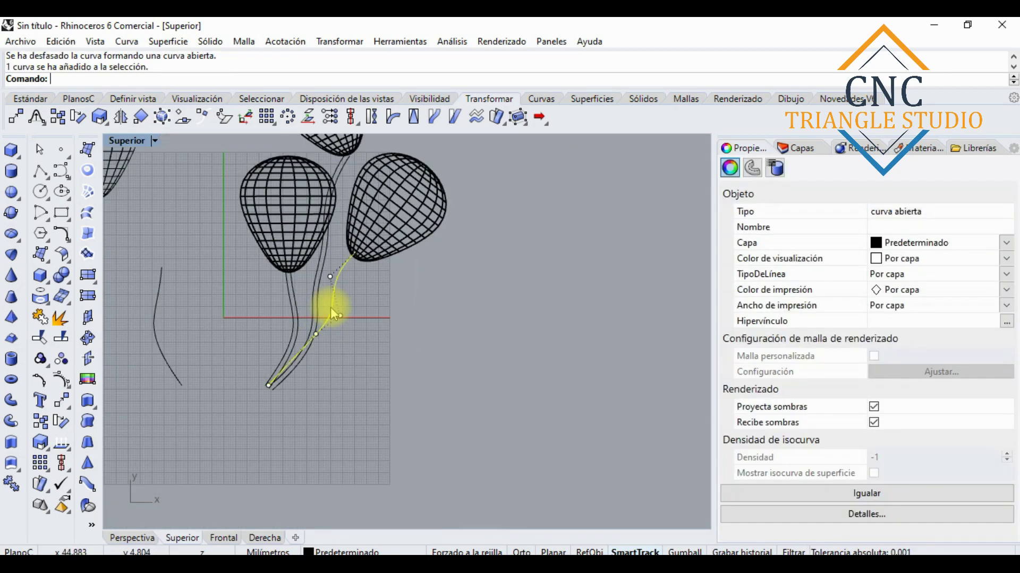
key("Return")
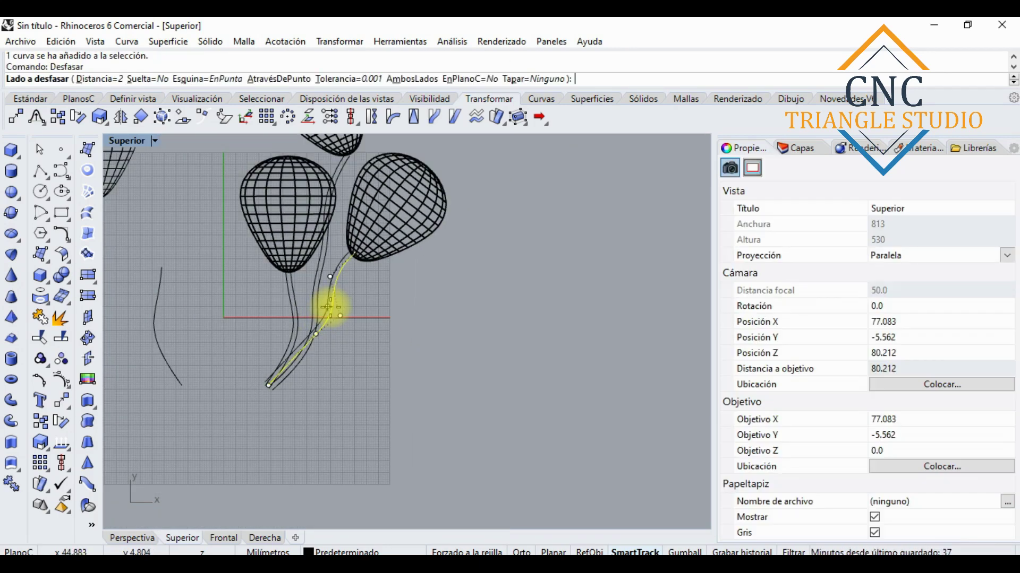
scroll(326, 307, "up", 5)
scroll(326, 307, "down", 3)
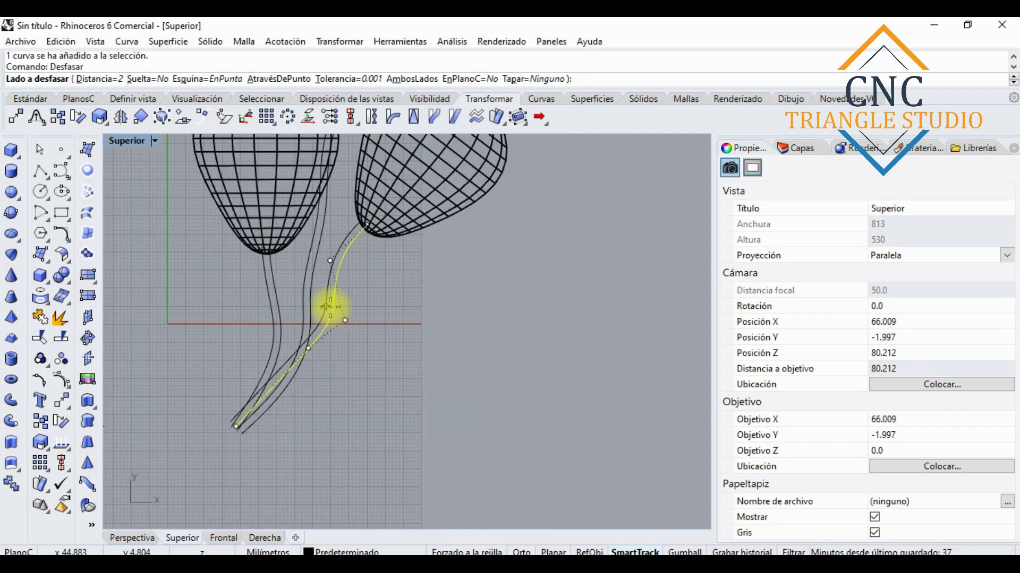
scroll(324, 308, "up", 2)
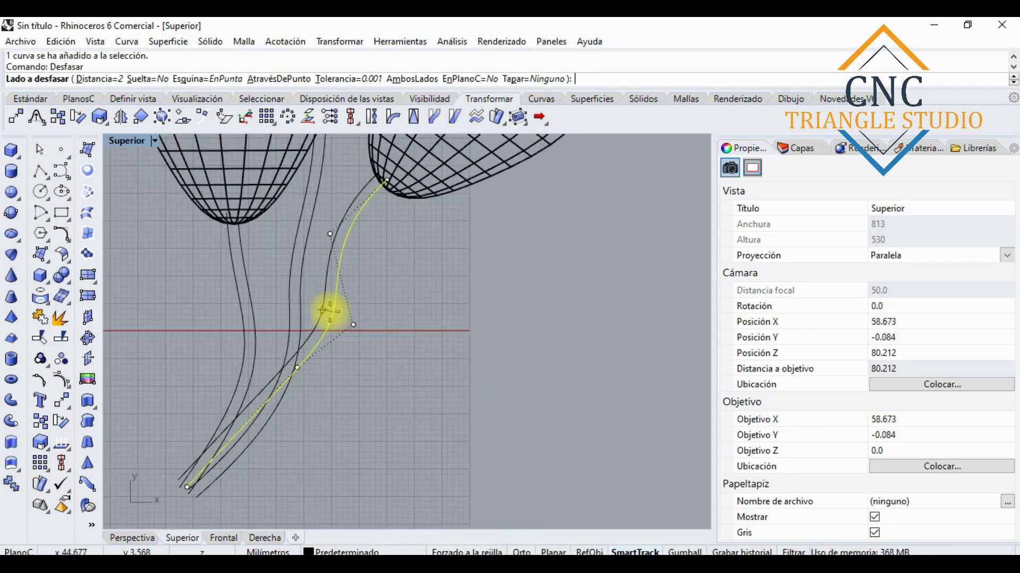
left_click(367, 334)
Try to rotate only the top balloon polysurface clockwise by about 18 degrees around its lower tip.
scroll(394, 368, "down", 4)
scroll(353, 246, "up", 2)
scroll(419, 155, "down", 1)
scroll(409, 181, "up", 3)
left_click(412, 191)
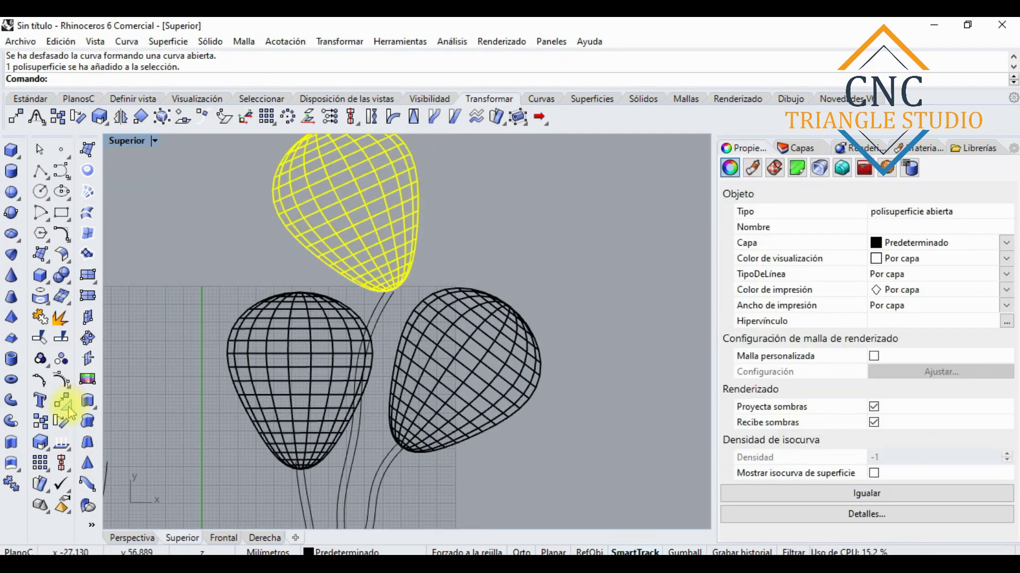
left_click(62, 422)
left_click(386, 288)
left_click(388, 334)
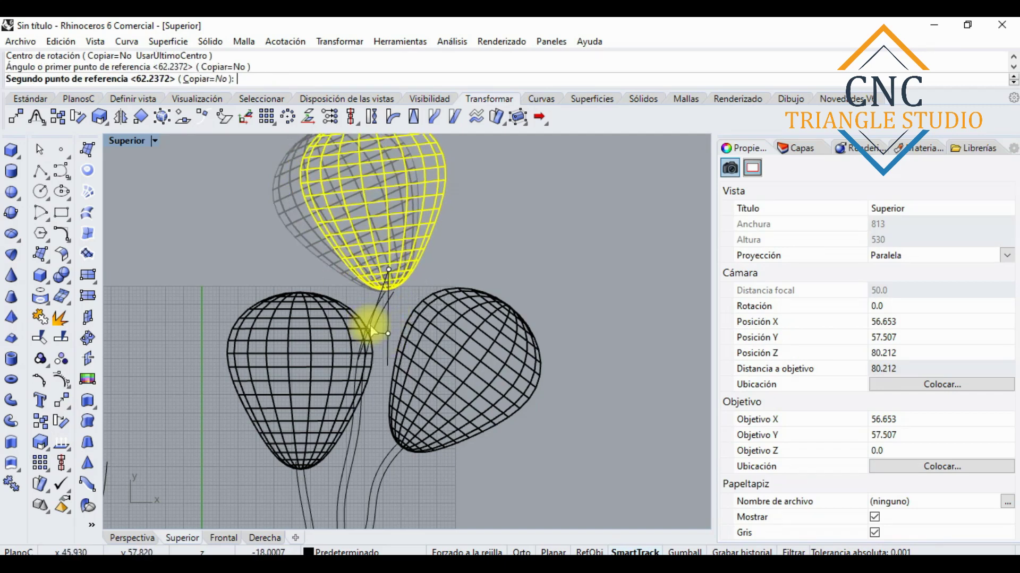
left_click(372, 321)
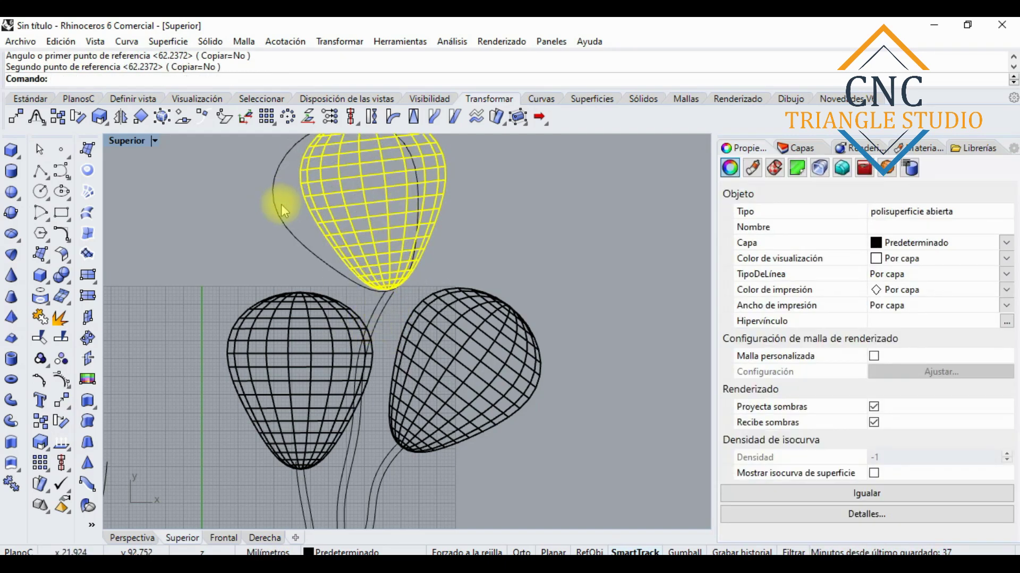
key("ctrl+z")
scroll(249, 238, "down", 2)
scroll(249, 238, "up", 2)
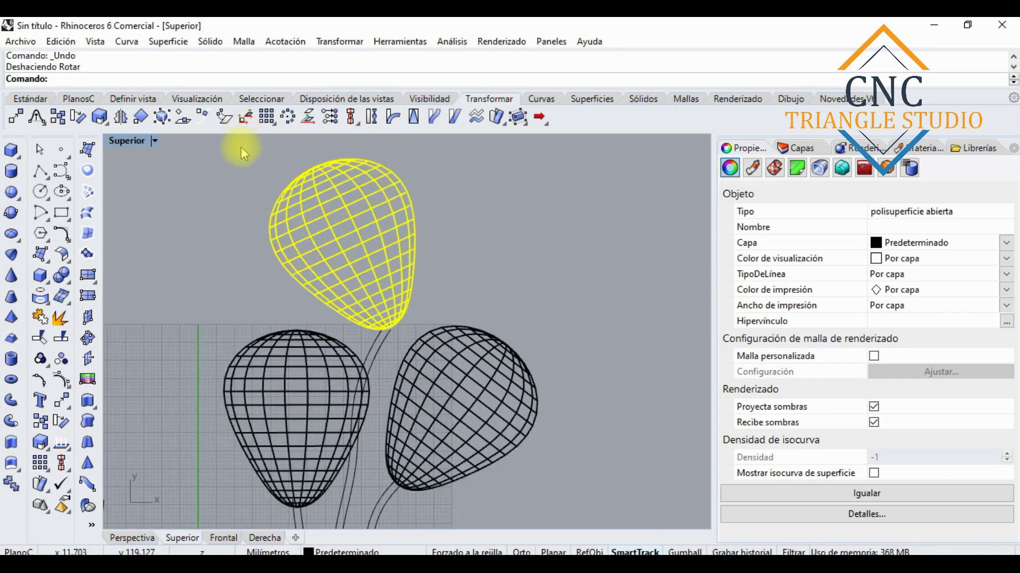
Rotate the top balloon and its outline curve clockwise about the lower tip without the string, and shift both slightly down onto the string.
left_click(474, 287)
left_click_drag(410, 329, 221, 137)
scroll(367, 320, "up", 2)
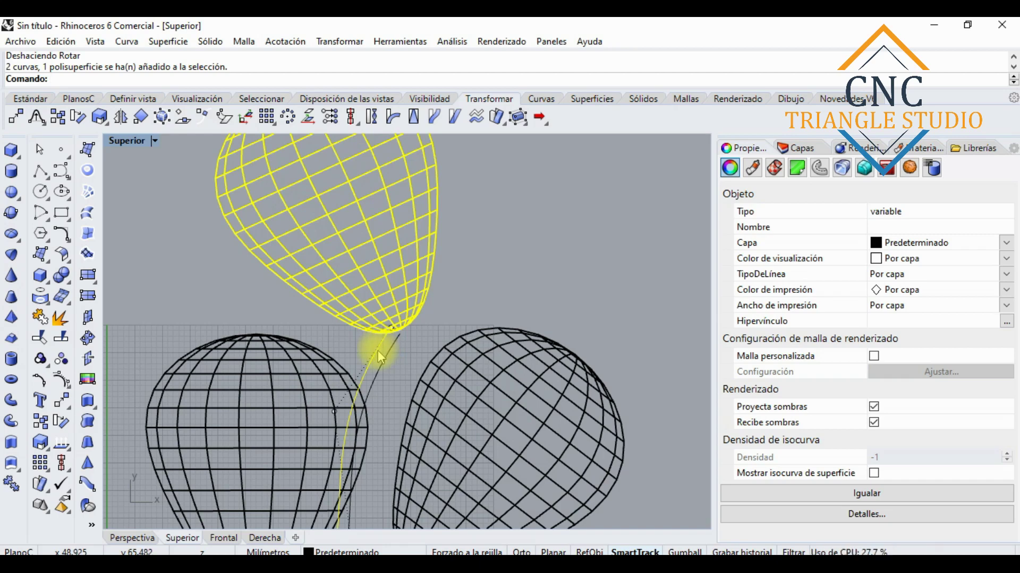
left_click(377, 350, "ctrl")
scroll(341, 301, "down", 1)
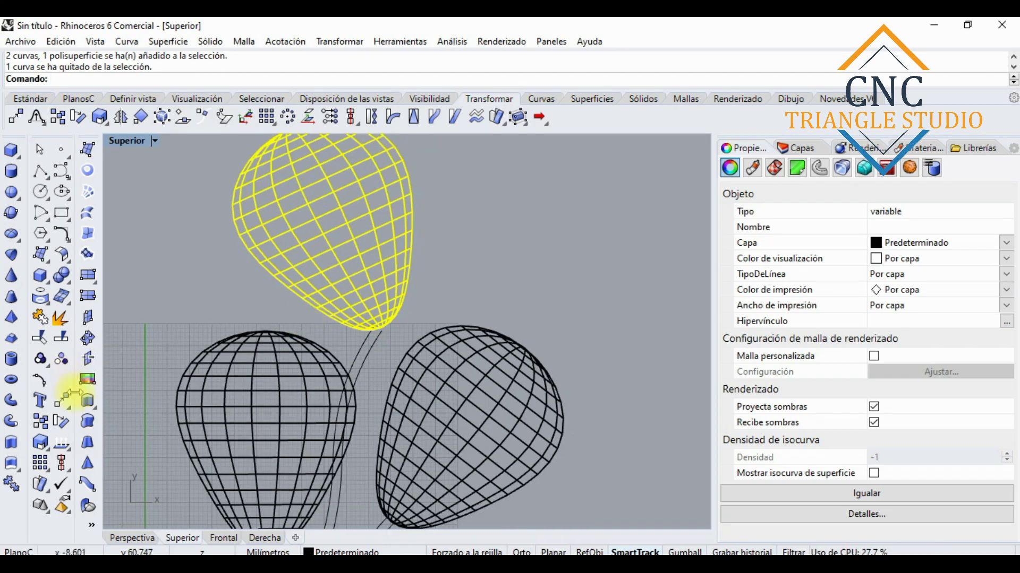
left_click(62, 421)
left_click(385, 317)
left_click(386, 344)
left_click(365, 345)
left_click_drag(378, 259, 377, 272)
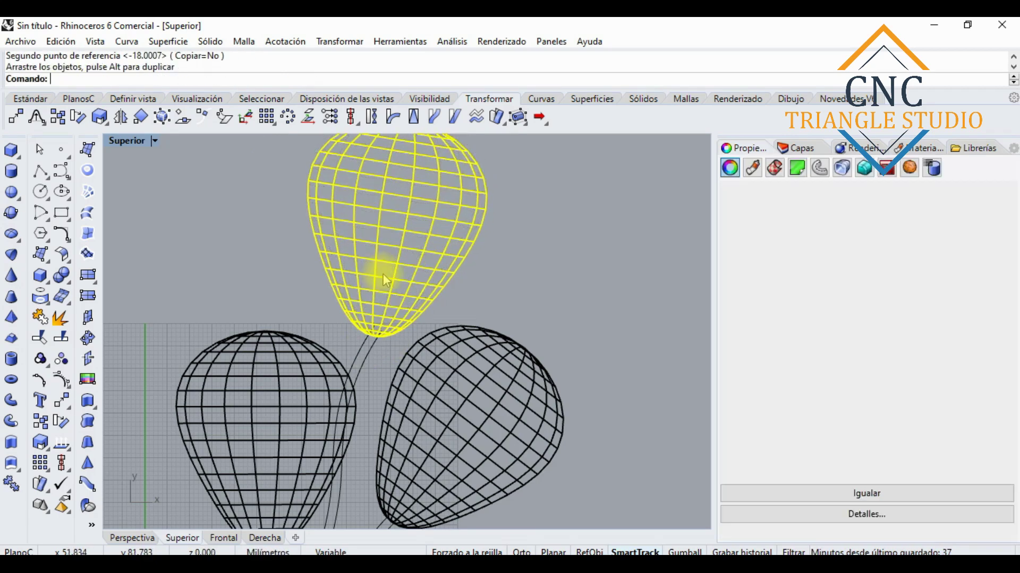
key("Escape")
Examine where the string curves meet the tips and outlines of the three balloons.
scroll(346, 359, "up", 5)
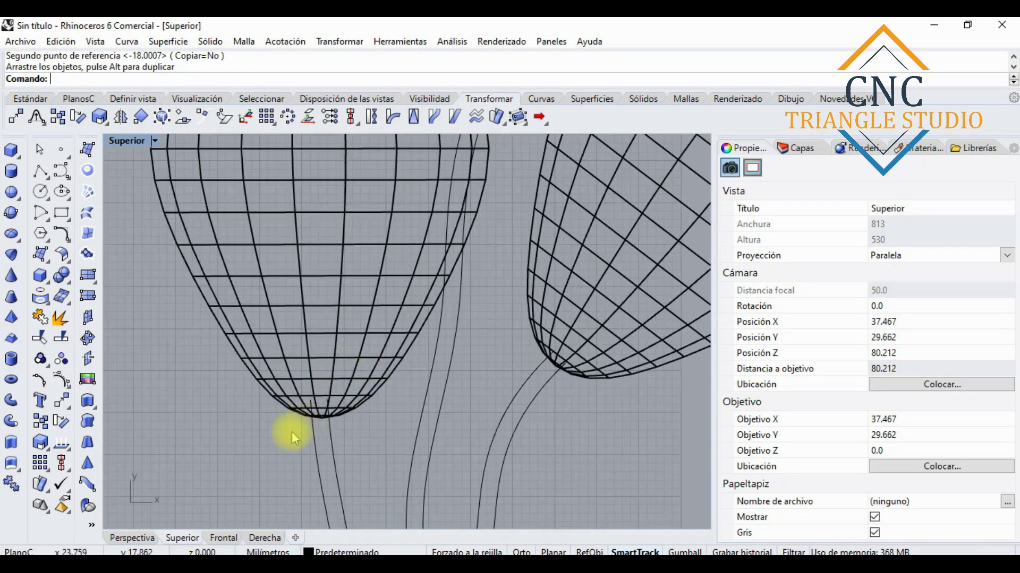
scroll(319, 414, "up", 2)
scroll(338, 371, "up", 2)
scroll(336, 371, "up", 2)
scroll(317, 352, "down", 5)
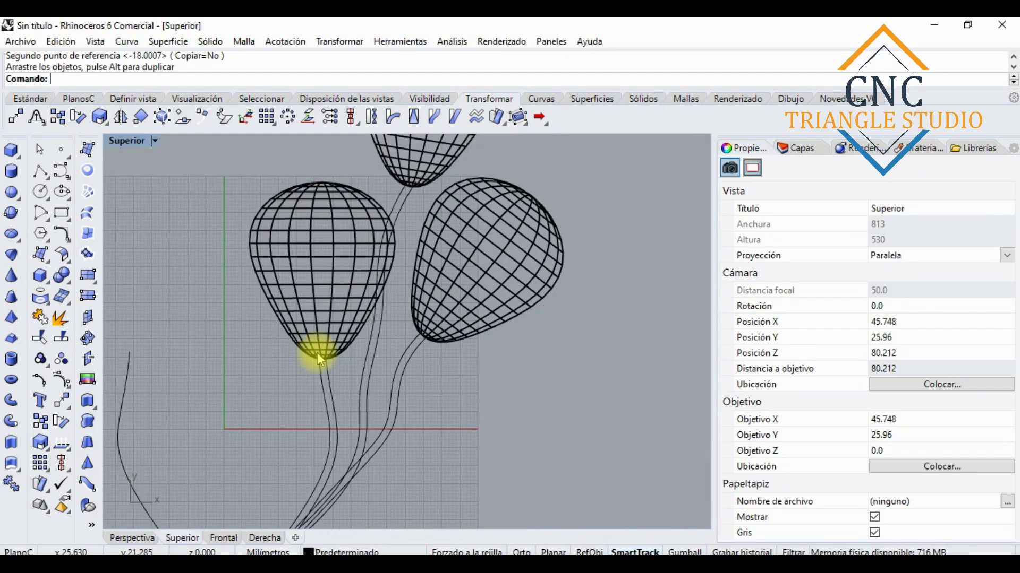
scroll(317, 353, "down", 3)
scroll(379, 292, "up", 2)
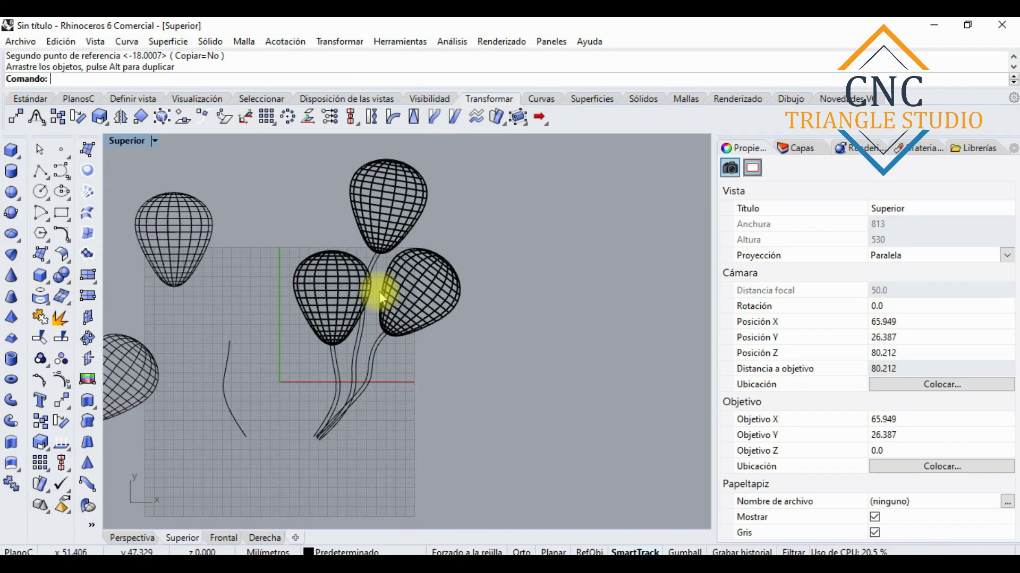
scroll(265, 352, "up", 2)
scroll(310, 291, "down", 2)
scroll(371, 323, "up", 3)
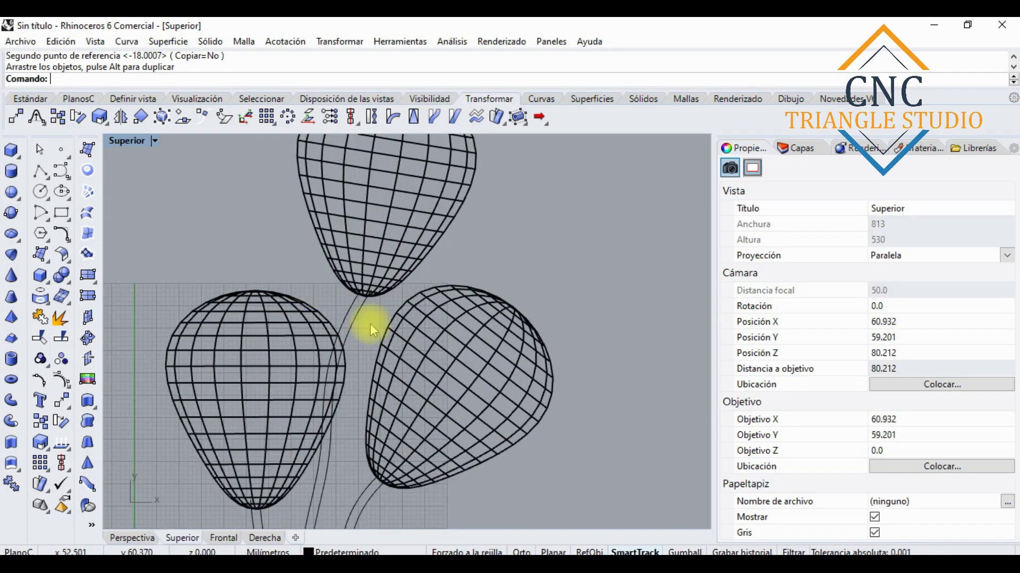
Trim the ends of the string curves at the balloon outlines.
scroll(371, 324, "down", 3)
scroll(380, 357, "up", 2)
scroll(272, 163, "up", 3)
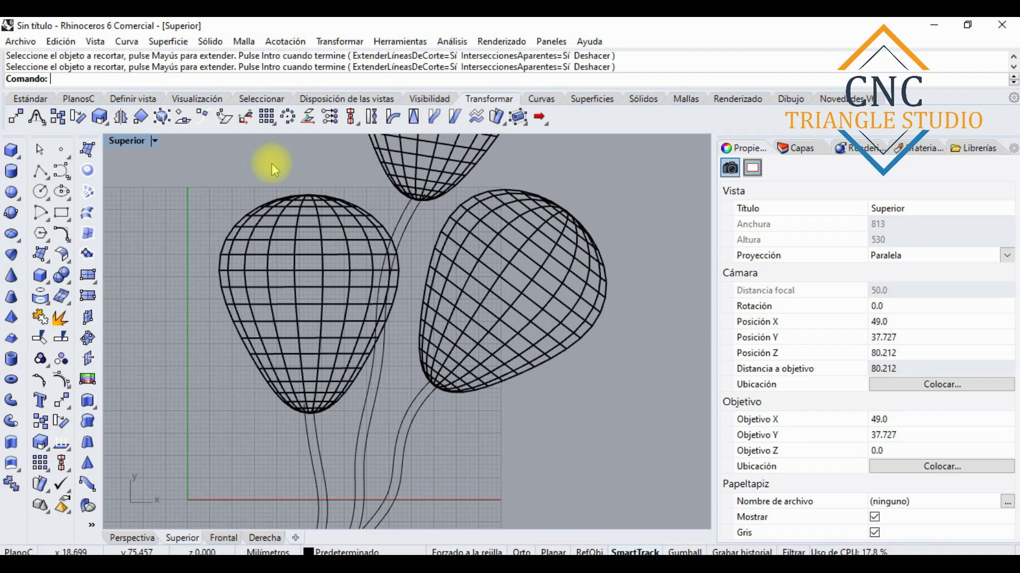
scroll(285, 189, "down", 2)
scroll(285, 189, "up", 2)
scroll(284, 189, "down", 2)
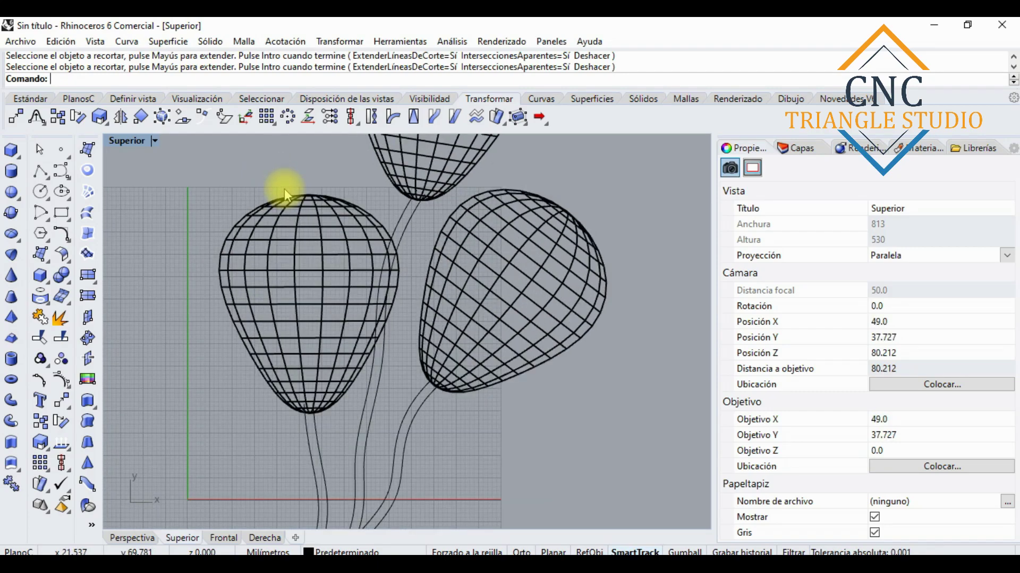
Trim the string ends inside the top balloon's lower tip, using all balloons and strings as cutting objects.
scroll(450, 360, "down", 3)
left_click_drag(479, 410, 319, 166)
scroll(354, 163, "up", 3)
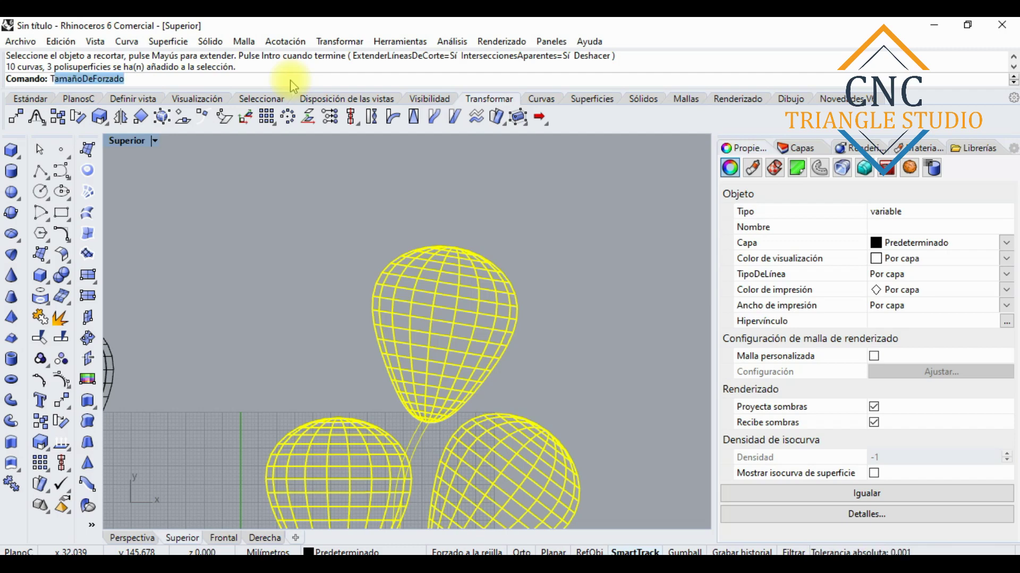
type("Recortar")
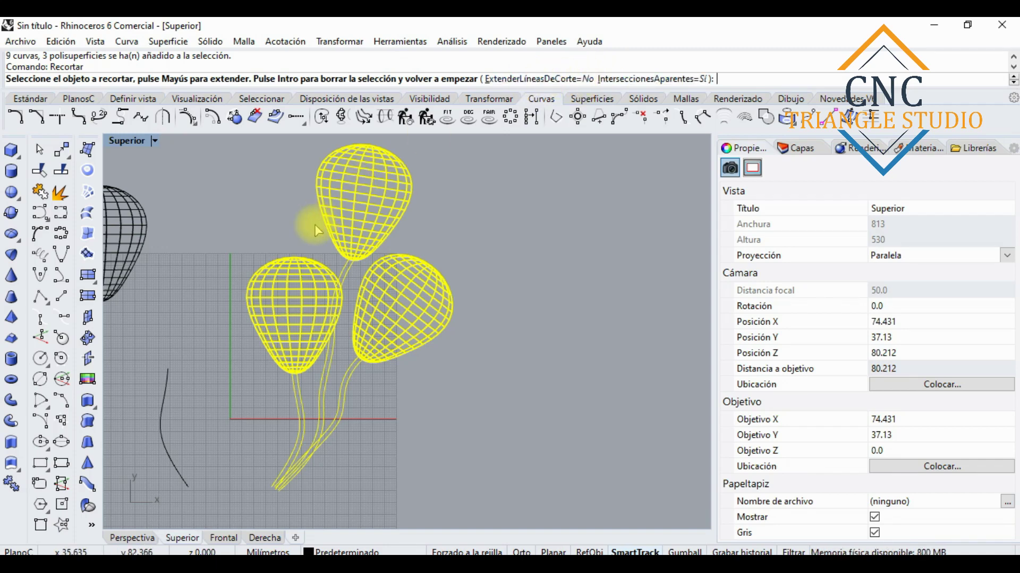
scroll(311, 233, "up", 10)
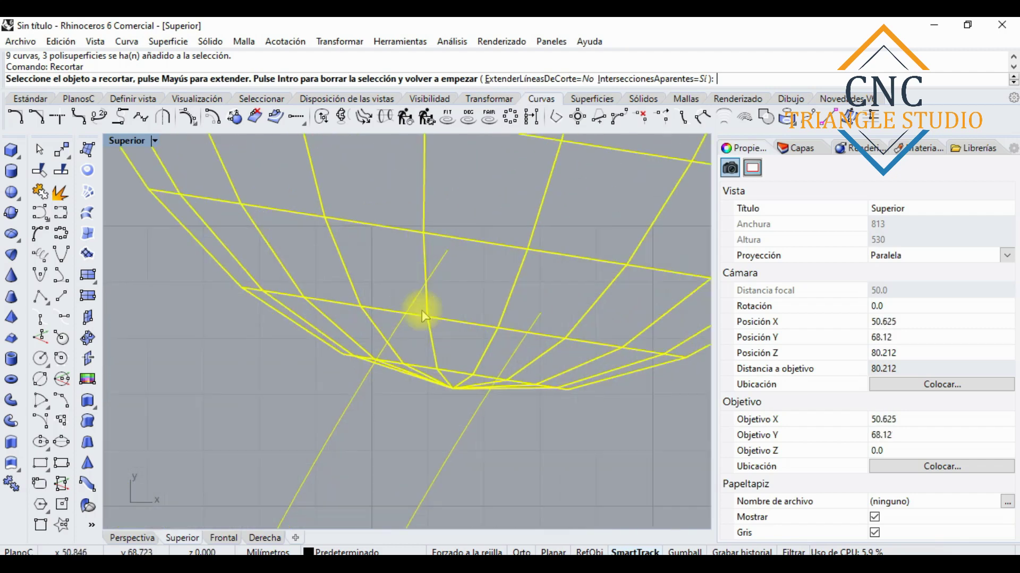
scroll(416, 287, "up", 2)
left_click(394, 348)
left_click(371, 374)
left_click(445, 258)
left_click(562, 331)
Trim the remaining short string stubs back to the top balloon's lower outline.
scroll(511, 409, "up", 10)
left_click(508, 395)
scroll(496, 406, "up", 3)
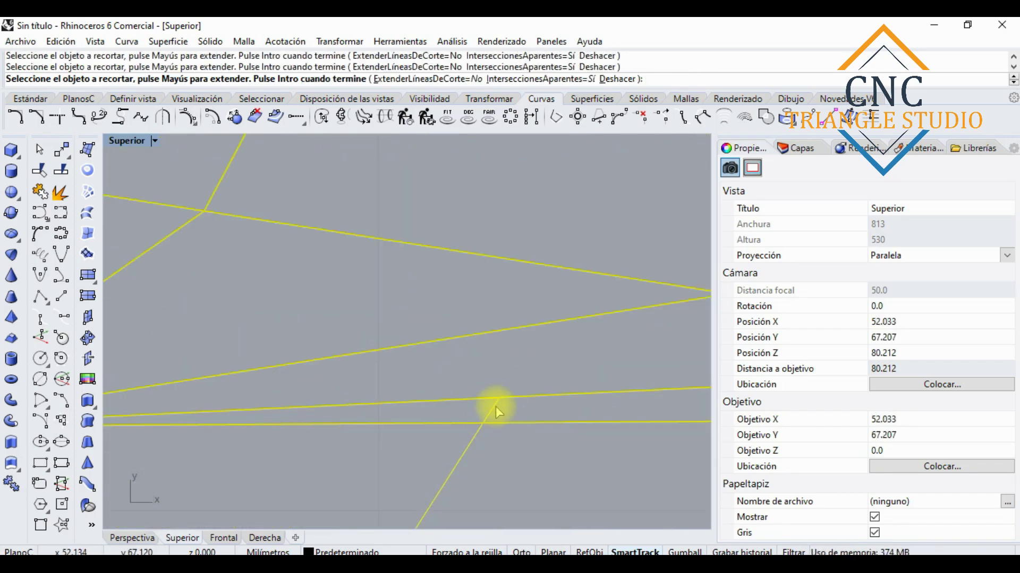
scroll(292, 343, "up", 6)
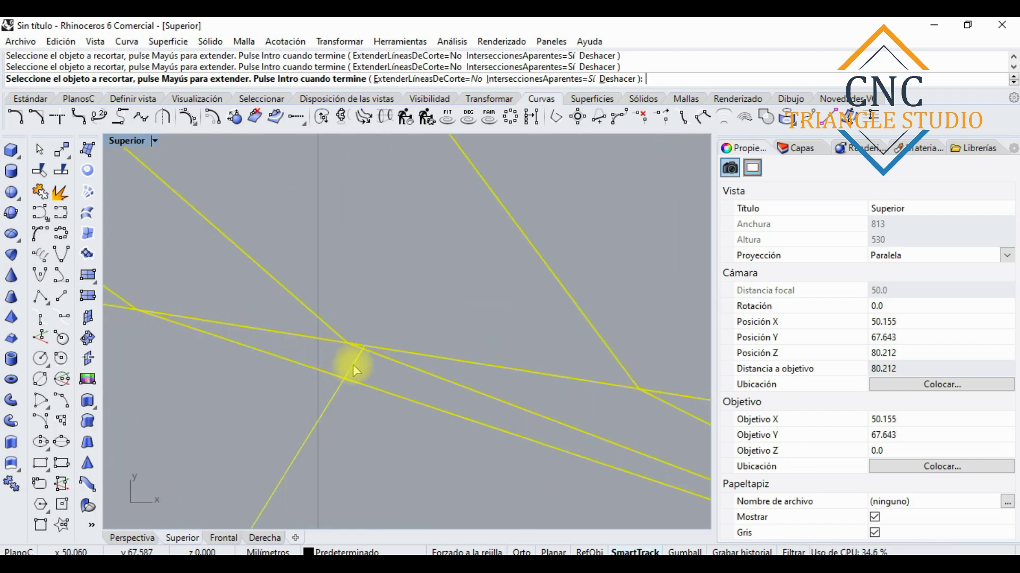
left_click(342, 345)
left_click(392, 374)
Trim the two string ends that extend inside the lower tip of the left balloon.
scroll(348, 355, "down", 5)
scroll(317, 536, "up", 3)
scroll(369, 314, "up", 5)
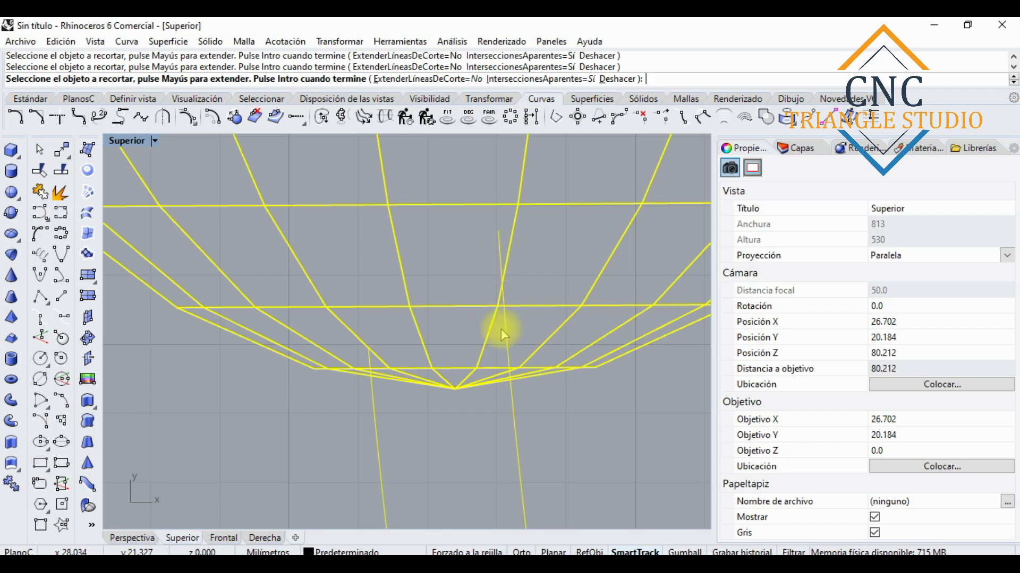
scroll(367, 356, "up", 2)
scroll(368, 356, "up", 2)
scroll(342, 403, "up", 2)
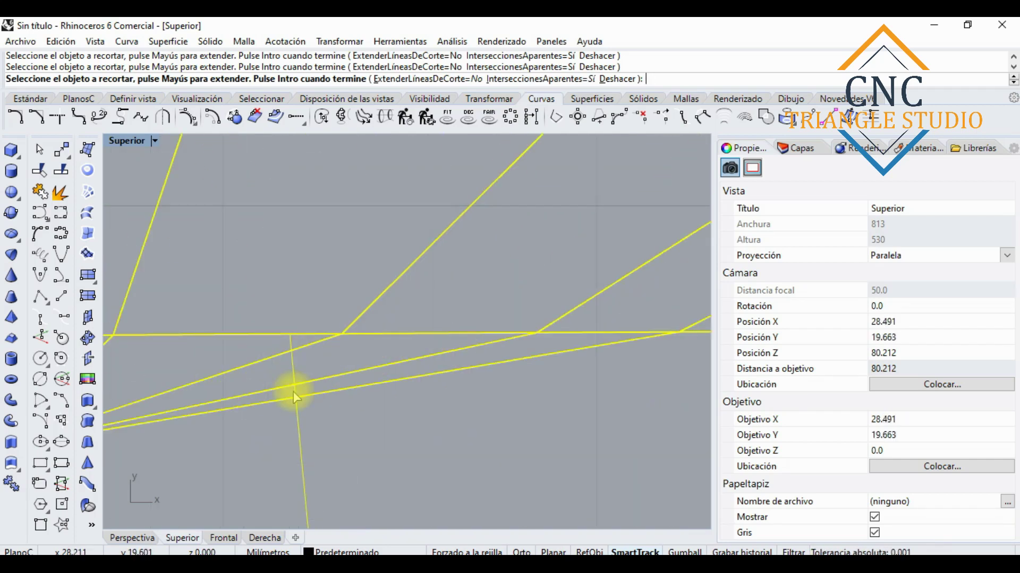
scroll(295, 348, "down", 2)
scroll(303, 250, "down", 3)
Trim the string ends at the right balloon's lower tip and check one of its string curves.
scroll(500, 269, "up", 5)
scroll(365, 210, "down", 3)
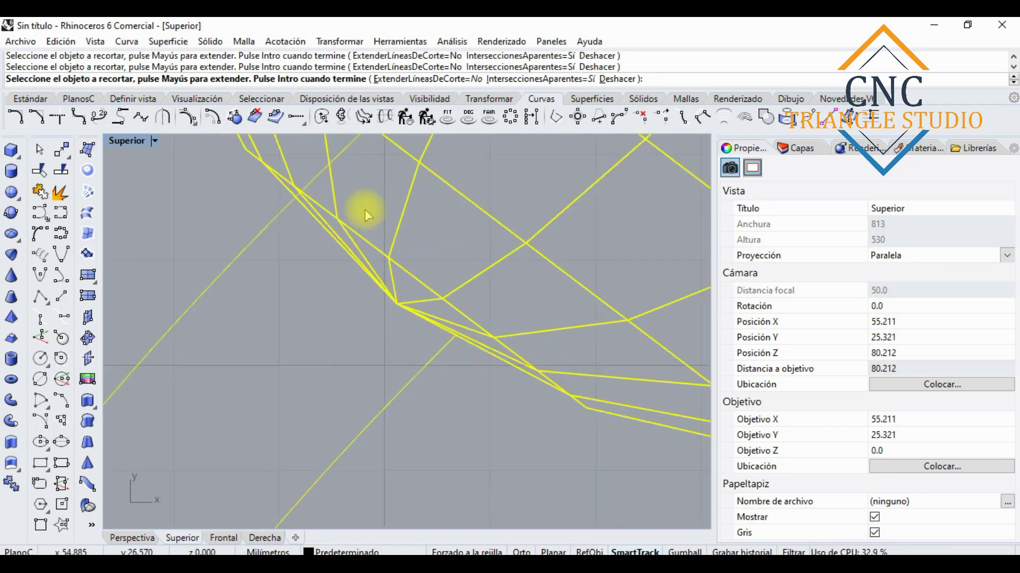
scroll(321, 307, "up", 3)
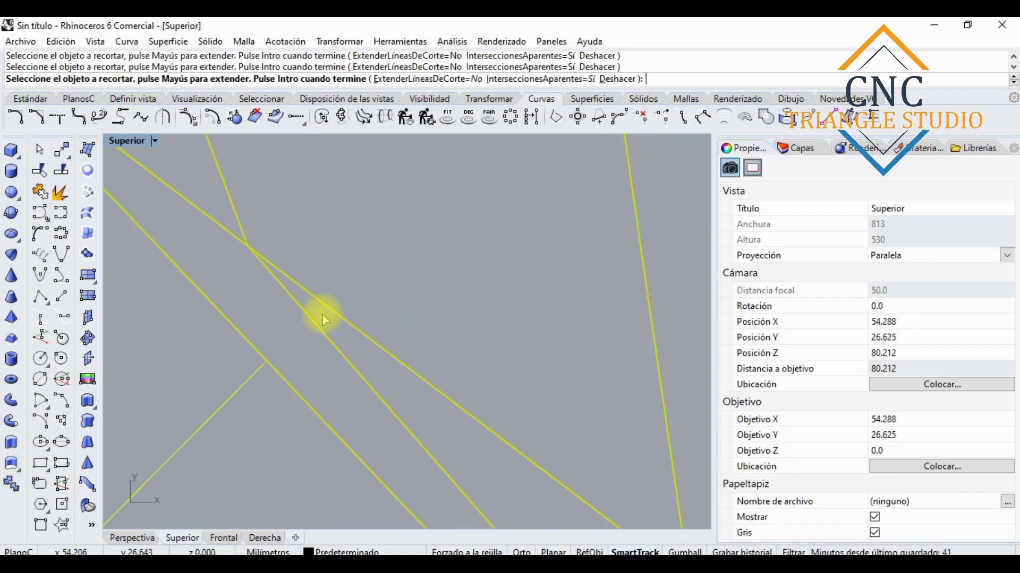
scroll(323, 314, "down", 3)
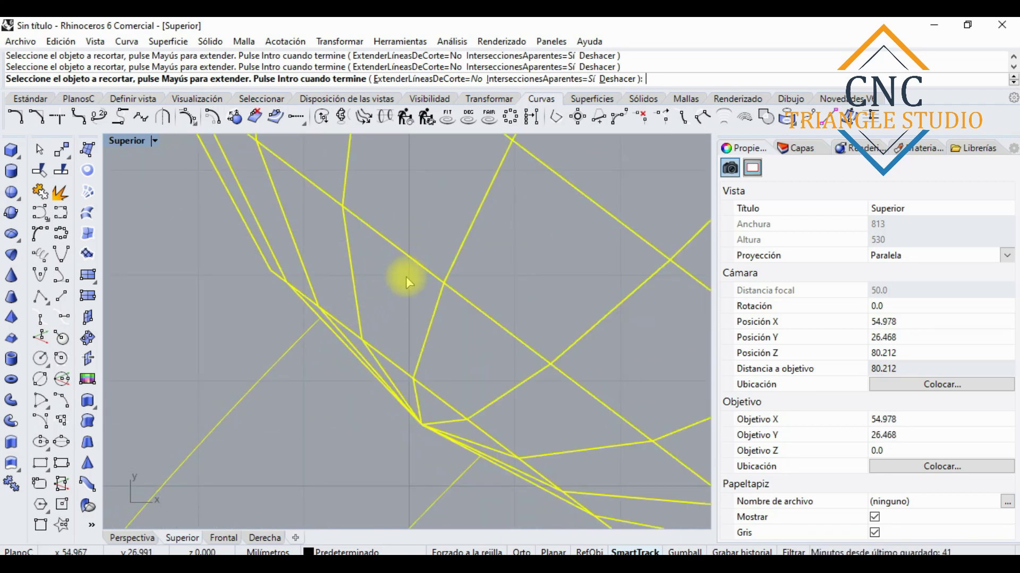
scroll(405, 276, "down", 3)
key("Return")
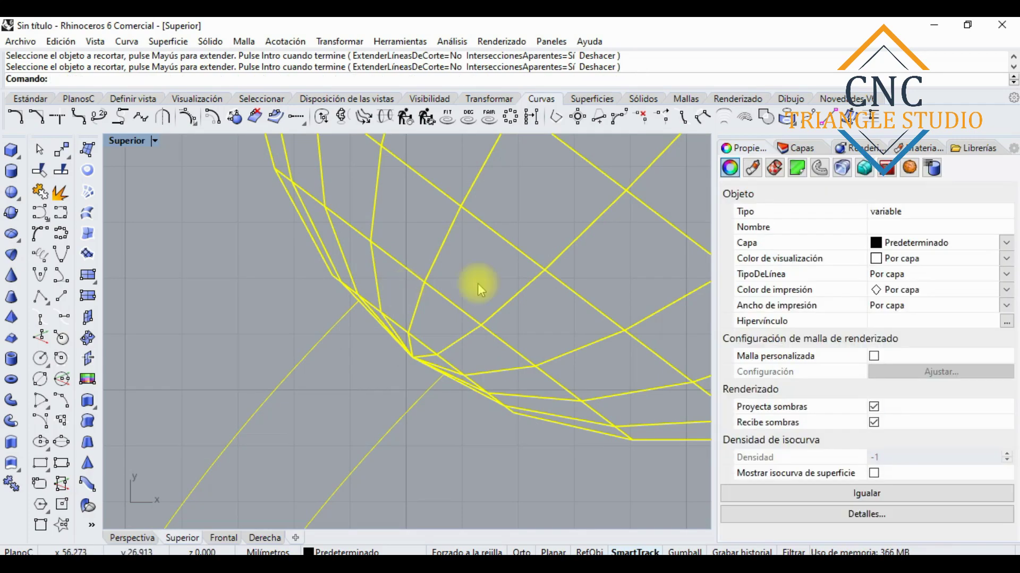
scroll(477, 282, "down", 5)
left_click(429, 317)
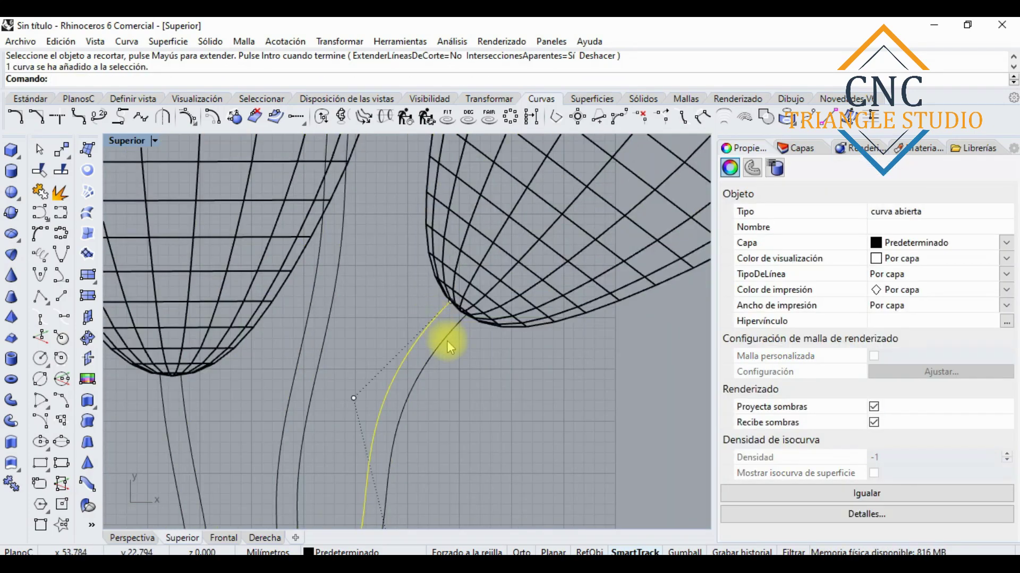
scroll(450, 340, "down", 5)
key("Escape")
scroll(467, 308, "up", 5)
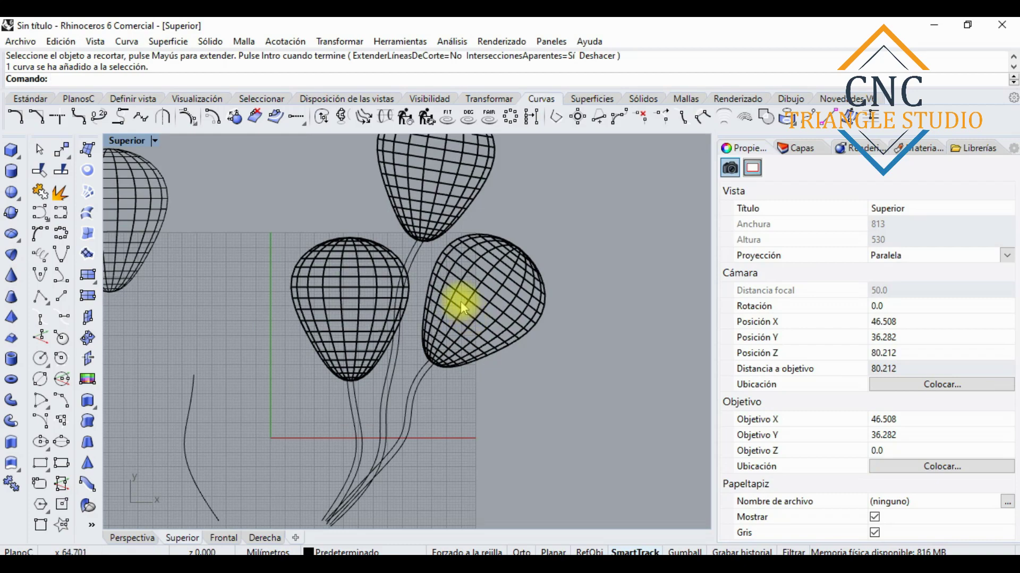
Trim the upper pieces of the top balloon's double string where it passes behind the left balloon, using the whole bouquet as cutting objects.
left_click(467, 297)
scroll(438, 363, "down", 3)
left_click_drag(492, 447, 344, 206)
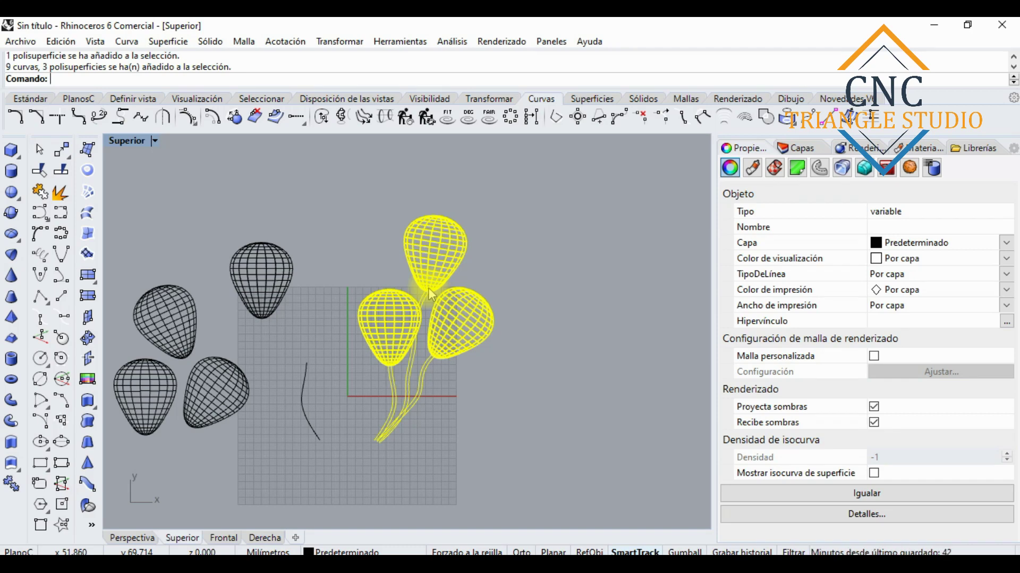
scroll(429, 288, "up", 6)
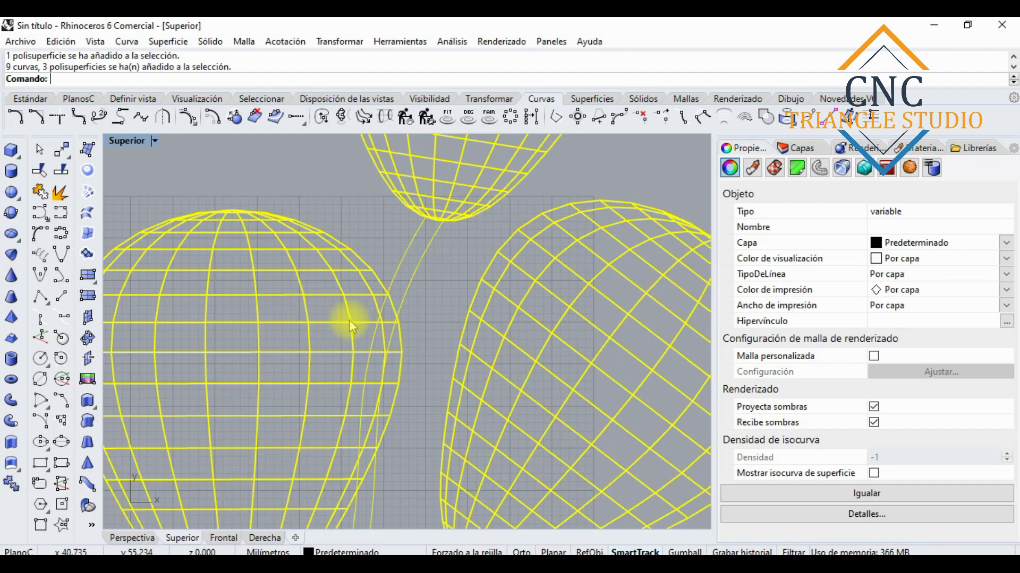
scroll(260, 323, "up", 5)
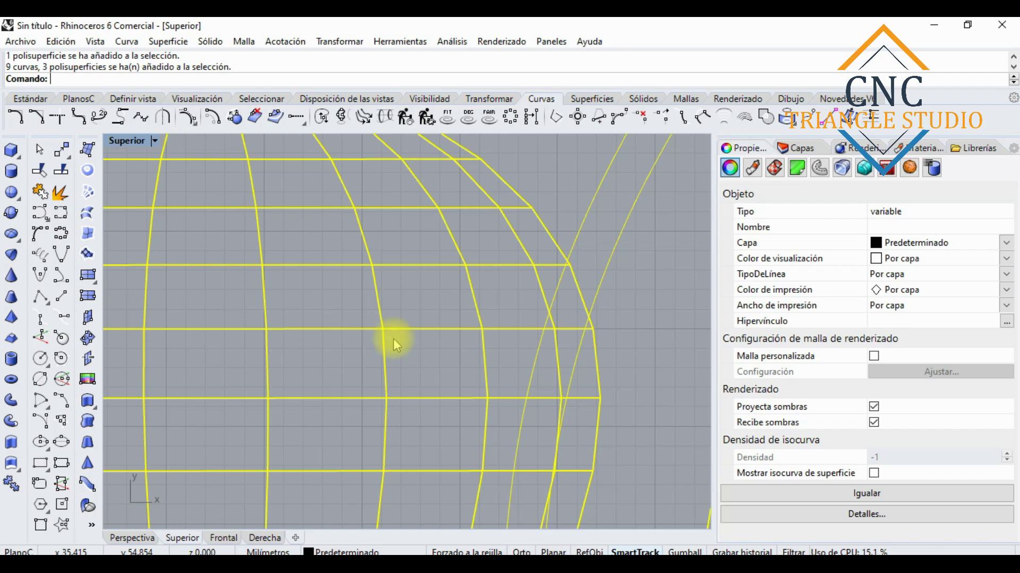
scroll(414, 345, "down", 3)
scroll(460, 359, "up", 2)
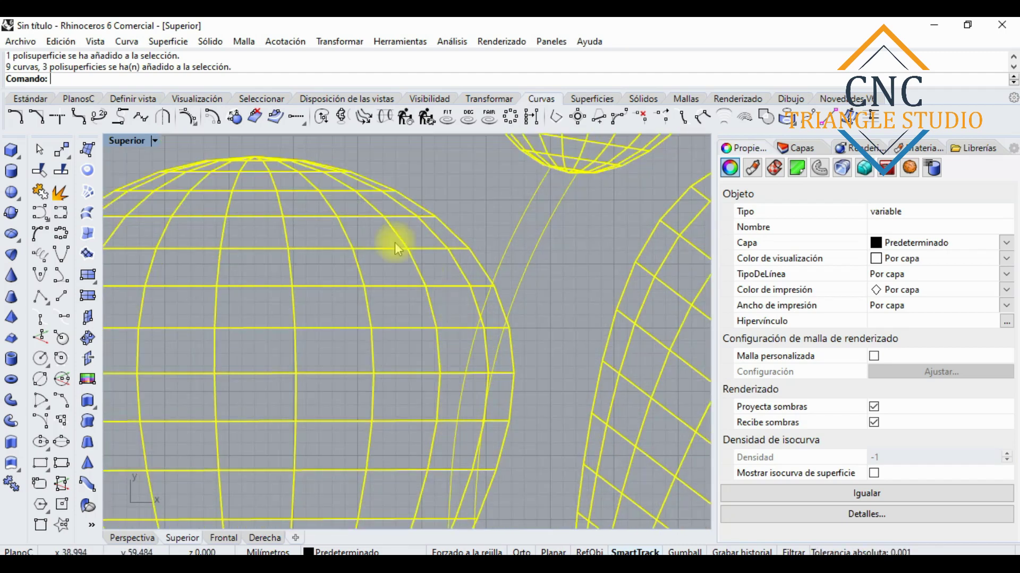
key("ctrl+t")
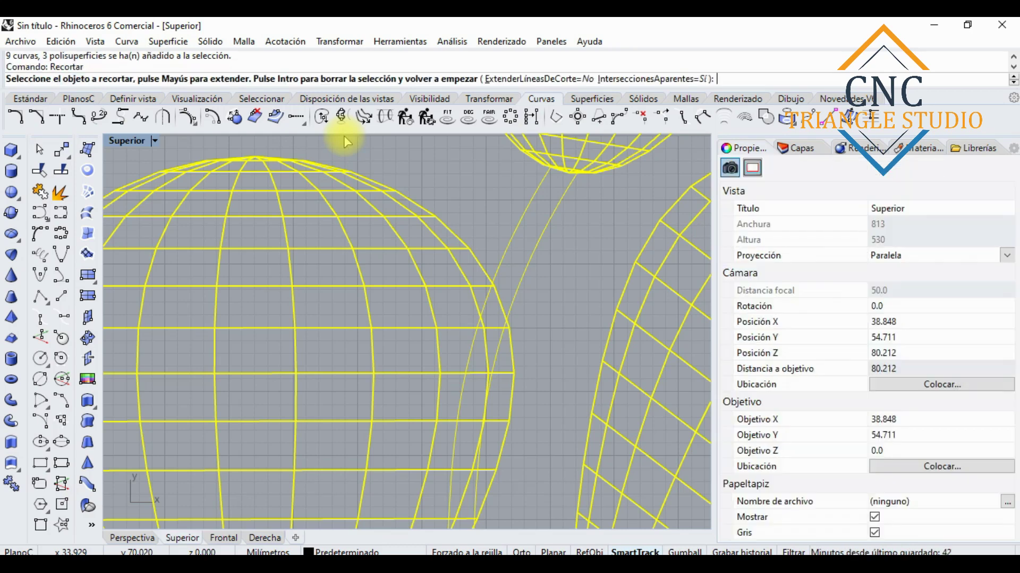
scroll(467, 255, "up", 3)
left_click(478, 262)
left_click(450, 350)
scroll(428, 448, "up", 3)
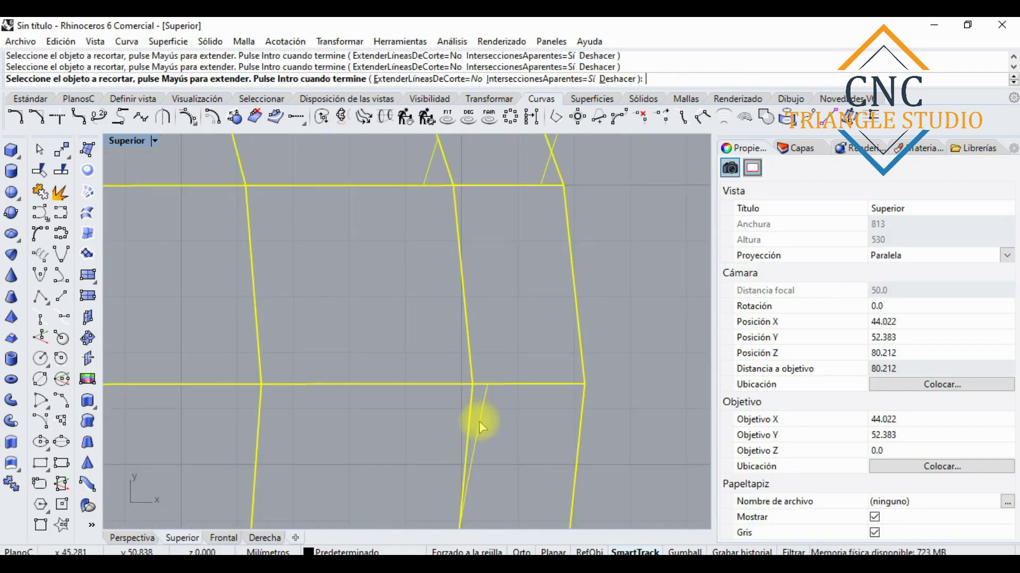
Trim the remaining string pieces across the lower part of the left balloon and finish trimming.
scroll(448, 408, "down", 4)
scroll(470, 323, "up", 2)
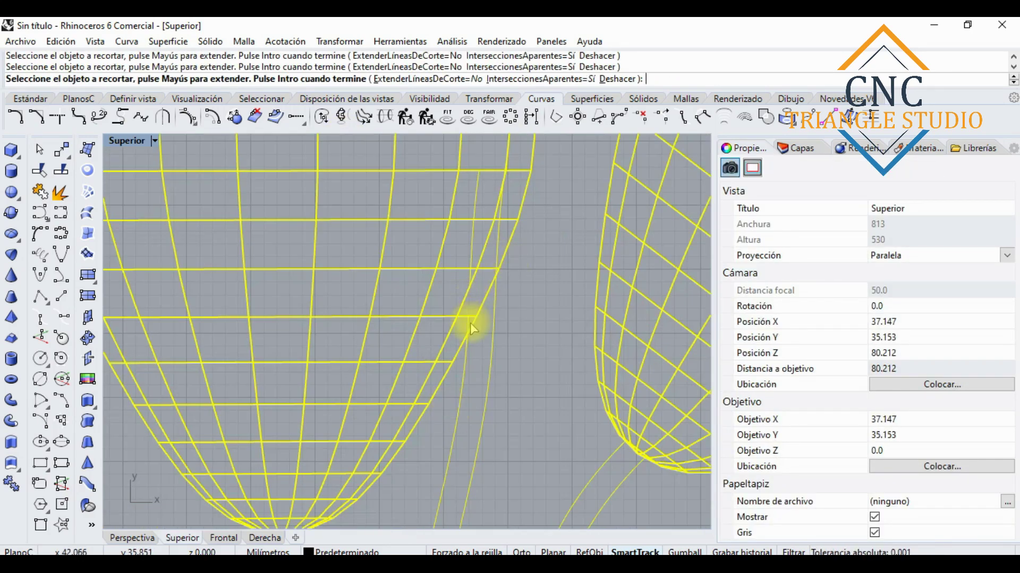
scroll(497, 243, "up", 1)
scroll(499, 275, "up", 1)
scroll(547, 280, "down", 4)
scroll(572, 312, "up", 2)
key("Return")
scroll(471, 236, "up", 2)
key("Escape")
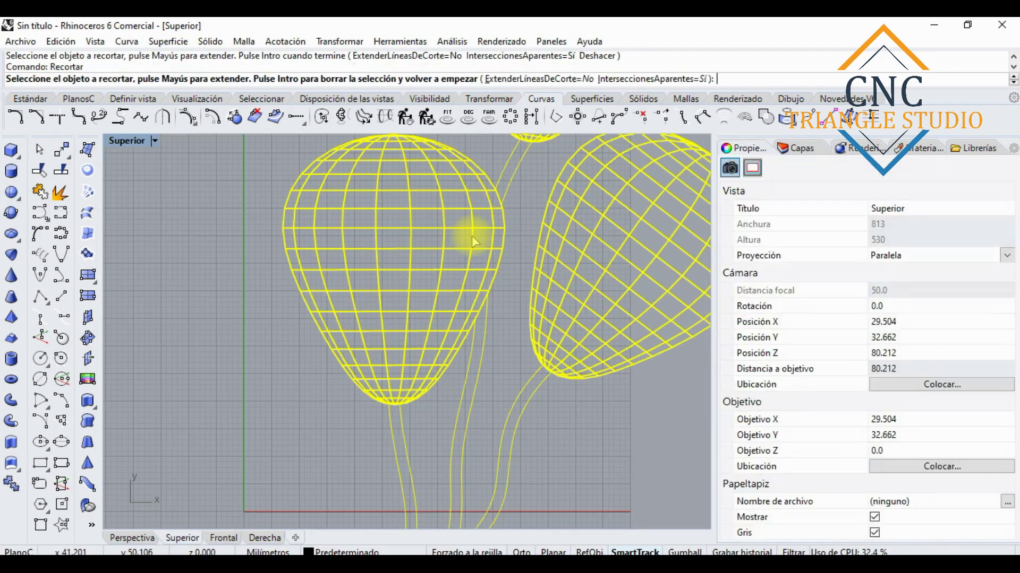
Create a 2D drawing of the three balloons and strings from the Superior view, with tangent edges and grouped output on layer Make2D.
scroll(285, 212, "down", 1)
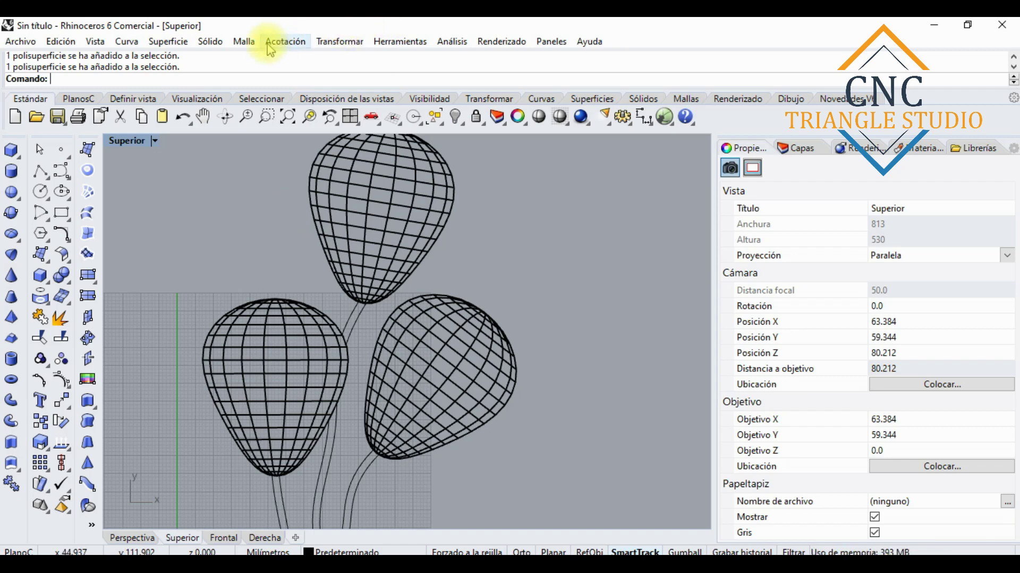
scroll(279, 246, "down", 5)
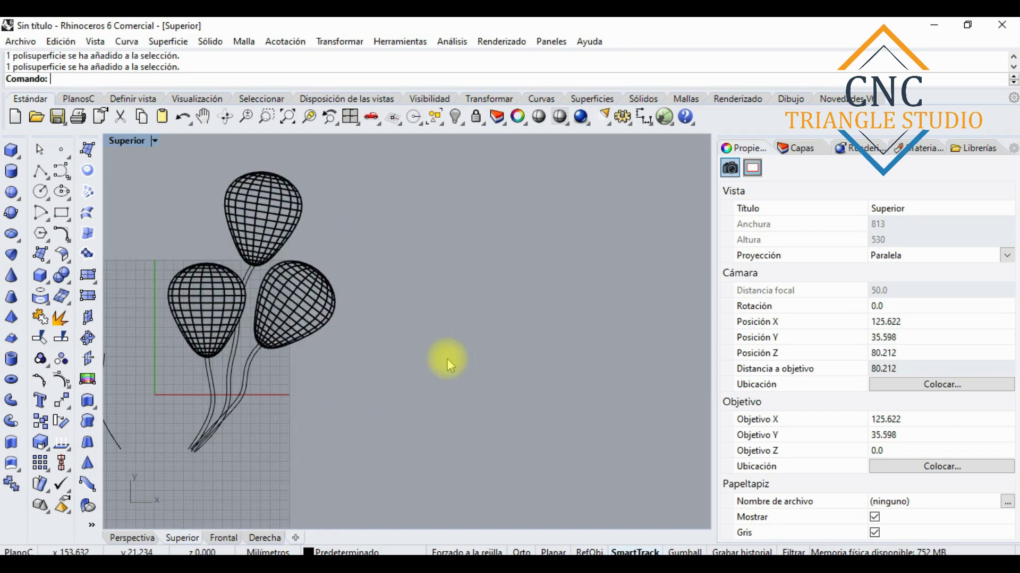
left_click_drag(311, 466, 176, 171)
scroll(258, 210, "up", 5)
scroll(258, 202, "down", 3)
left_click(285, 41)
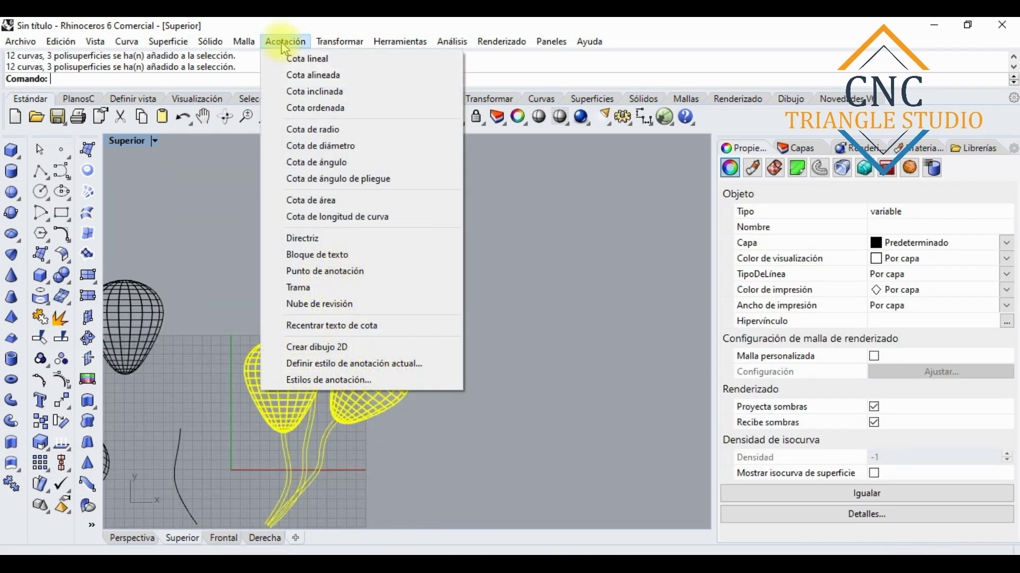
left_click(364, 347)
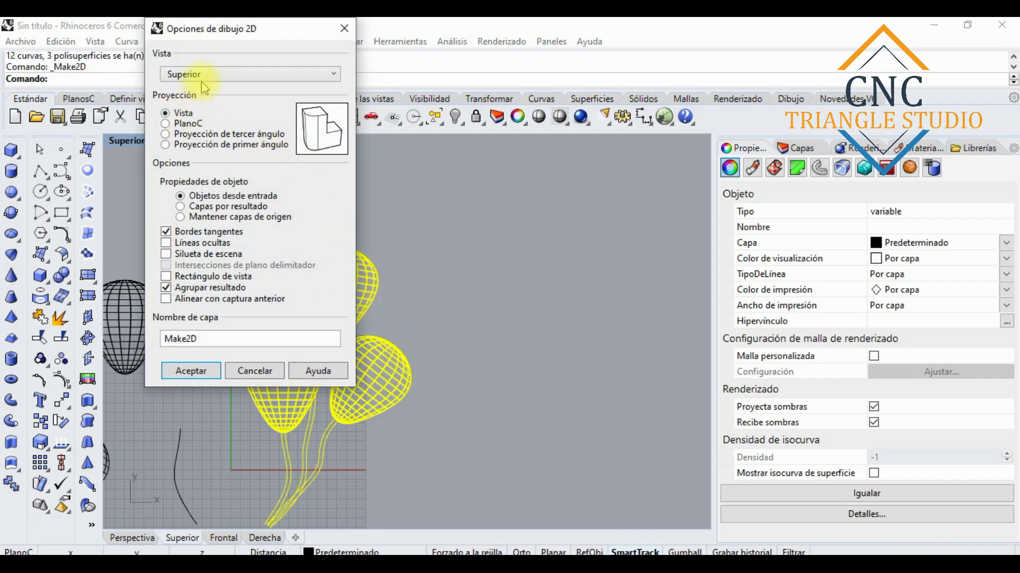
left_click_drag(227, 29, 45, 26)
left_click_drag(108, 26, 602, 76)
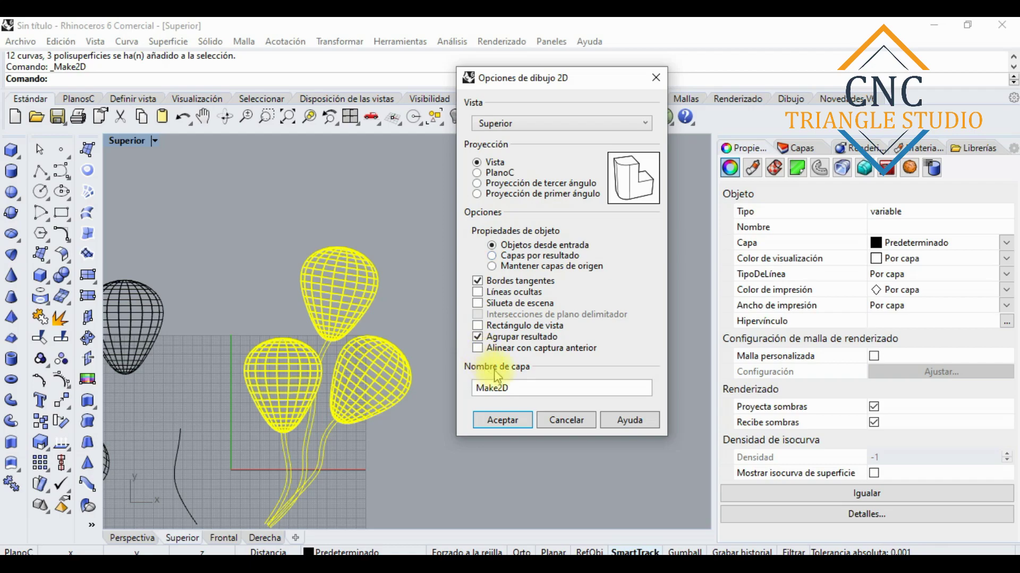
left_click(487, 421)
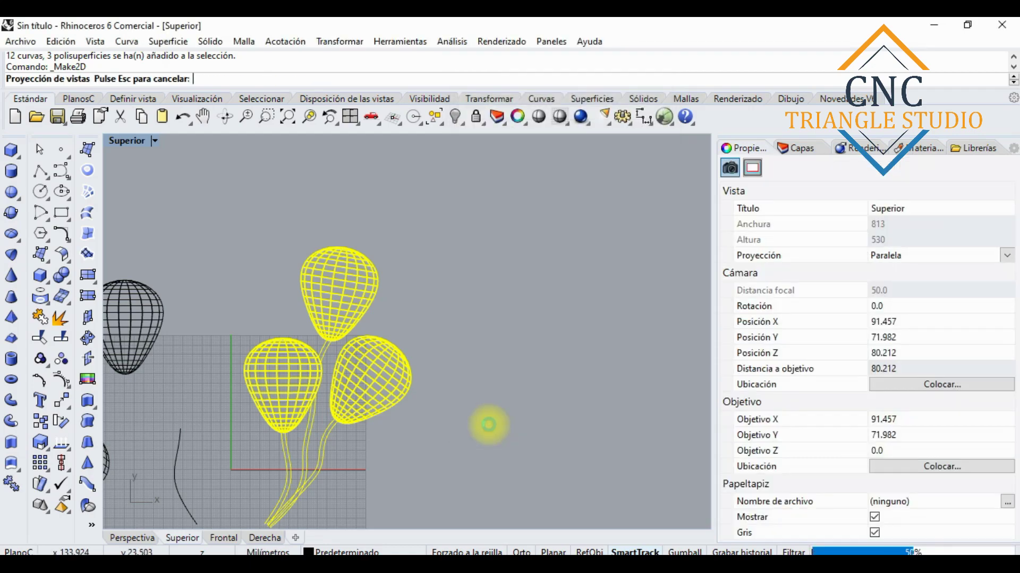
Examine the generated 2D drawing, checking the balloon wireframes and individual string curves.
scroll(636, 339, "up", 2)
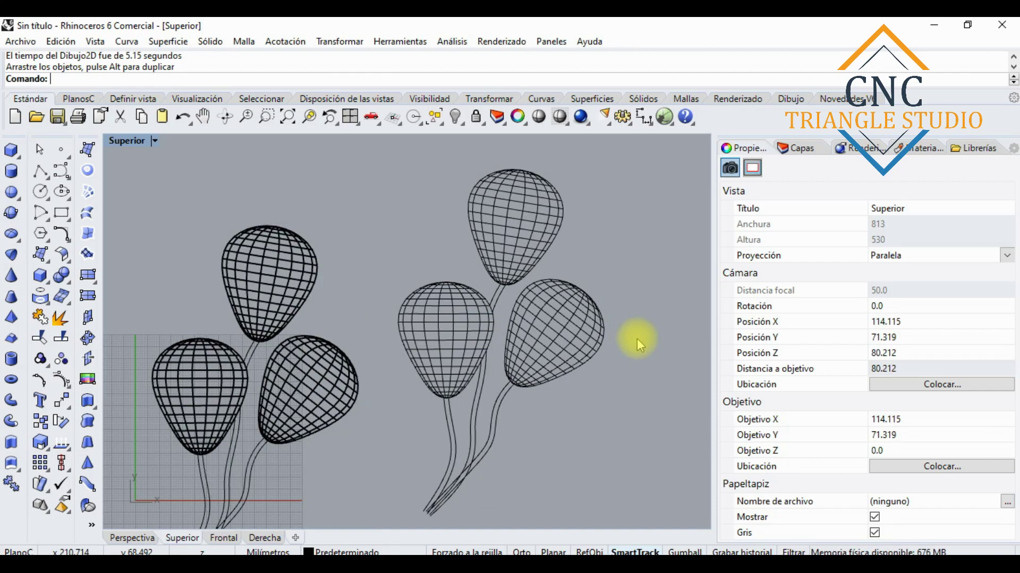
scroll(487, 501, "up", 2)
scroll(457, 454, "down", 2)
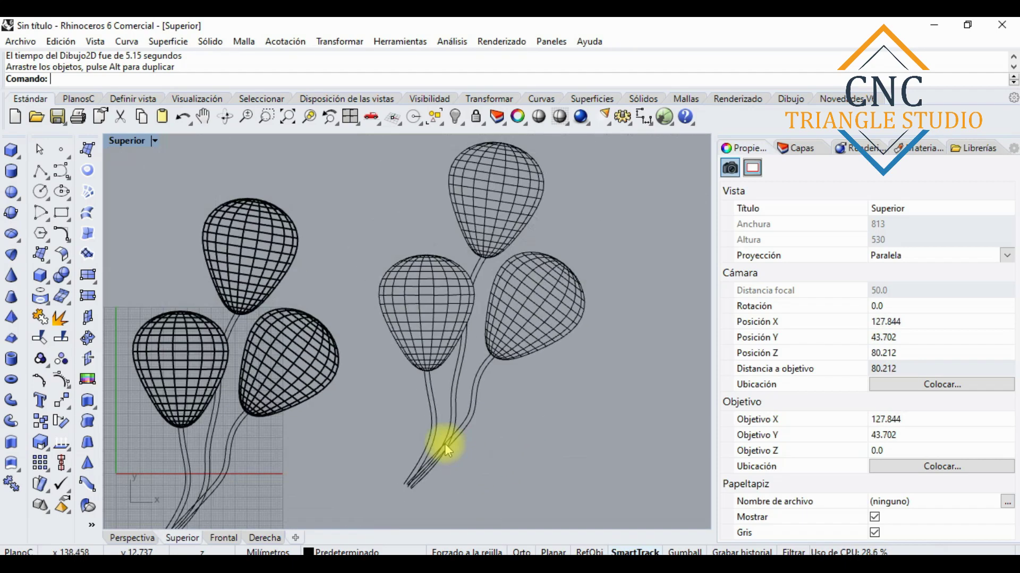
scroll(519, 307, "up", 2)
left_click(519, 307)
left_click(387, 291)
scroll(369, 431, "down", 1)
scroll(408, 461, "up", 2)
left_click(408, 461)
scroll(408, 461, "down", 3)
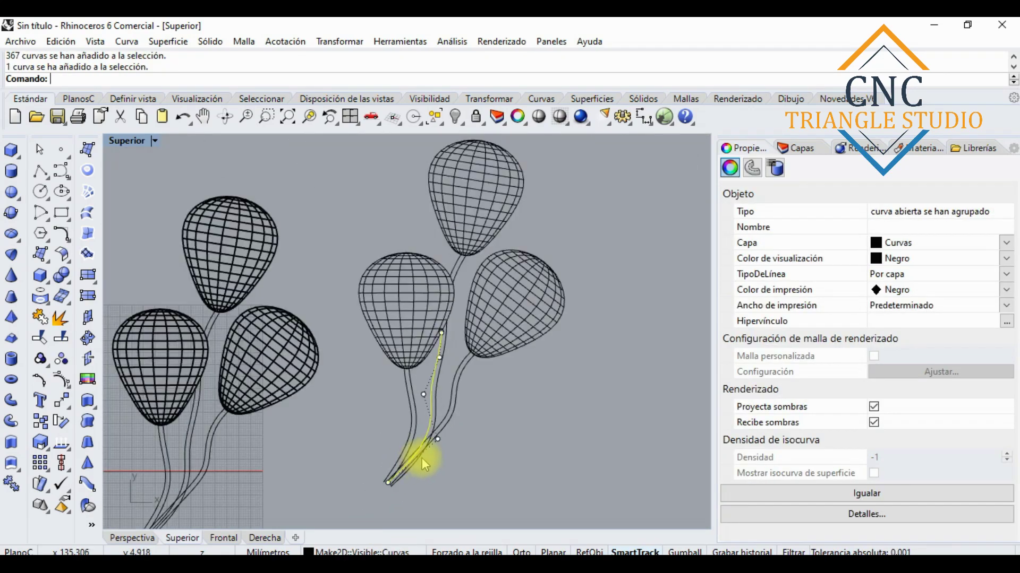
left_click(516, 427)
scroll(552, 433, "down", 1)
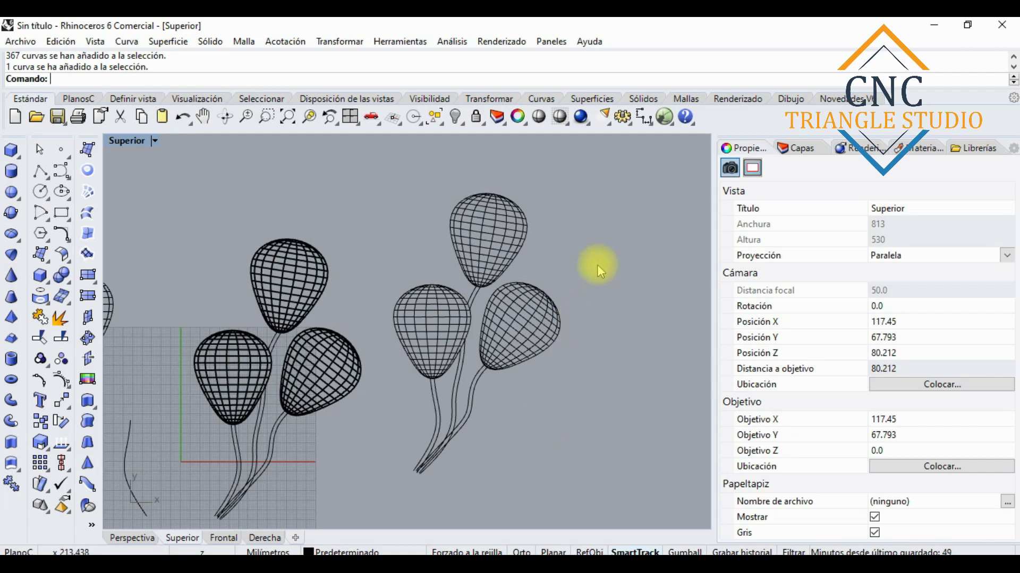
scroll(590, 295, "up", 2)
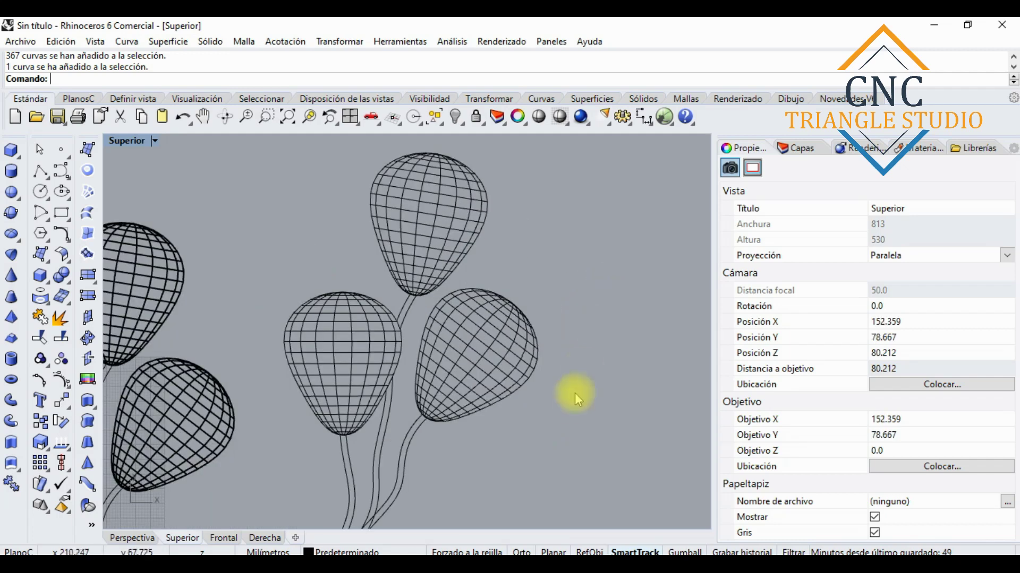
left_click(377, 439)
left_click(399, 412)
scroll(424, 422, "down", 1)
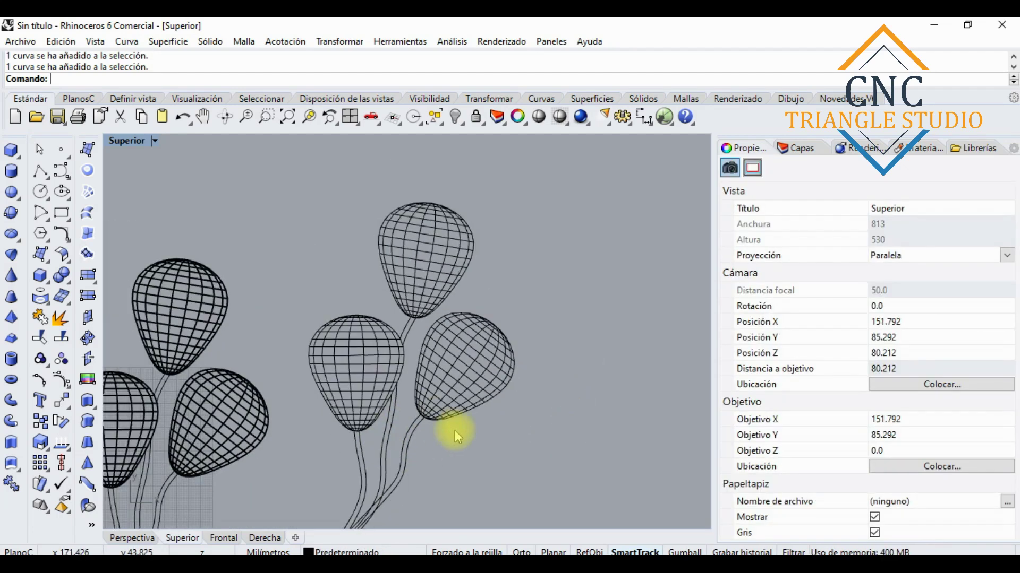
left_click(455, 431)
scroll(470, 372, "down", 1)
scroll(425, 350, "up", 1)
Select all curves of the 2D balloon and string drawing.
left_click_drag(489, 470, 363, 249)
scroll(505, 375, "up", 2)
scroll(502, 369, "up", 2)
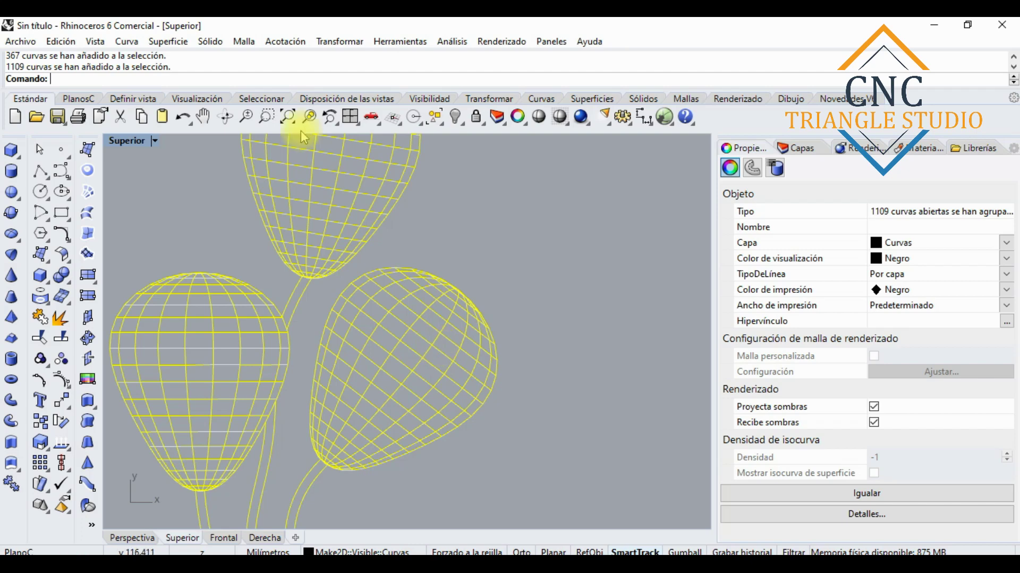
scroll(312, 356, "down", 3)
scroll(260, 295, "up", 3)
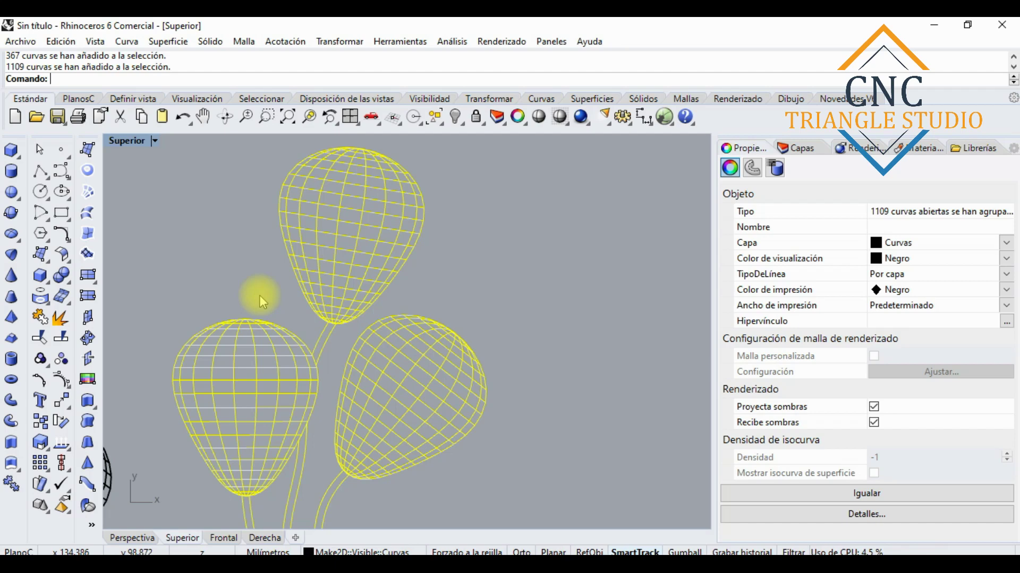
Ungroup all curves of the 2D balloon and string drawing.
type("Desagrupar")
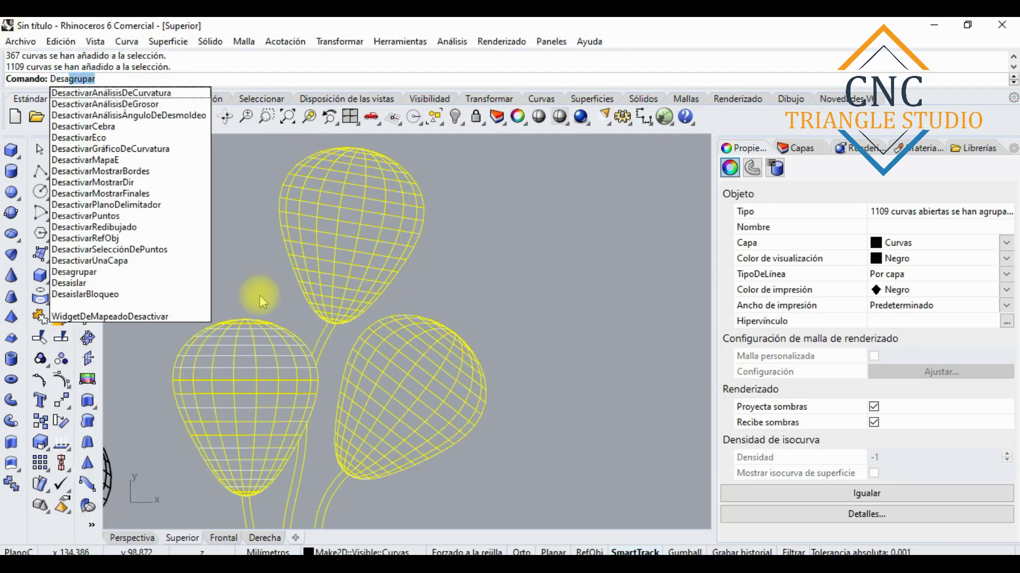
key("Return")
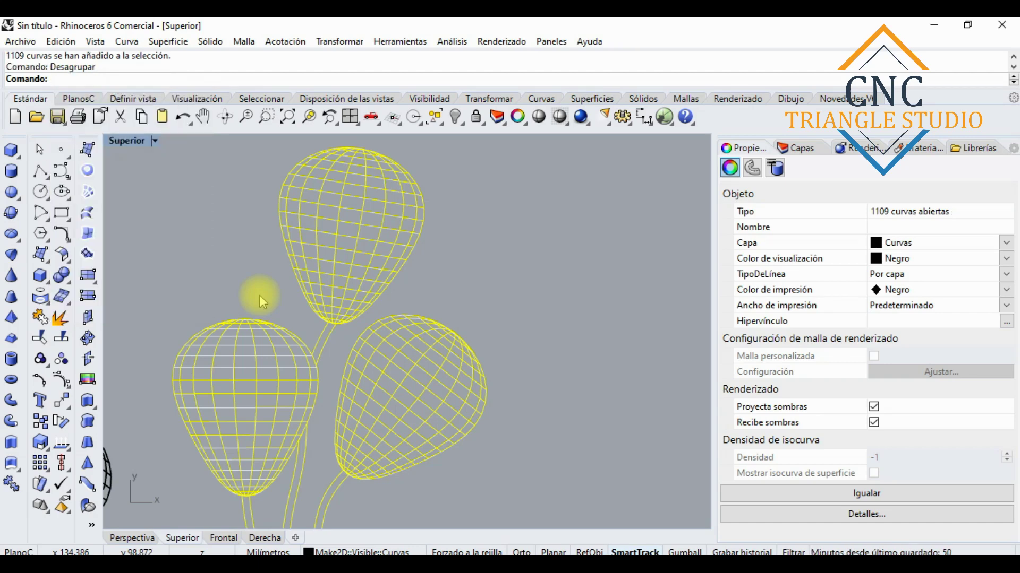
left_click(255, 291)
Examine individual wireframe segments on the uppermost and left balloons of the 2D drawing to see how the lines are divided.
left_click(336, 240)
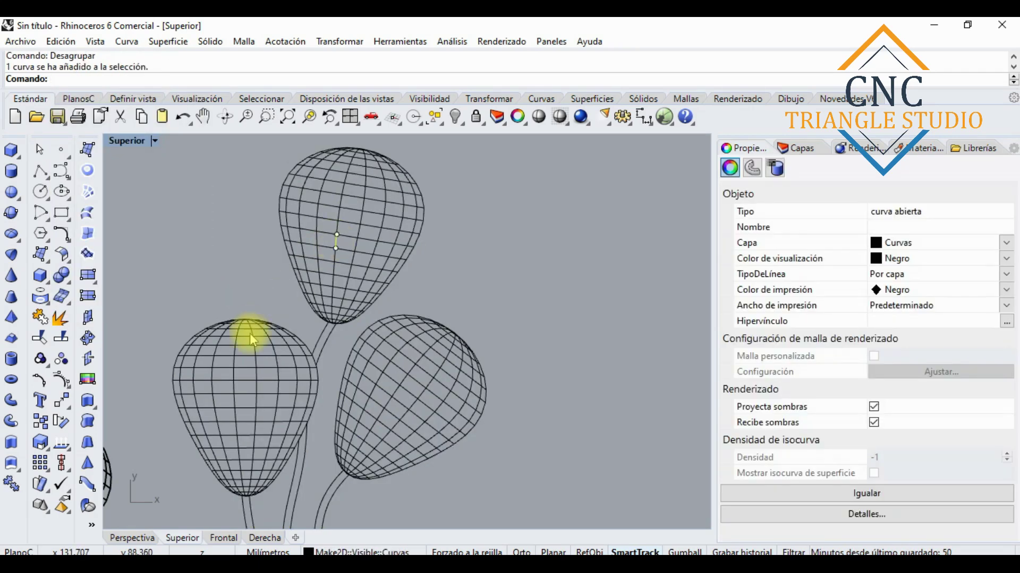
scroll(251, 351, "up", 4)
left_click(249, 357)
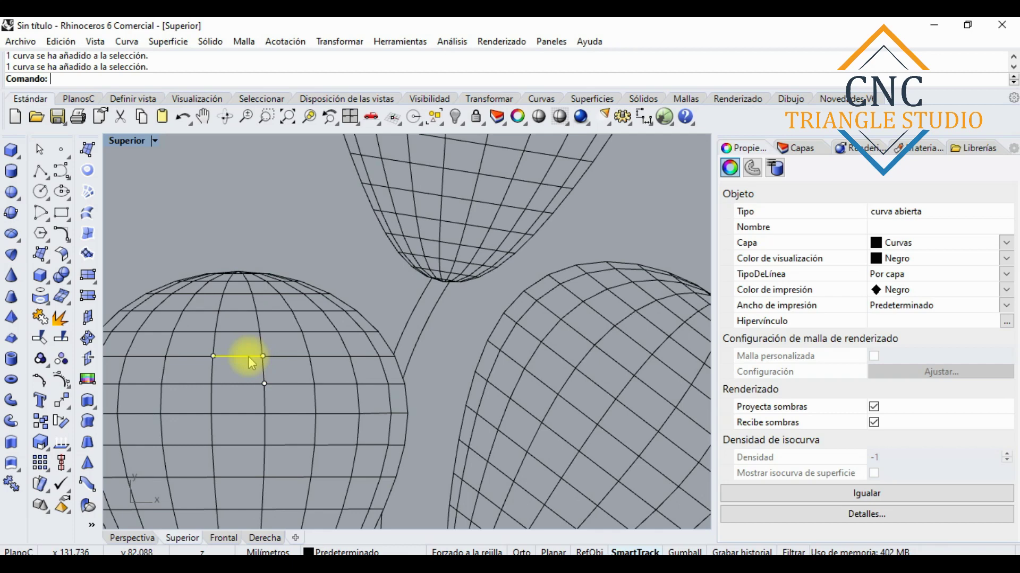
scroll(247, 356, "down", 3)
scroll(250, 352, "up", 3)
left_click(279, 351)
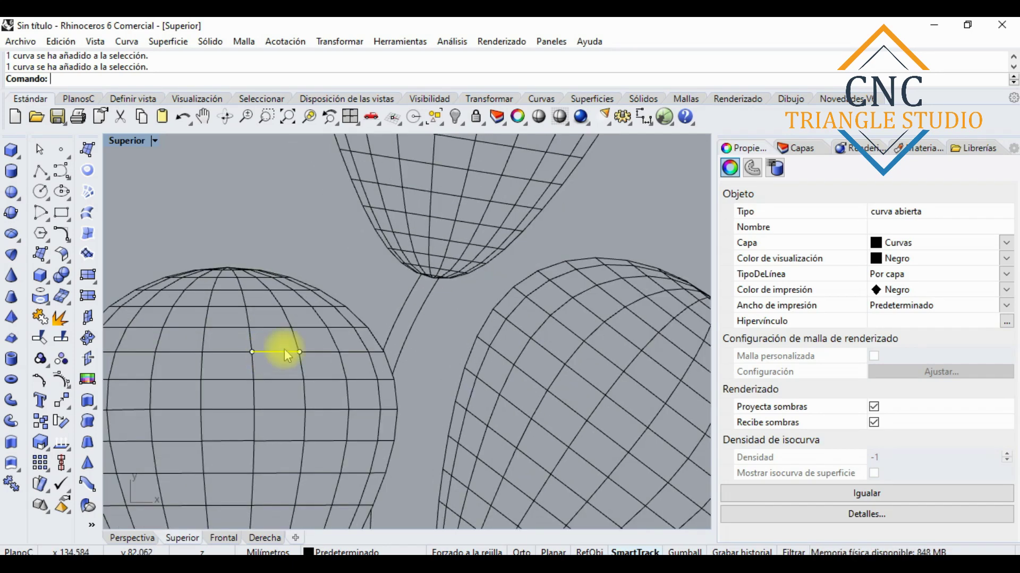
left_click(326, 352)
left_click(341, 368)
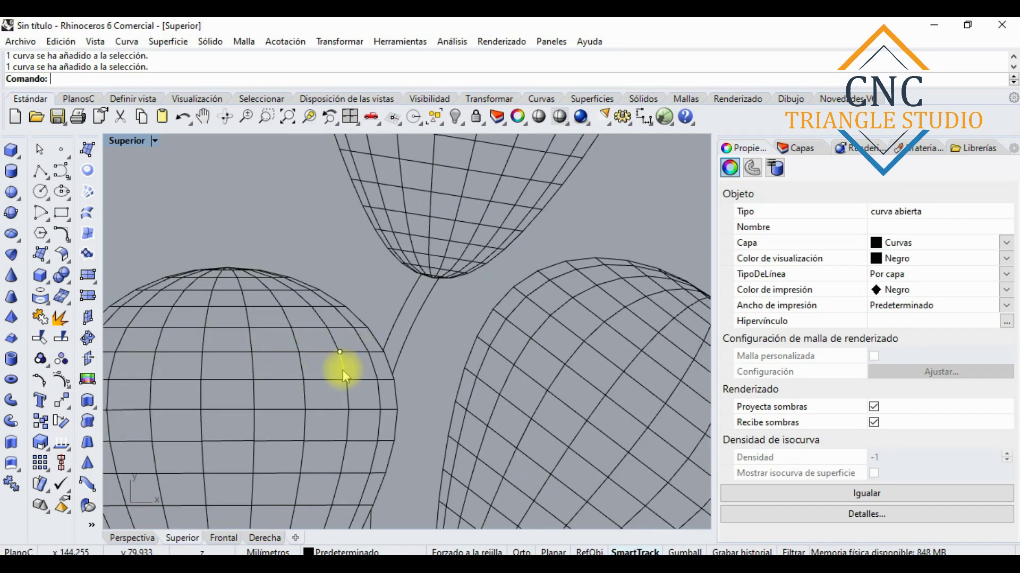
left_click(307, 353)
left_click(271, 353)
left_click(223, 351)
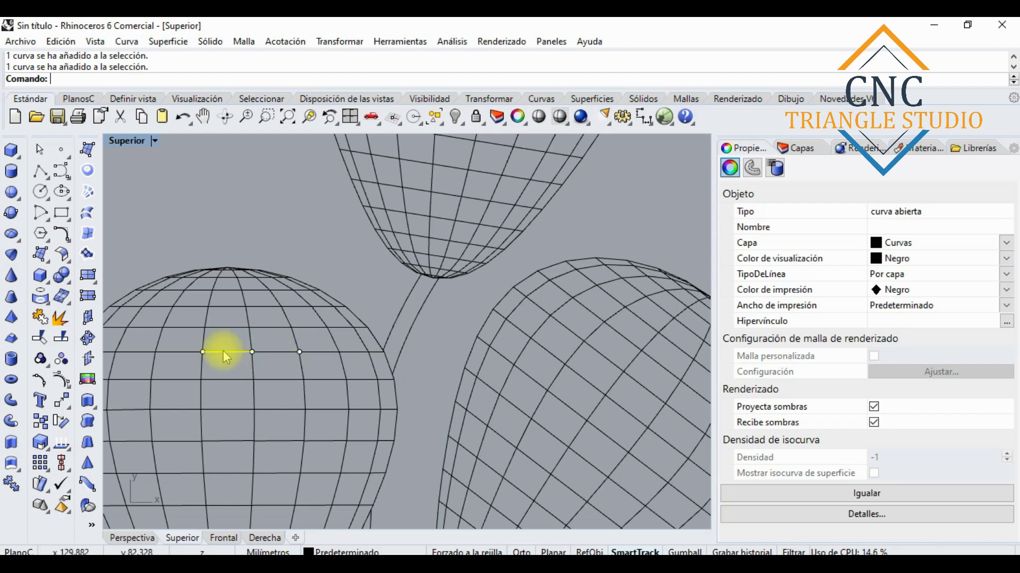
left_click(175, 352)
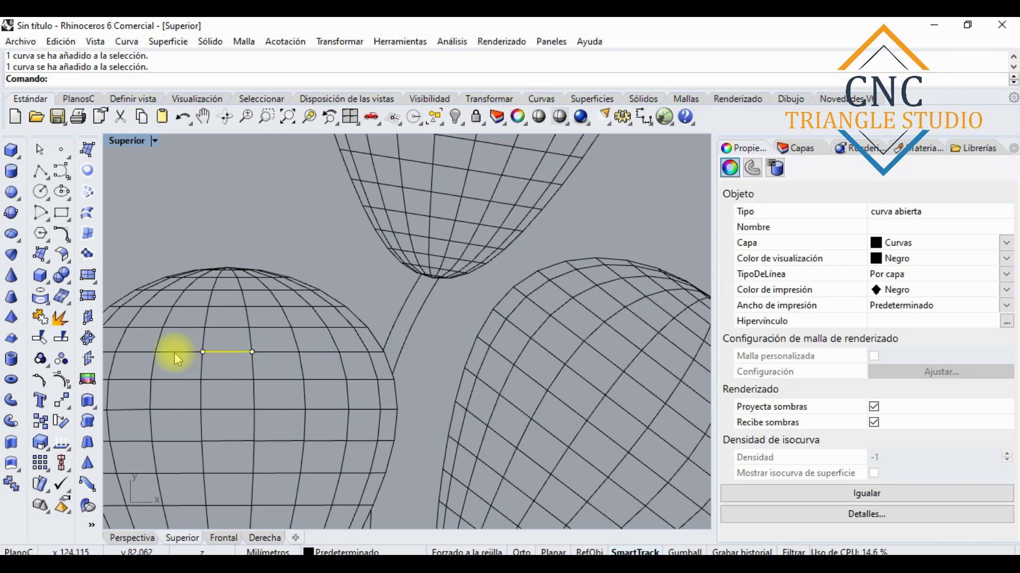
left_click(215, 352)
left_click(301, 348)
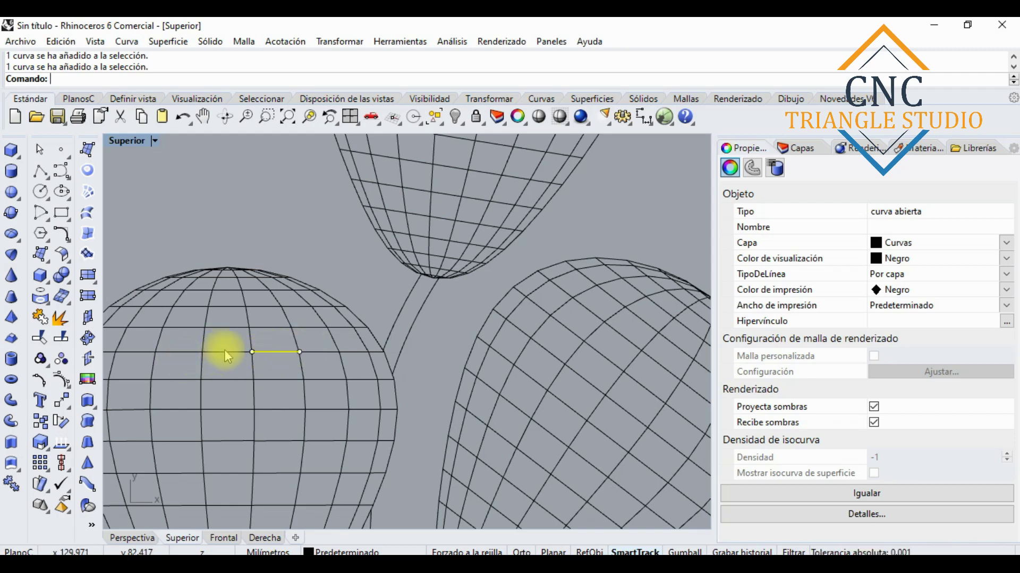
Select neighbouring segments of one horizontal line on the left balloon together, clear the selection, and inspect the whole wireframe.
left_click(224, 351, "shift")
left_click(182, 352, "shift")
left_click(321, 352, "shift")
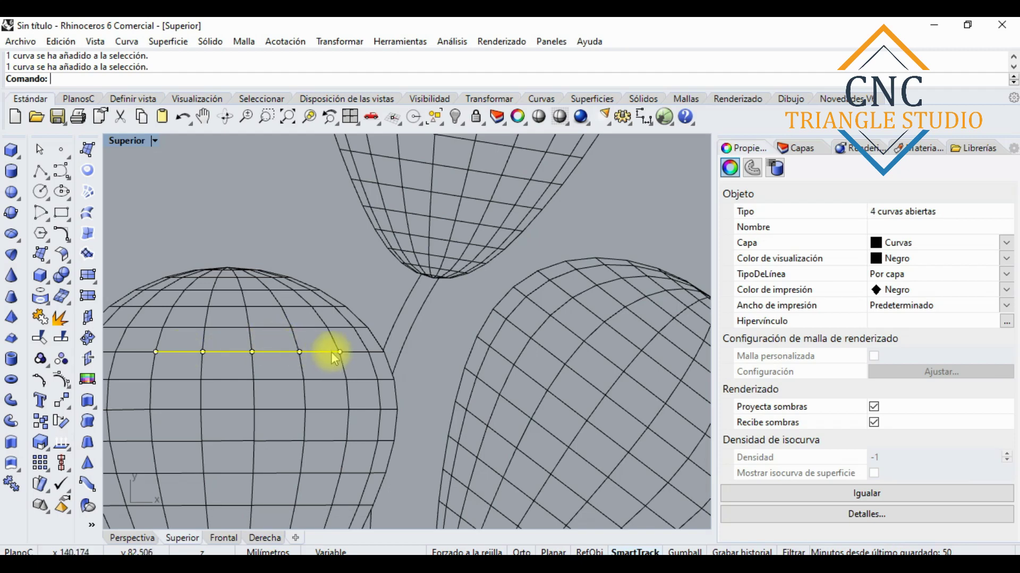
left_click(344, 352, "shift")
left_click(367, 351, "shift")
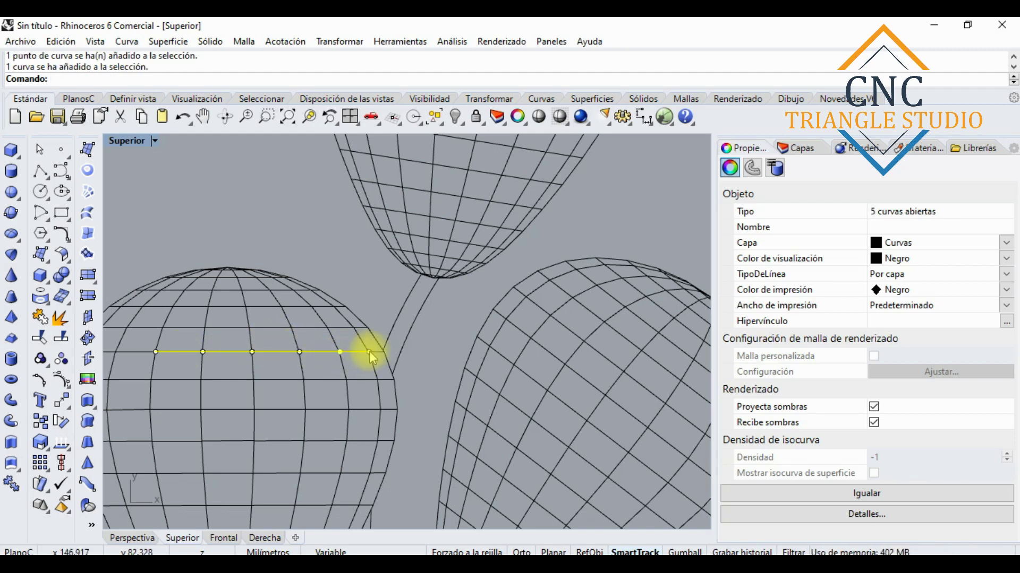
left_click(282, 205)
scroll(273, 295, "down", 5)
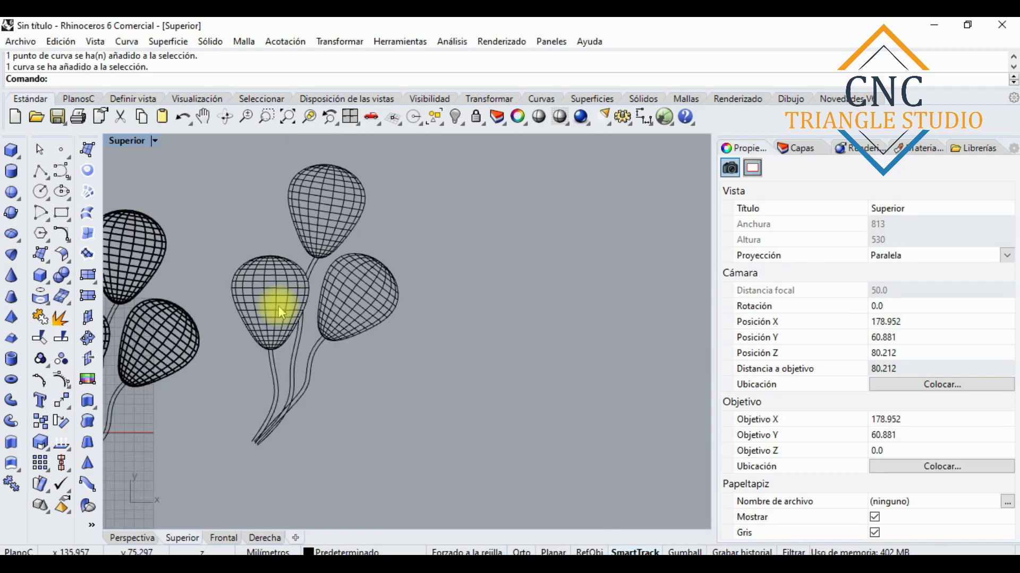
scroll(296, 308, "up", 6)
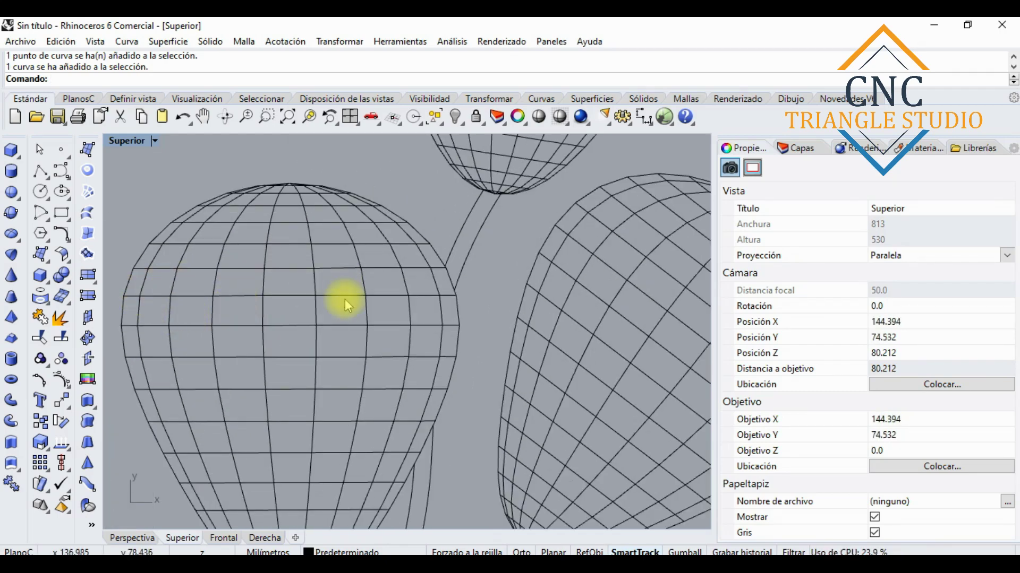
scroll(340, 313, "down", 5)
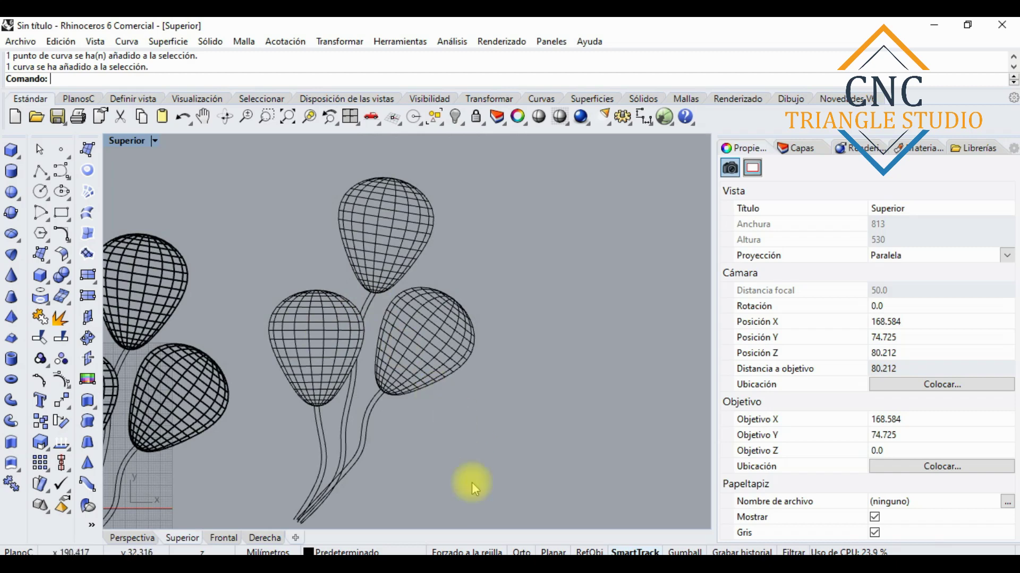
Join all curves of the 2D balloon and string drawing with Unir.
left_click_drag(508, 506, 247, 151)
scroll(337, 259, "up", 2)
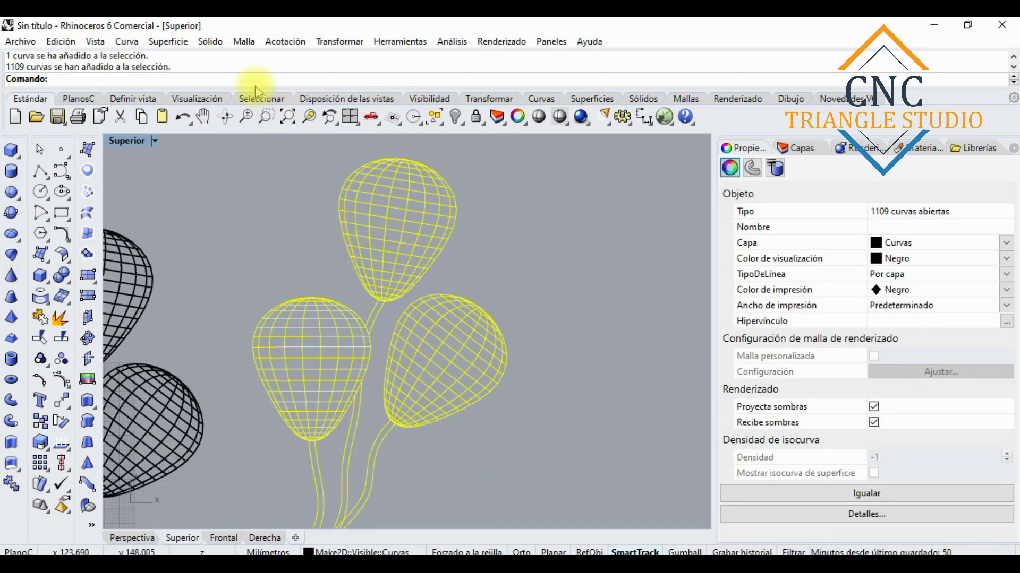
type("Unir")
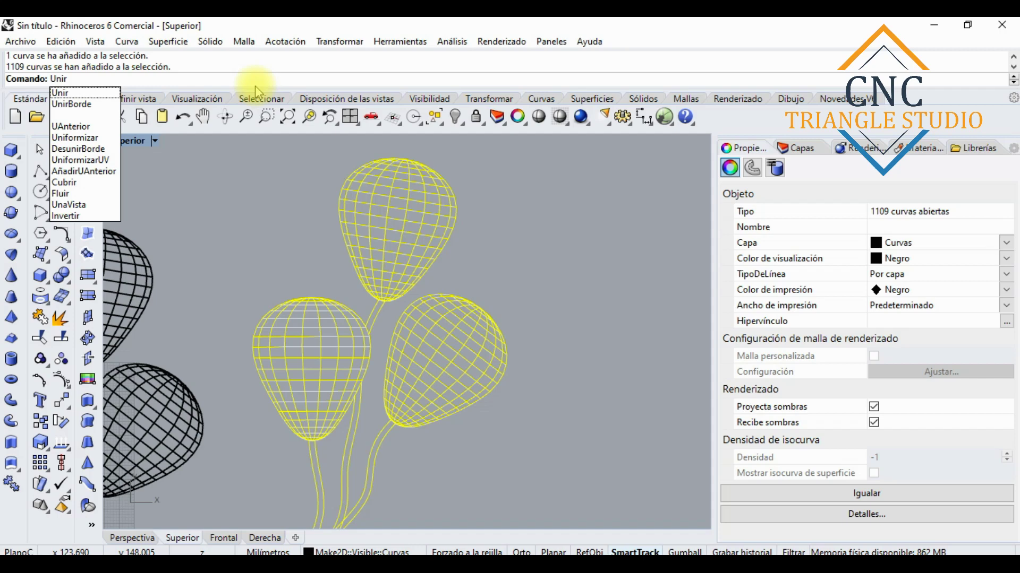
key("Return")
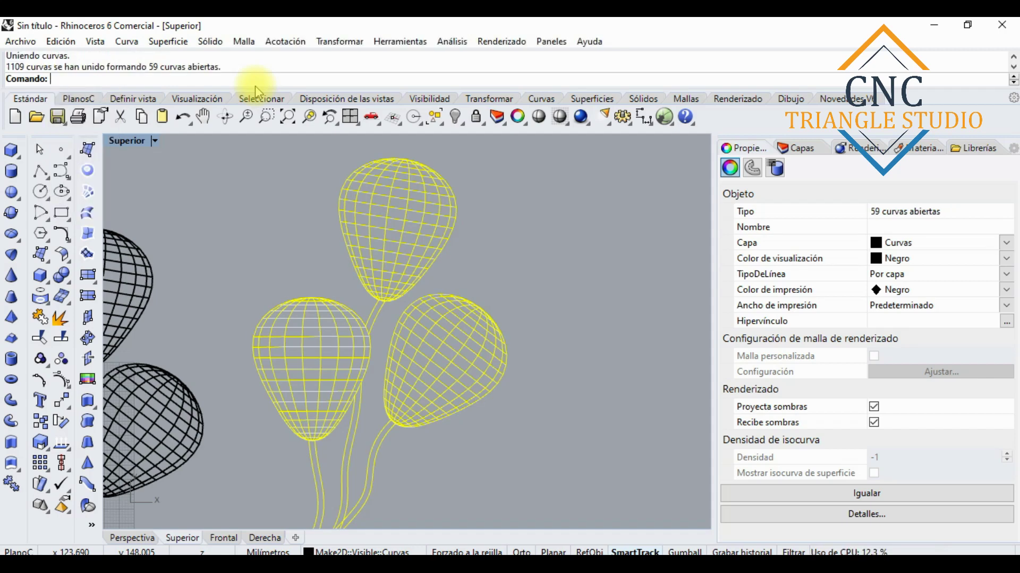
left_click(501, 218)
Inspect how the vertical and cross lines of the uppermost balloon were joined.
scroll(432, 215, "up", 5)
left_click(420, 207)
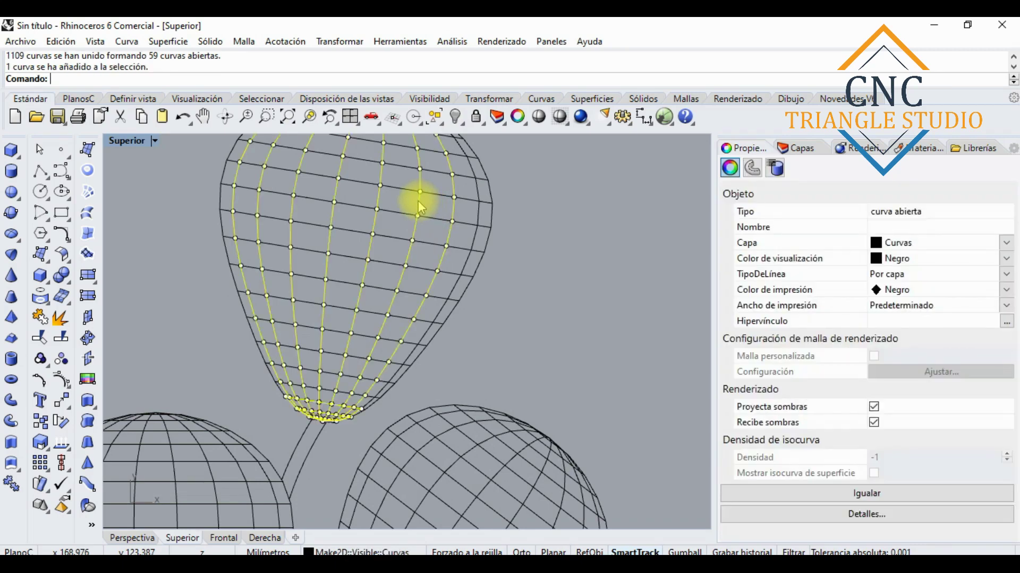
scroll(419, 201, "down", 2)
scroll(455, 234, "up", 2)
left_click(458, 240)
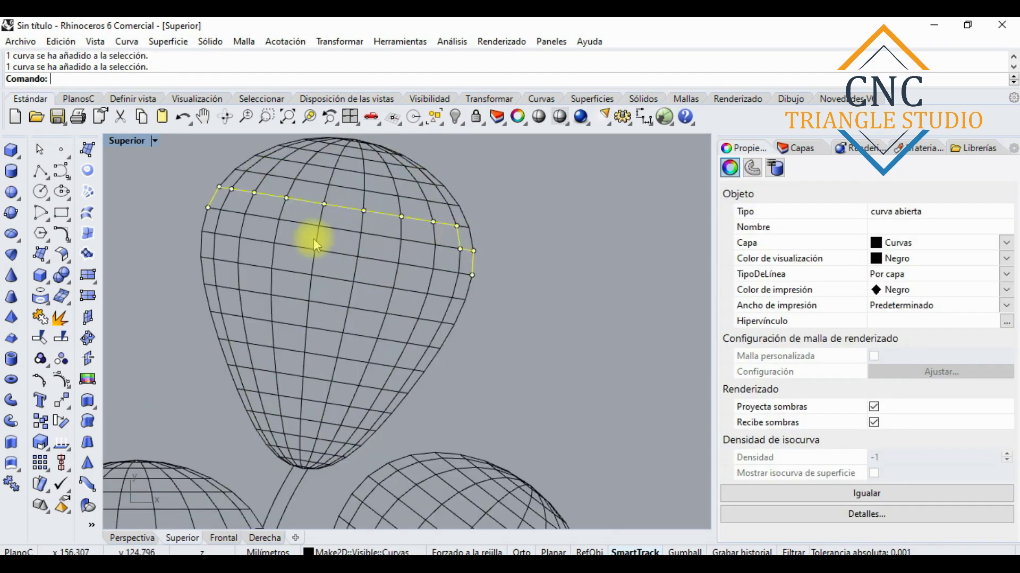
left_click(240, 206)
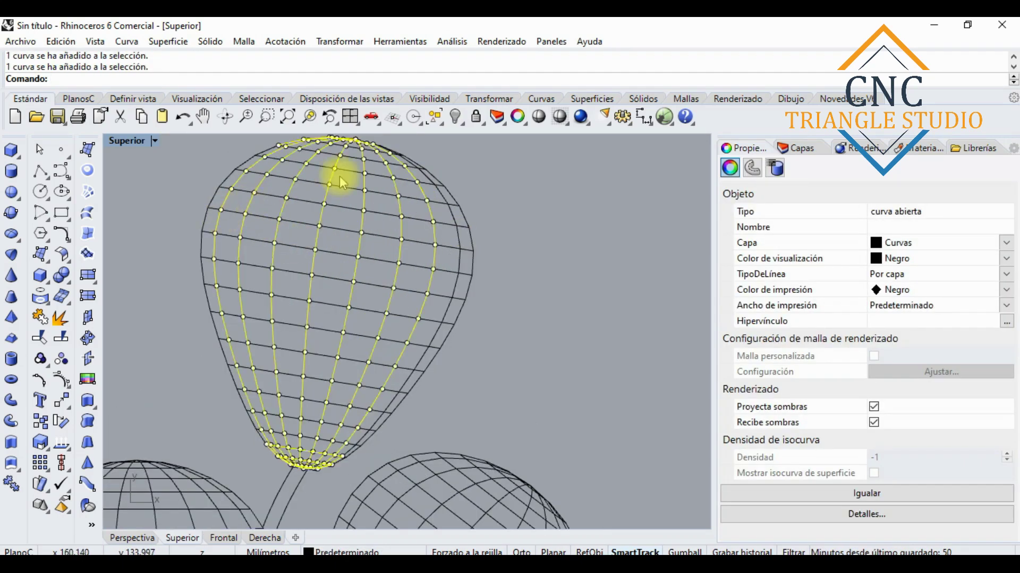
Inspect the joined lengthwise and cross curves of the right balloon, including their turns along the outline.
scroll(409, 372, "down", 3)
scroll(393, 348, "up", 3)
left_click(392, 346)
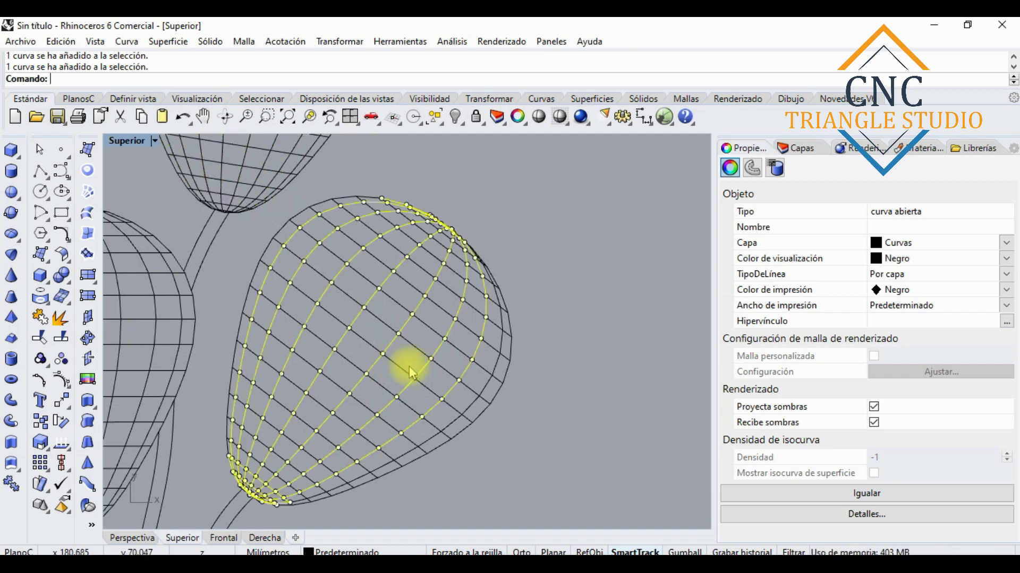
left_click(470, 404)
scroll(456, 396, "up", 4)
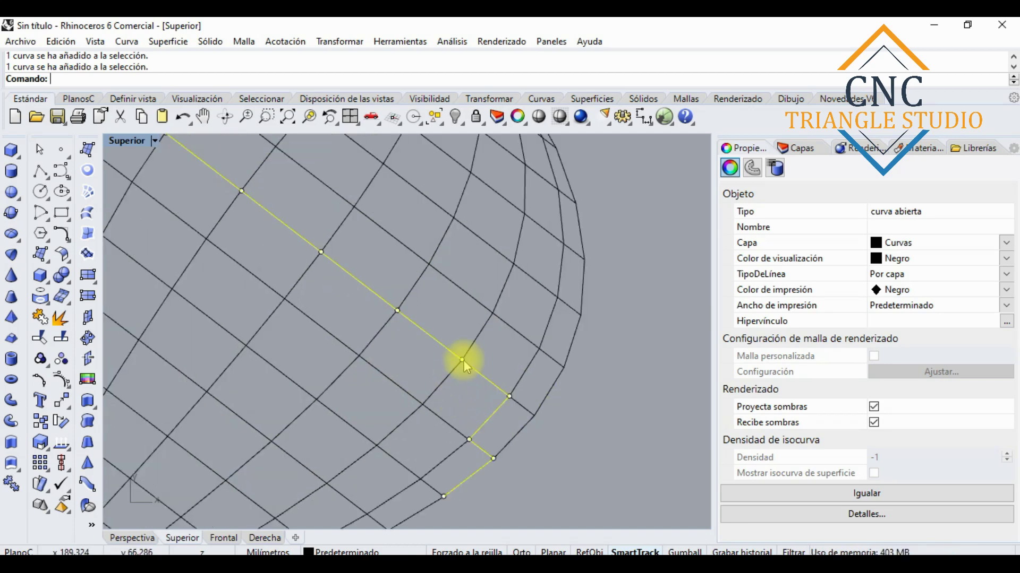
left_click(441, 385)
scroll(366, 339, "down", 3)
scroll(282, 353, "up", 3)
left_click(261, 354)
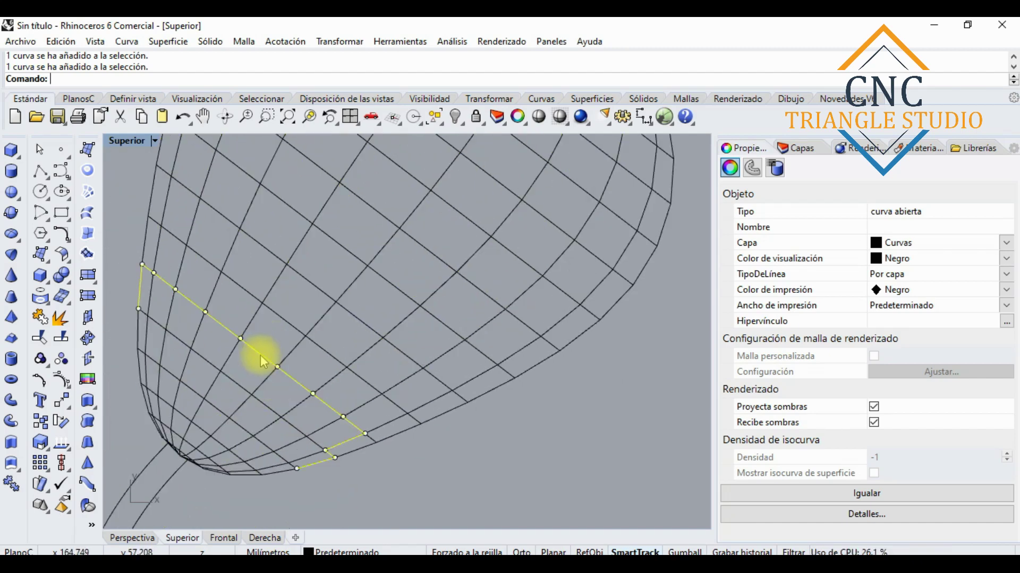
left_click(276, 318)
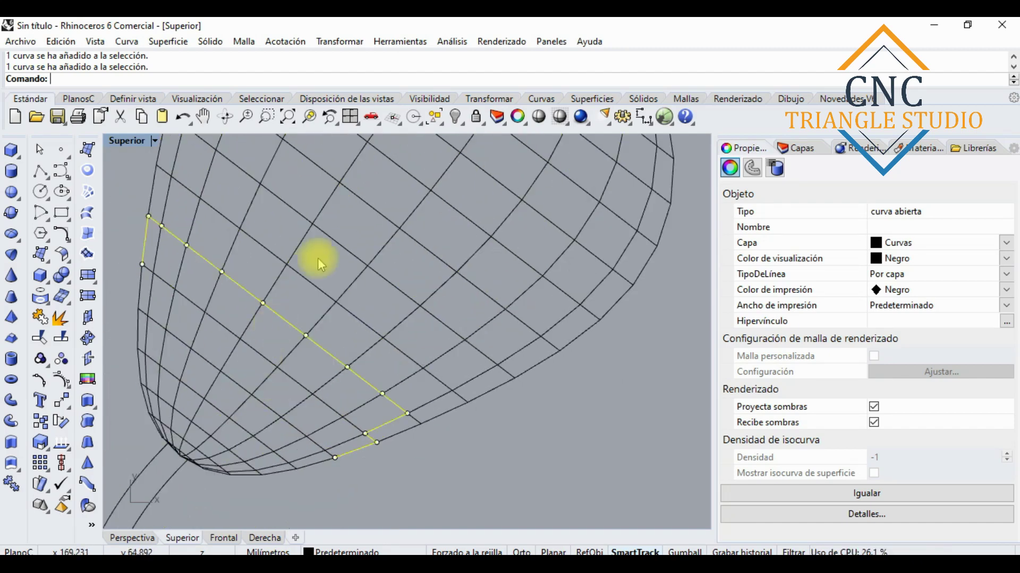
left_click(339, 239)
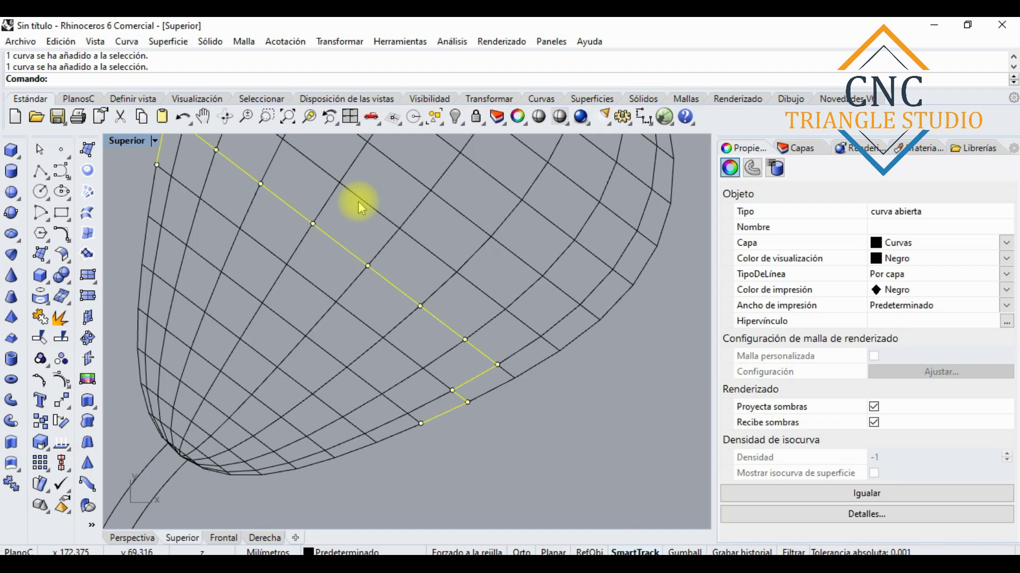
scroll(512, 353, "up", 5)
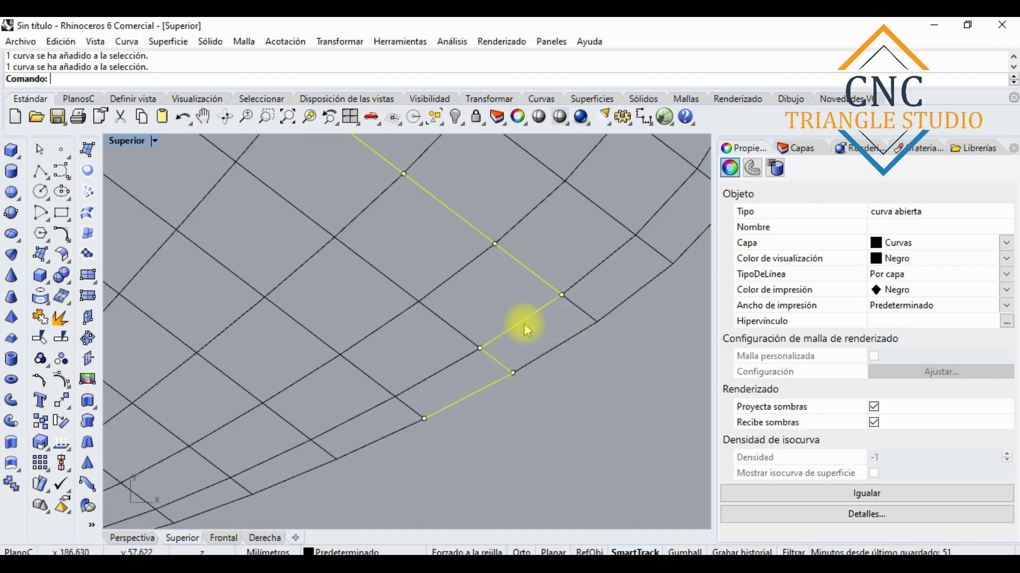
Trim the loose lower ends of the balloon strings to a common cutting line.
scroll(523, 323, "down", 10)
left_click(294, 454)
scroll(280, 484, "up", 5)
scroll(273, 492, "down", 5)
scroll(276, 490, "up", 5)
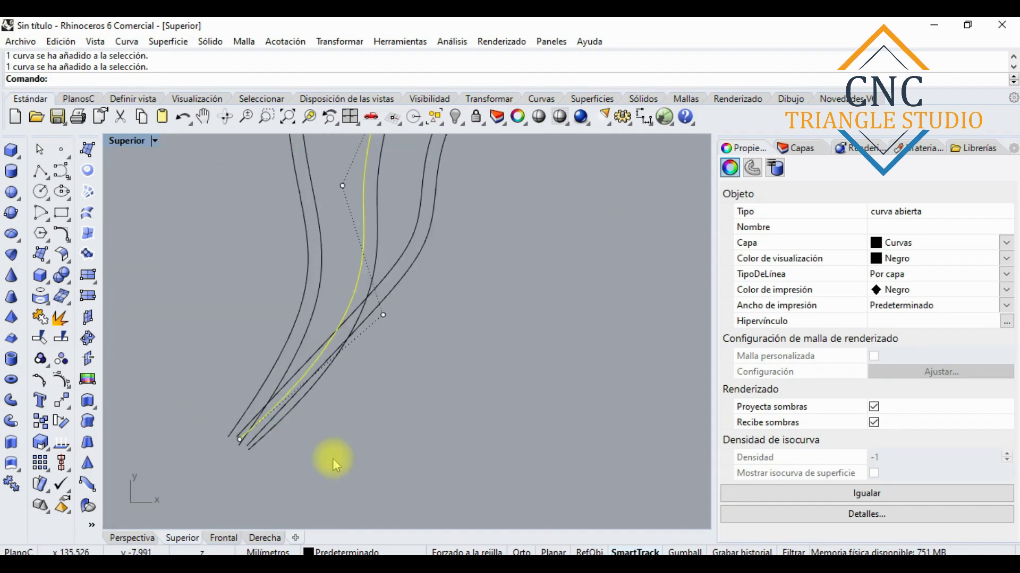
left_click(333, 458)
left_click_drag(398, 471, 200, 264)
left_click(412, 387)
left_click_drag(239, 341, 485, 388)
scroll(485, 388, "down", 5)
left_click(485, 388)
scroll(509, 371, "down", 3)
scroll(457, 336, "up", 3)
Export all curves of the 2D balloon drawing to the Rhino practica folder as a Scalable Vector Graphics file named "Practiva ilusion 3D globos".
left_click_drag(502, 463, 301, 136)
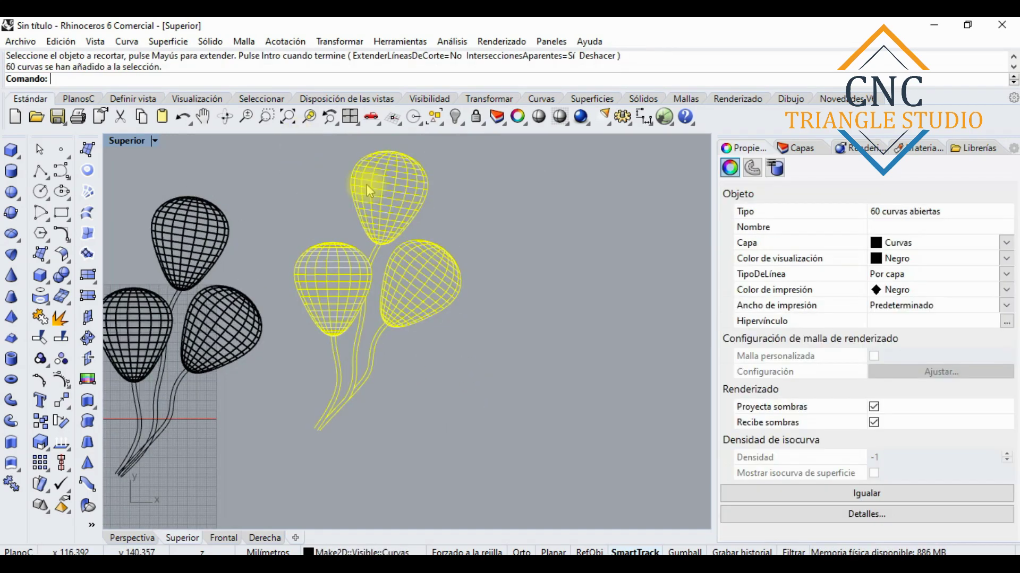
left_click(26, 41)
left_click(133, 252)
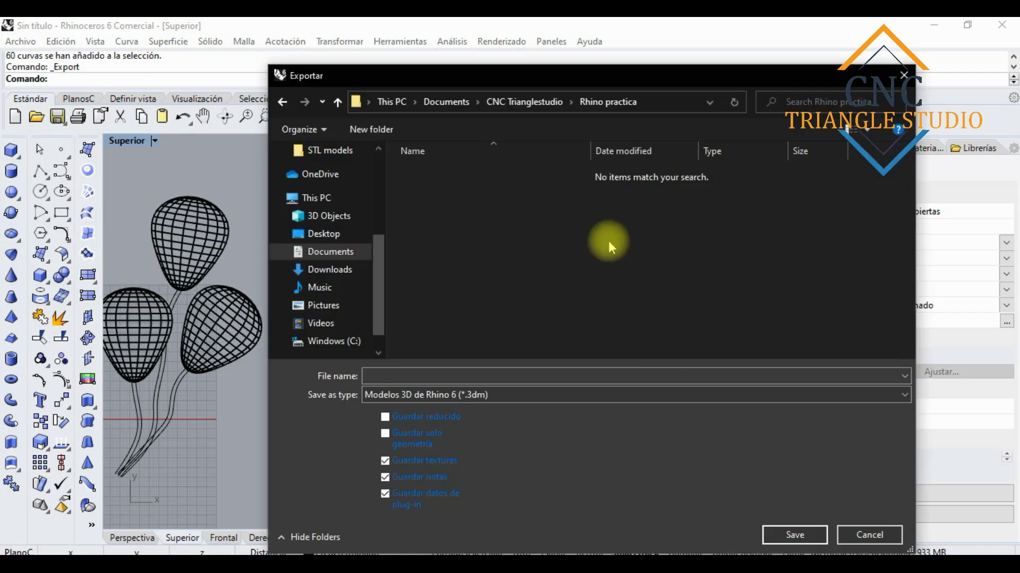
left_click(464, 400)
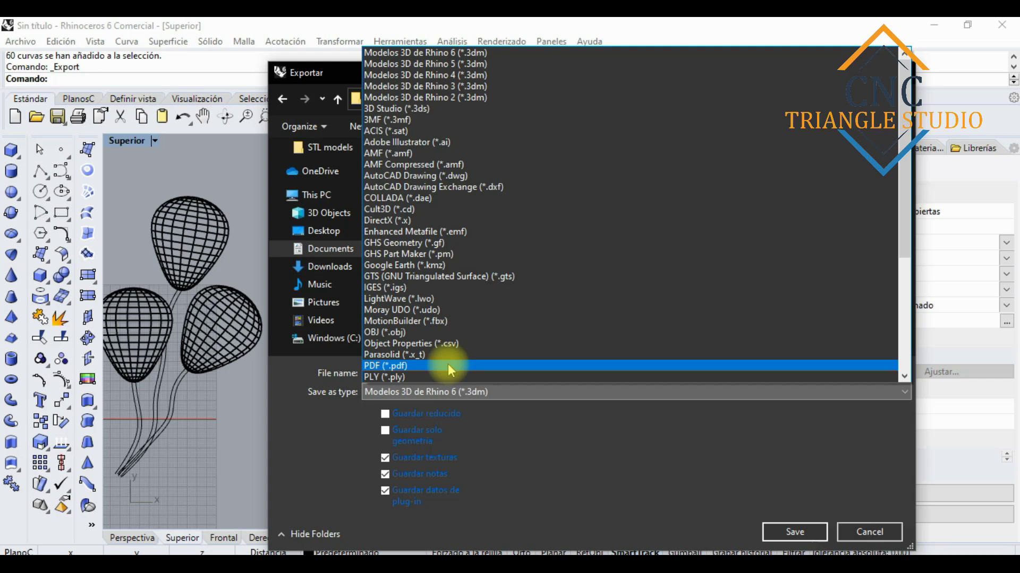
key("s")
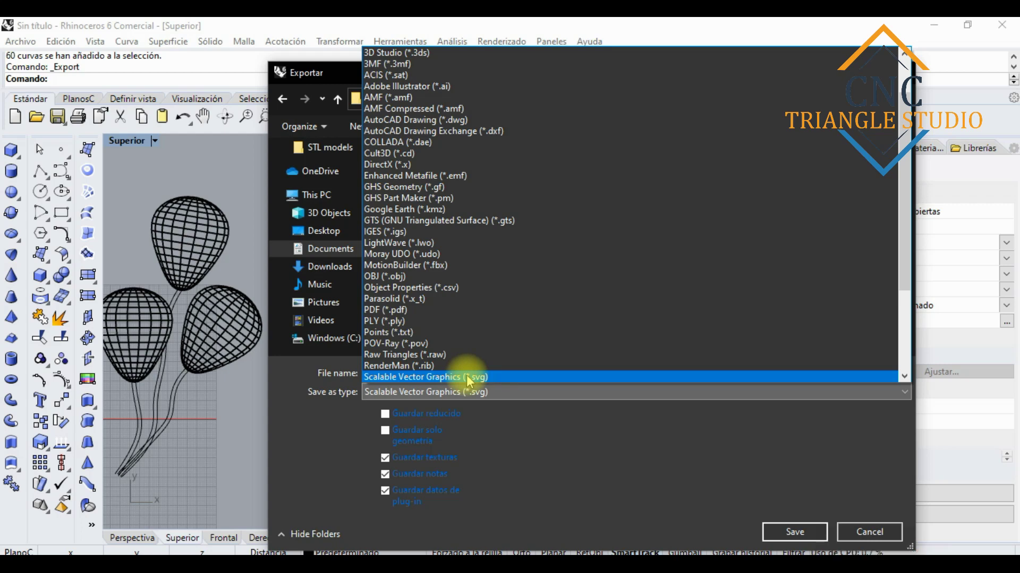
left_click(467, 377)
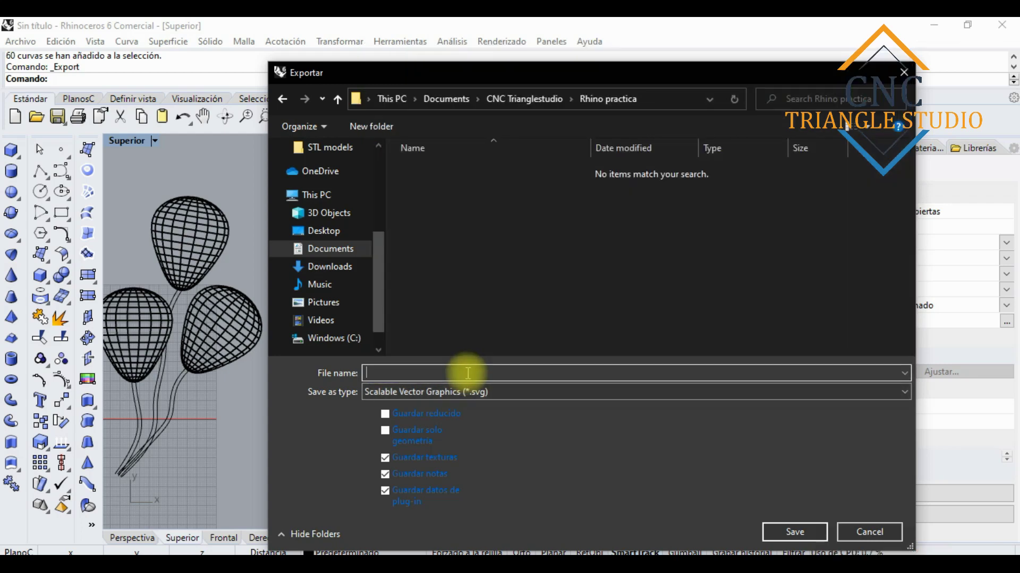
type("Practiva ilusion 3D globos")
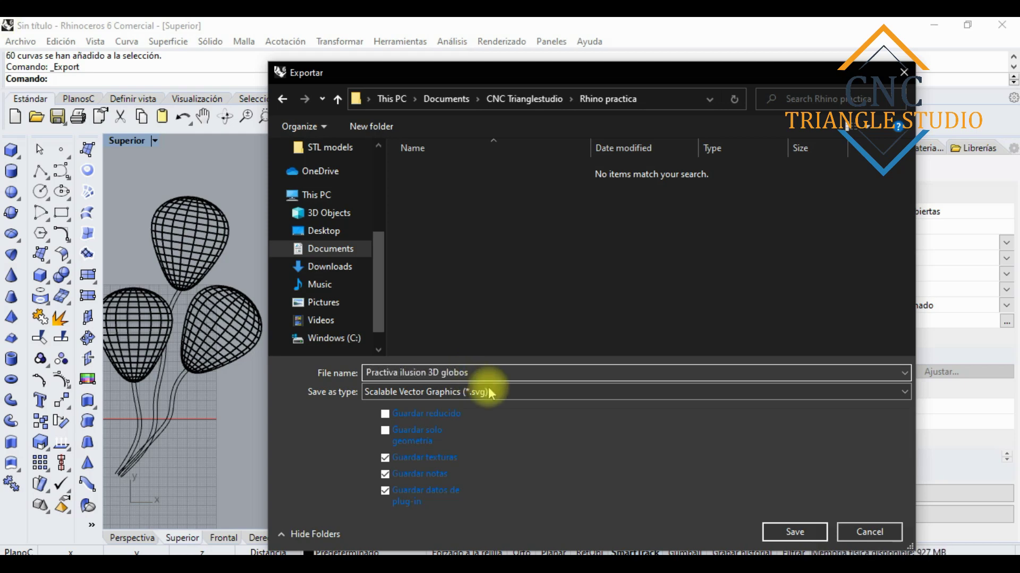
left_click(785, 531)
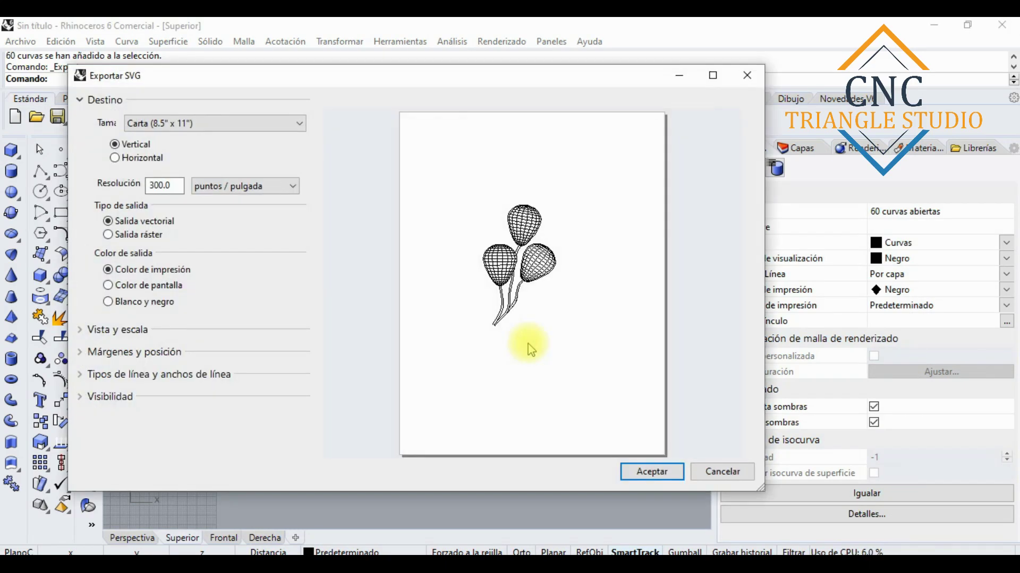
Fit the exported SVG to the extents of the drawing in the Superior view and keep vector output.
left_click(132, 332)
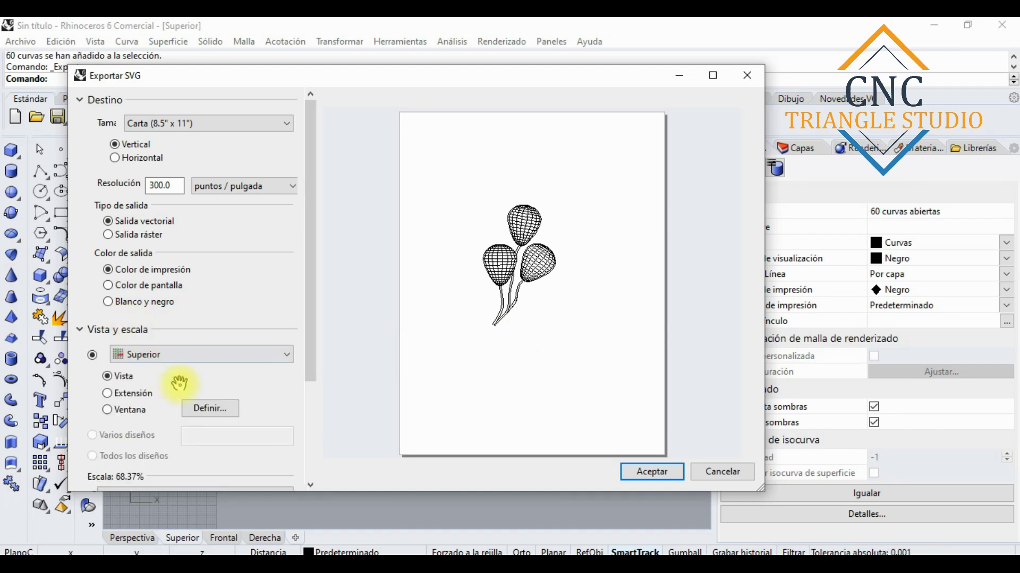
left_click(125, 394)
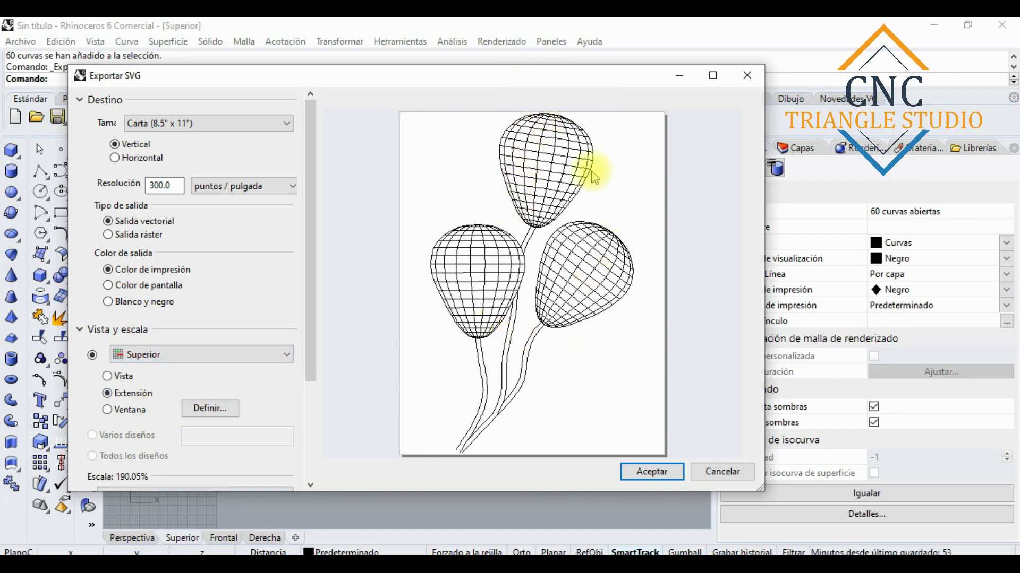
left_click_drag(312, 330, 290, 237)
left_click(142, 237)
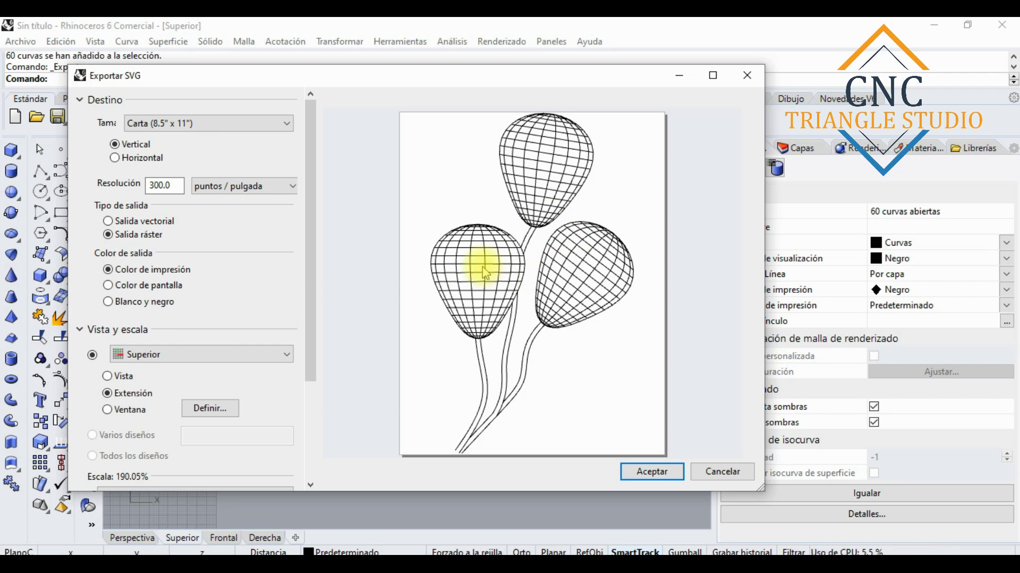
left_click(155, 222)
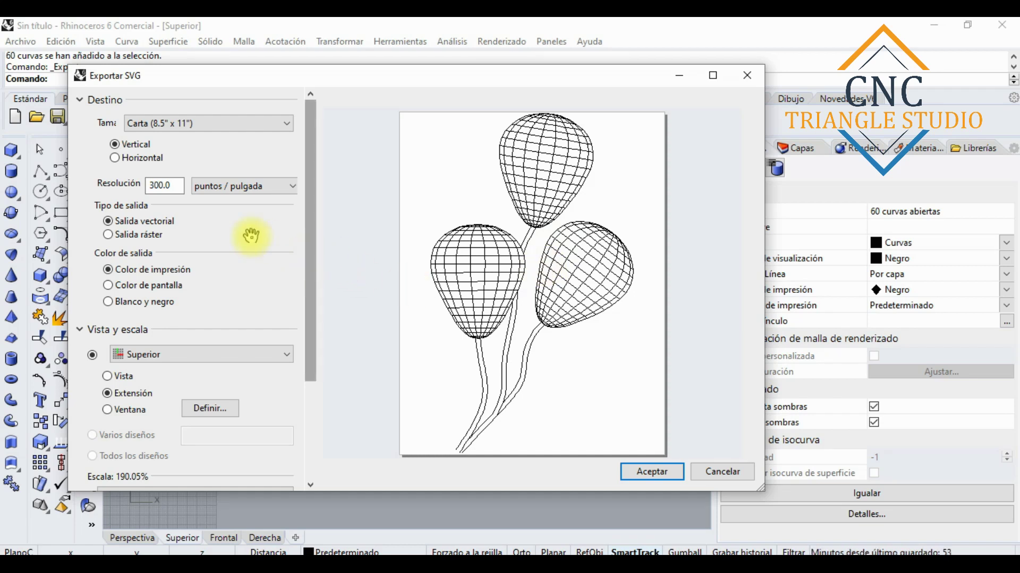
Set the SVG resolution unit to puntos / centímetro and complete the export.
left_click(259, 186)
left_click(250, 209)
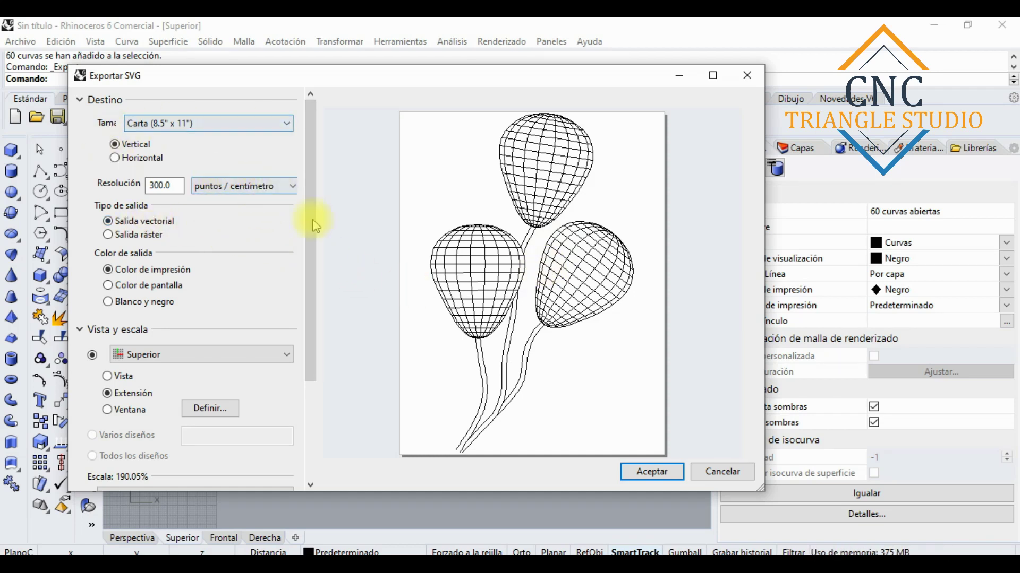
scroll(310, 266, "down", 2)
scroll(311, 279, "up", 2)
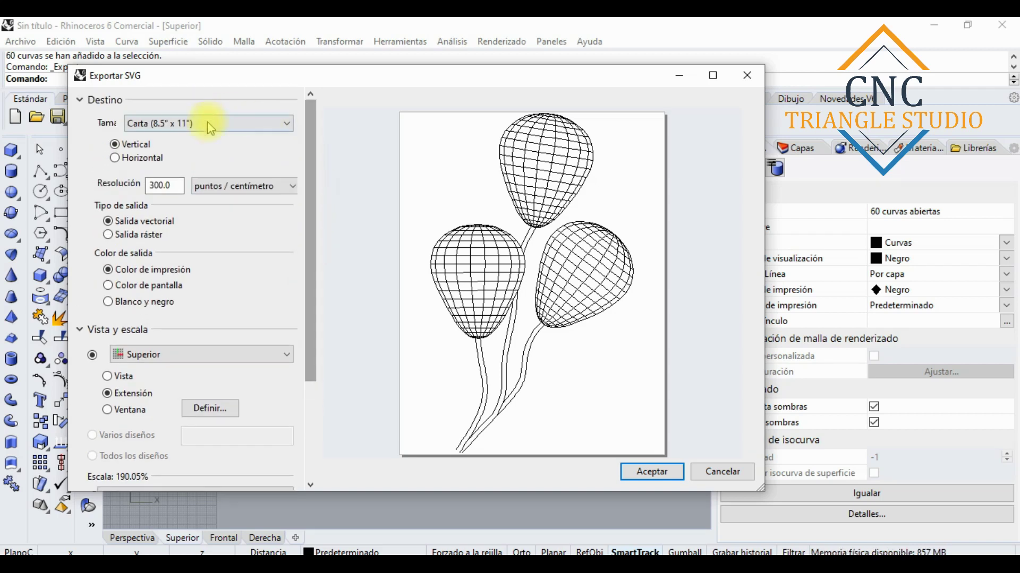
left_click_drag(306, 254, 320, 173)
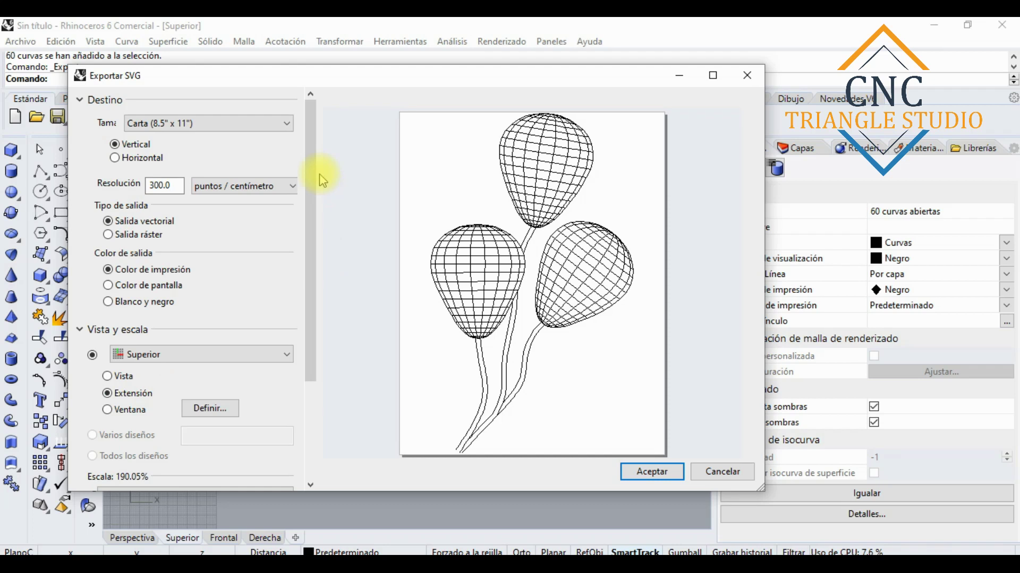
left_click_drag(320, 174, 324, 298)
left_click(652, 475)
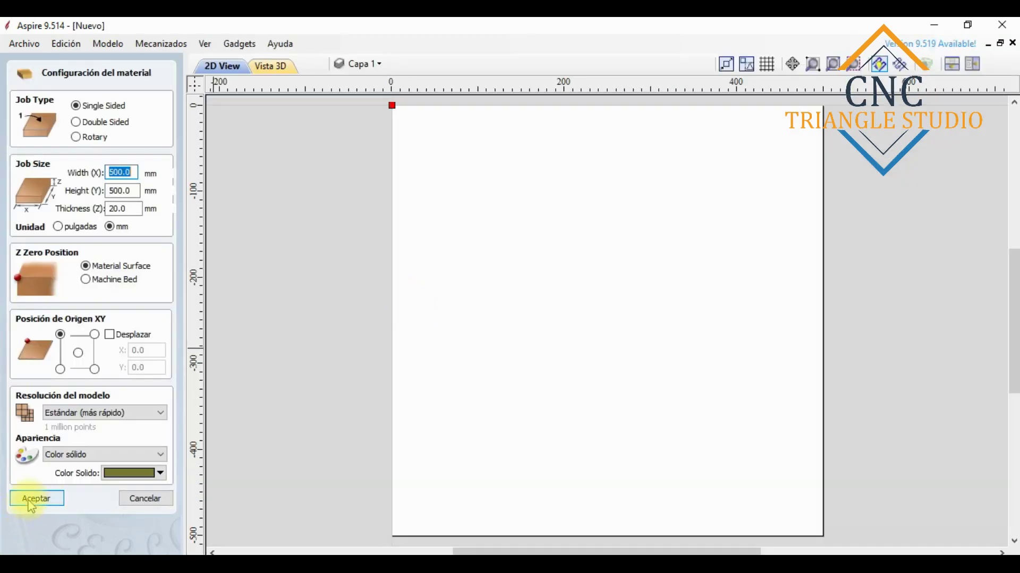
In Aspire, create the single-sided 500 × 500 × 20 mm job and import the SVG "Practiva ilusion 3D globos" from the Rhino practica folder.
left_click(30, 502)
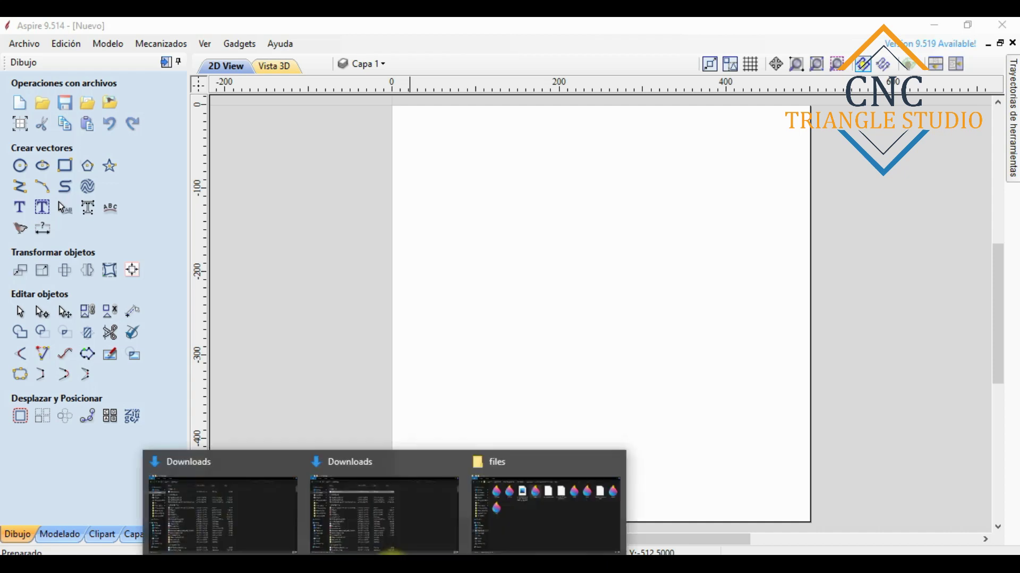
left_click(380, 505)
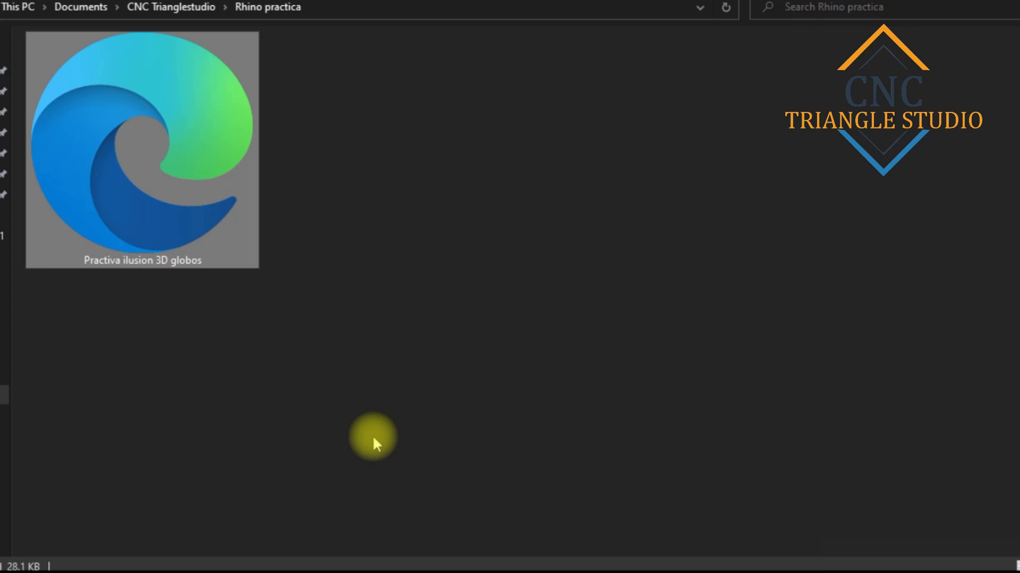
left_click_drag(222, 189, 527, 262)
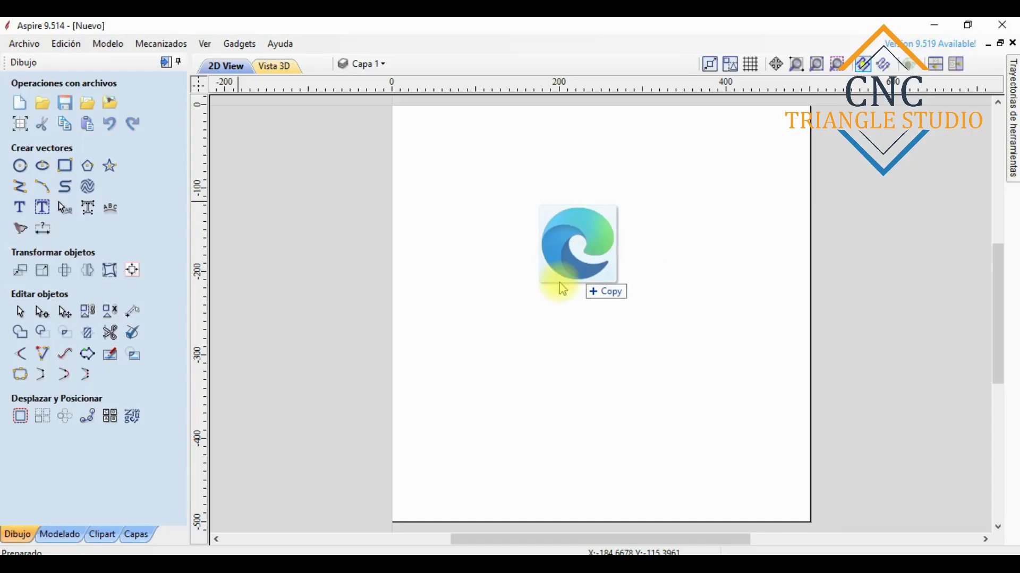
left_click_drag(562, 289, 563, 289)
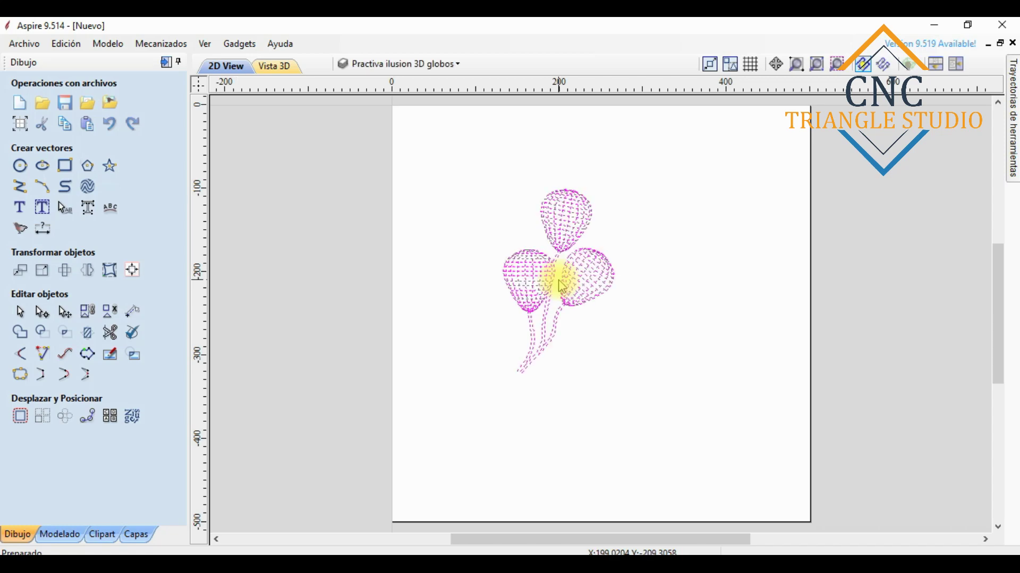
Enlarge the imported balloon drawing to about 271 × 457 mm and reposition it within the material.
left_click(575, 271)
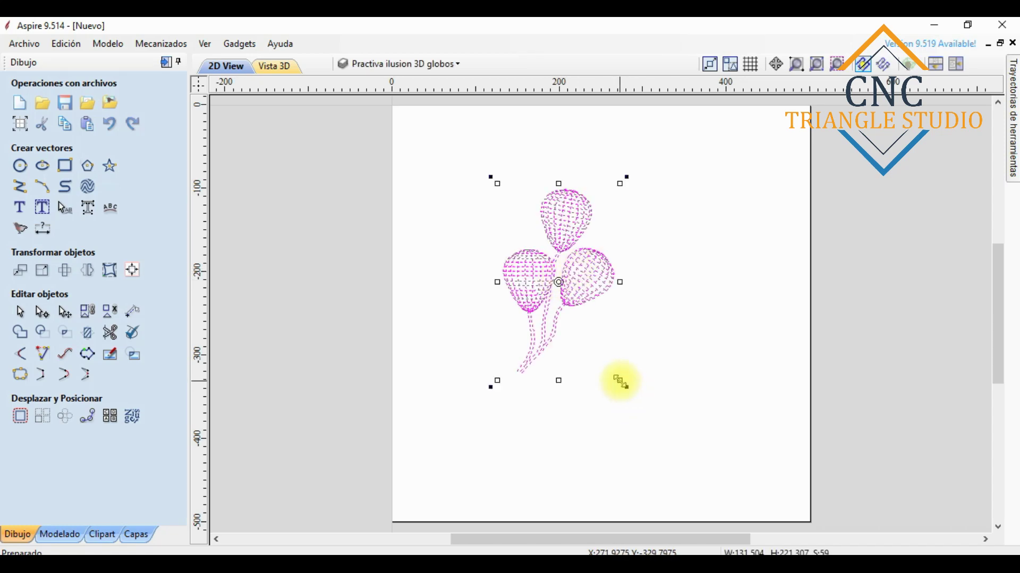
left_click_drag(622, 383, 728, 471)
left_click_drag(658, 403, 654, 338)
left_click(739, 412)
Examine the lengthwise curves of the uppermost balloon and how the lines meet at the left balloon's lower tip.
scroll(660, 155, "up", 3)
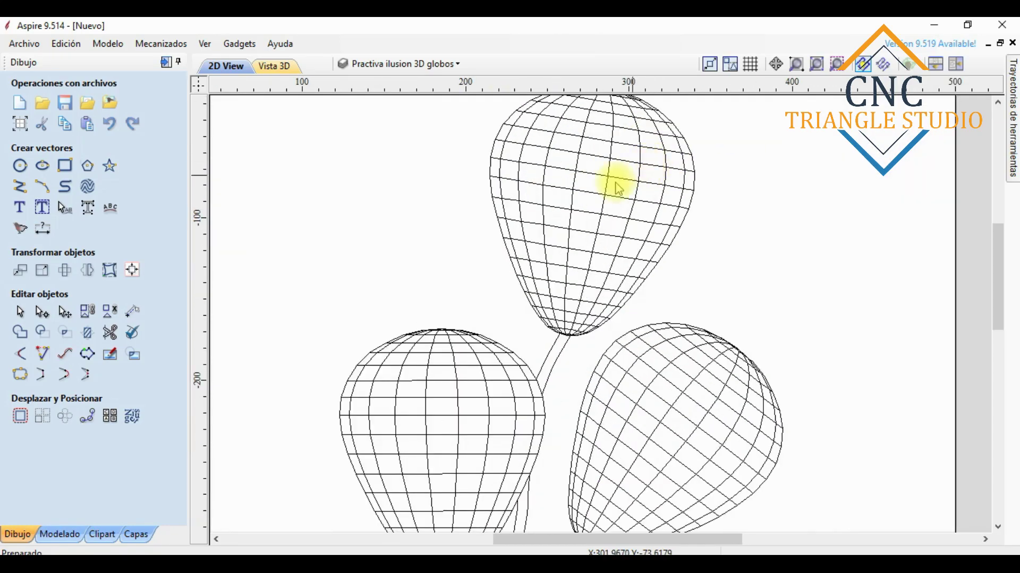
scroll(614, 182, "up", 3)
left_click(576, 281)
scroll(581, 296, "down", 2)
scroll(631, 99, "up", 2)
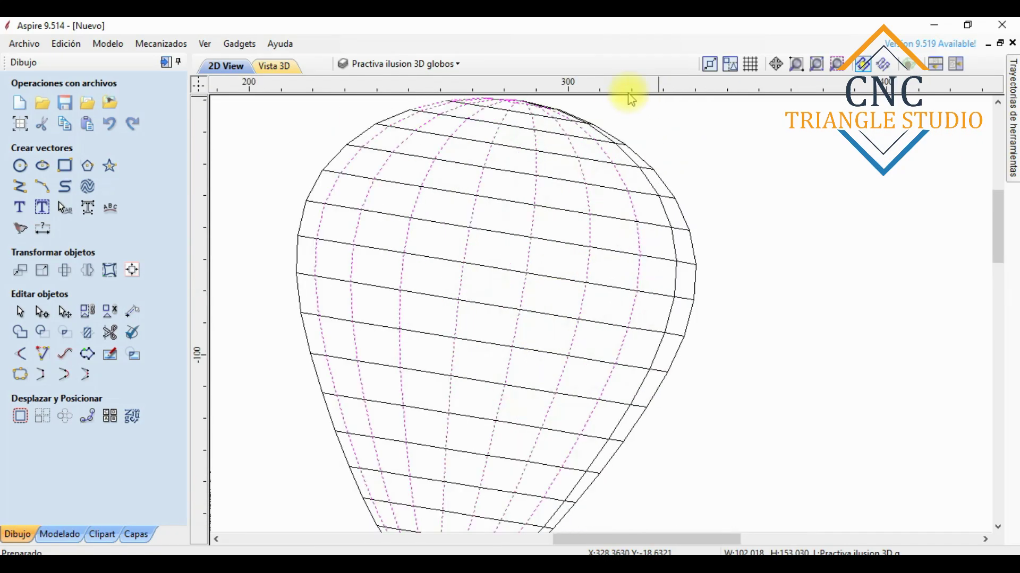
scroll(616, 149, "down", 1)
scroll(616, 149, "down", 2)
scroll(466, 488, "up", 6)
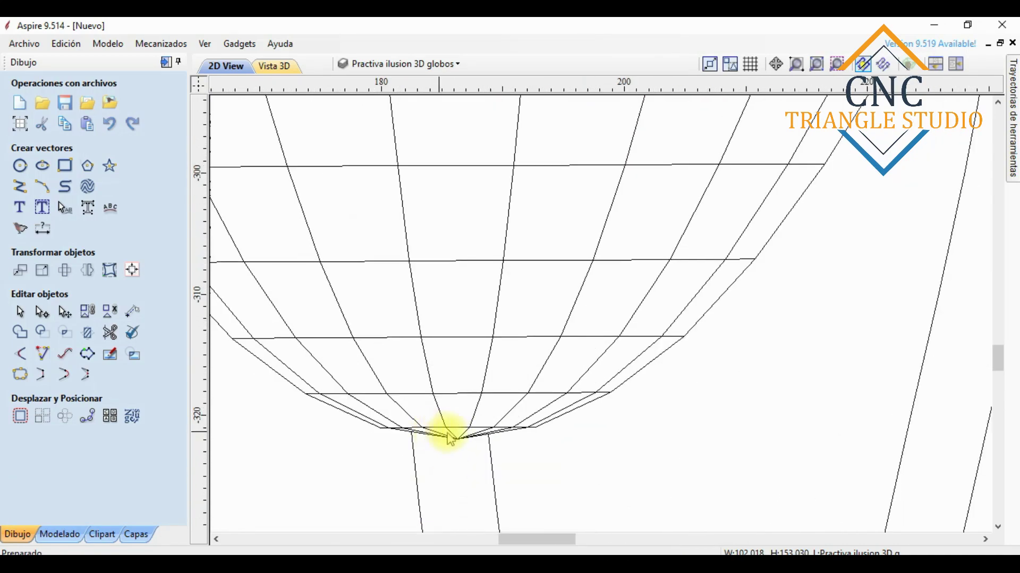
scroll(445, 435, "down", 5)
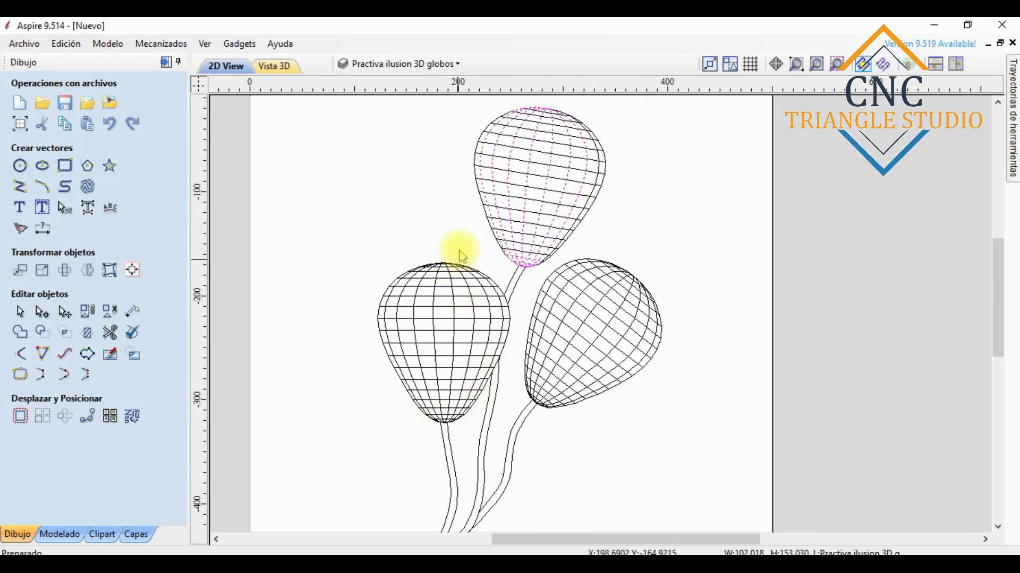
Examine the crowns of the left and right balloons, including where the right balloon's lengthwise curves converge along the outline.
scroll(439, 295, "up", 2)
scroll(466, 226, "up", 1)
scroll(466, 227, "down", 5)
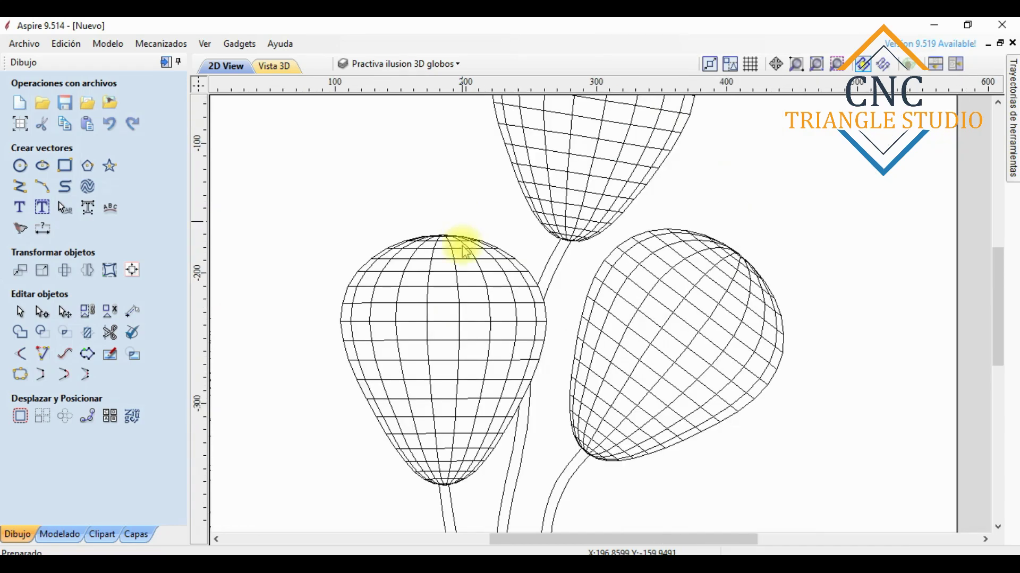
left_click_drag(384, 108, 635, 480)
scroll(562, 228, "up", 10)
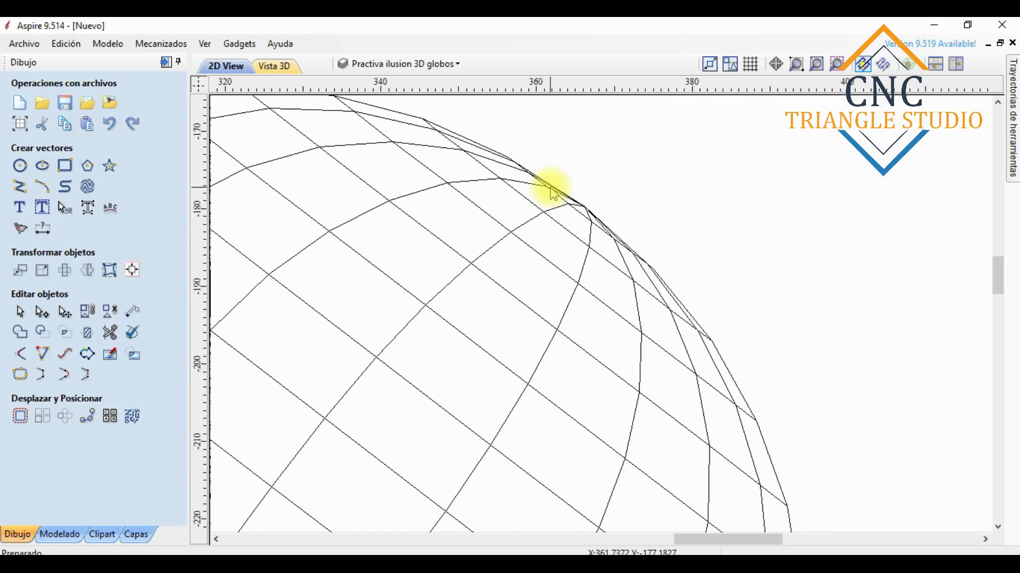
scroll(553, 194, "up", 3)
scroll(668, 212, "down", 15)
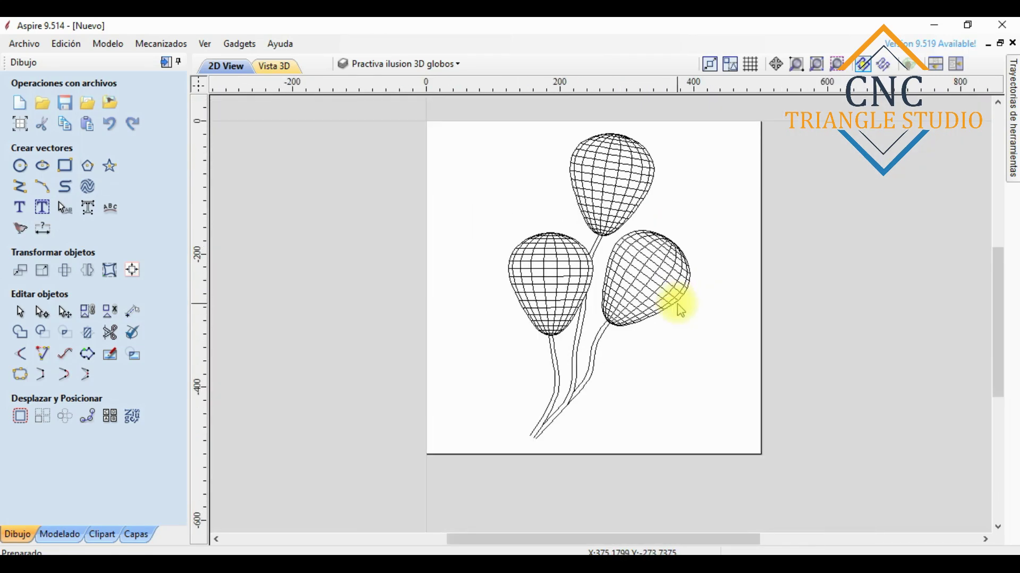
scroll(706, 348, "up", 3)
scroll(628, 399, "down", 4)
scroll(657, 409, "up", 1)
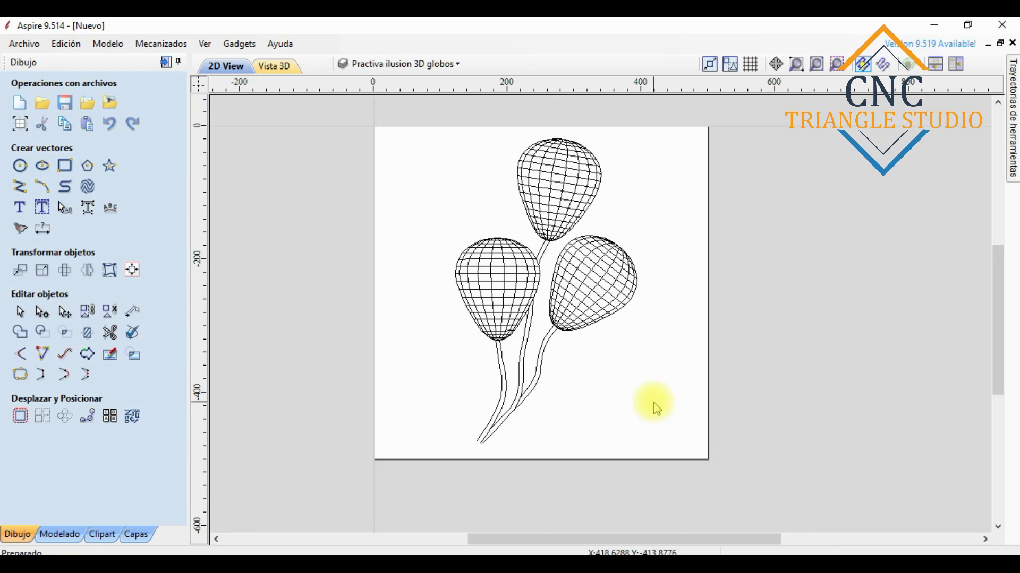
Trim away the middle string's inner line segment where it crosses the right balloon's string.
scroll(531, 425, "up", 5)
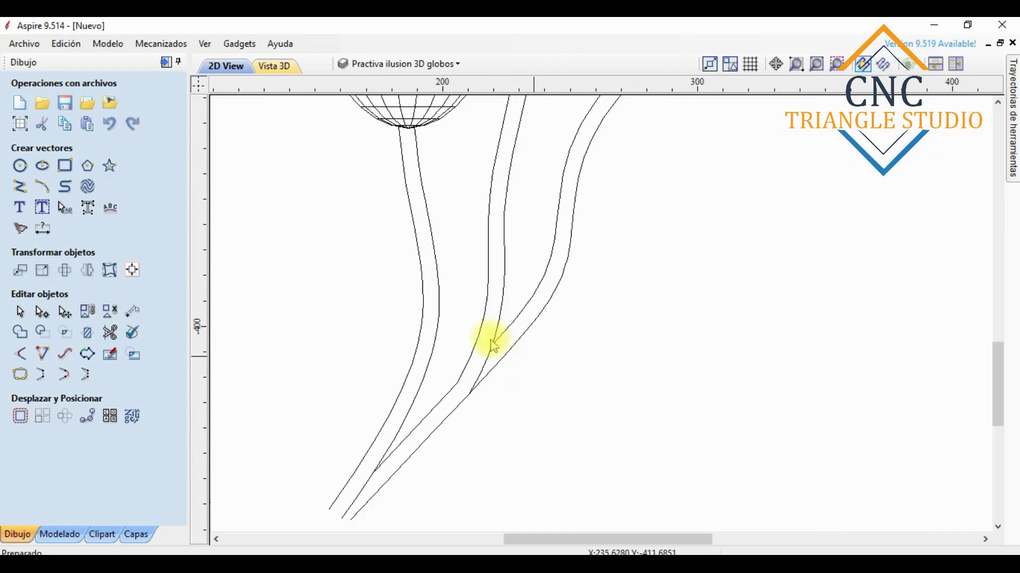
scroll(484, 372, "up", 2)
left_click(110, 332)
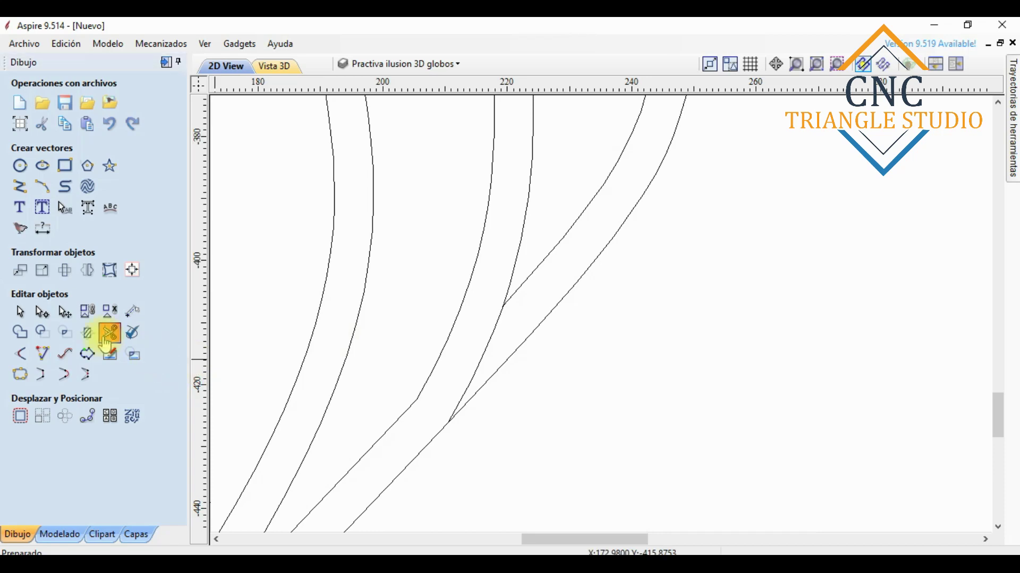
left_click(493, 336)
scroll(486, 347, "down", 5)
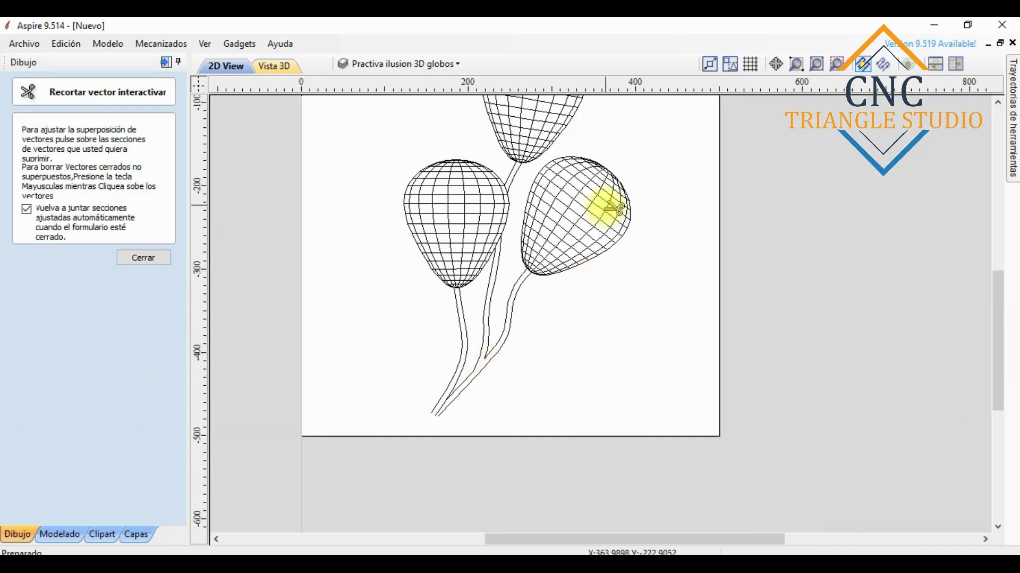
scroll(590, 199, "down", 2)
scroll(518, 248, "up", 5)
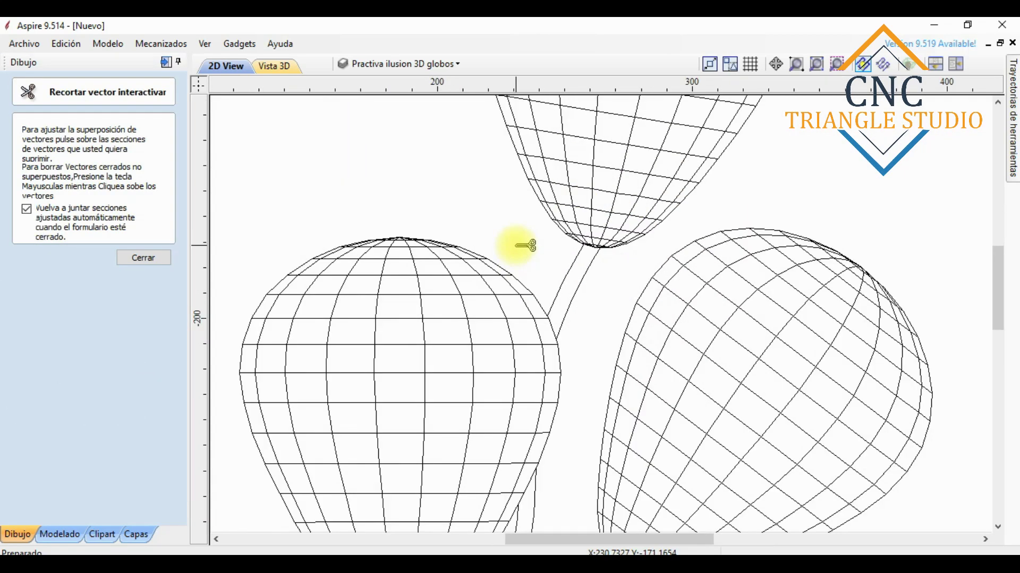
key("Escape")
Examine where the string meets the lower tip of the uppermost balloon.
scroll(576, 221, "down", 4)
scroll(500, 369, "up", 6)
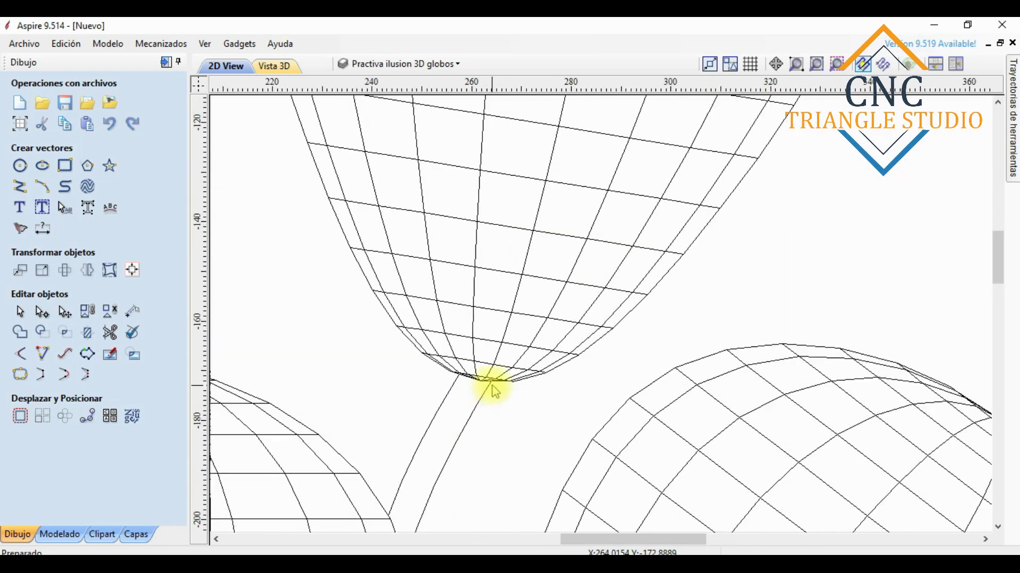
scroll(492, 391, "up", 3)
scroll(497, 357, "down", 5)
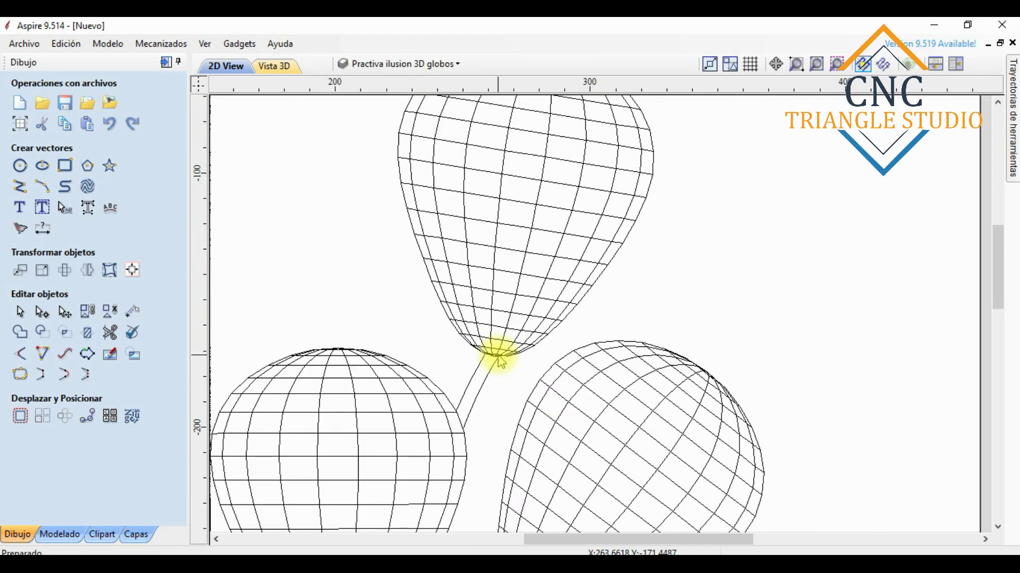
scroll(499, 361, "down", 4)
scroll(530, 480, "up", 1)
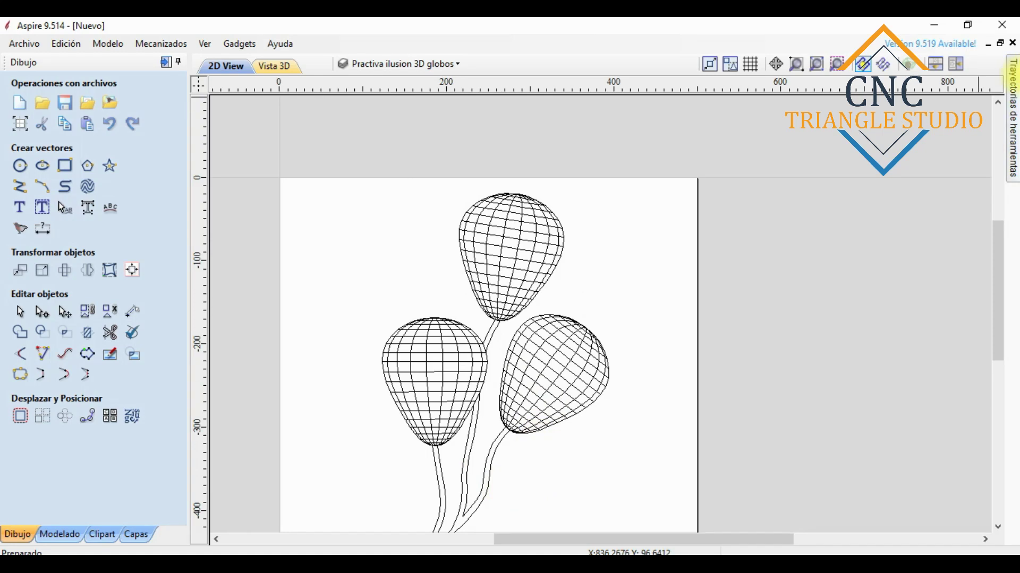
Keep the toolpath operations permanently shown and select all curves of the balloon drawing.
left_click(1012, 117)
left_click(1001, 62)
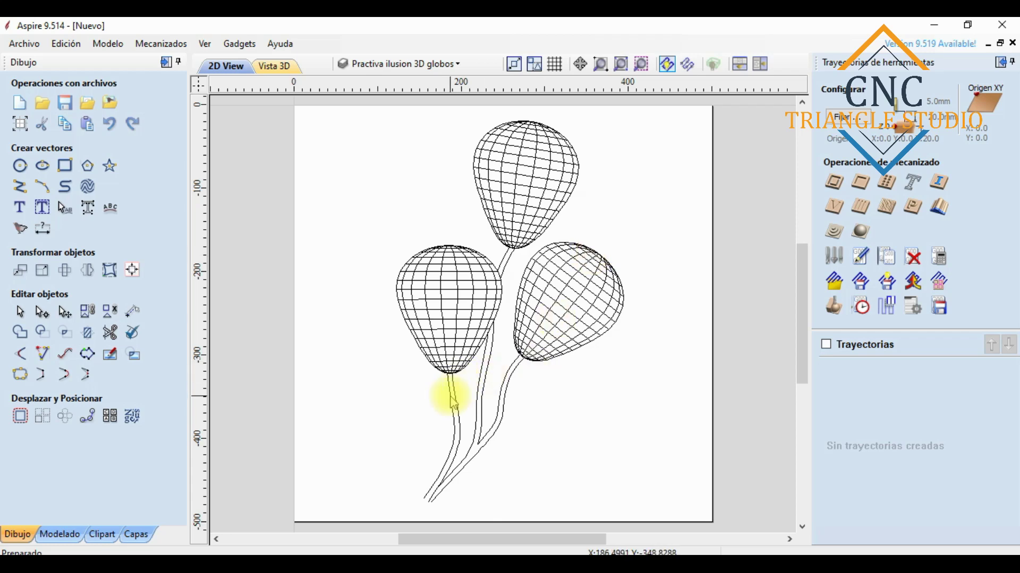
left_click(458, 406)
left_click_drag(643, 381, 290, 115)
scroll(455, 423, "up", 2)
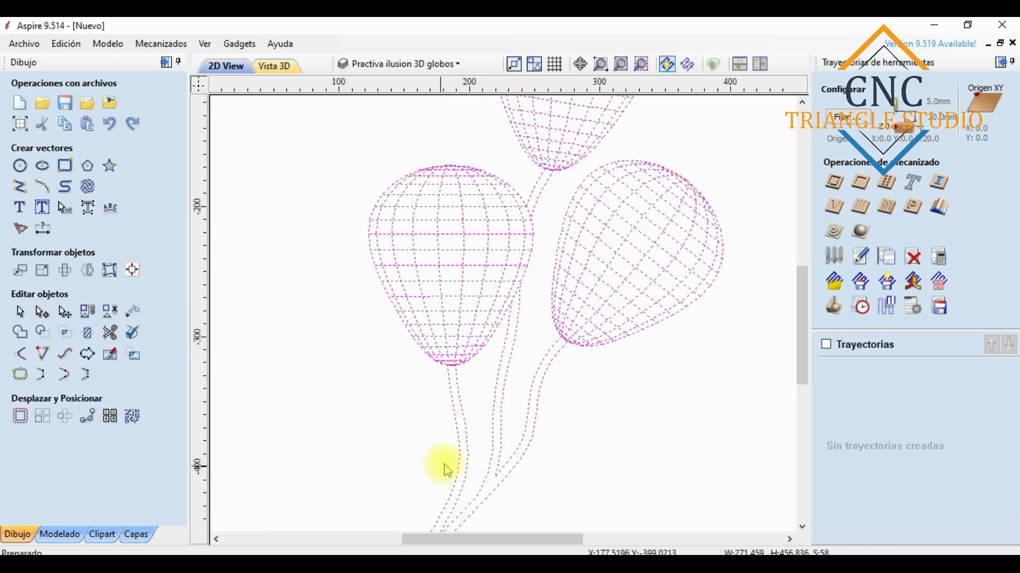
Deselect the string curves so that only the balloon meshes are selected.
left_click(456, 422, "shift")
left_click(497, 401, "shift")
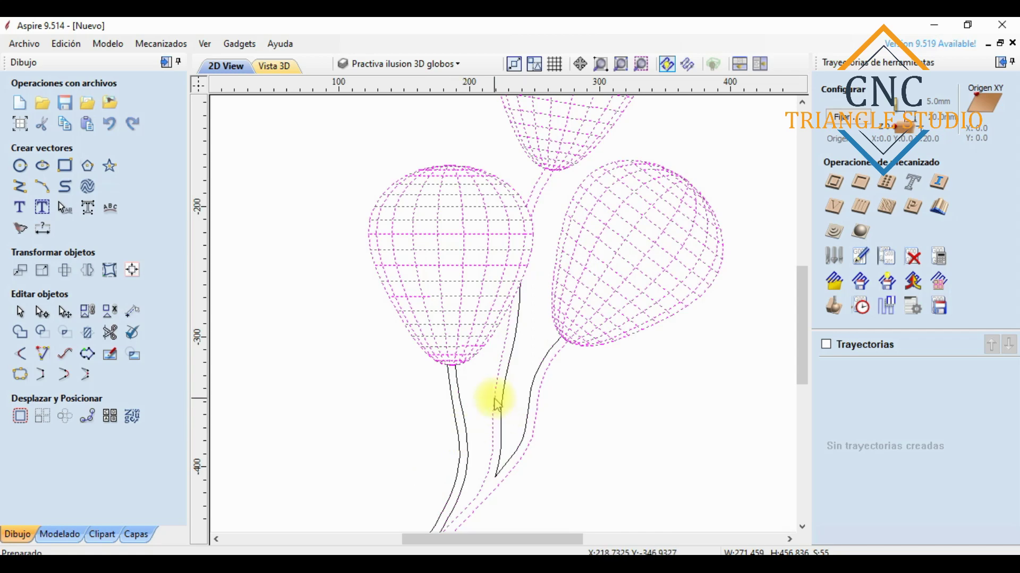
left_click(534, 435, "shift")
left_click(537, 183, "shift")
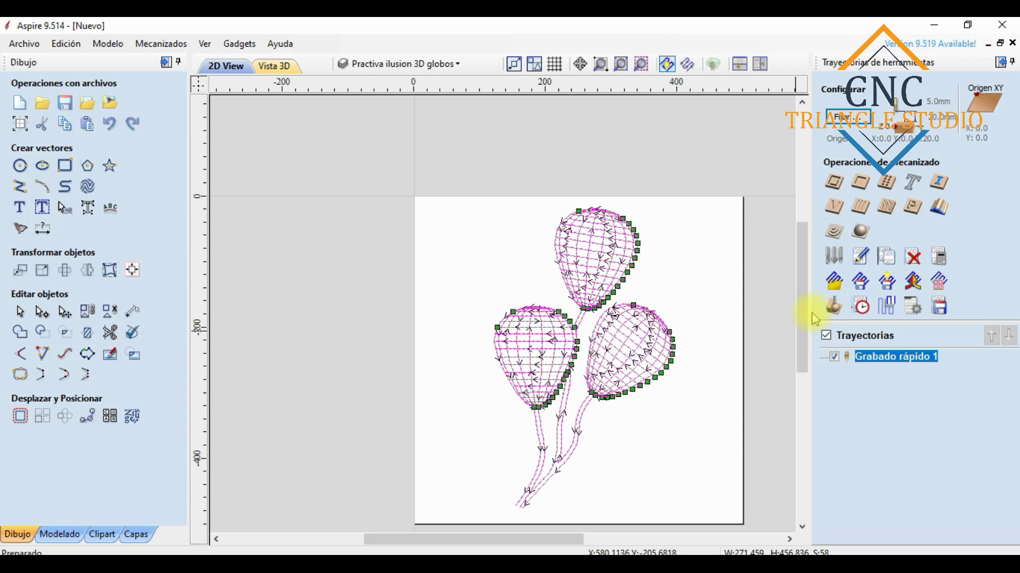
Preview the visible Grabado rápido 1 toolpath on the material and color its machined lines dark blue.
left_click(834, 306)
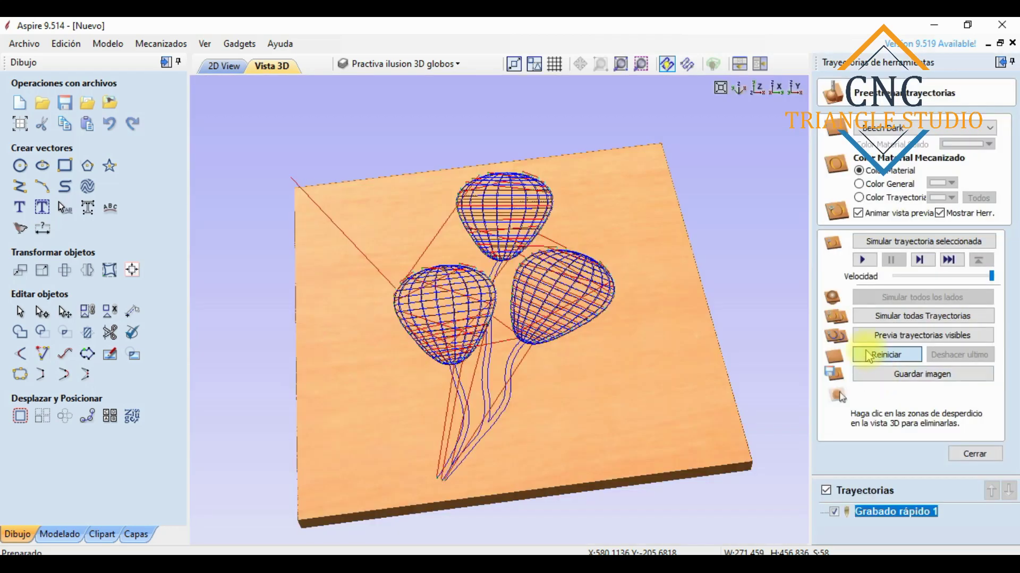
left_click(880, 334)
left_click(858, 198)
left_click(943, 197)
left_click(965, 287)
Return to the 2D view and mirror the balloon drawing horizontally about its left edge.
key("F2")
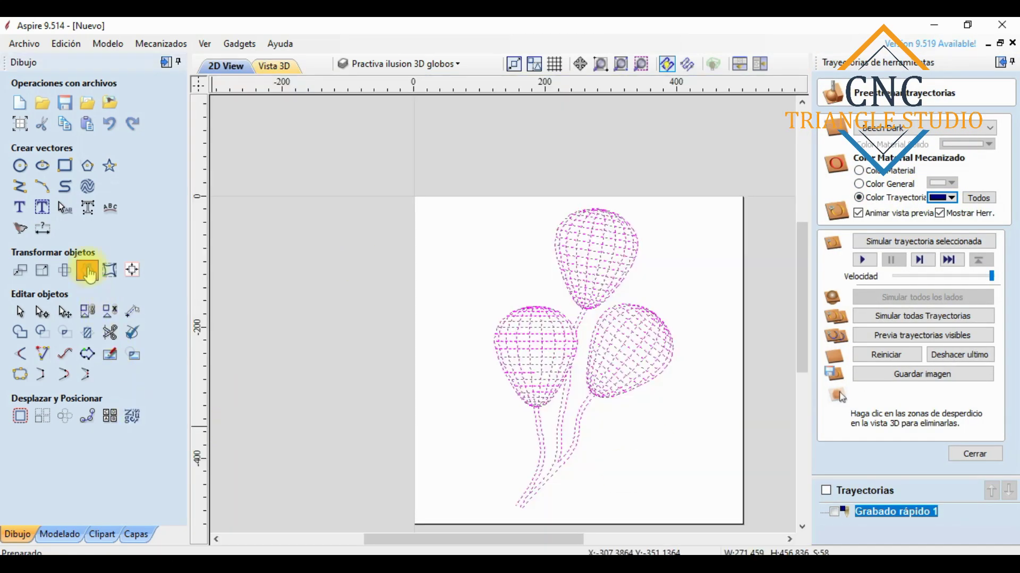
left_click(87, 270)
left_click(398, 326)
left_click(376, 433)
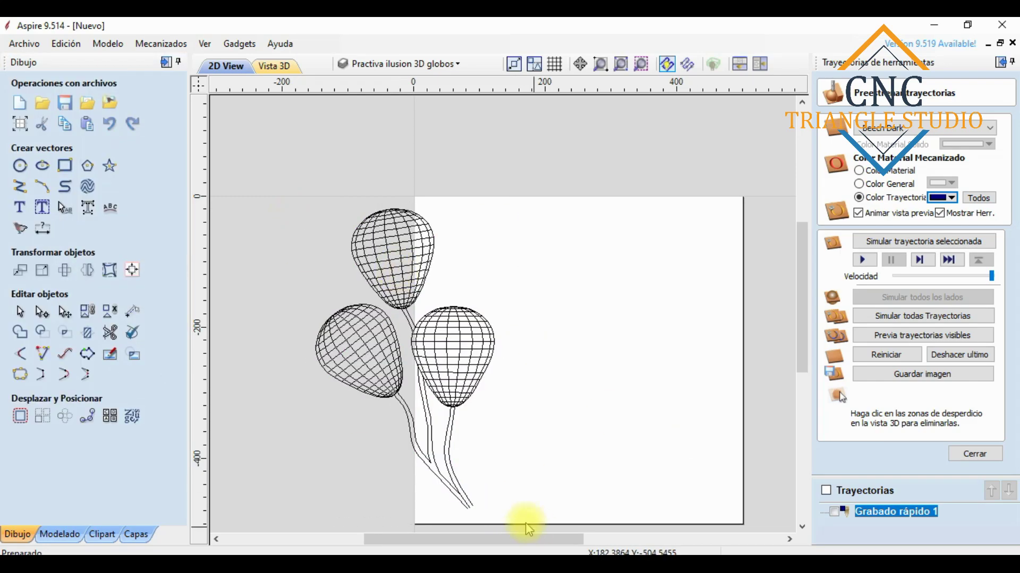
Move the mirrored balloon drawing horizontally so that it lies fully within the material sheet.
left_click(398, 249)
left_click_drag(398, 249, 526, 250)
key("Return")
scroll(565, 359, "up", 3)
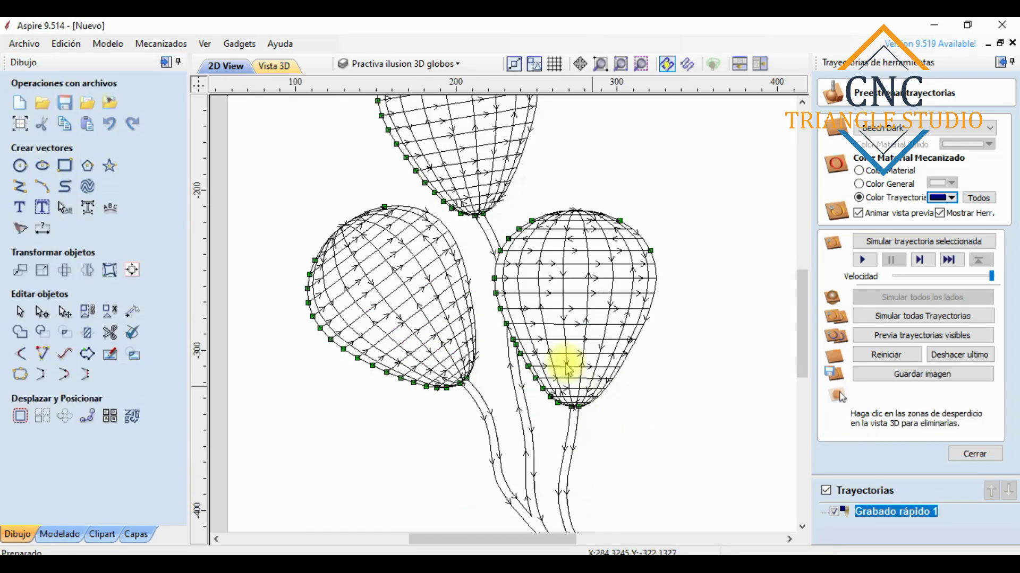
scroll(631, 403, "down", 3)
scroll(462, 209, "up", 3)
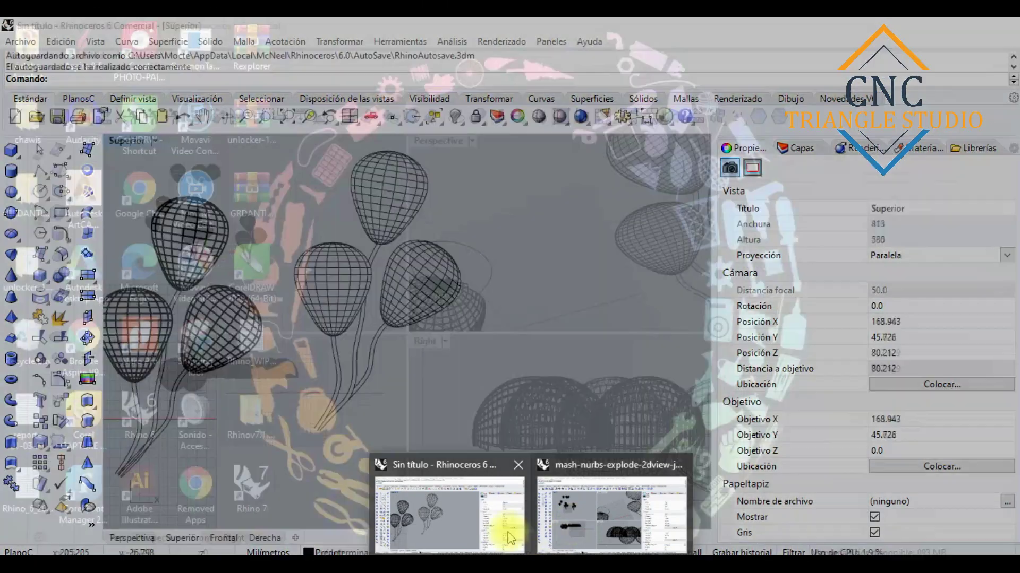
Compare the balloon wireframes in the untitled Rhino drawing with the mirrored balloon drawing in Aspire.
left_click(512, 528)
scroll(371, 347, "down", 2)
scroll(185, 365, "down", 3)
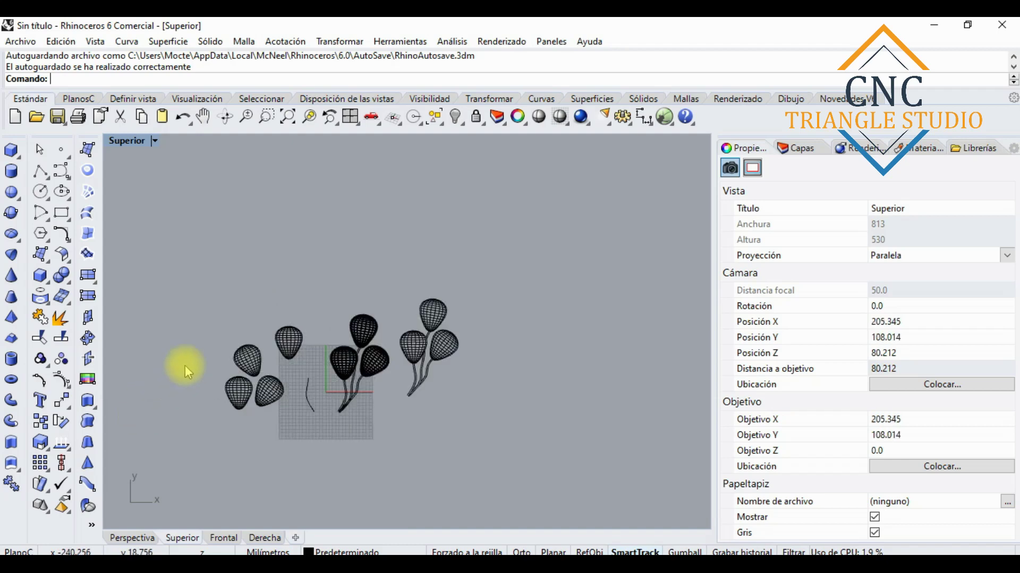
scroll(556, 319, "up", 4)
scroll(586, 338, "up", 2)
scroll(588, 337, "down", 2)
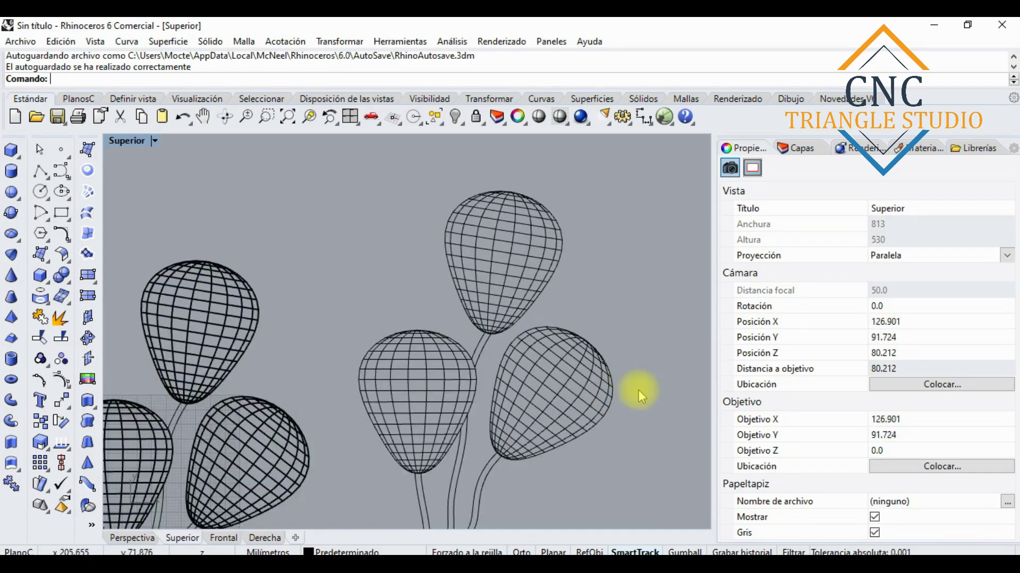
scroll(638, 391, "up", 1)
scroll(639, 391, "down", 1)
scroll(639, 391, "up", 2)
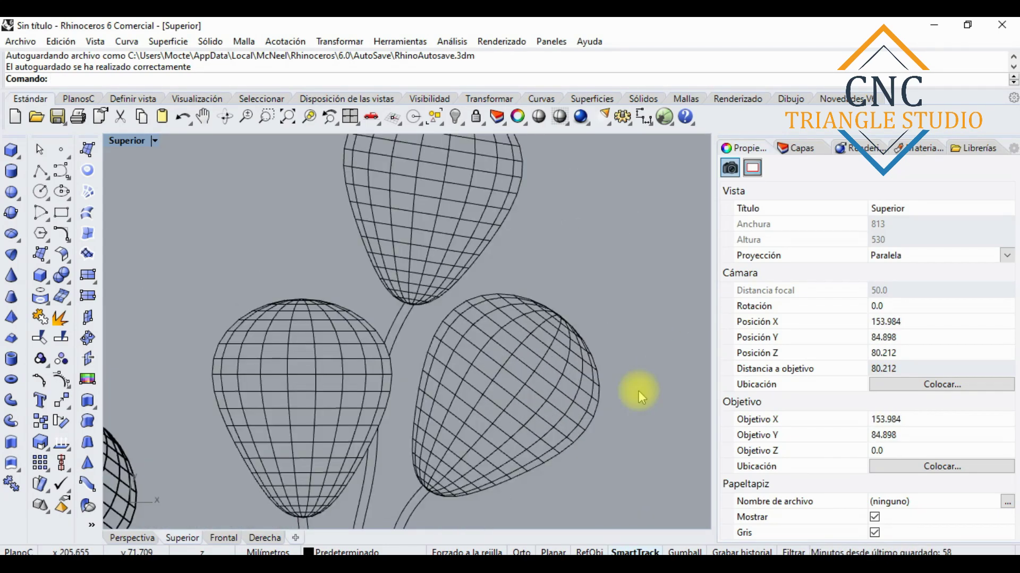
left_click(452, 276)
left_click(581, 240)
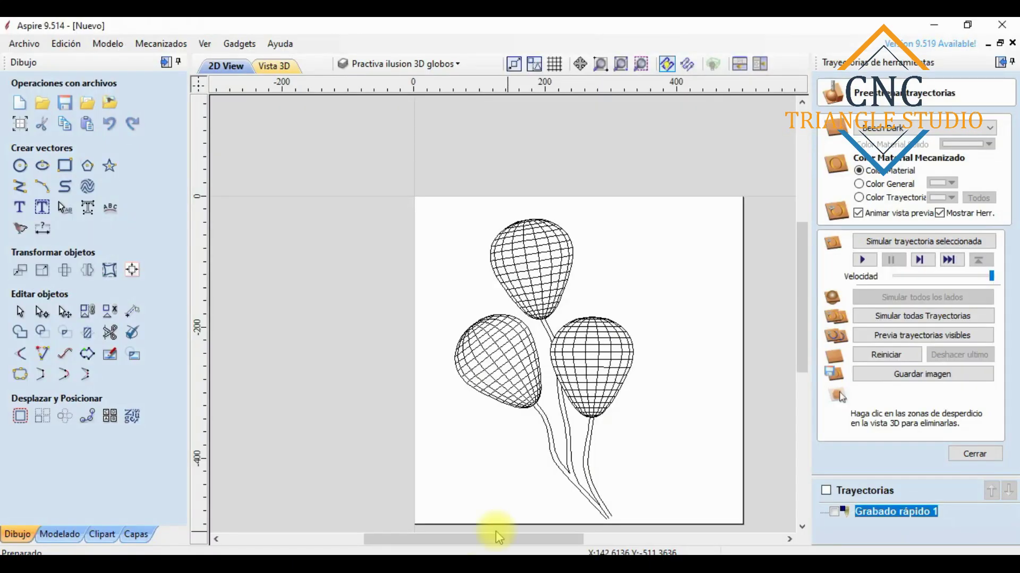
scroll(673, 395, "up", 1)
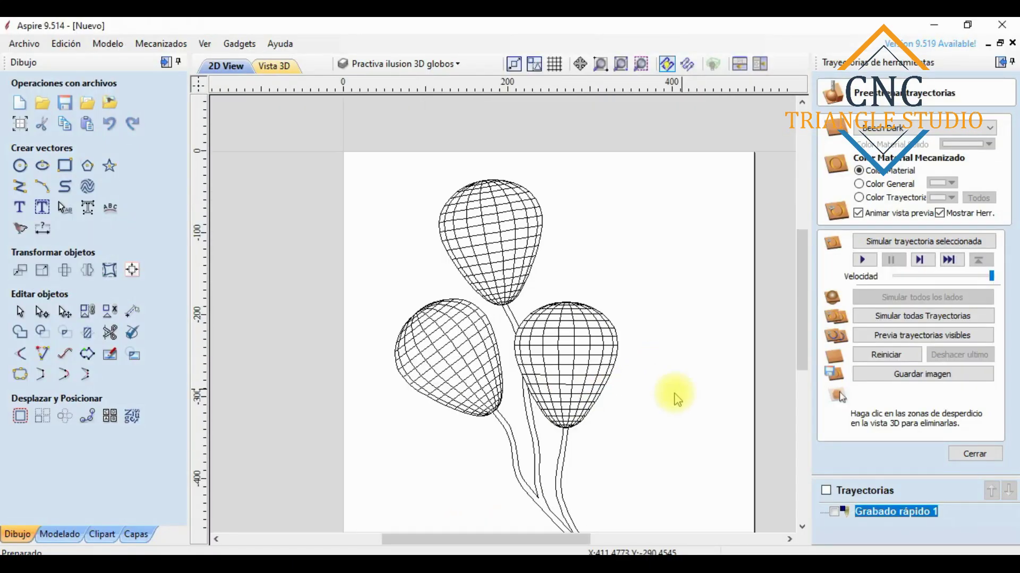
scroll(633, 417, "up", 2)
scroll(372, 371, "up", 3)
scroll(362, 363, "down", 3)
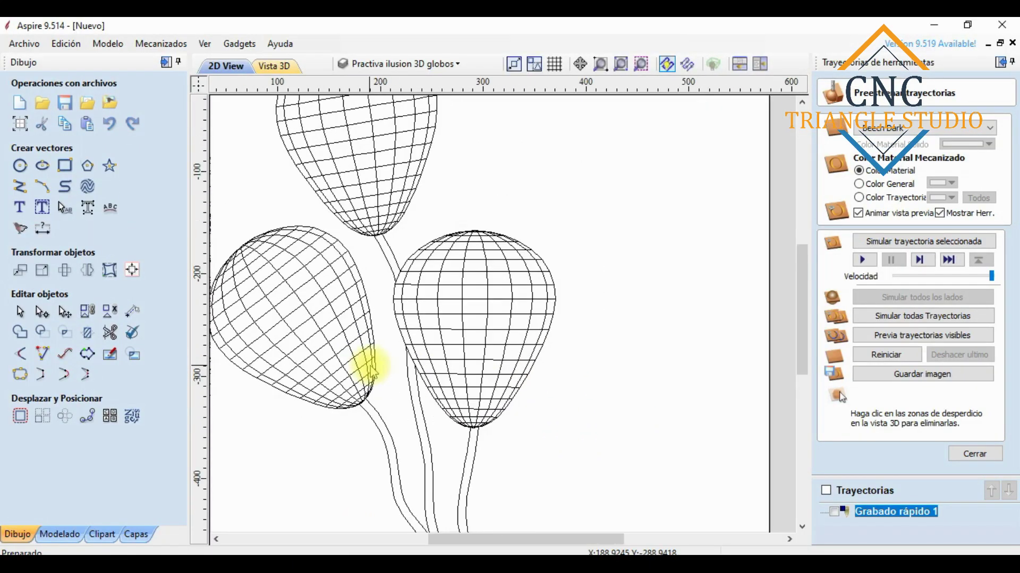
Switch to the untitled Rhino drawing and delete the loose open curve between the balloon groups.
left_click(514, 552)
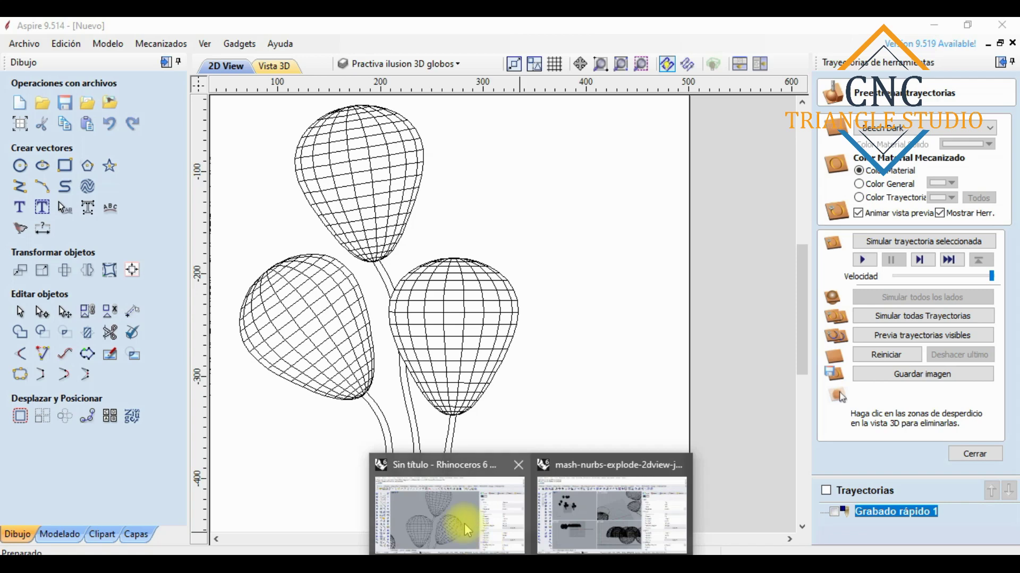
left_click(455, 512)
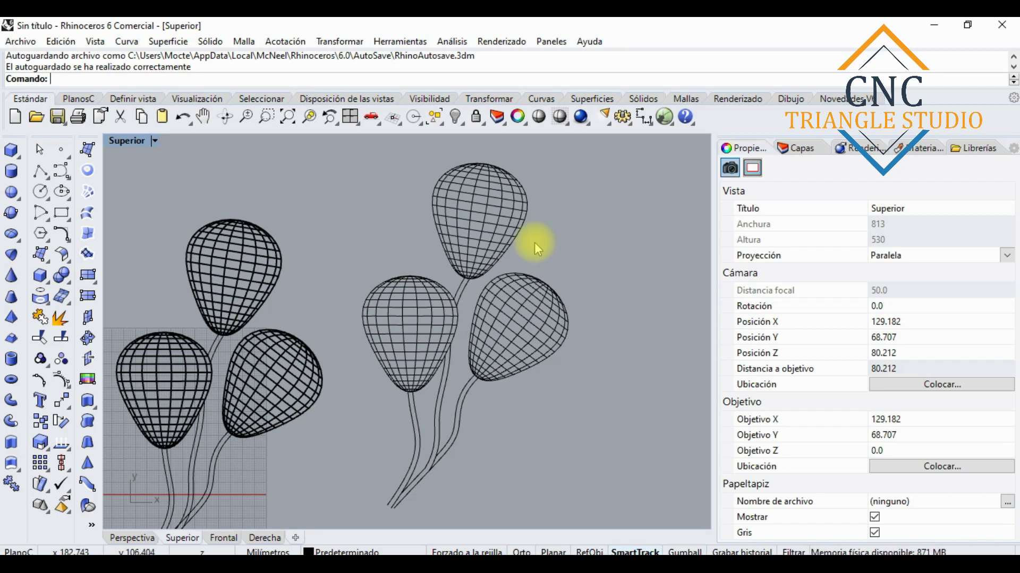
scroll(534, 242, "down", 4)
scroll(268, 367, "up", 2)
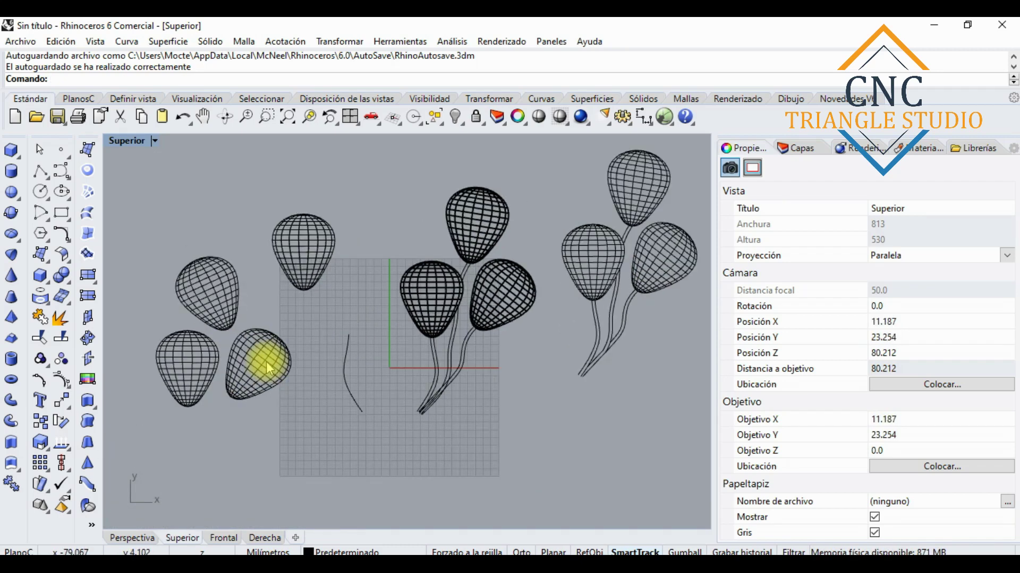
left_click(346, 376)
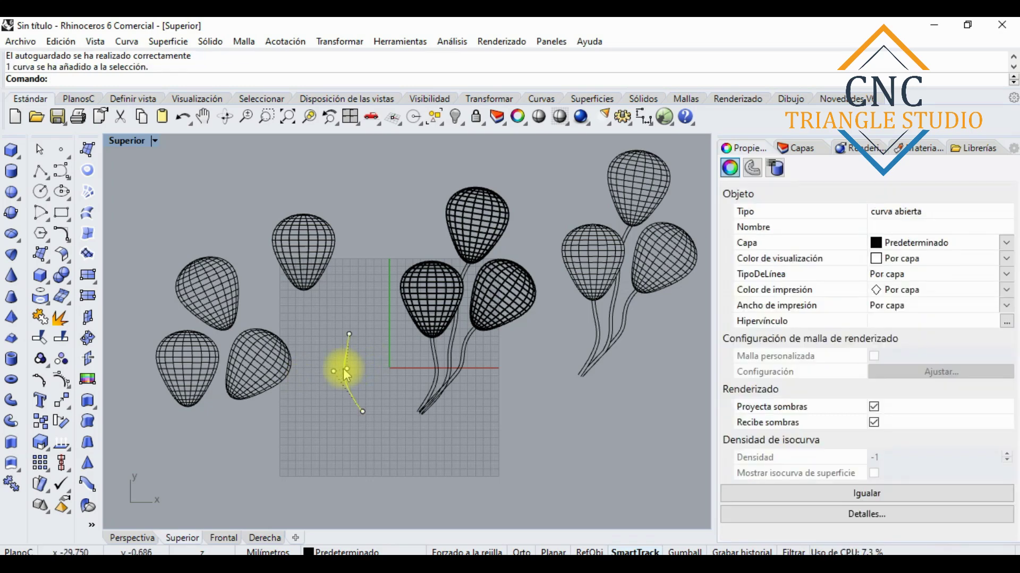
key("Delete")
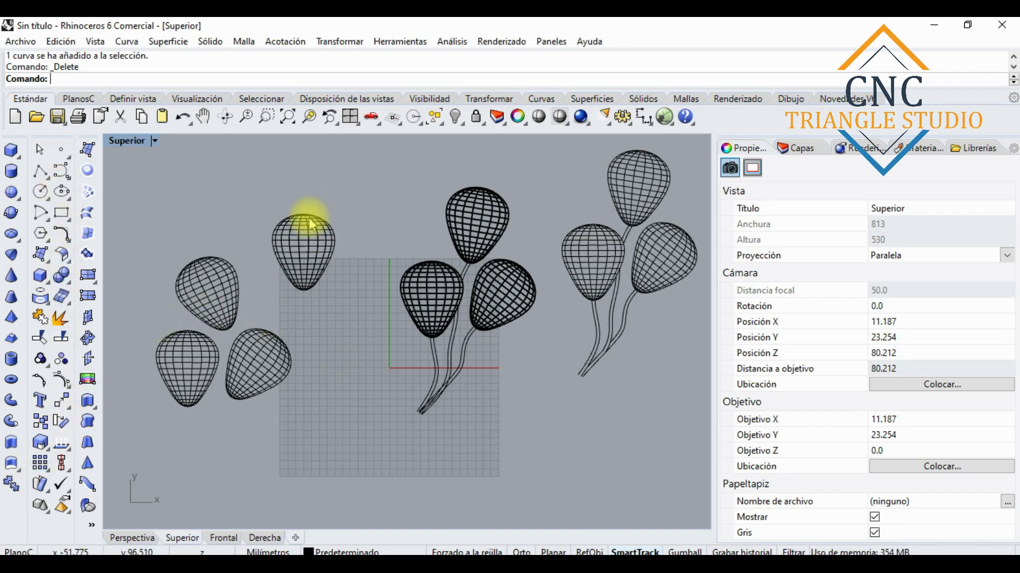
Examine the separate balloons, the thick wireframe bunch and the 2D projected bunch side by side.
scroll(327, 283, "down", 3)
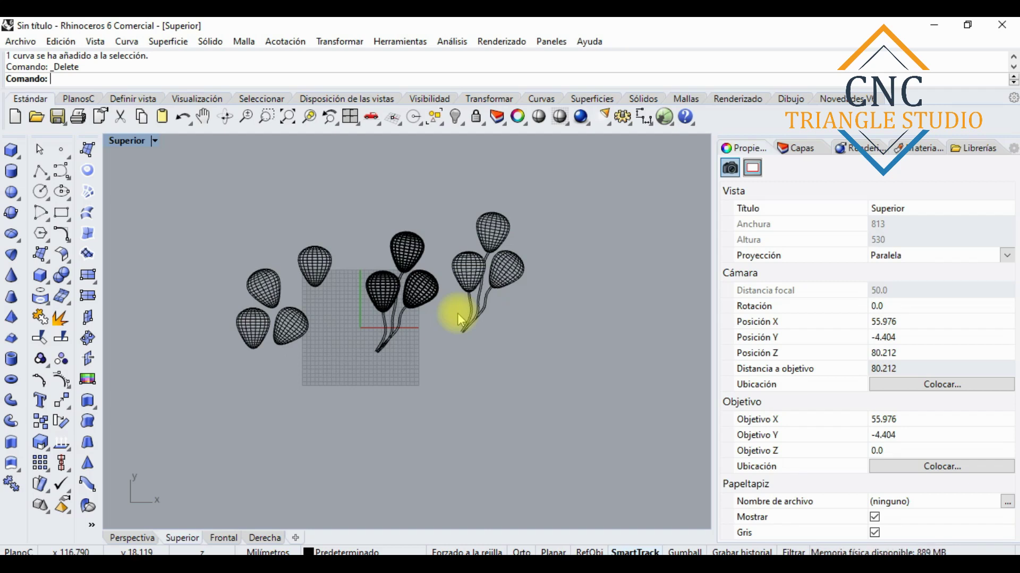
scroll(530, 370, "up", 2)
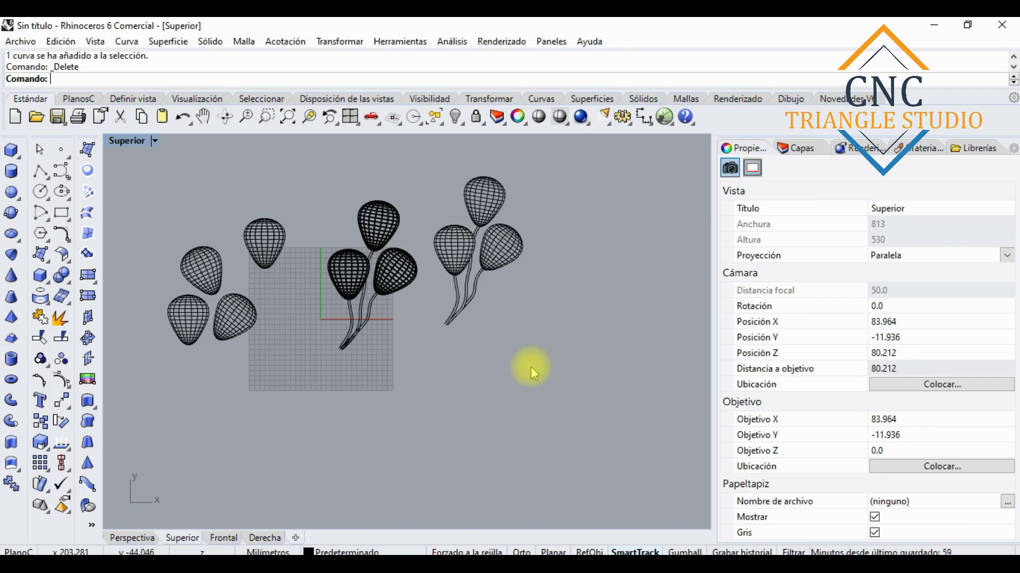
scroll(531, 367, "down", 1)
left_click_drag(565, 387, 333, 314)
left_click_drag(365, 393, 365, 393)
scroll(478, 234, "up", 2)
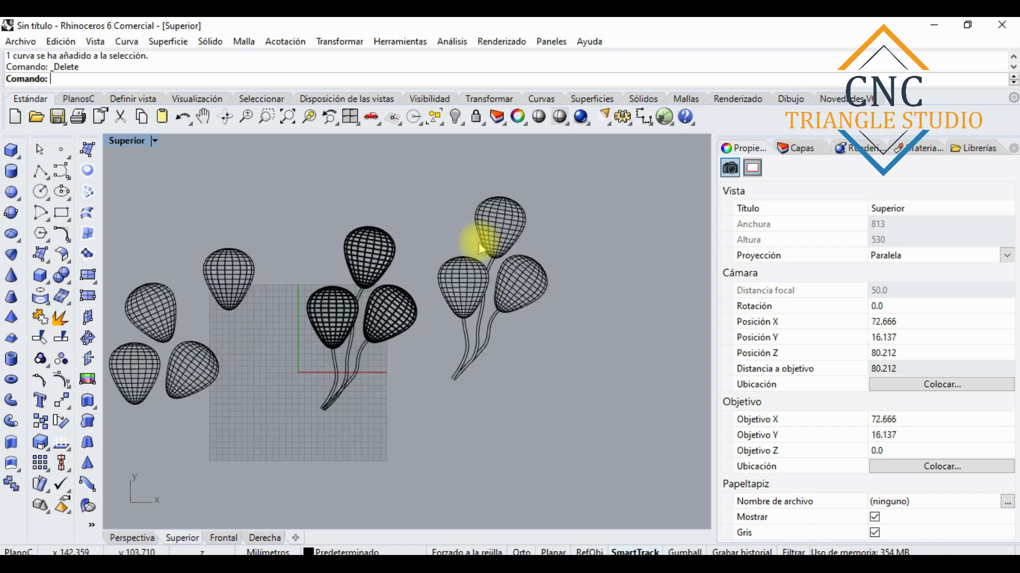
scroll(307, 221, "down", 2)
scroll(141, 295, "up", 2)
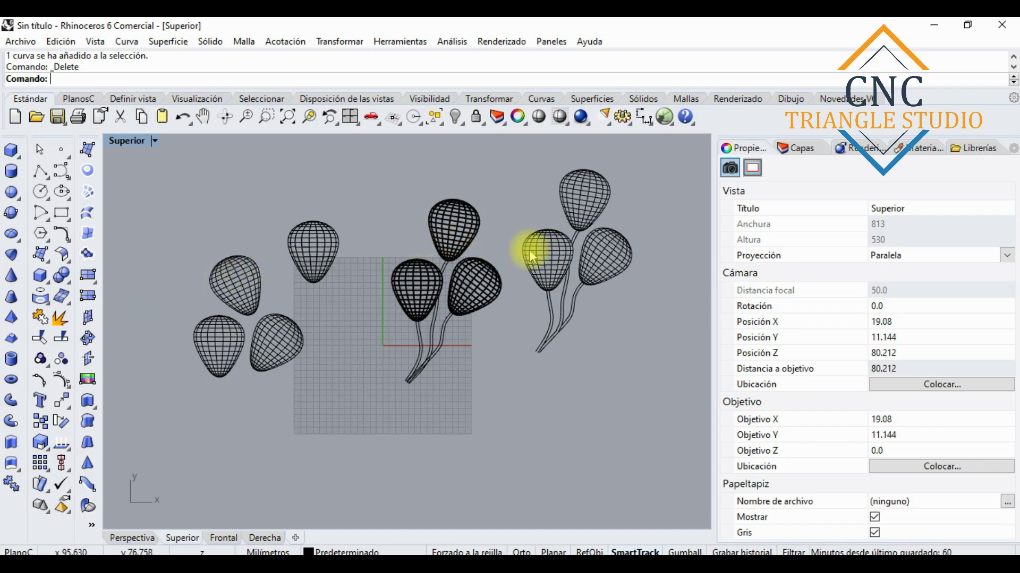
Select a horizontal mesh curve on the projected bunch's front balloon to inspect its path, and window-select the whole projected bunch.
scroll(535, 250, "up", 8)
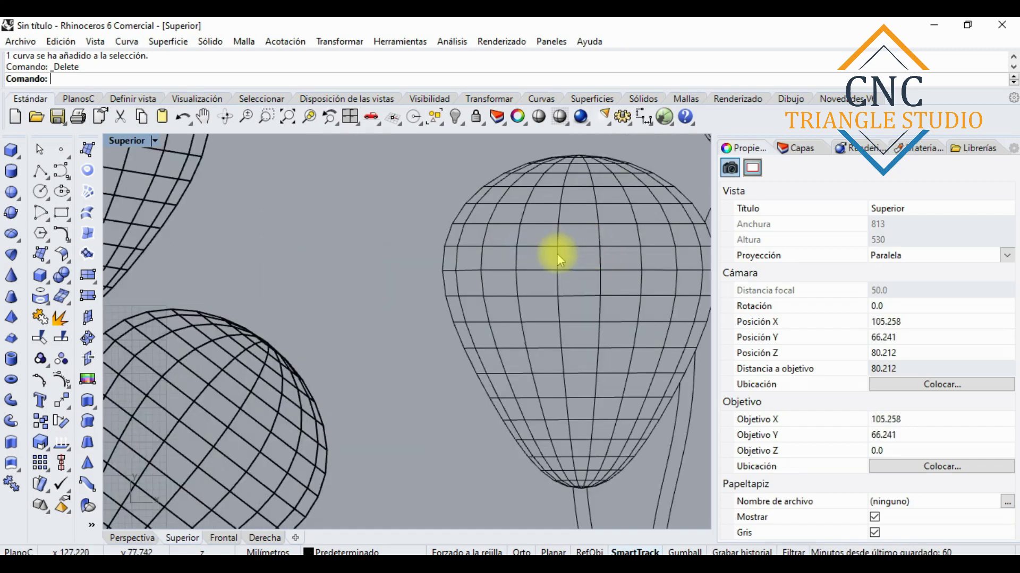
scroll(553, 444, "down", 4)
scroll(505, 312, "up", 6)
left_click(441, 271)
left_click(496, 297)
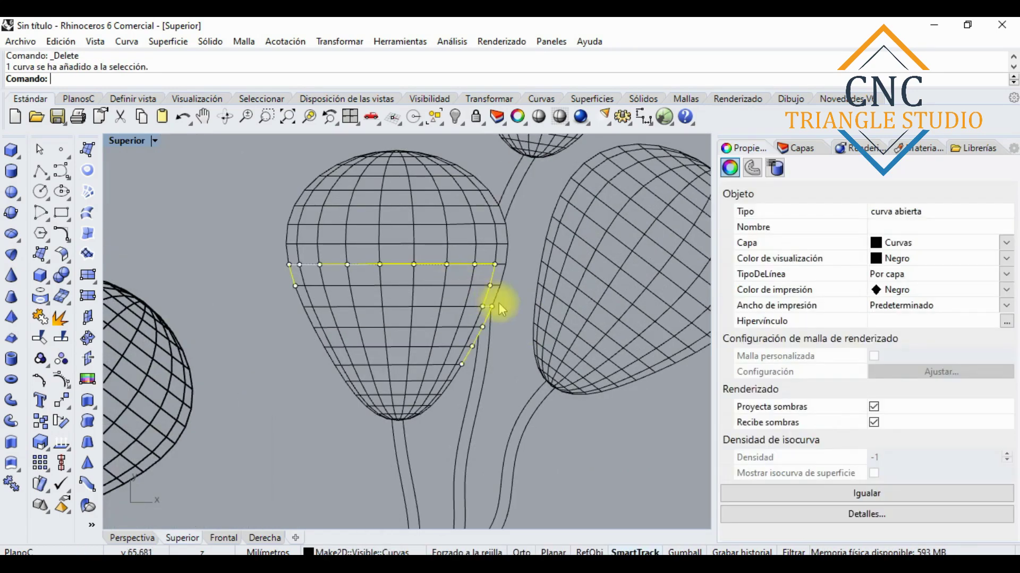
scroll(497, 316, "down", 3)
scroll(503, 326, "down", 2)
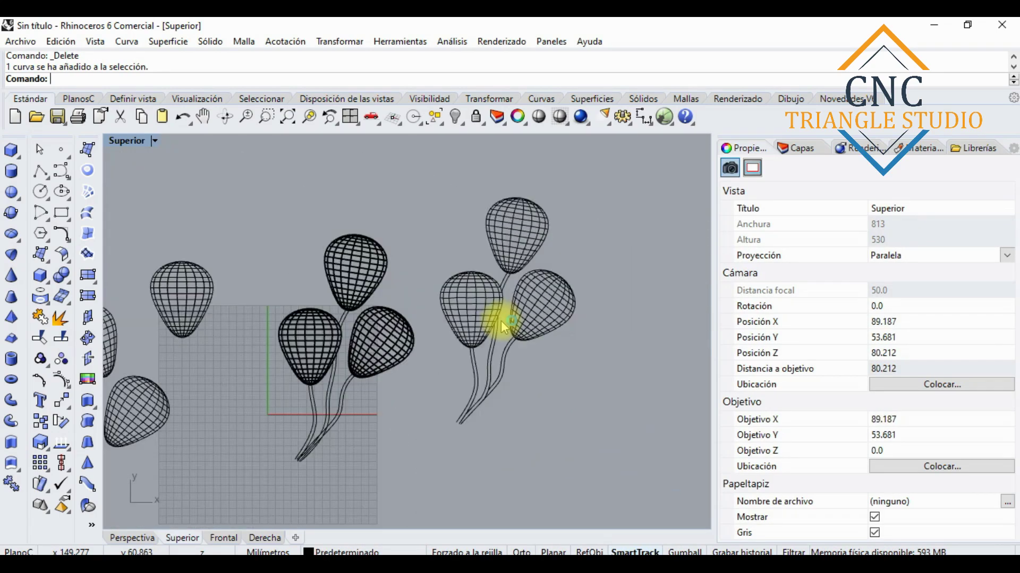
left_click_drag(588, 451, 435, 170)
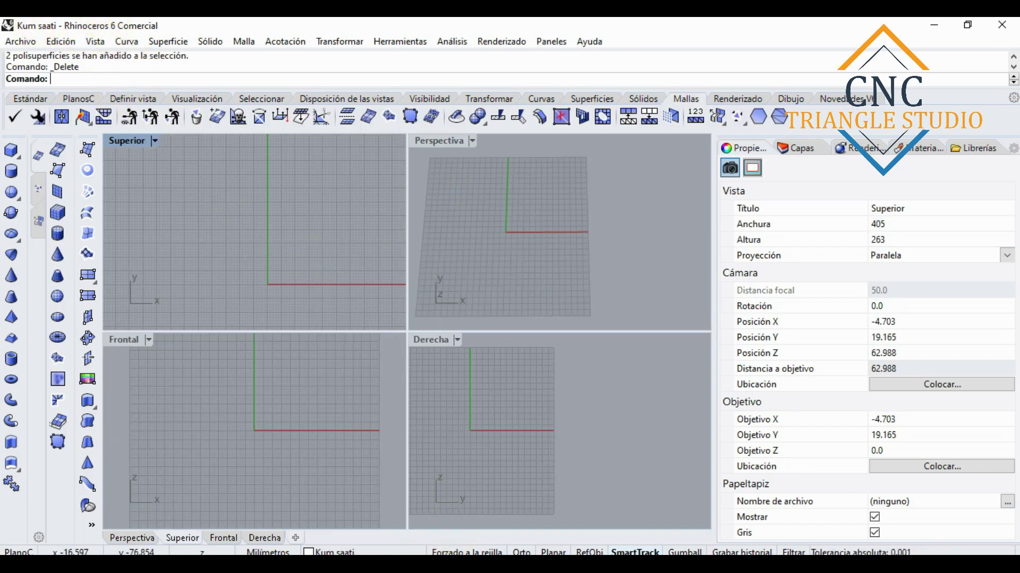
Open the SolidWorks part Kum saati.SLDPRT in the other Rhino window, discarding unsaved changes and importing construction geometry.
mouse_move(386, 564)
left_click(501, 523)
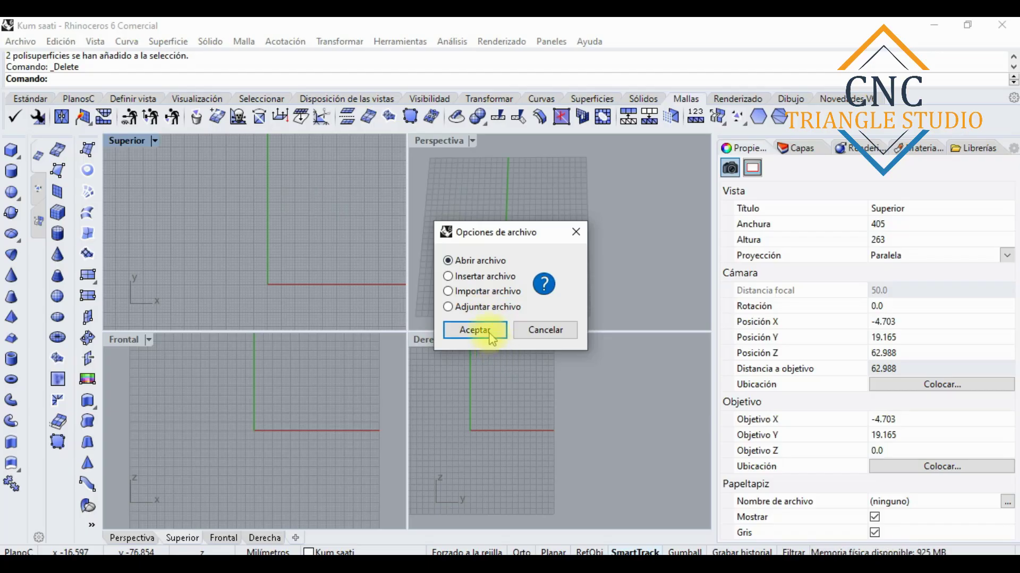
left_click(496, 343)
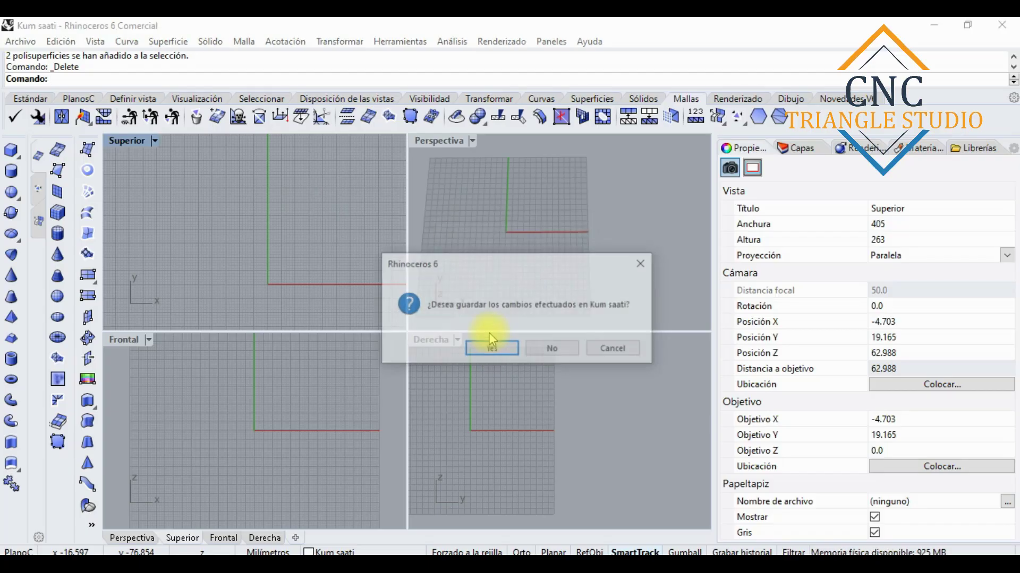
left_click(538, 351)
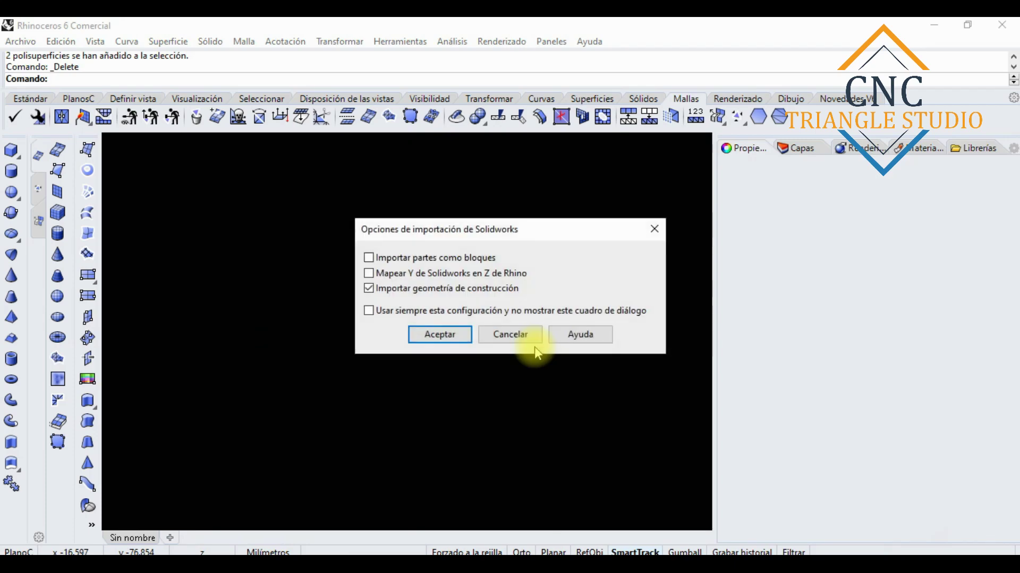
left_click(441, 334)
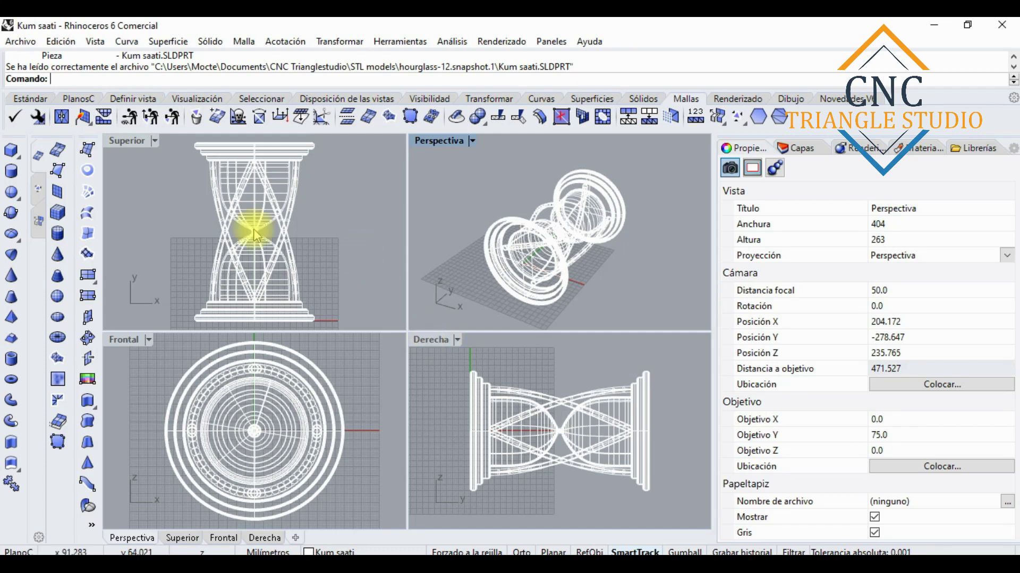
Set the Perspectiva viewport to Sombreado display mode and maximize it.
left_click(471, 142)
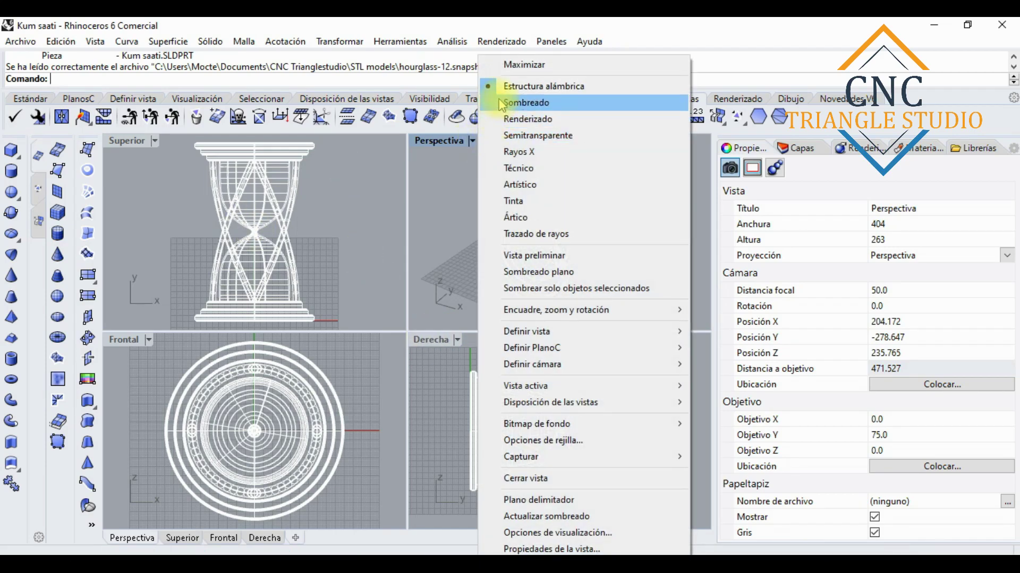
left_click(499, 103)
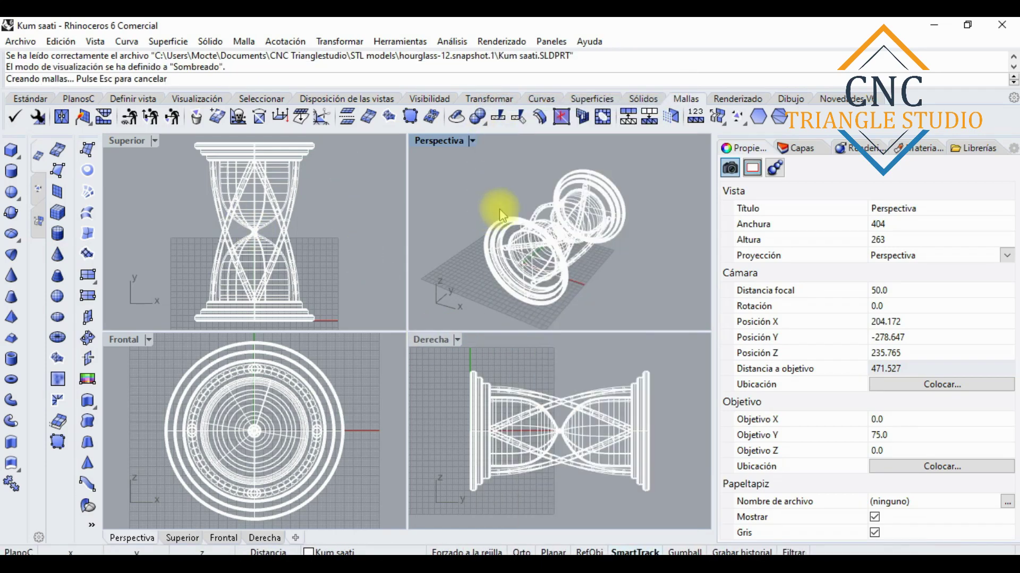
double_click(440, 142)
Examine the shaded hourglass from the side, including its glass bulbs, curved columns and stepped base.
right_click_drag(435, 176, 412, 282)
scroll(413, 282, "up", 5)
scroll(410, 245, "down", 8)
scroll(410, 245, "up", 6)
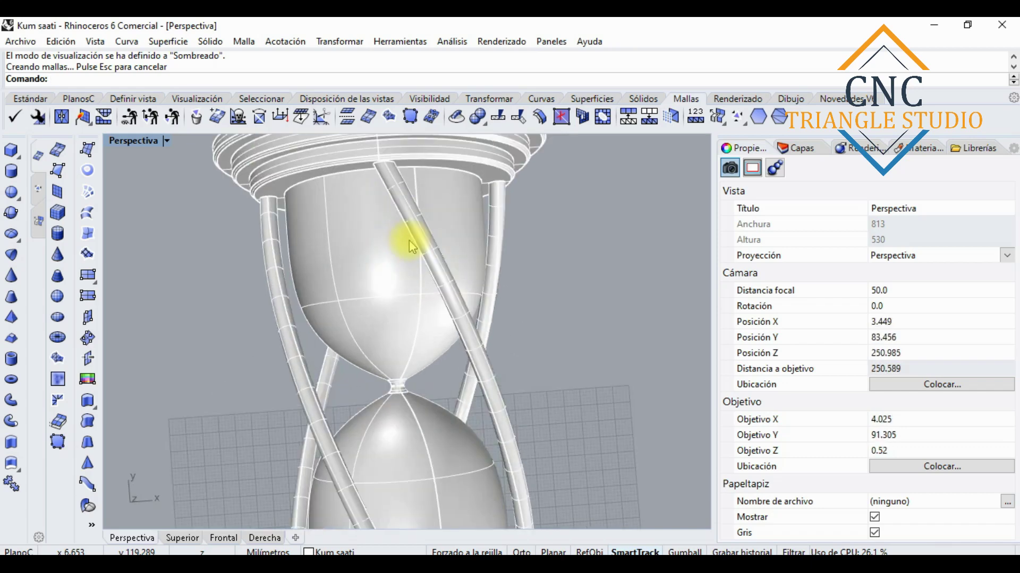
scroll(409, 242, "down", 1)
scroll(409, 242, "up", 1)
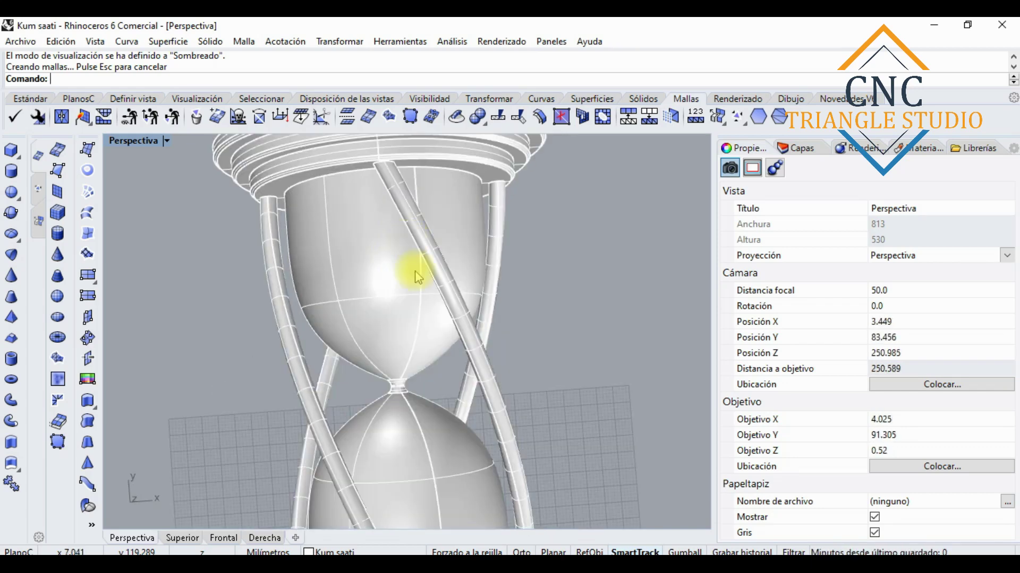
scroll(415, 276, "down", 4)
scroll(418, 306, "up", 5)
scroll(422, 280, "down", 4)
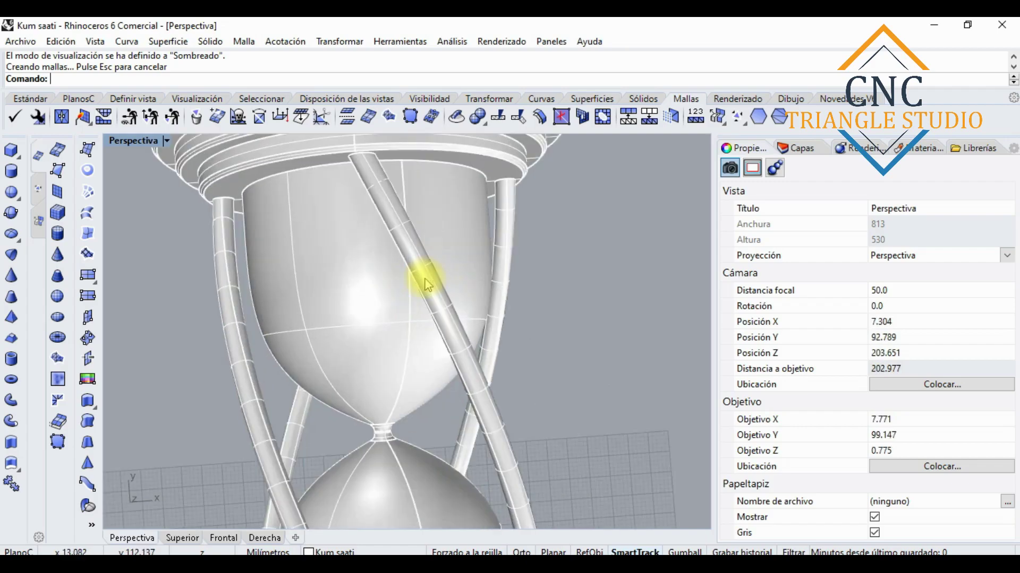
right_click_drag(408, 357, 417, 335)
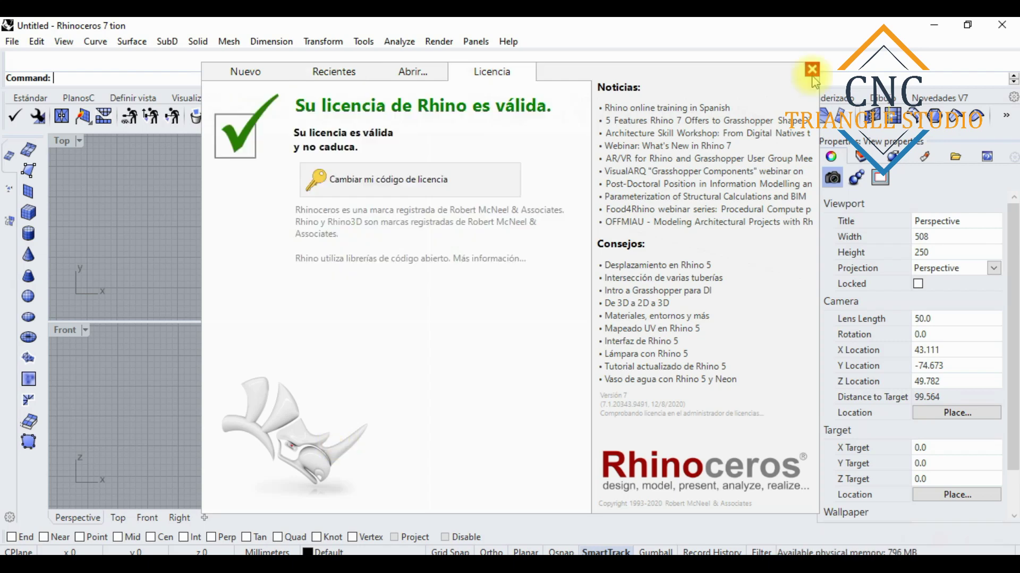
Switch to Rhinoceros 7 and examine the triangular mesh of the QuadRemeshScrolls ornament up close.
scroll(301, 232, "down", 1)
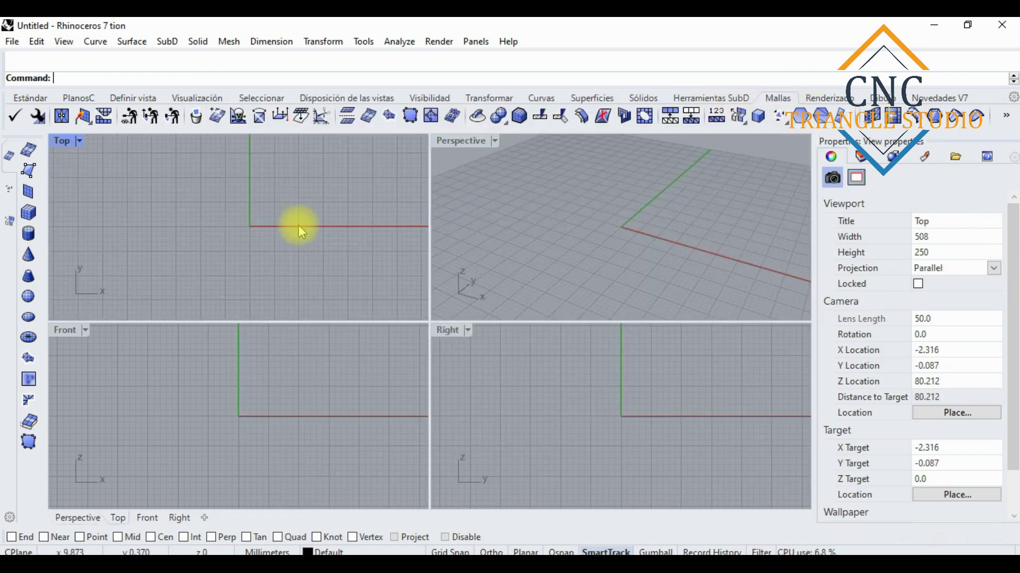
scroll(300, 230, "up", 1)
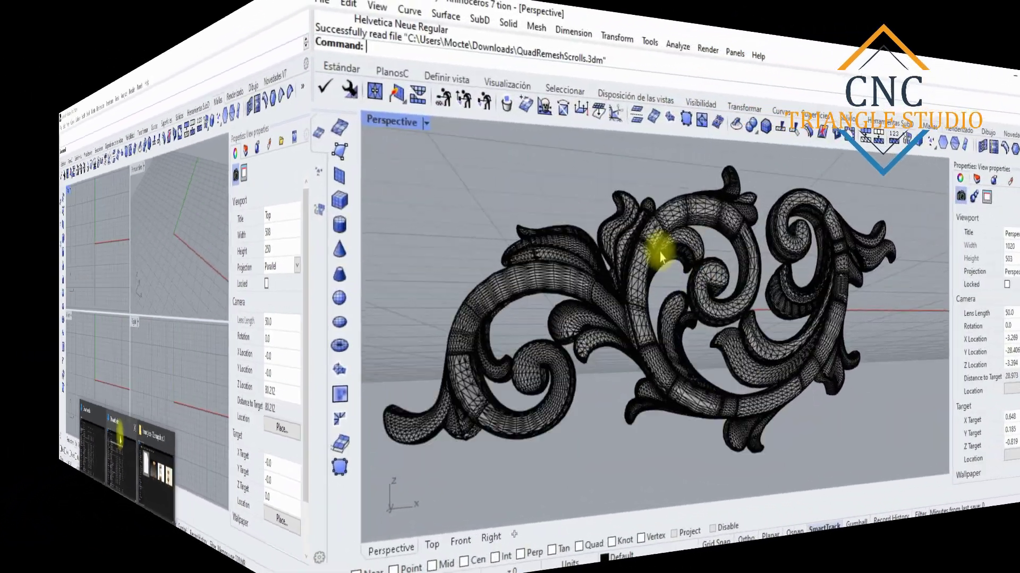
scroll(659, 253, "up", 5)
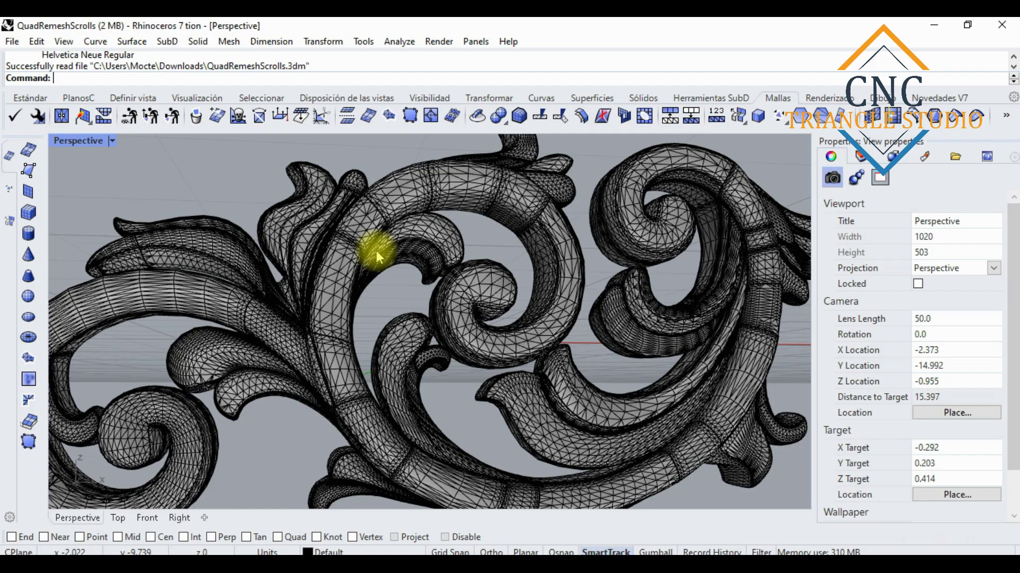
scroll(376, 247, "up", 13)
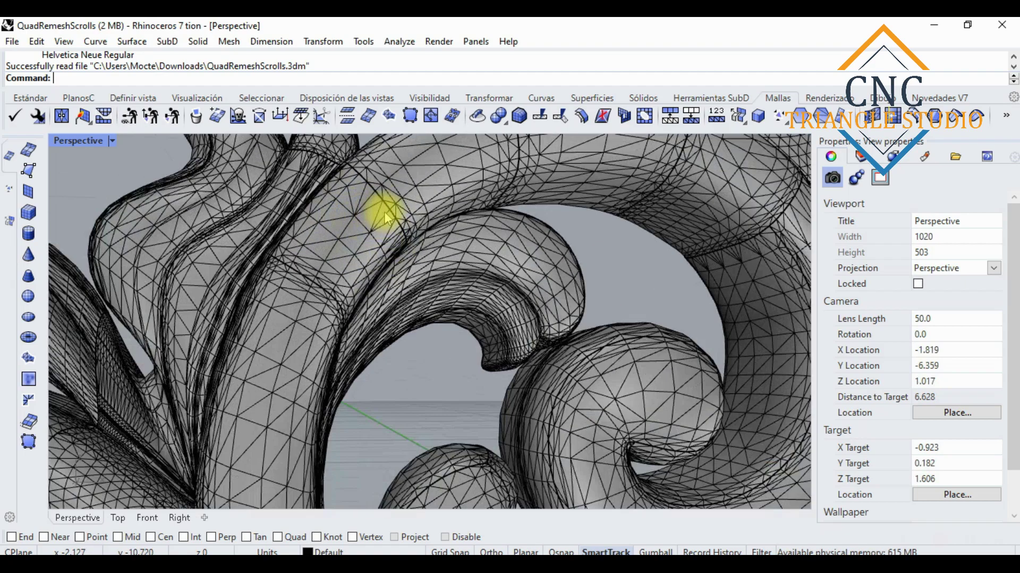
Inspect the individual triangular faces of the scroll ornament's mesh, and view the whole ornament.
scroll(385, 211, "down", 5)
scroll(357, 250, "up", 8)
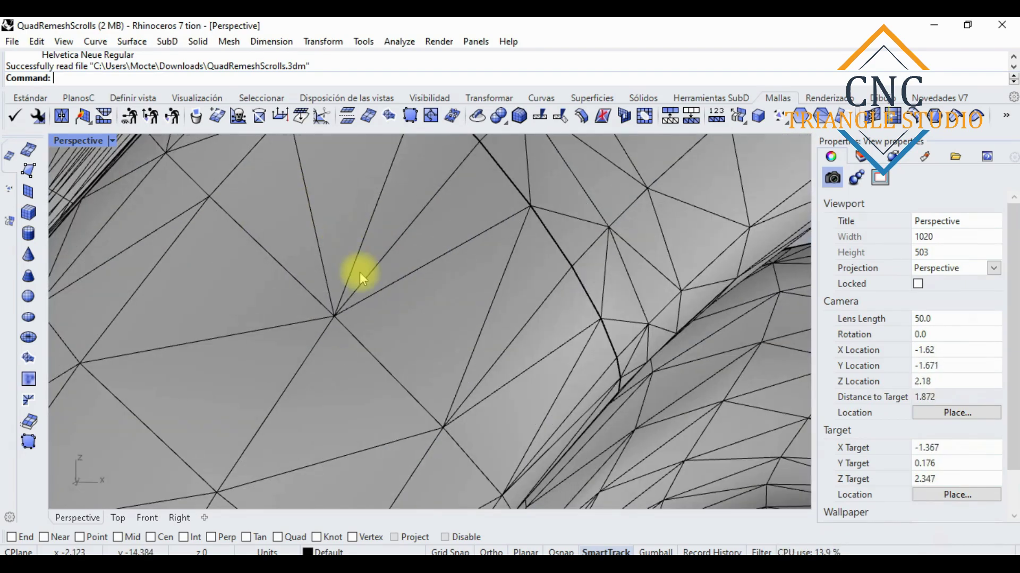
scroll(340, 313, "down", 2)
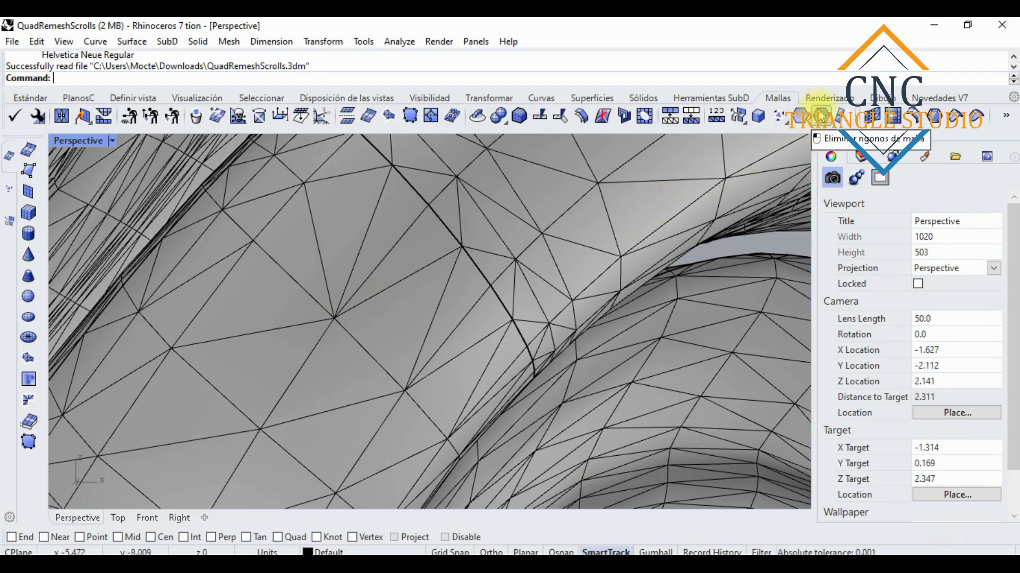
scroll(375, 273, "down", 3)
scroll(428, 296, "up", 3)
scroll(437, 303, "down", 6)
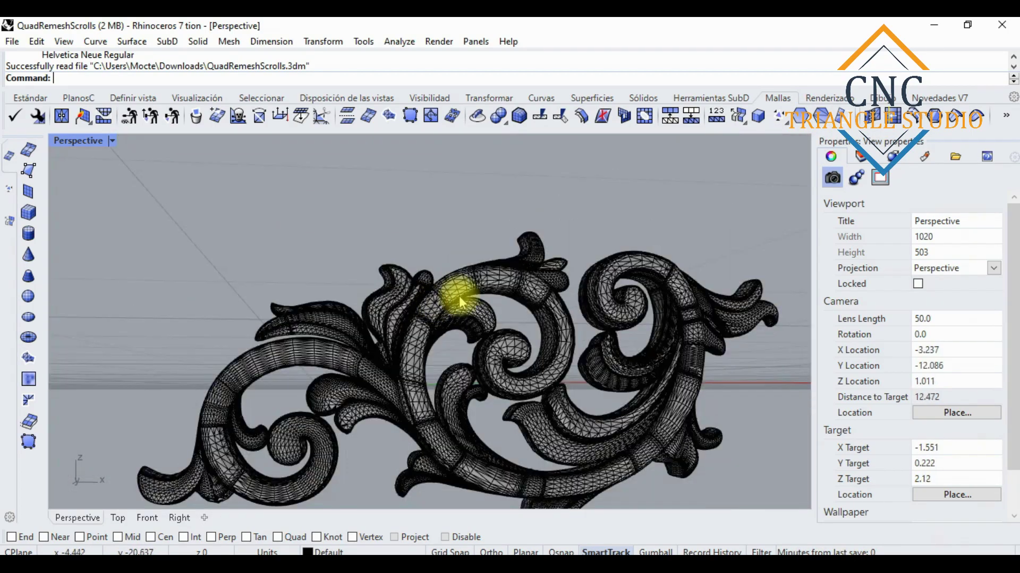
scroll(507, 330, "down", 5)
Select the closed mesh of the scroll ornament and display the SubD tools.
left_click(508, 331)
left_click(503, 427)
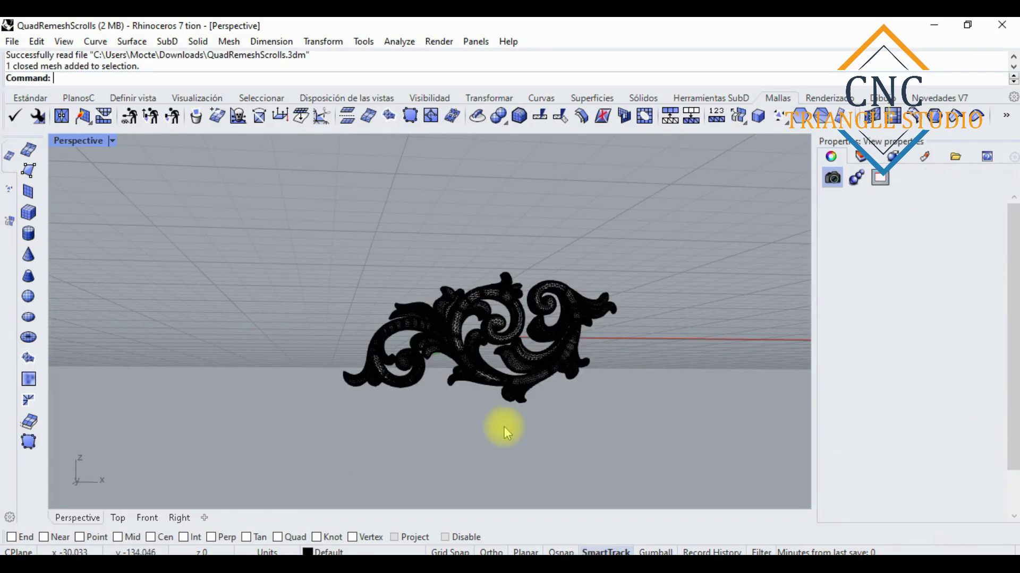
scroll(546, 321, "up", 5)
left_click(475, 317)
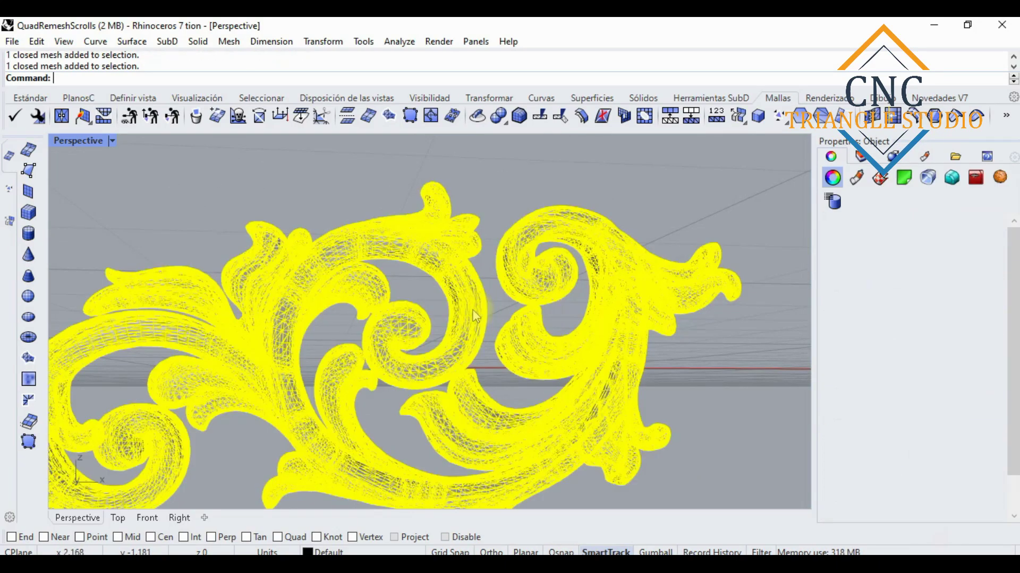
scroll(464, 353, "up", 3)
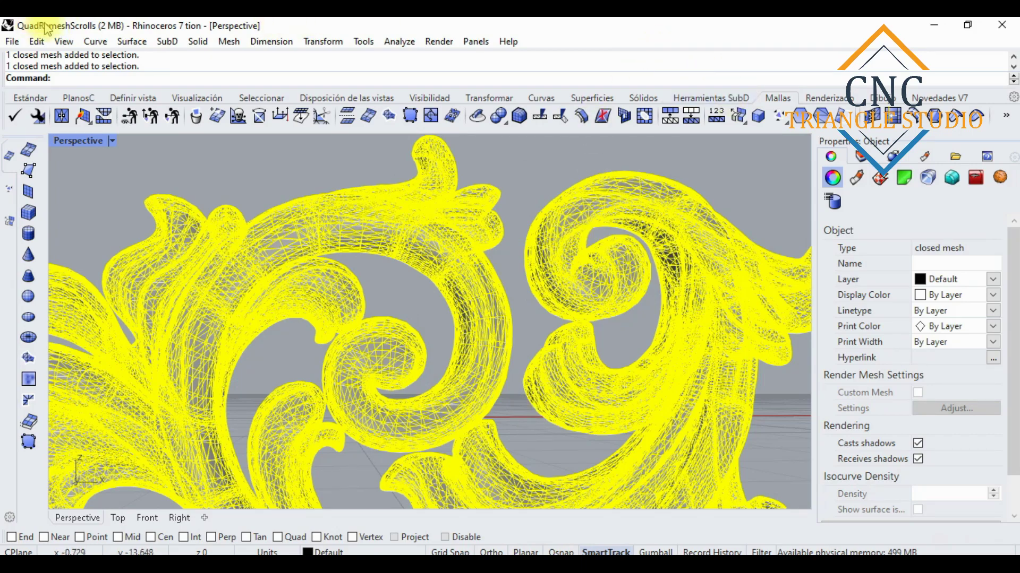
left_click(709, 99)
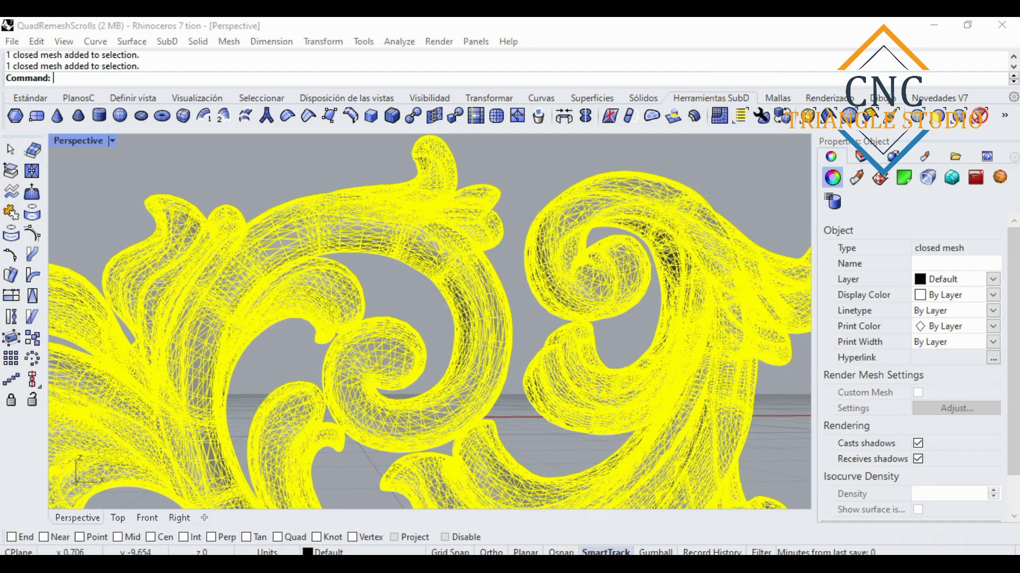
Switch to the Rhinoceros 6 window and examine the shaded hourglass up close and from a higher angle.
left_click(567, 564)
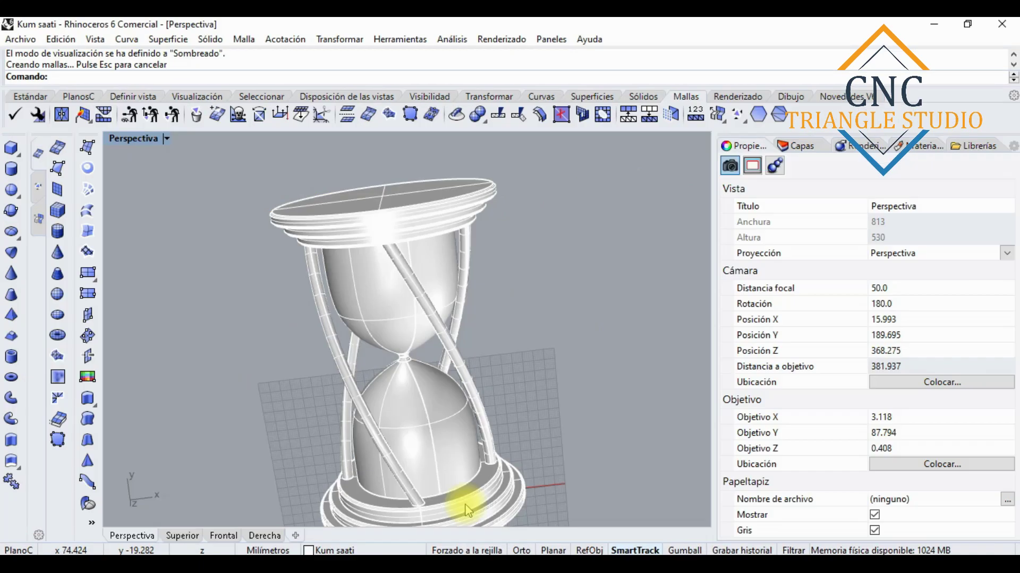
left_click(475, 525)
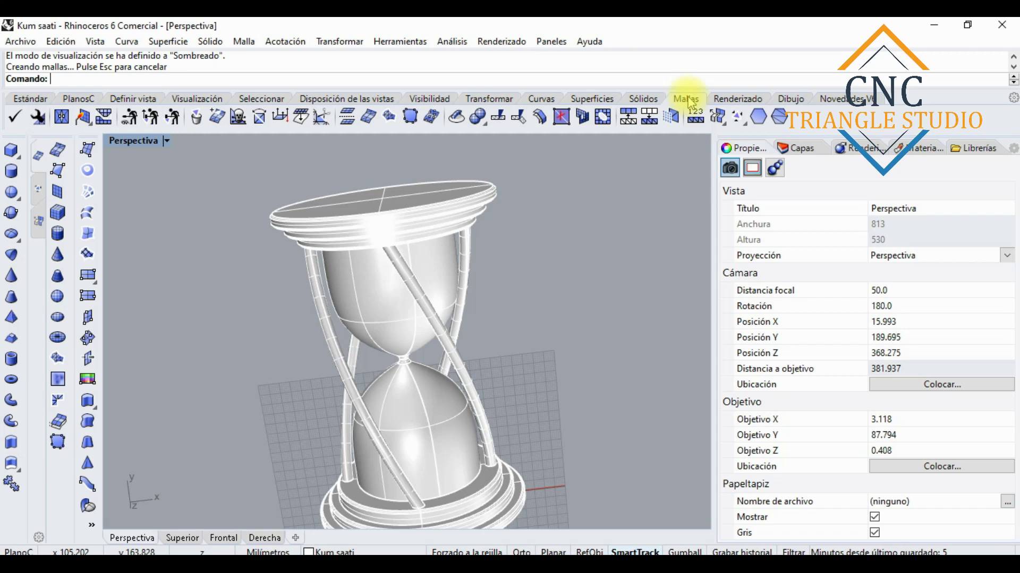
scroll(407, 333, "up", 5)
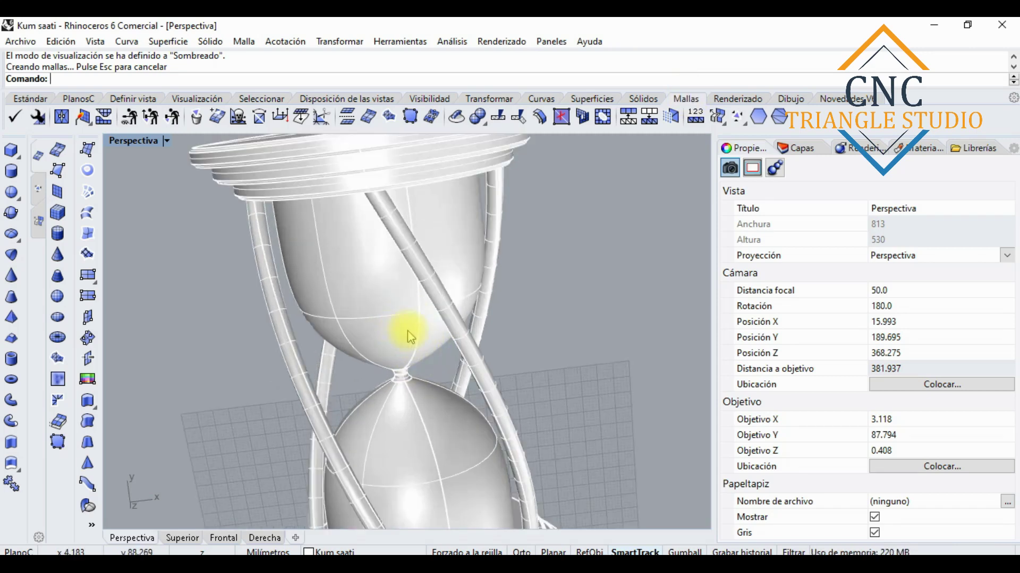
scroll(407, 330, "down", 3)
right_click_drag(400, 326, 408, 246)
key("Home")
key("Home")
key("Home")
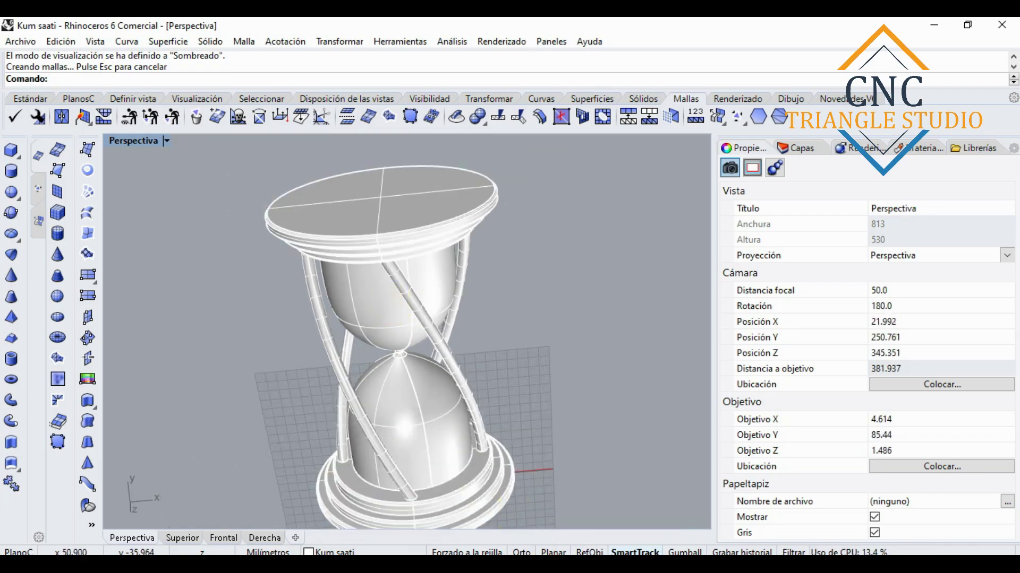
Switch back to Rhinoceros 7 and set up QuadRemesh for the selected scroll mesh with 2000 target quads and 50% adaptive size.
left_click(579, 549)
left_click(695, 545)
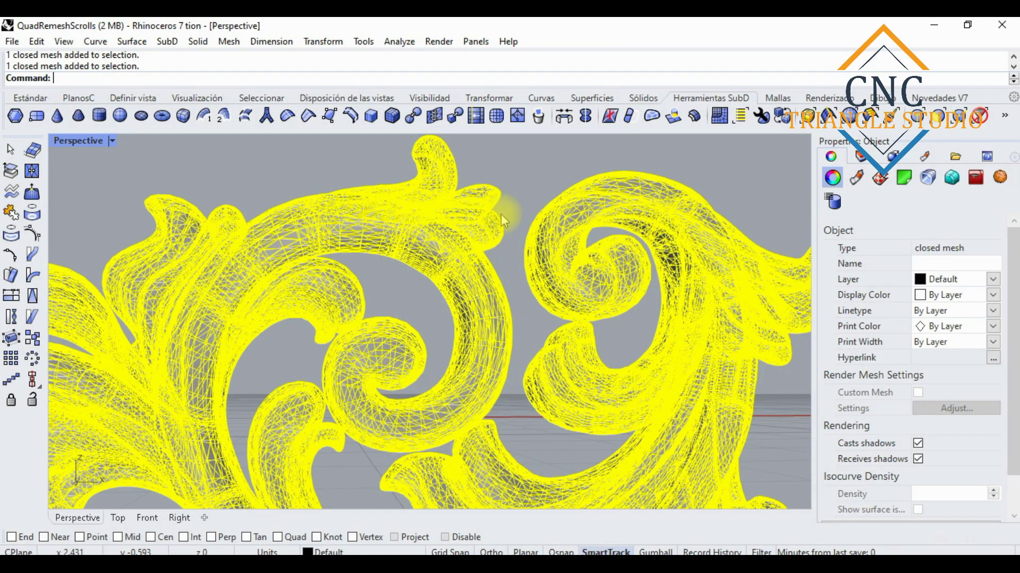
left_click(514, 222)
left_click(451, 286)
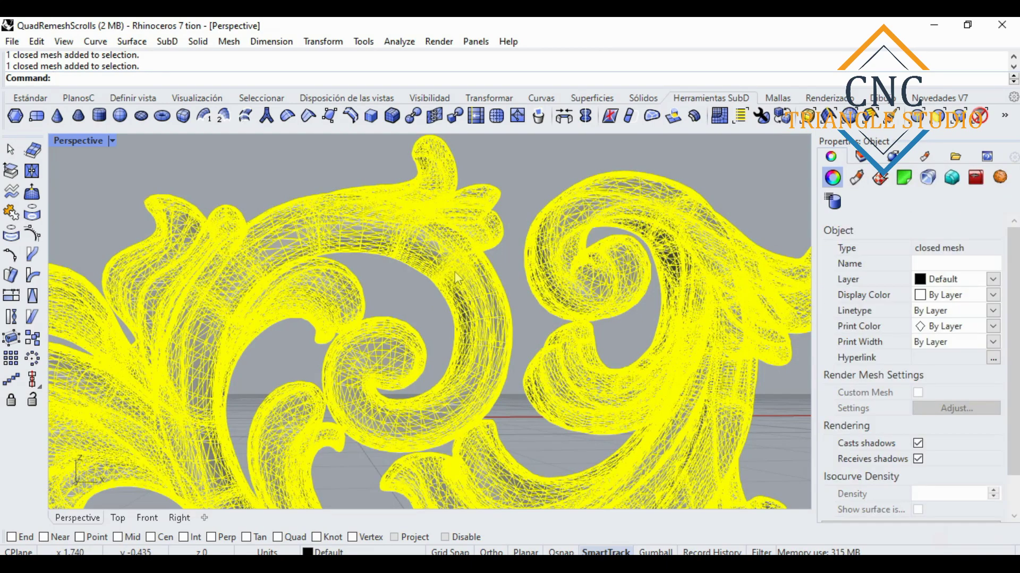
left_click(718, 117)
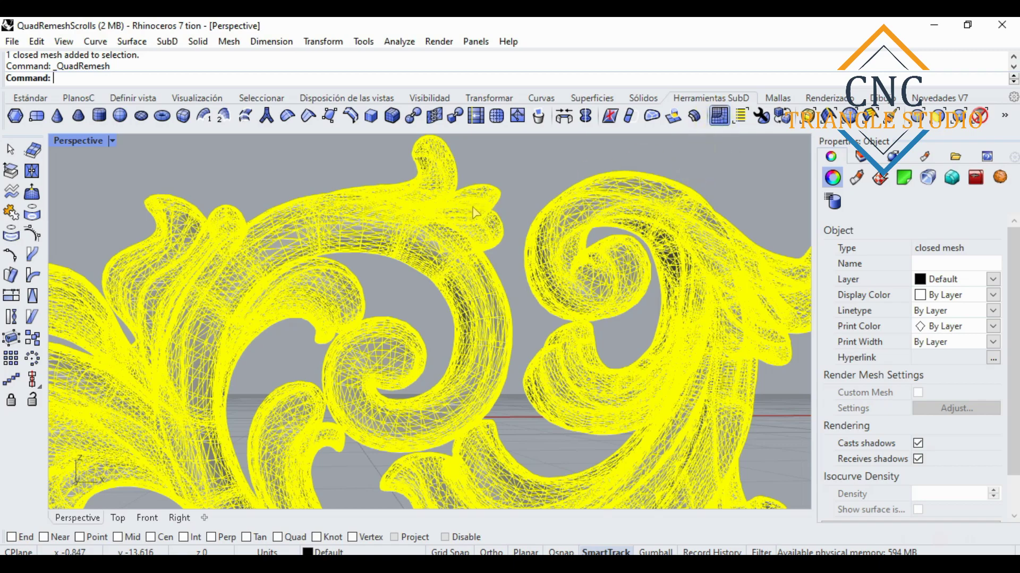
left_click_drag(460, 120, 299, 43)
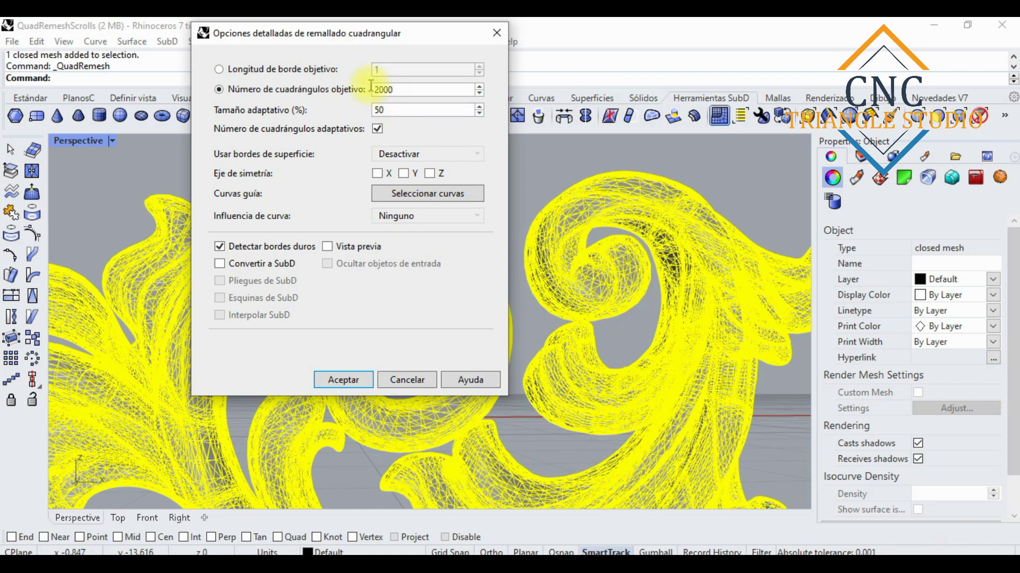
double_click(383, 89)
double_click(383, 110)
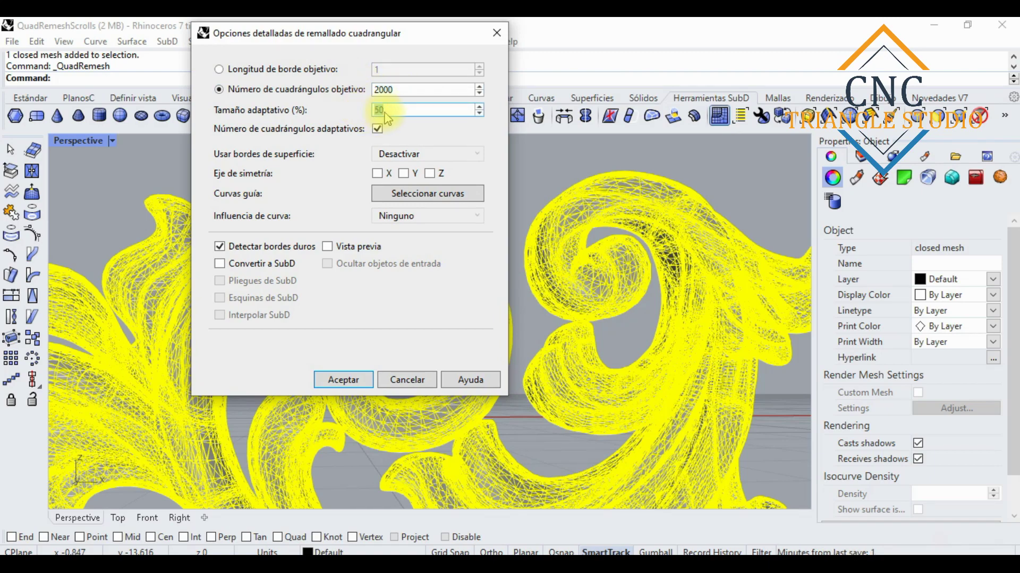
left_click(395, 108)
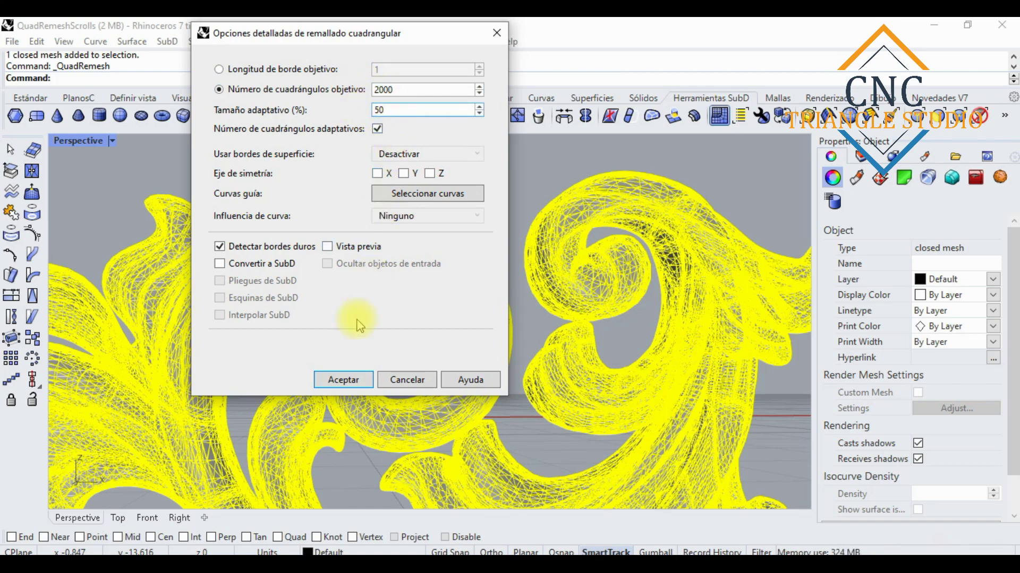